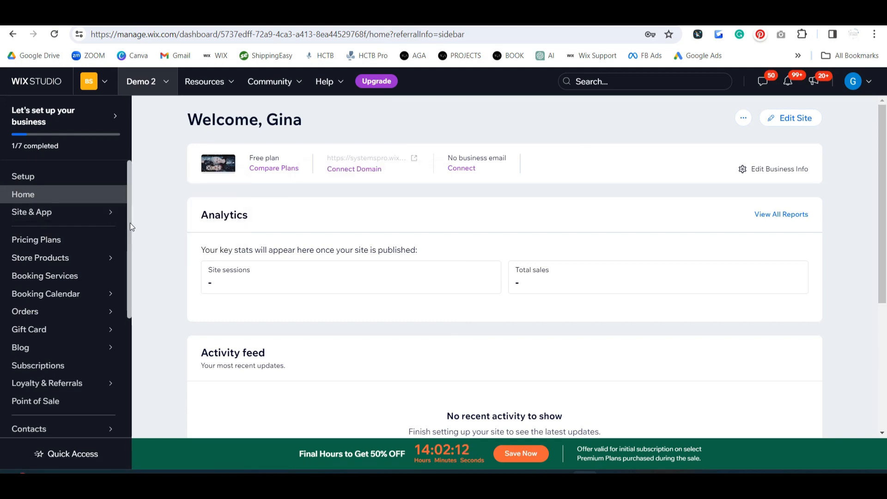
Open the Workflows page of the Contacts section in the site dashboard
scroll(131, 212, "down", 1)
scroll(137, 204, "up", 1)
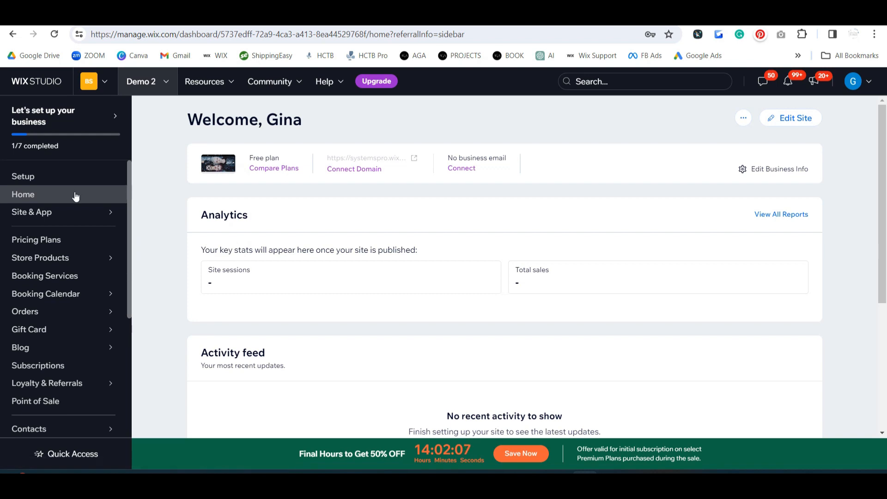
scroll(75, 196, "down", 5)
mouse_move(28, 255)
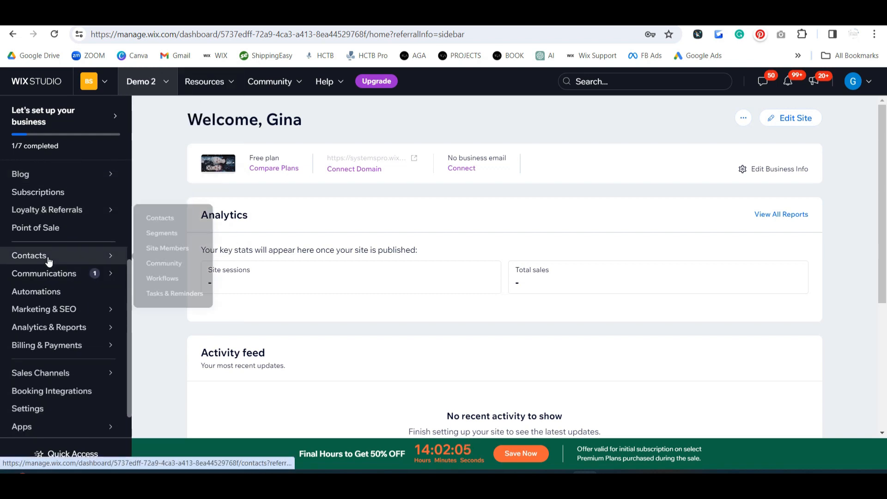
left_click(159, 281)
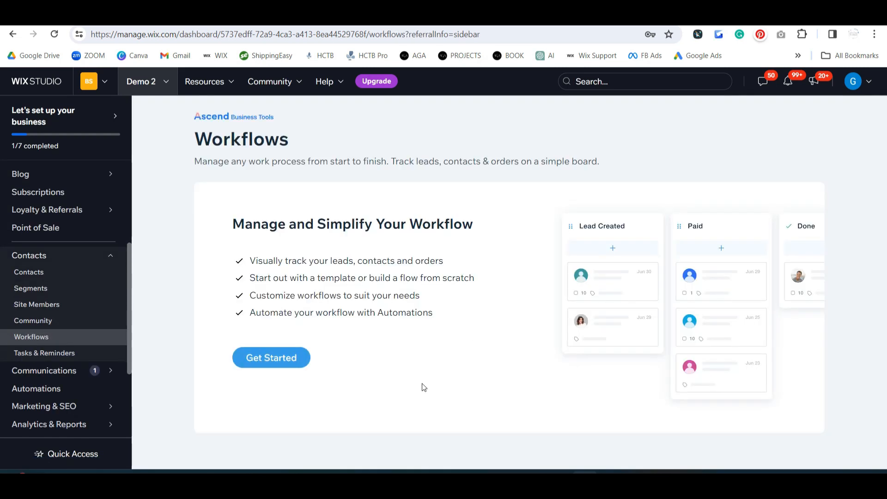
View the site's Automations page and return to the Workflows page under Contacts
scroll(60, 284, "down", 3)
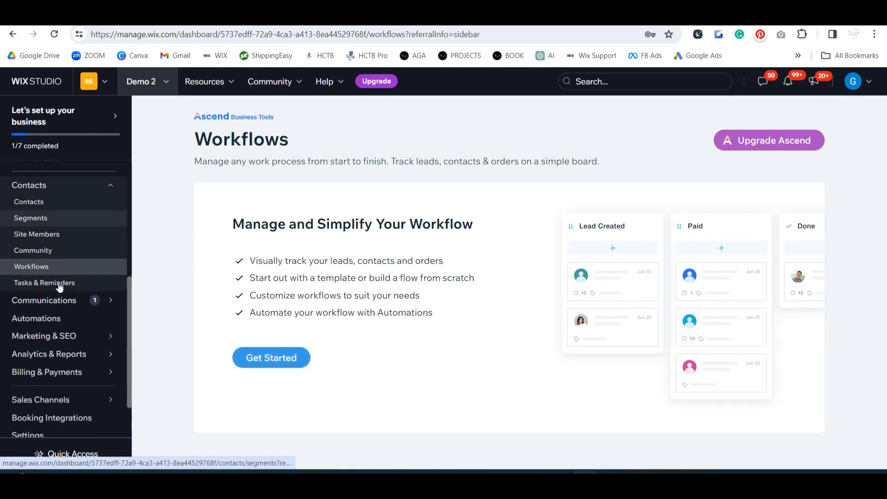
left_click(58, 276)
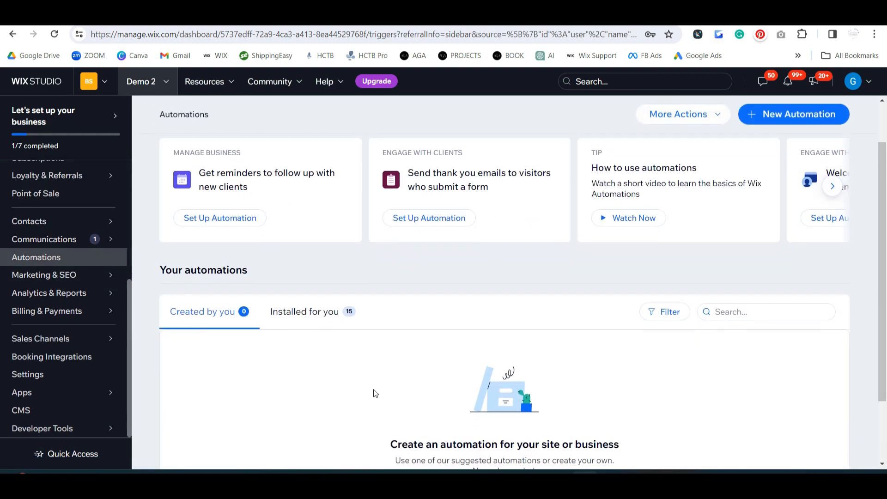
scroll(43, 323, "up", 2)
mouse_move(42, 279)
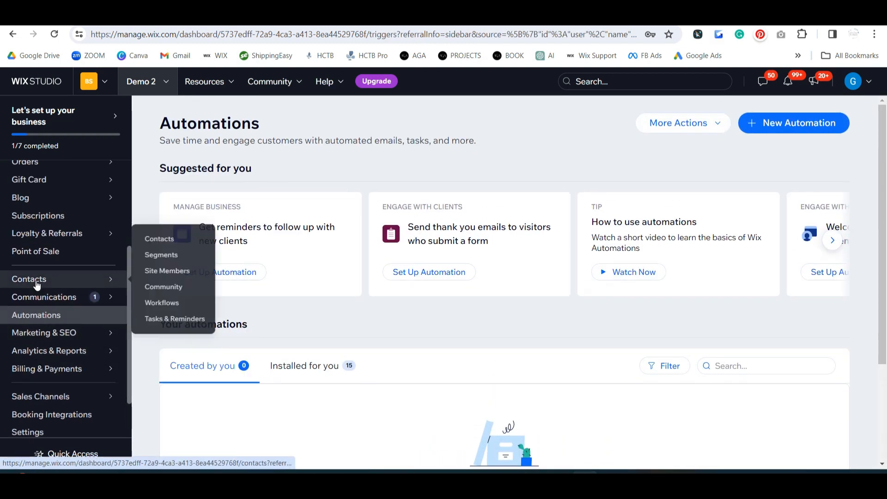
left_click(168, 311)
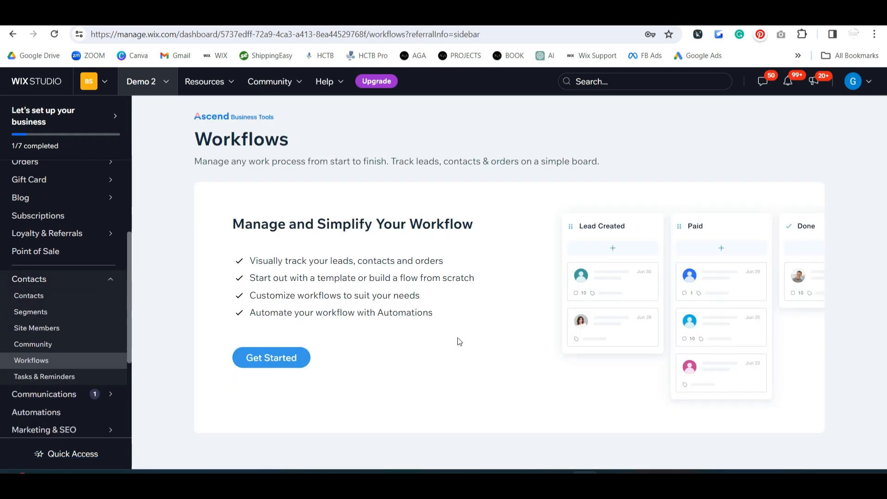
Create a workflow from scratch, name it "Interested Client" and dismiss the introductory tip
left_click(286, 366)
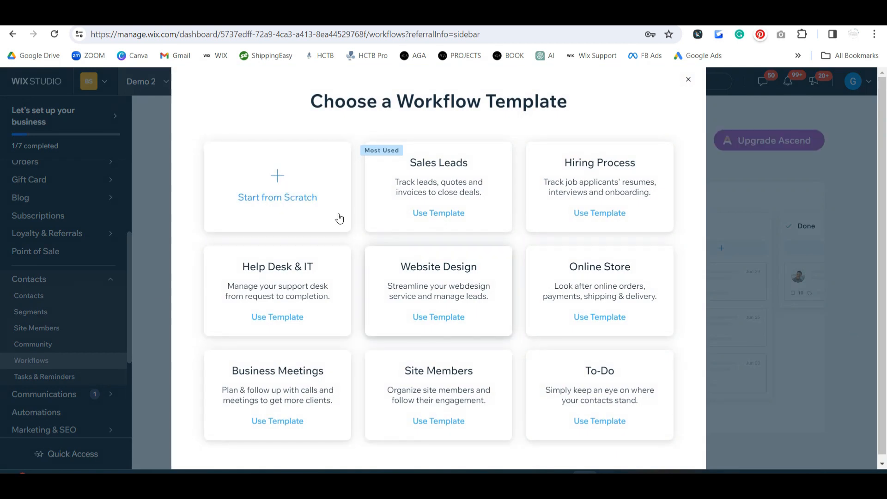
left_click(287, 189)
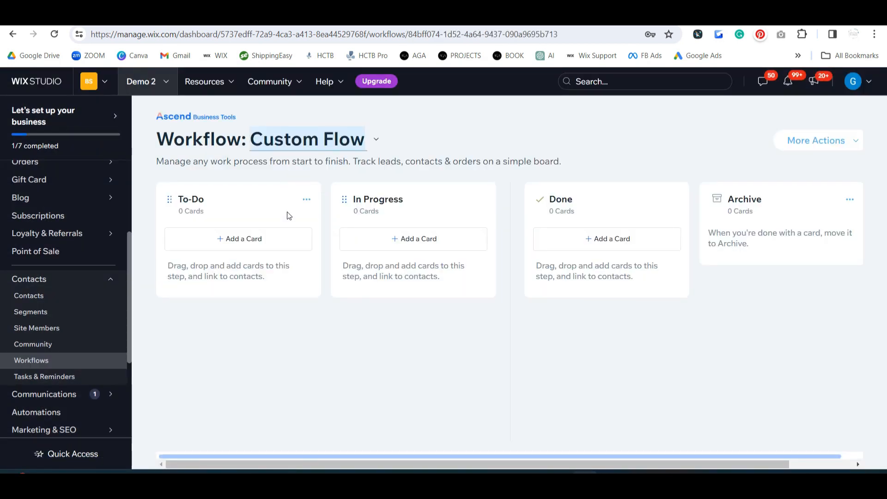
type("Intere")
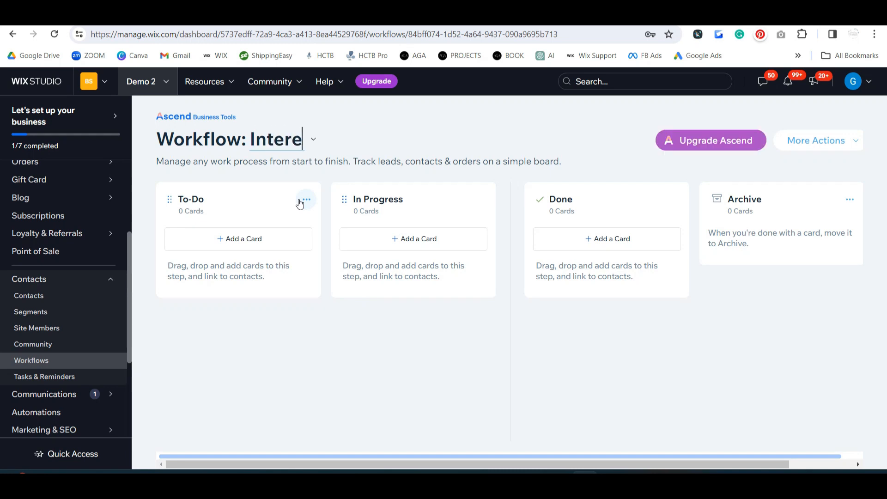
type("sted Client")
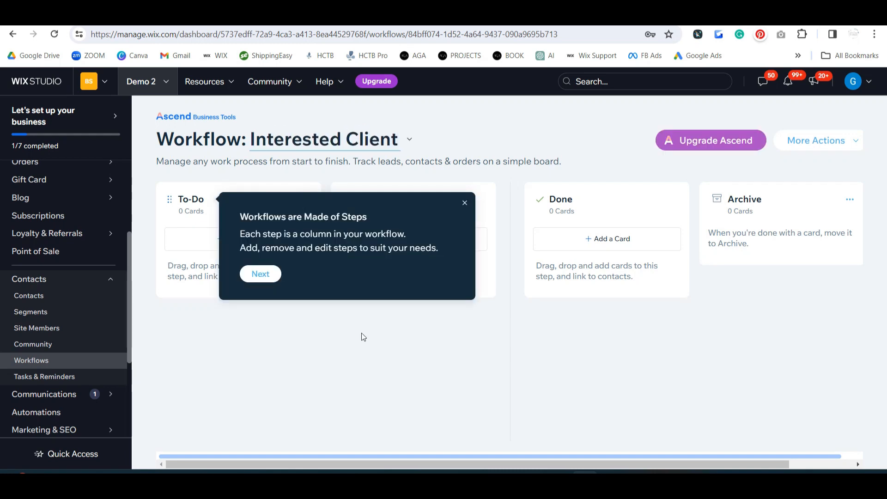
left_click(399, 393)
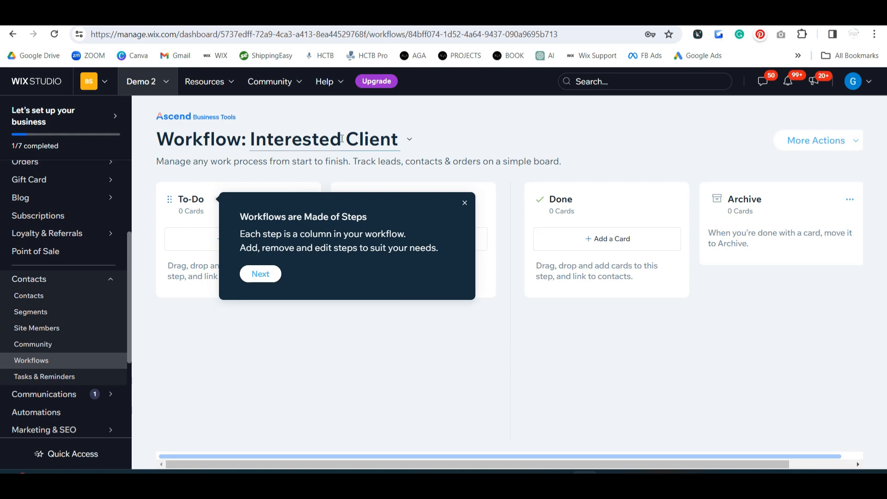
left_click(464, 203)
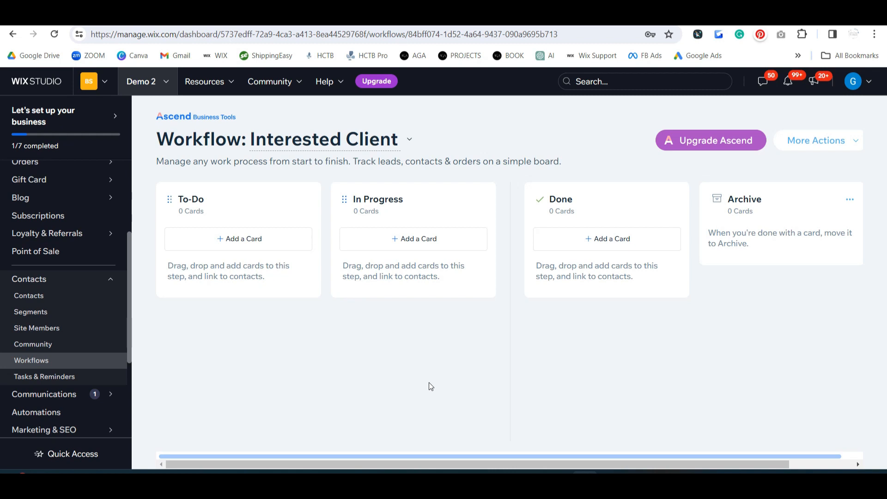
Rename the workflow's "To-Do" step to "Requests Information"
mouse_move(194, 200)
left_click(306, 202)
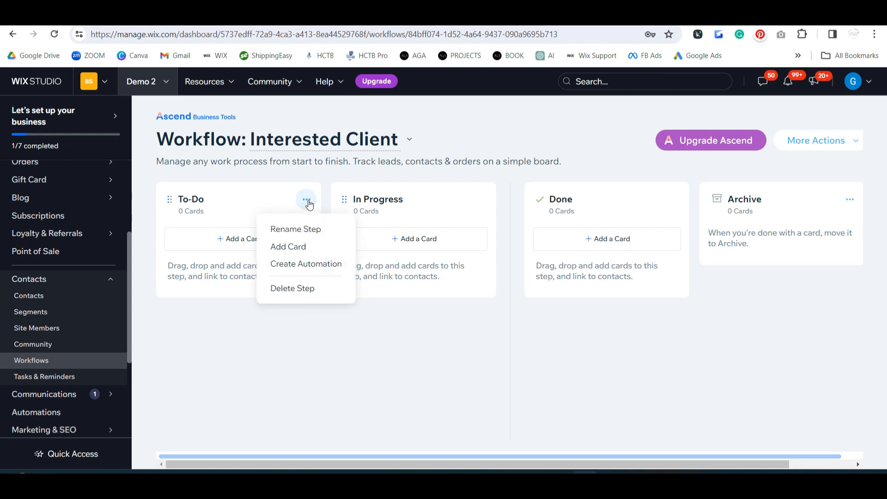
left_click(310, 231)
type("Requests")
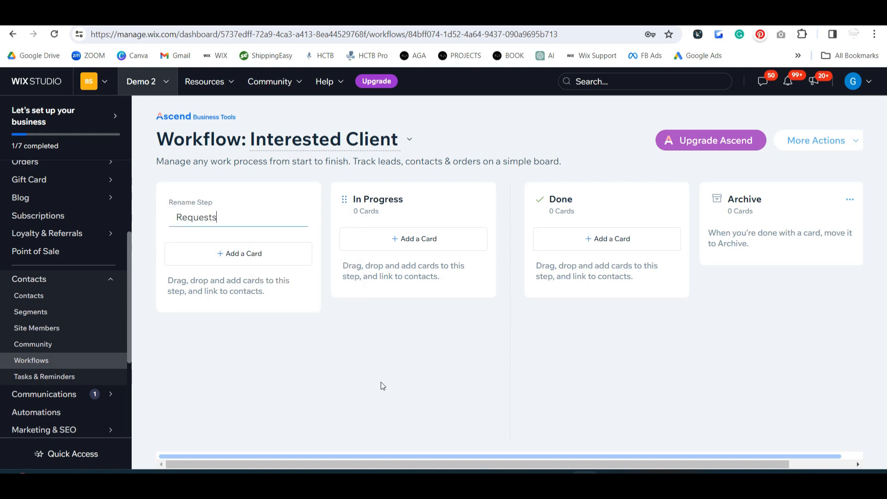
type(" Information")
key("Return")
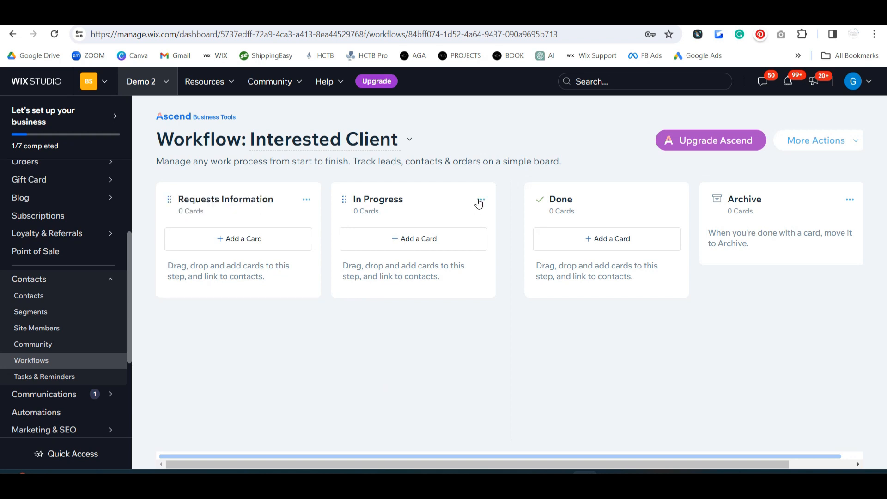
Rename the workflow's "In Progress" step to "1st Follow Up"
left_click(482, 196)
left_click(486, 231)
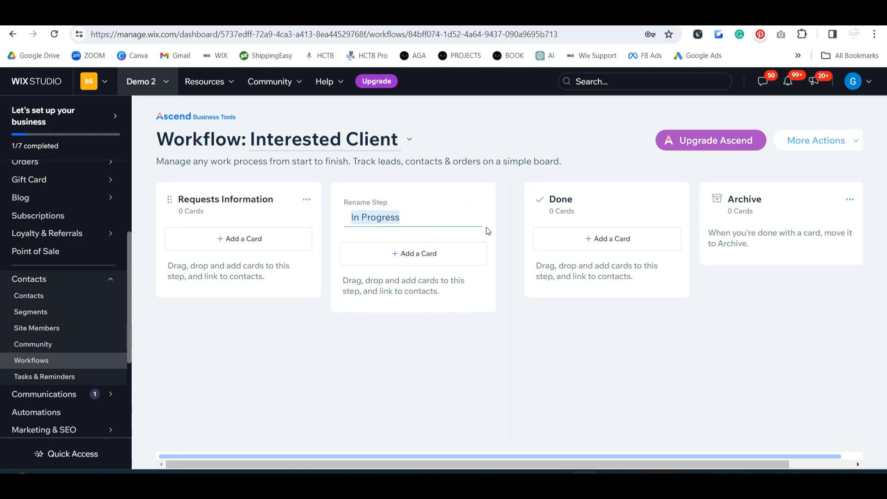
type("1st Follow Up")
left_click(632, 380)
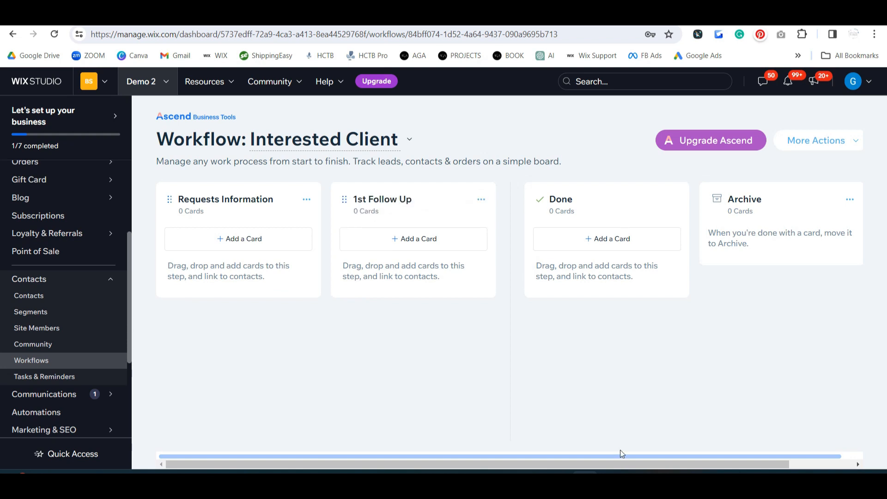
Add a new step named "2nd Follow Up" to the Interested Client workflow and save it
left_click_drag(621, 455, 827, 447)
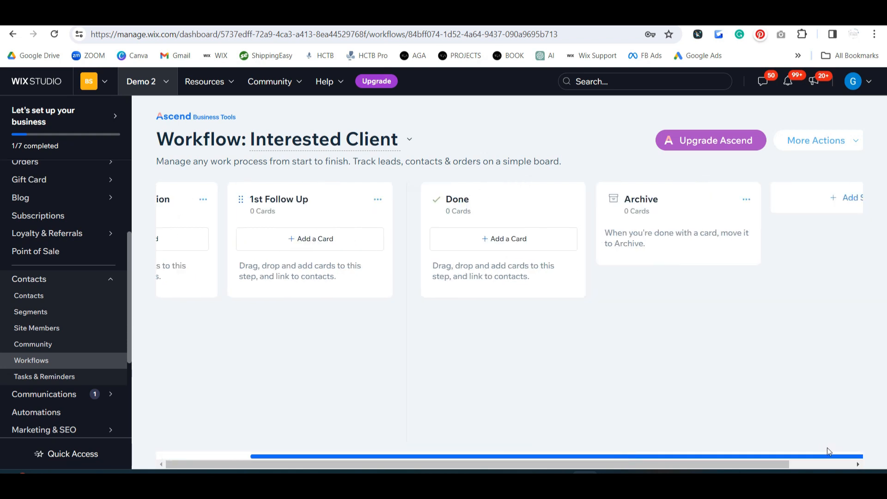
left_click(845, 203)
type("2nd ")
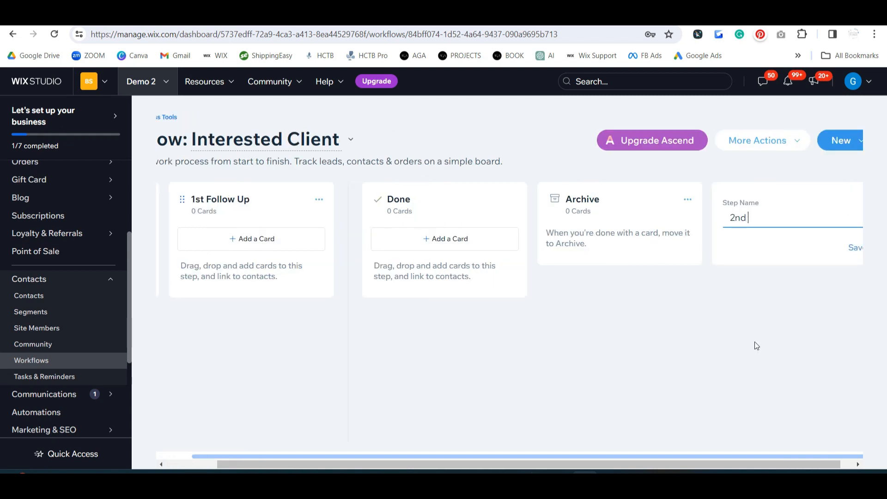
type("Follow Up")
left_click(855, 248)
Add a new step named "3rd Follow Up" to the Interested Client workflow and save it
left_click(841, 142)
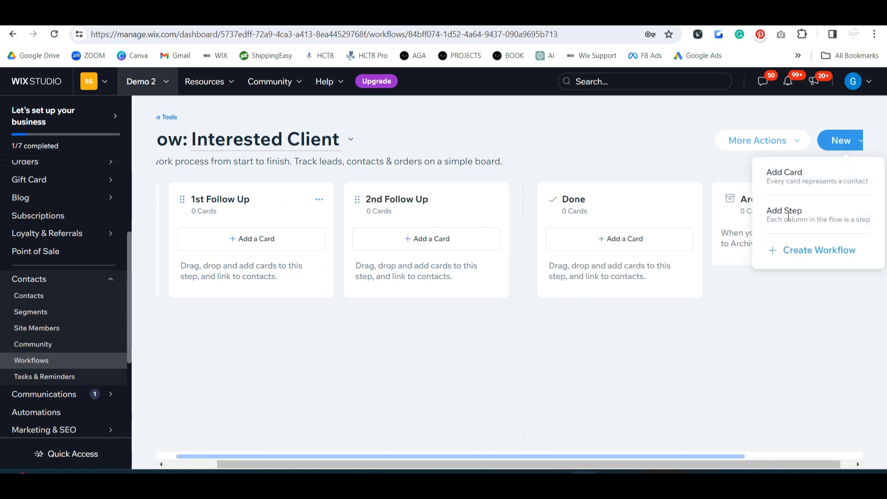
left_click(789, 216)
type("3rd")
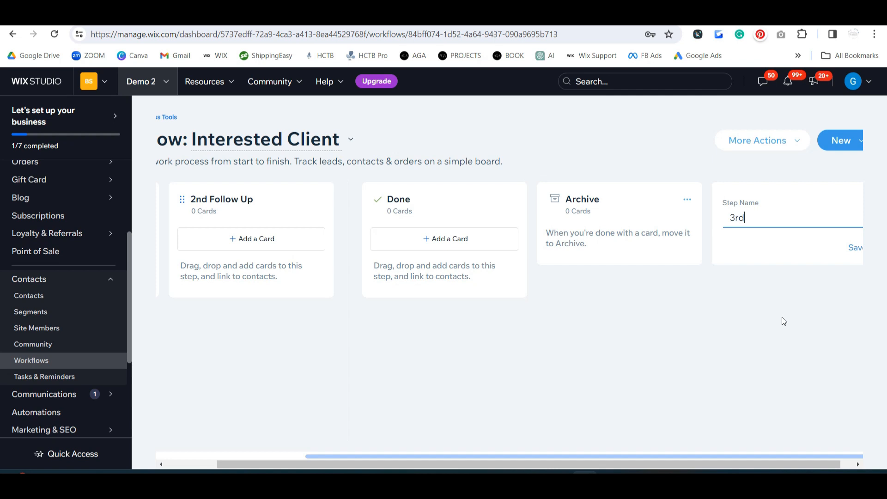
type(" Follow Up")
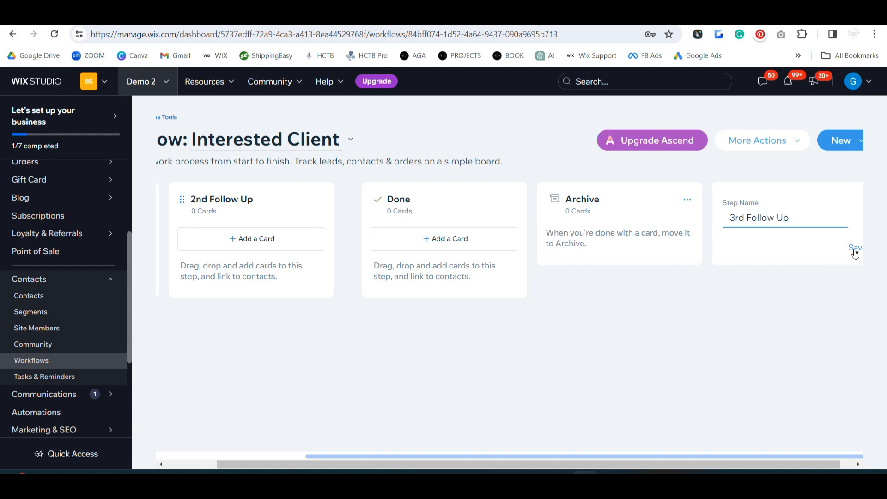
left_click(855, 249)
Add a new step named "4th Follow Up" to the Interested Client workflow and save it
left_click(842, 141)
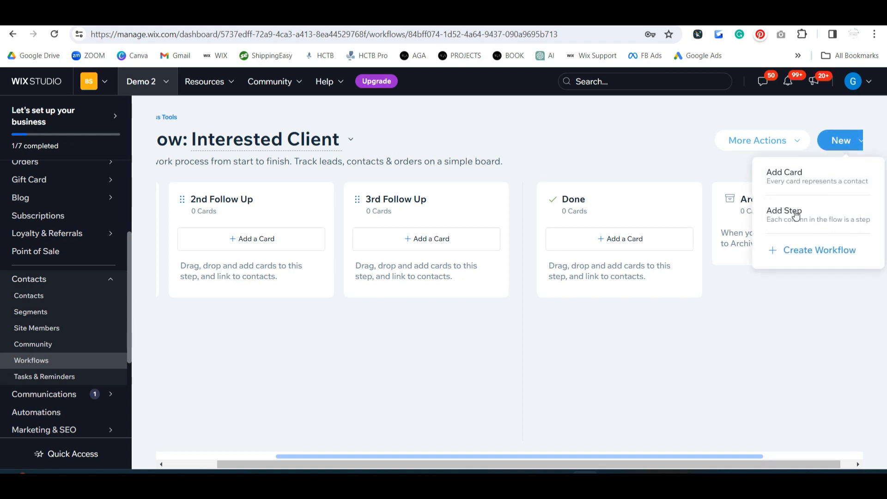
left_click(799, 217)
type("4")
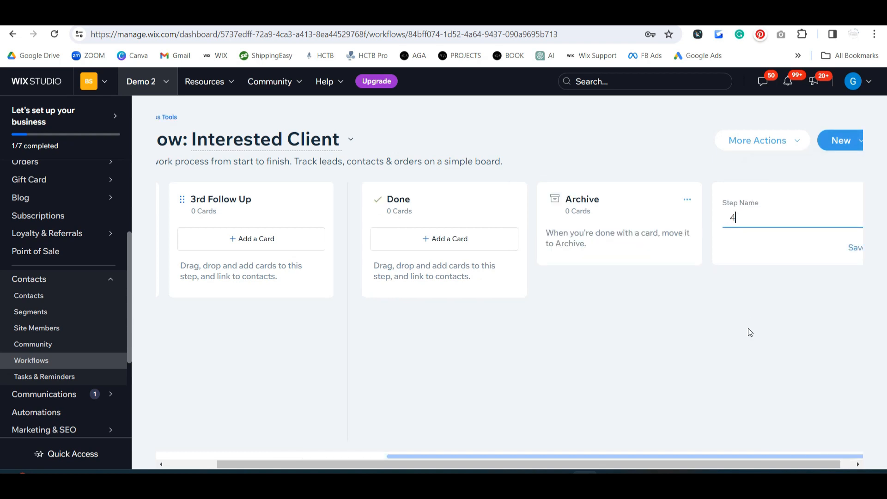
type("th Follow Up")
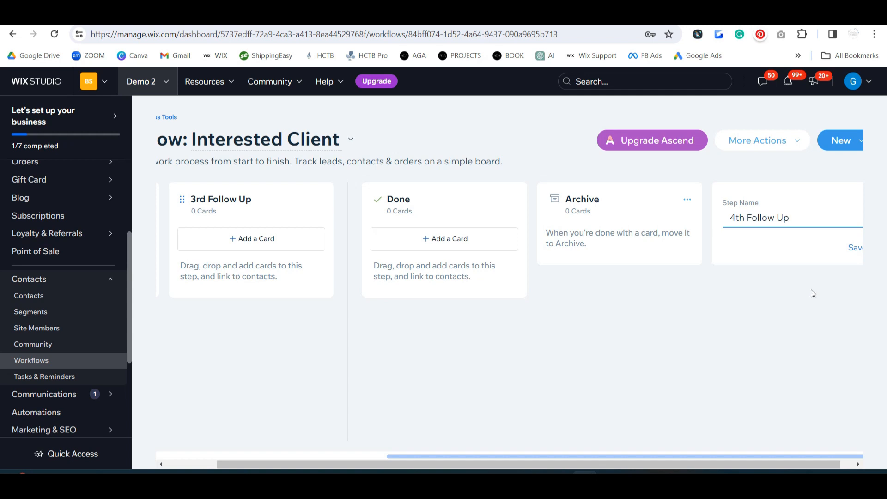
left_click(854, 247)
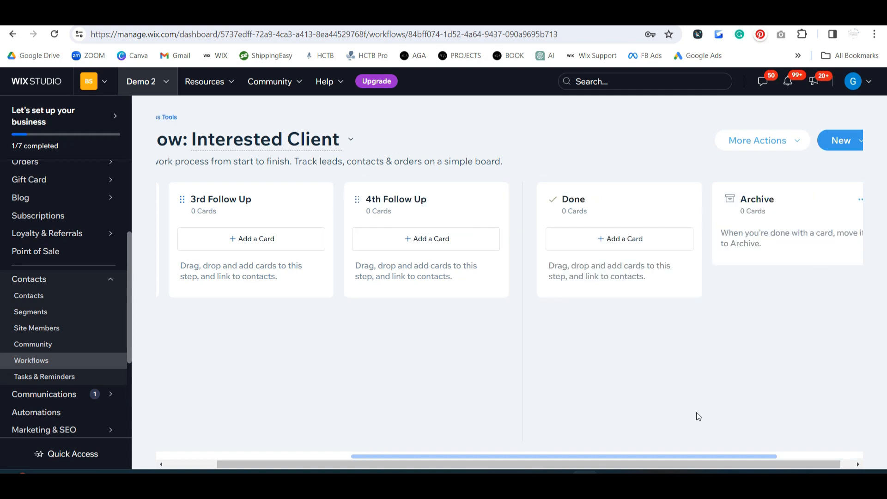
Add a new step named "Didn't Book" to the Interested Client workflow and save it
left_click_drag(681, 456, 335, 467)
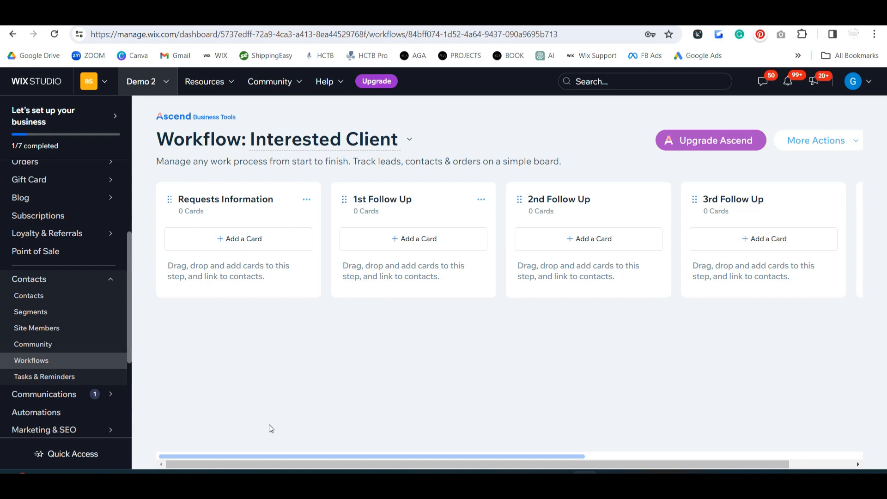
left_click_drag(574, 459, 886, 453)
left_click_drag(734, 463, 886, 432)
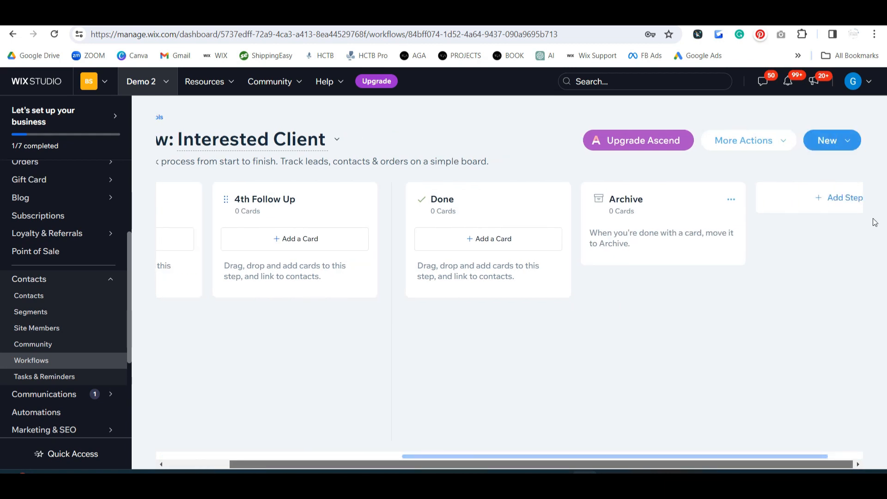
left_click(843, 198)
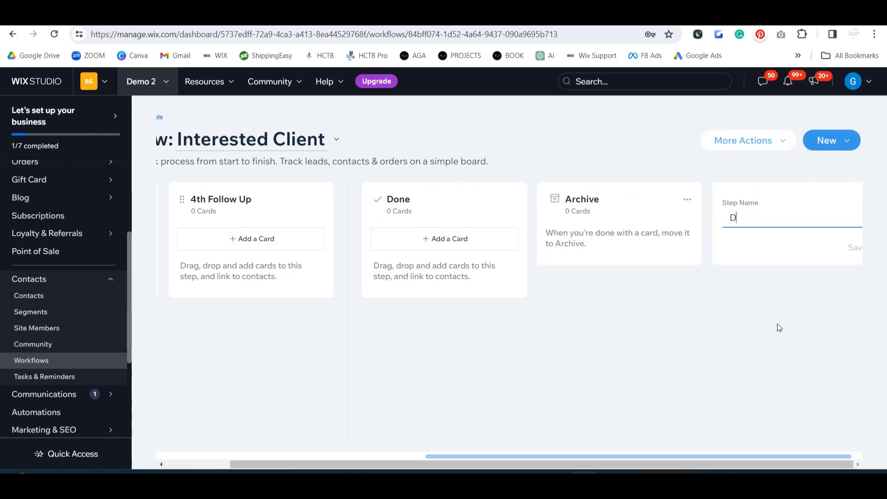
type("Didn't Book")
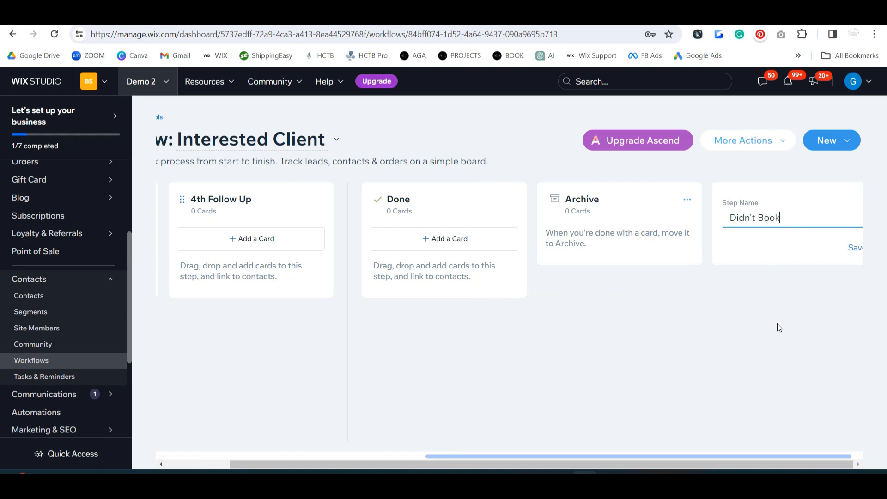
left_click(852, 248)
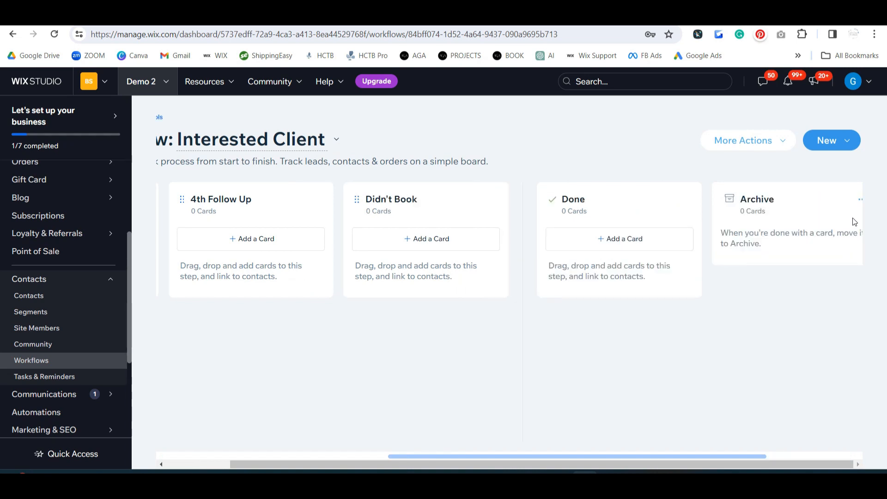
Add a new step named "Booked" to the Interested Client workflow and save it
scroll(825, 213, "right", 3)
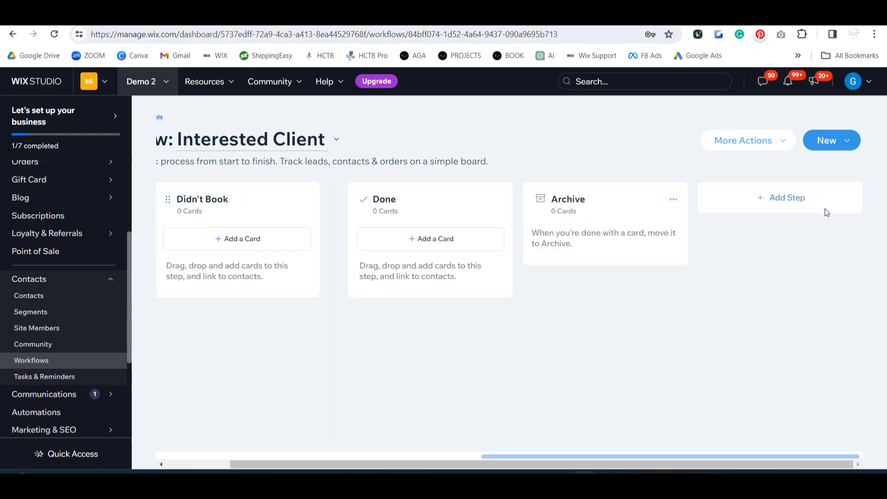
left_click(786, 209)
type("Booked")
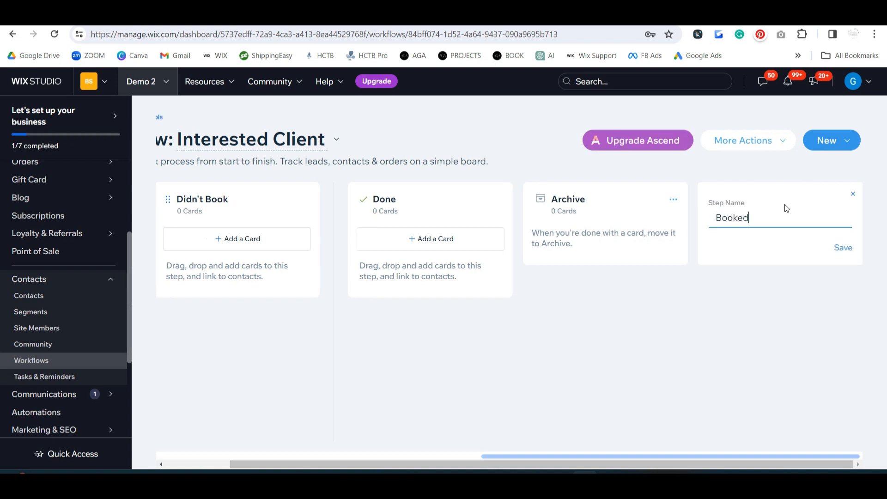
left_click(842, 248)
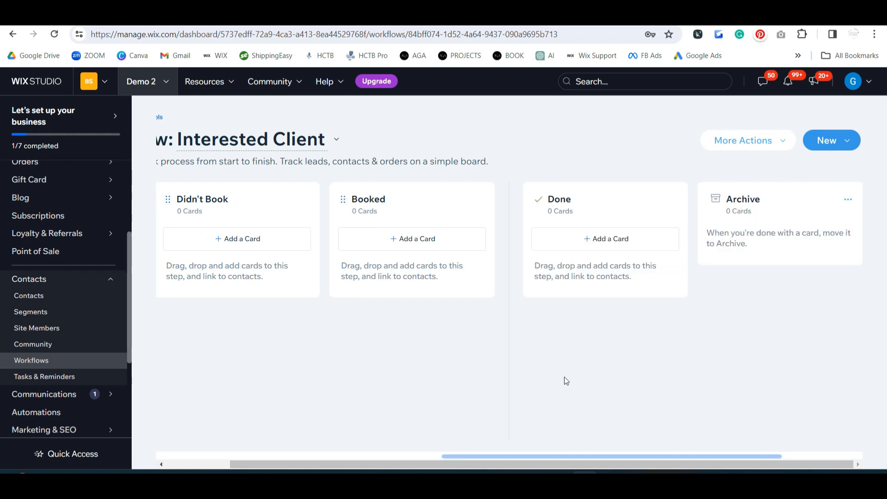
Review the start of the Interested Client workflow and the contact form on the live salon site's contact page
left_click_drag(576, 457, 208, 464)
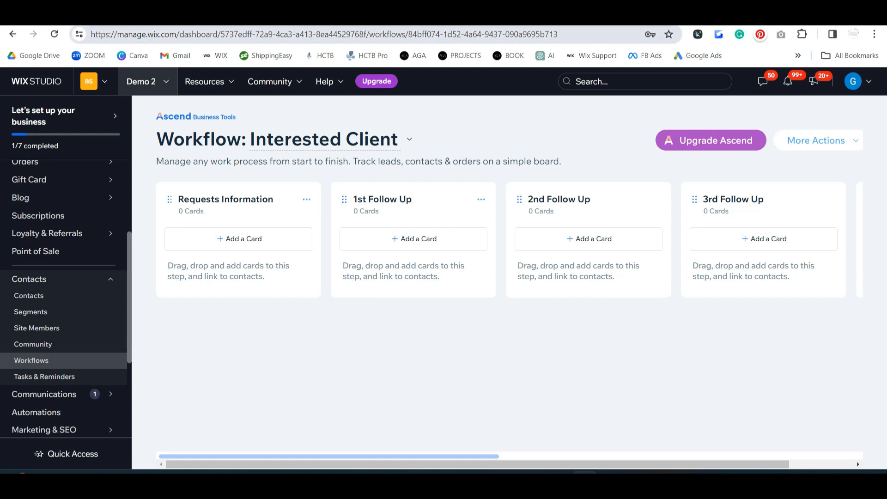
left_click(570, 20)
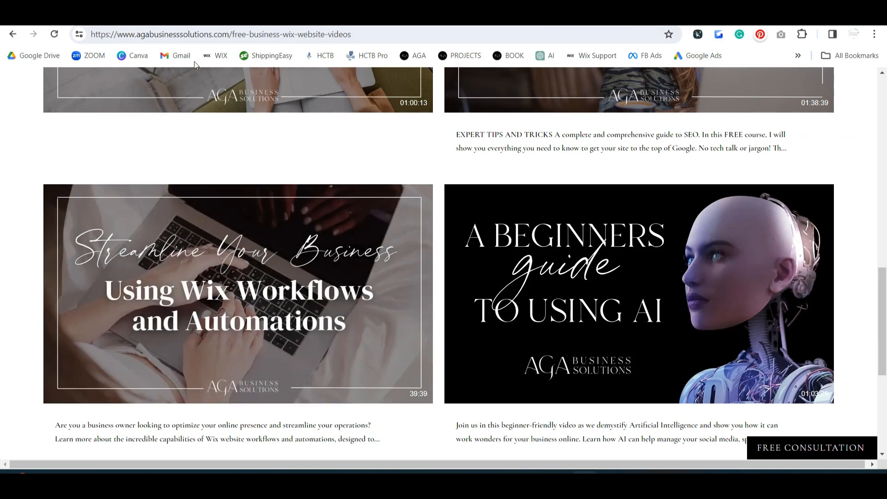
left_click(194, 17)
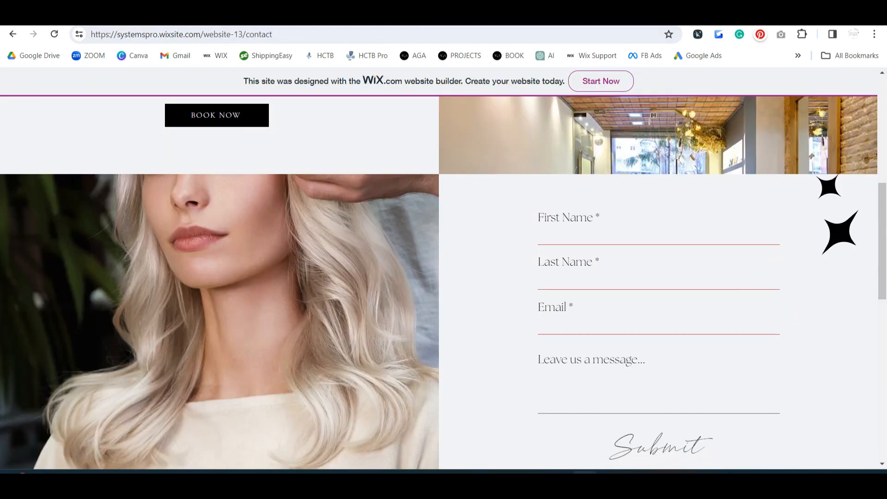
scroll(505, 220, "up", 8)
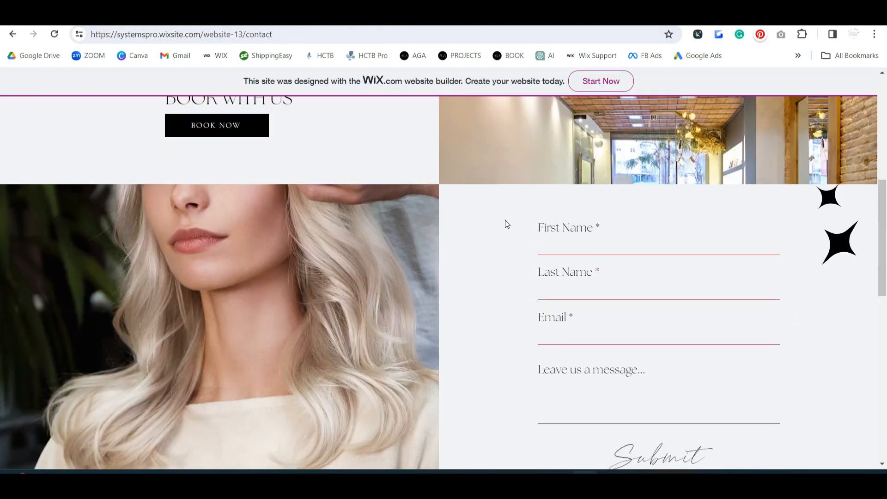
scroll(477, 262, "down", 5)
scroll(478, 263, "down", 4)
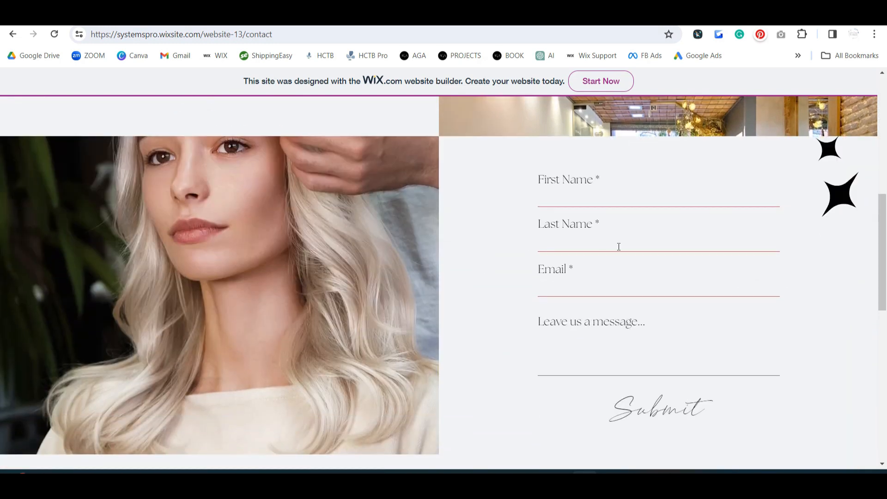
scroll(455, 206, "up", 5)
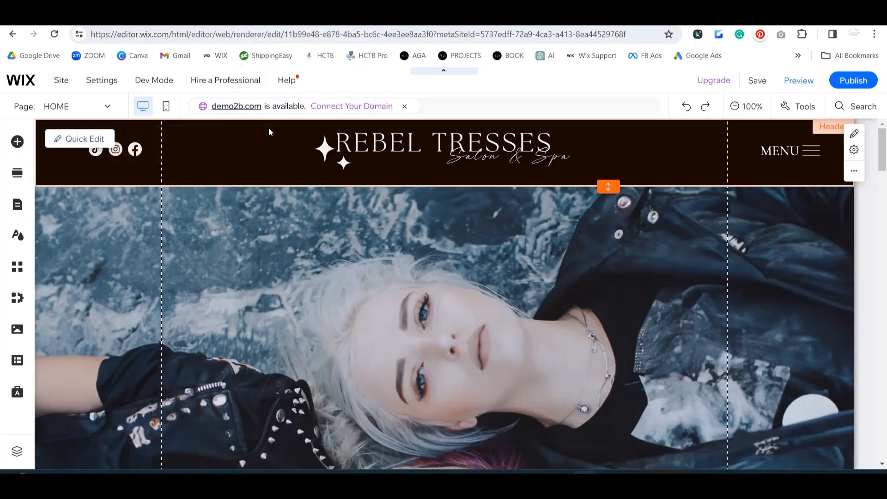
Open the CONTACT page in the site editor and check the contact form's name in its form settings
left_click(86, 111)
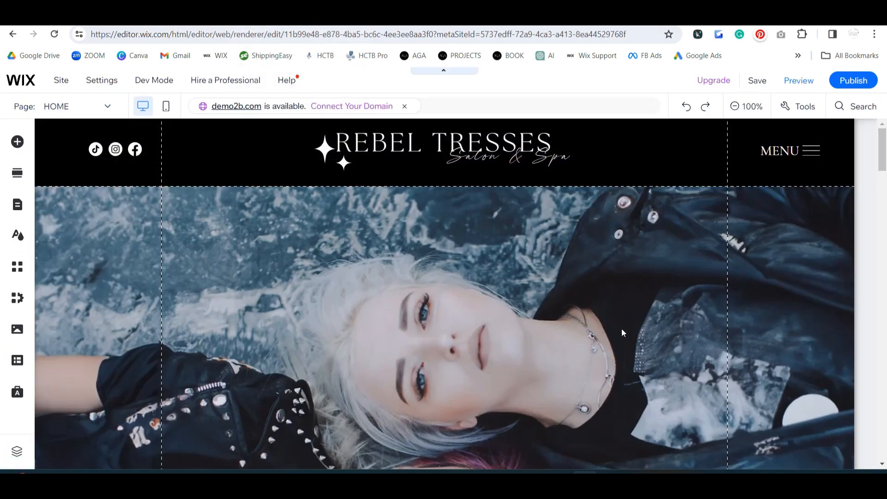
scroll(576, 326, "down", 5)
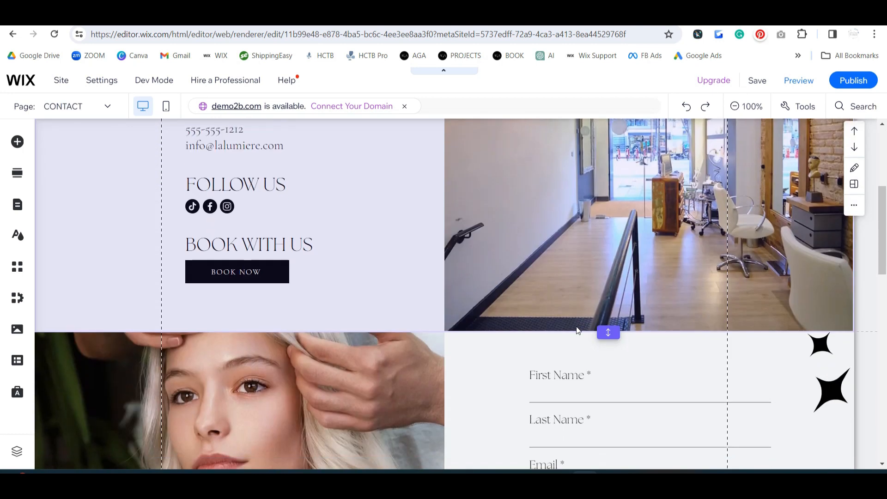
scroll(576, 330, "down", 4)
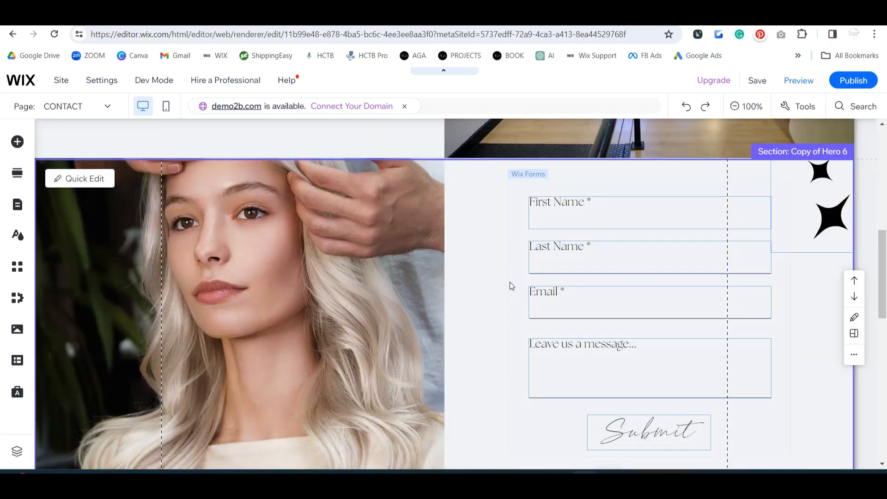
left_click(509, 282)
left_click(555, 150)
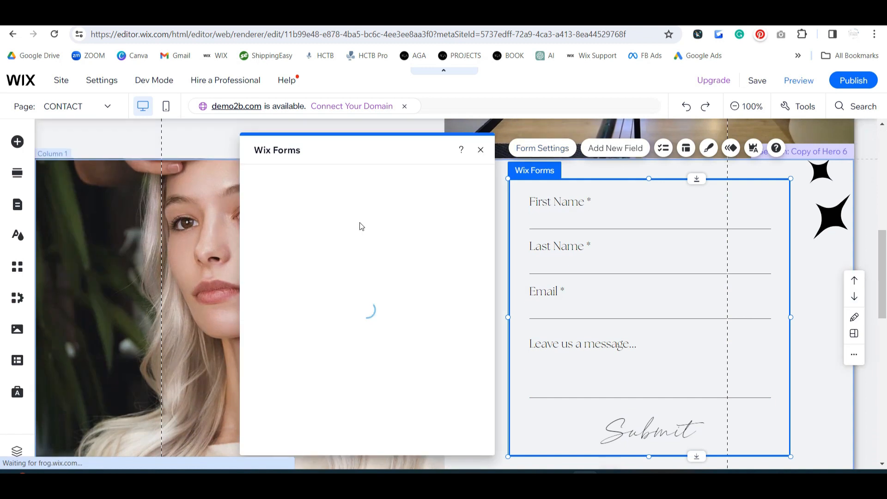
left_click(283, 209)
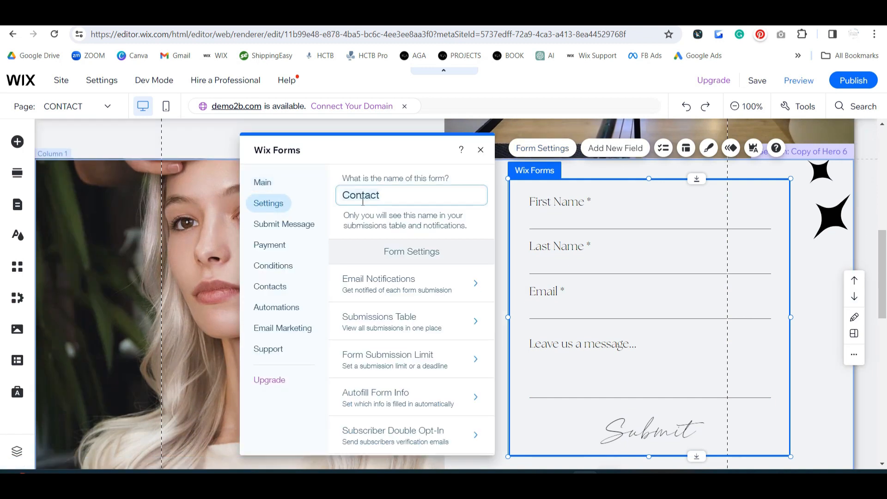
left_click(413, 191)
left_click(480, 150)
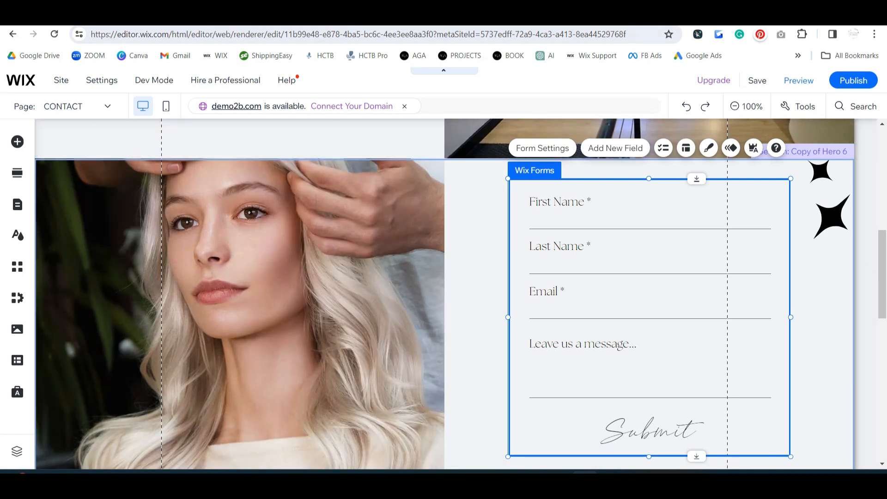
left_click(388, 17)
scroll(750, 176, "down", 3)
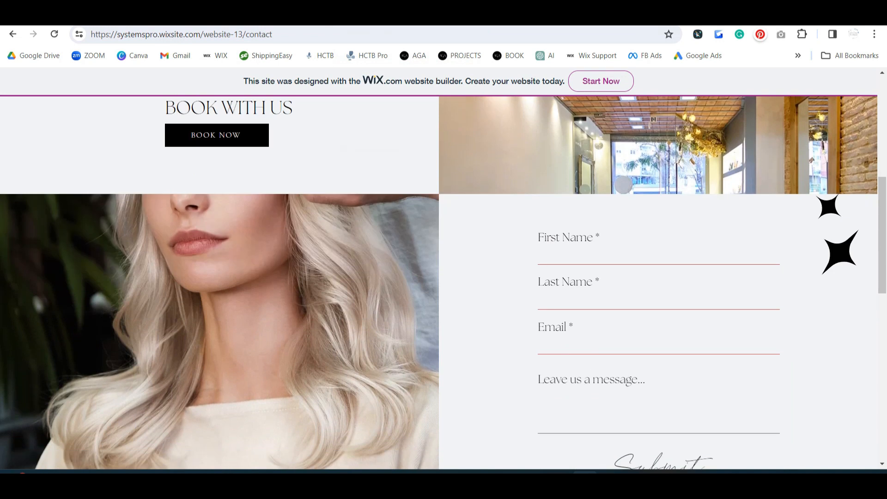
Return to the site dashboard and start a new automation from scratch
left_click(152, 17)
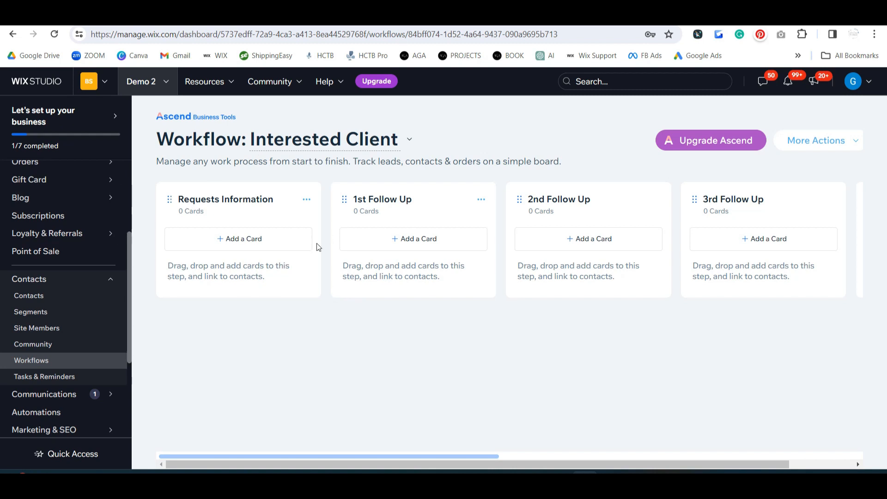
scroll(66, 262, "down", 3)
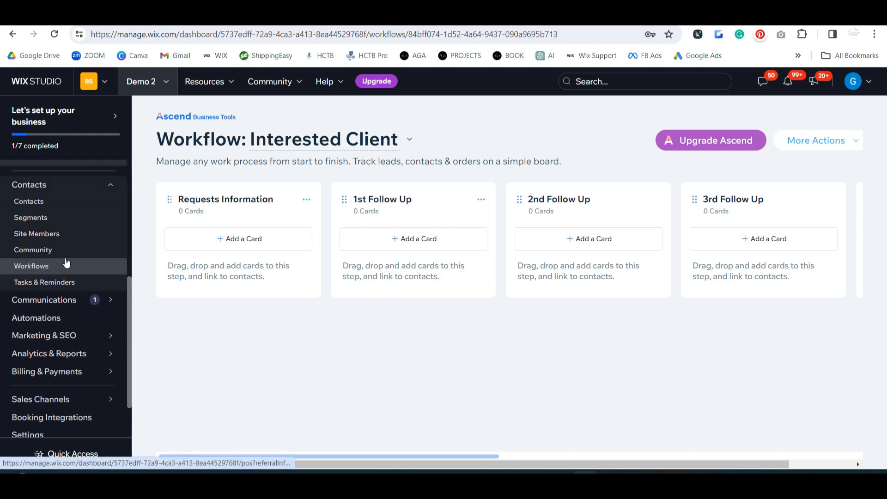
left_click(63, 298)
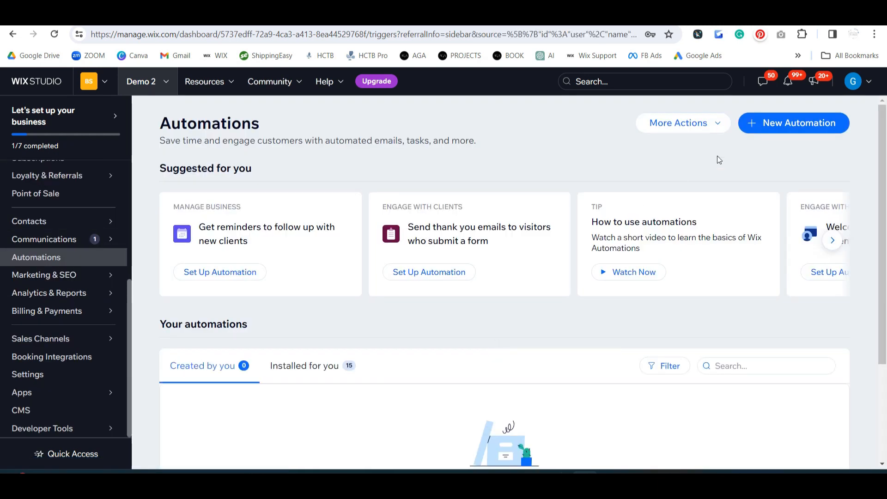
left_click(776, 132)
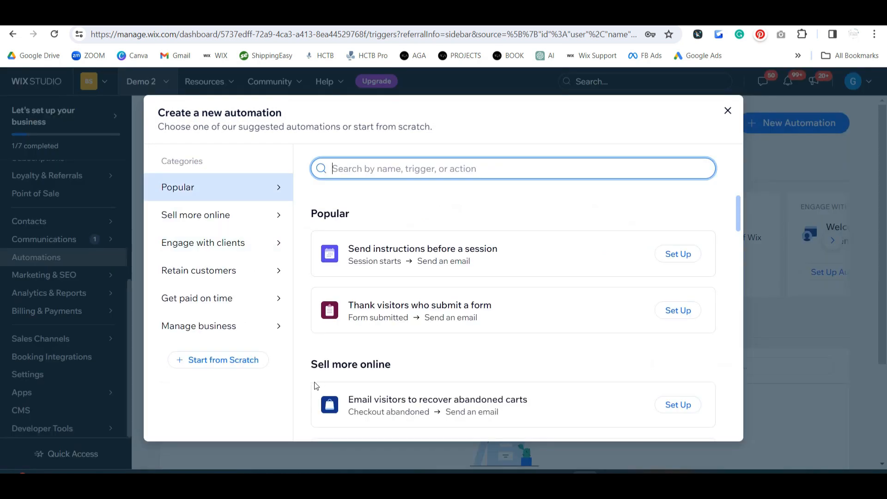
left_click(232, 362)
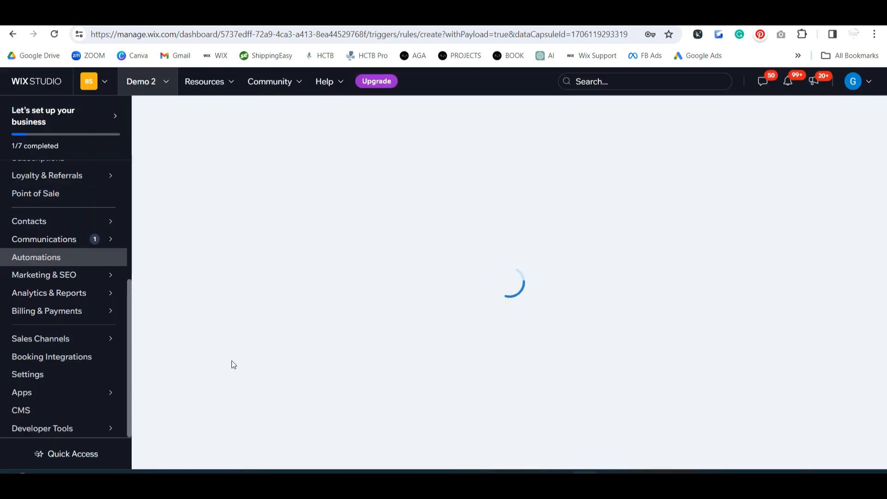
Rename the untitled automation as "Request Information"
left_click(427, 144)
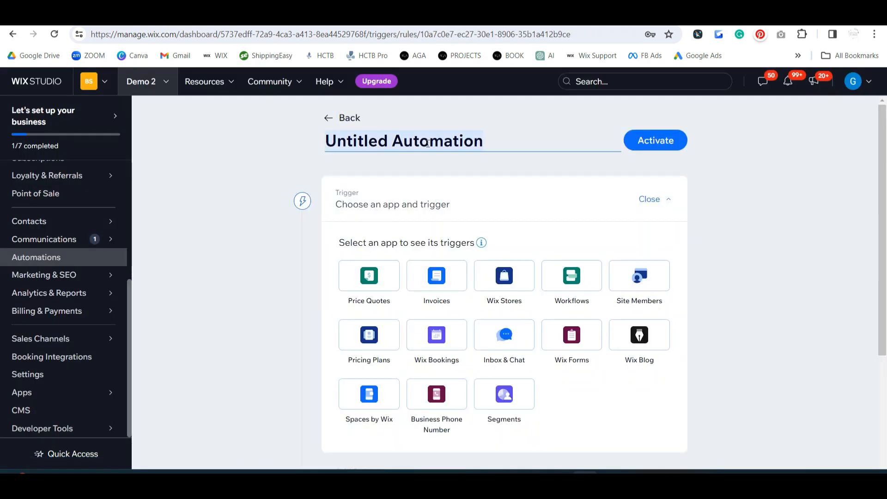
type("Rw")
key("BackSpace")
type("equest Information")
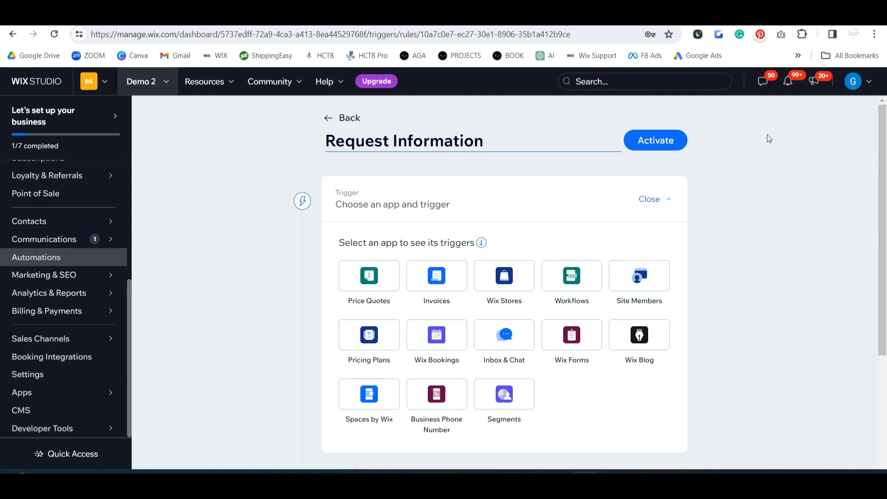
left_click(745, 177)
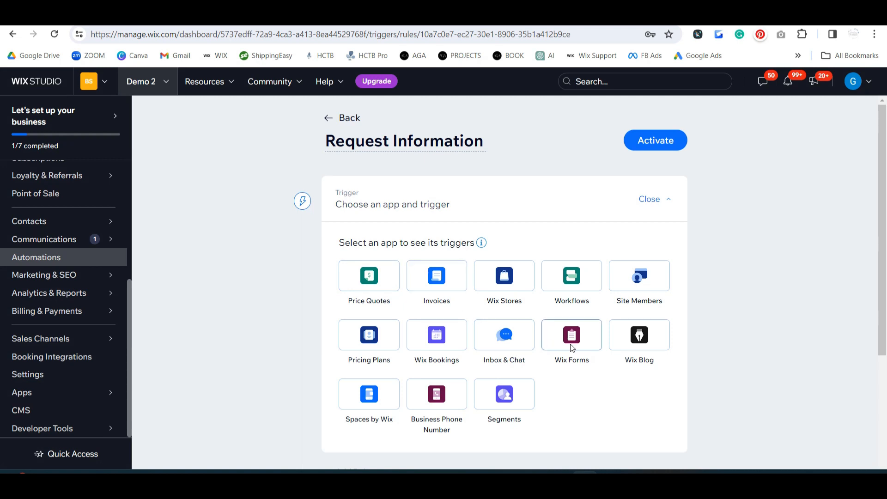
Set the automation's trigger to Wix Forms "Form submitted", limited to the specific form "Contact"
left_click(589, 343)
scroll(585, 343, "down", 3)
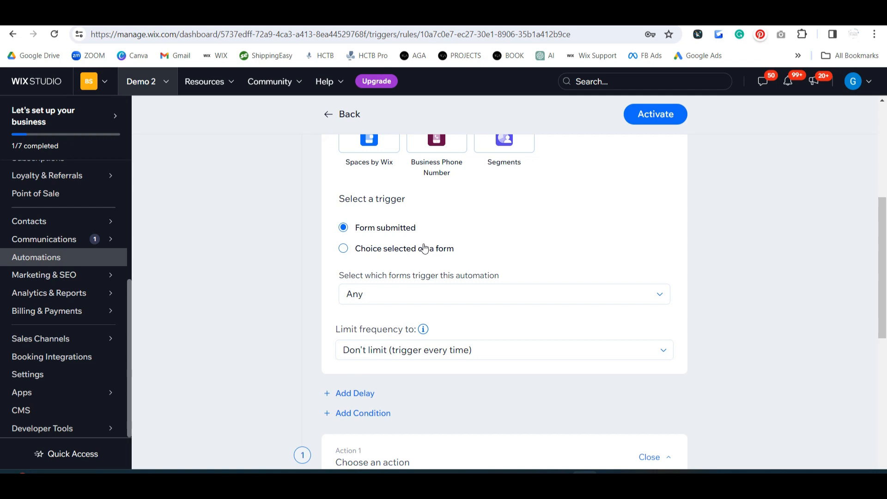
left_click(407, 302)
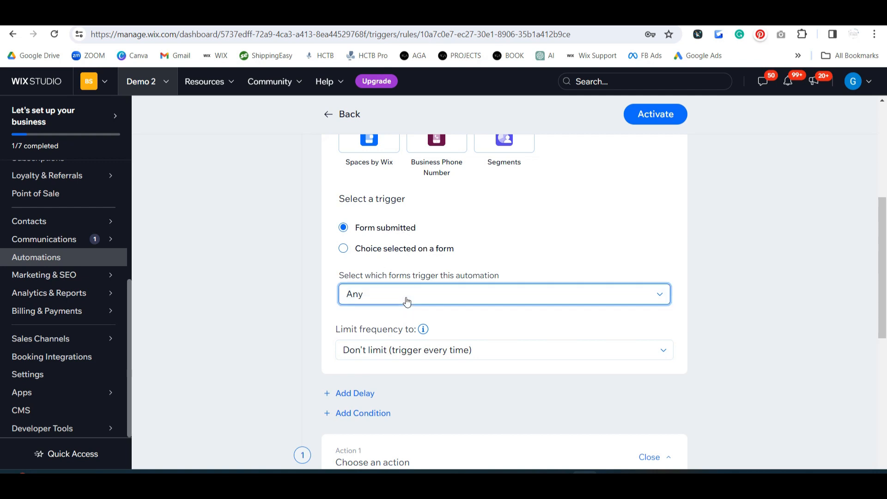
left_click(381, 335)
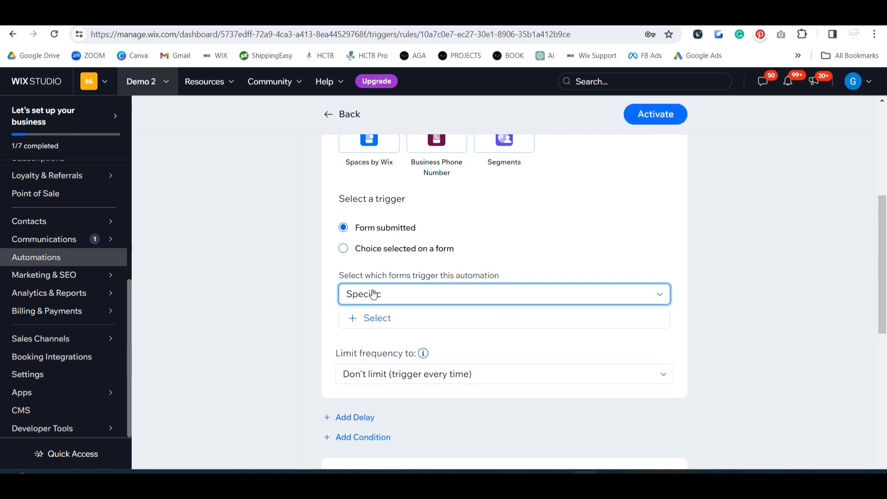
left_click(381, 316)
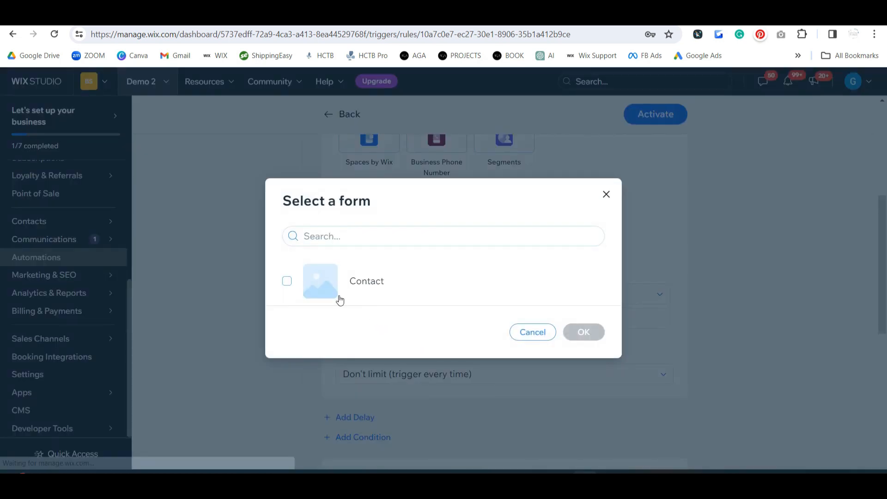
left_click(361, 288)
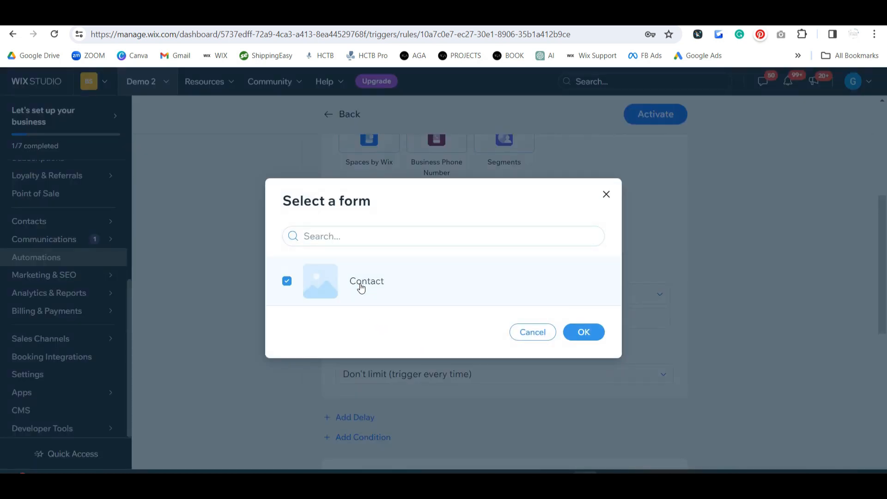
left_click(591, 334)
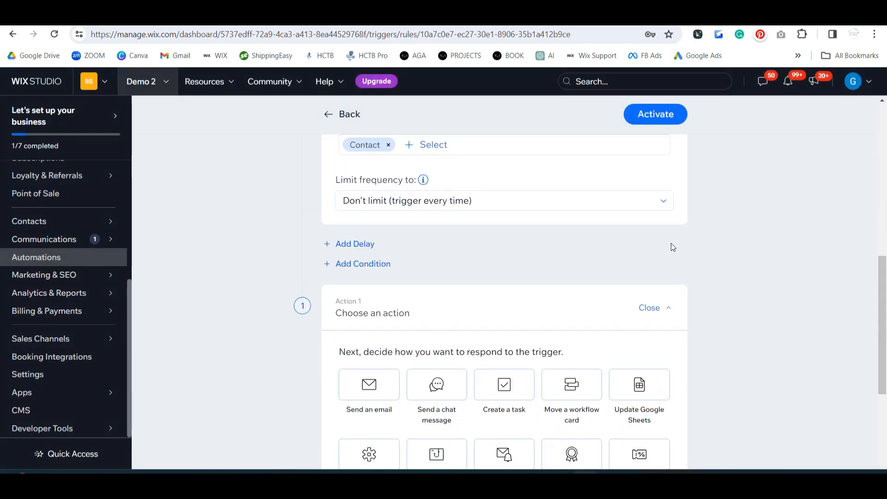
Try out a delay of 5 minutes after the trigger and remove the delay again
left_click(365, 244)
left_click(443, 273)
left_click(434, 335)
left_click(389, 269)
left_click(389, 269)
left_click(389, 270)
left_click(390, 270)
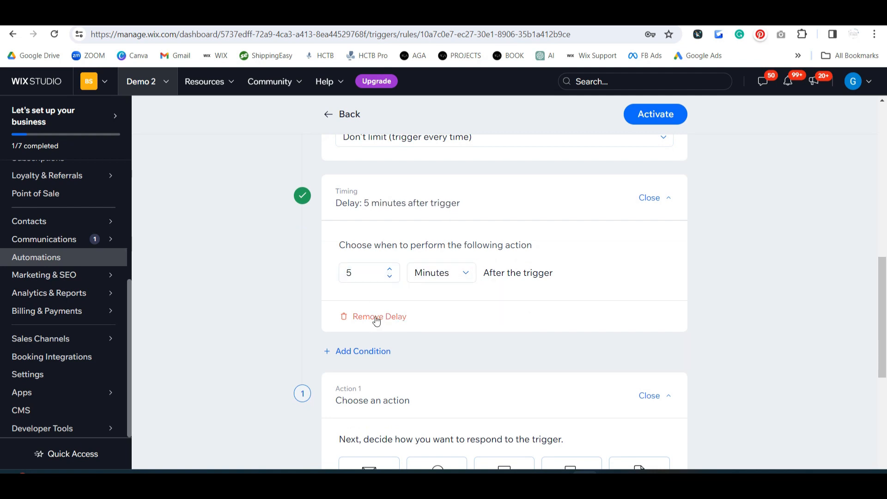
left_click(374, 318)
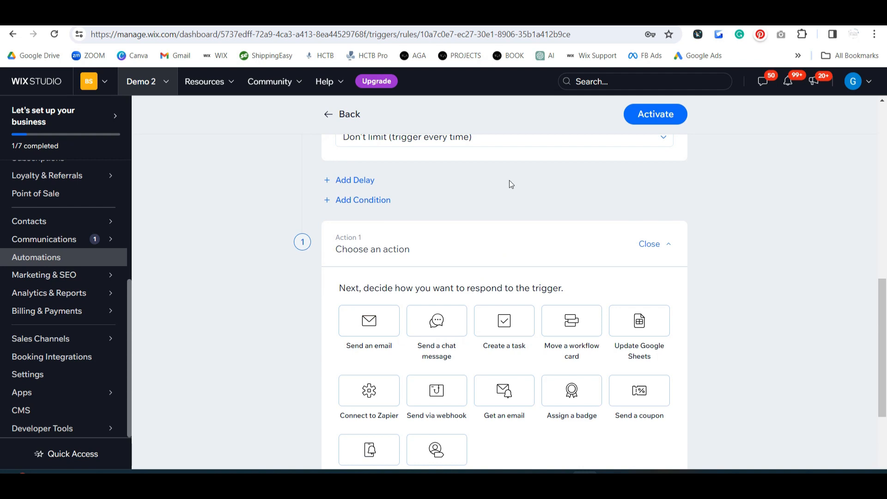
Set the first action to move a workflow card to the "Requests Information" step of the Interested Client workflow
scroll(510, 184, "up", 10)
scroll(570, 316, "down", 11)
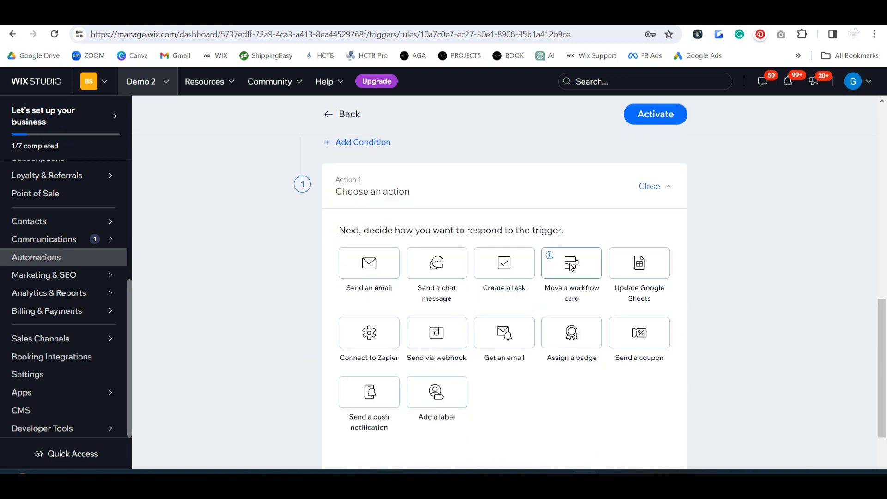
left_click(571, 265)
left_click(487, 287)
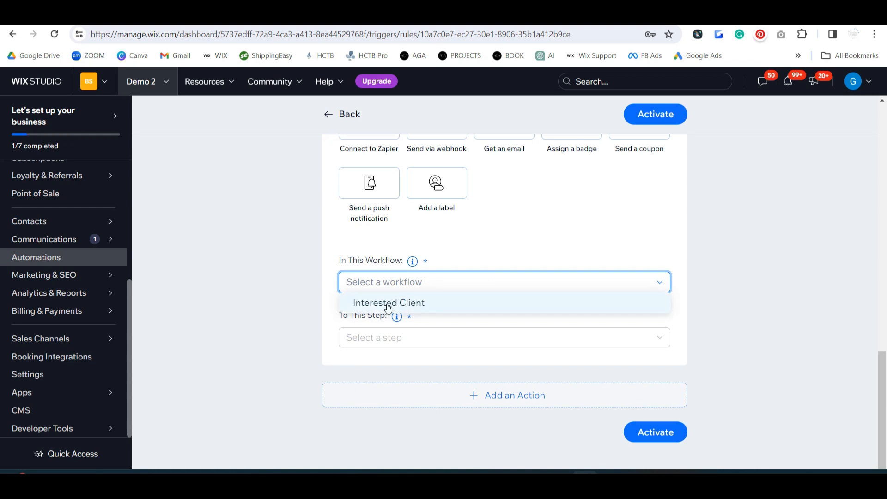
left_click(405, 305)
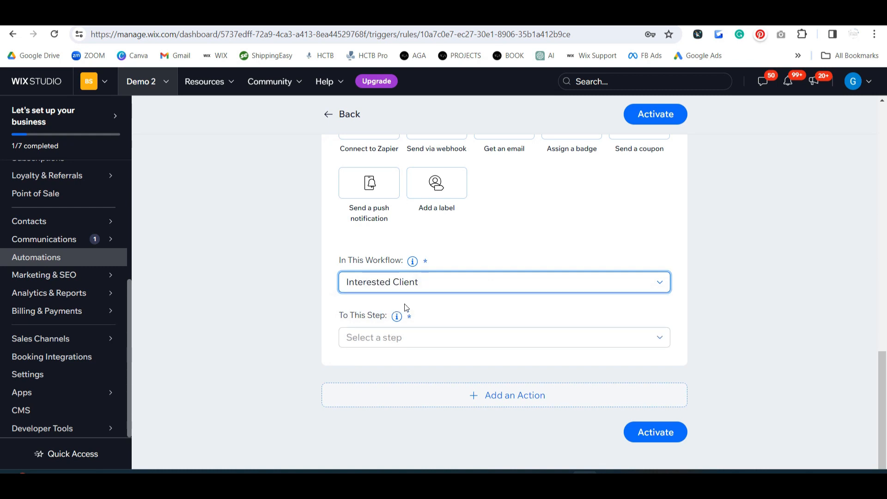
left_click(359, 346)
left_click(388, 364)
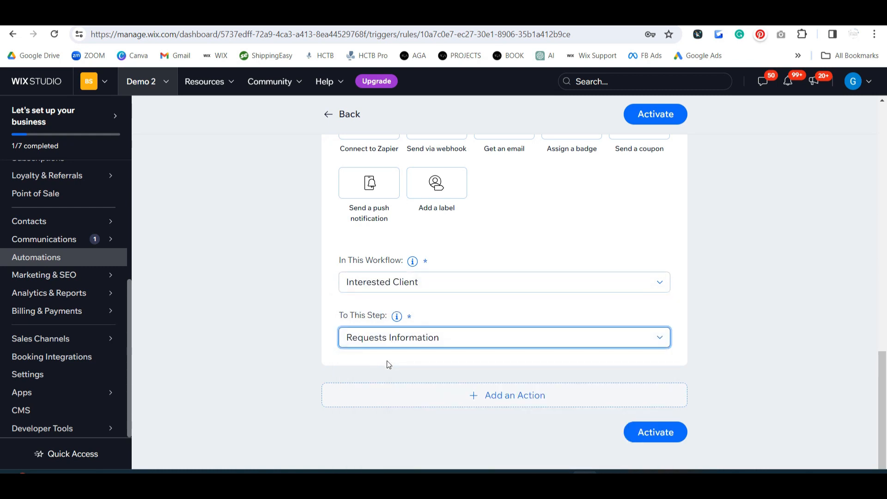
scroll(755, 297, "up", 15)
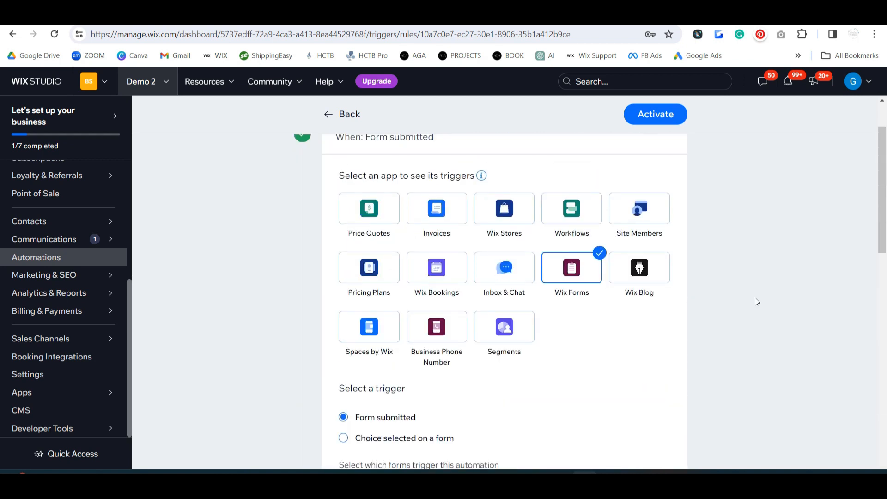
scroll(755, 298, "down", 15)
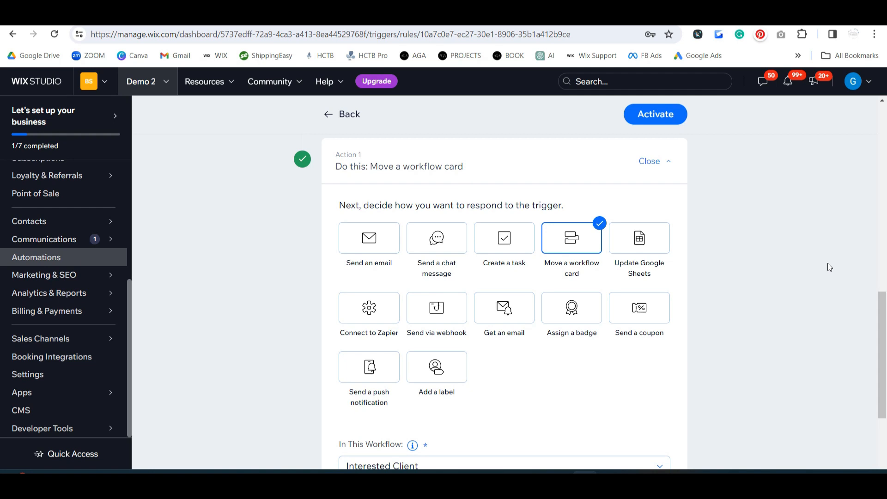
Check the Request Information automation's trigger and workflow card action, and activate the automation
scroll(806, 321, "up", 10)
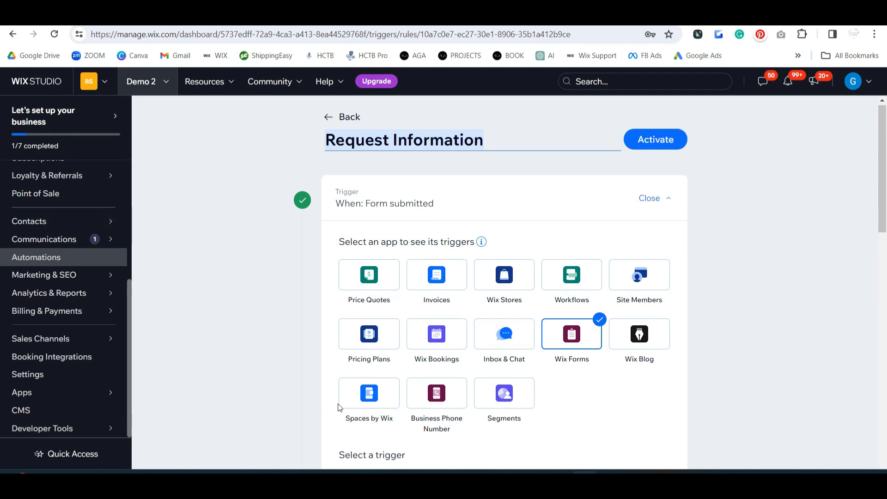
scroll(569, 265, "down", 3)
scroll(764, 295, "down", 12)
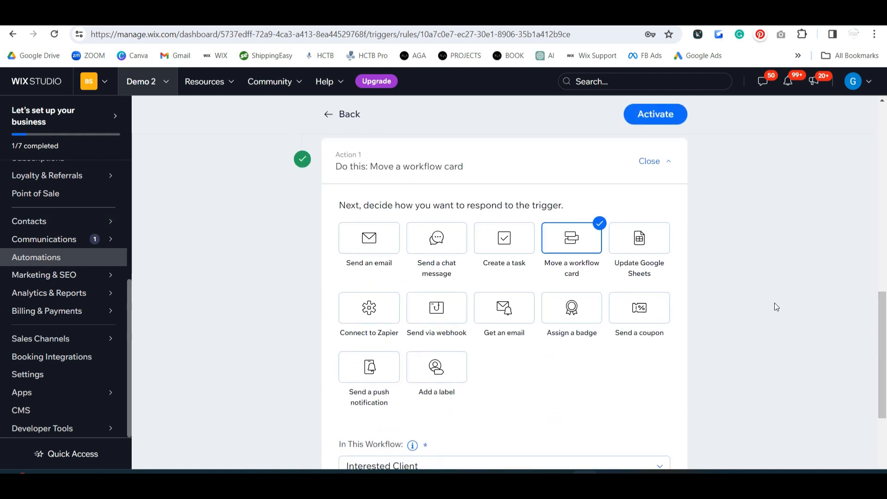
left_click(665, 115)
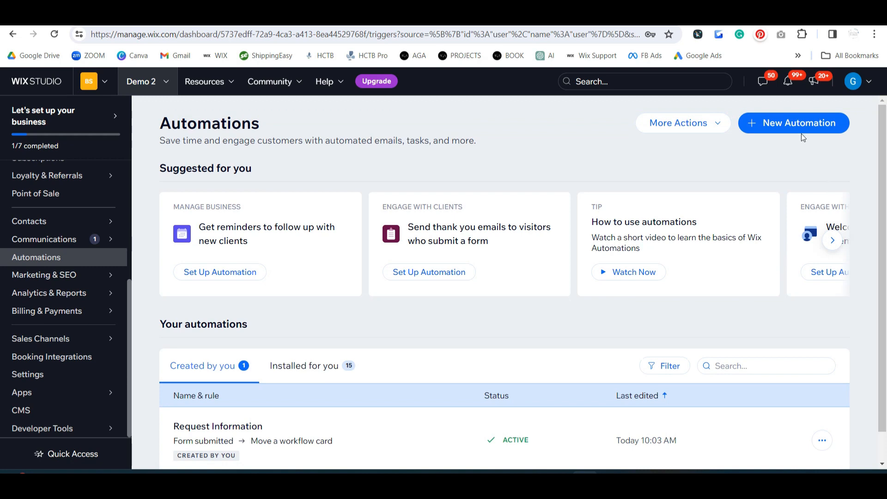
Create a new automation from scratch and name it "Send Information"
left_click(797, 121)
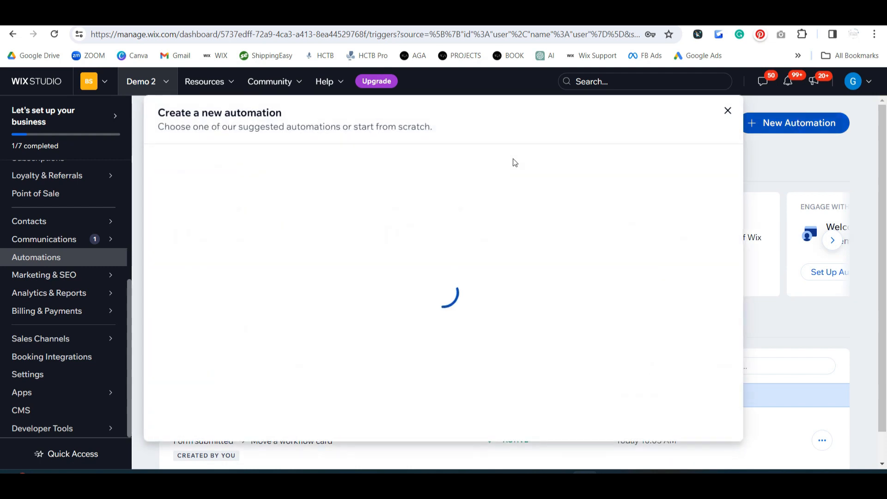
left_click(227, 360)
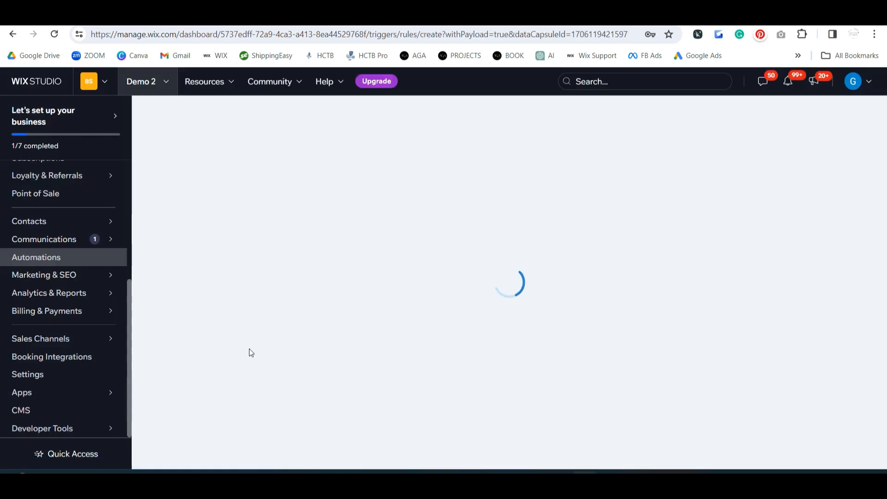
left_click(372, 139)
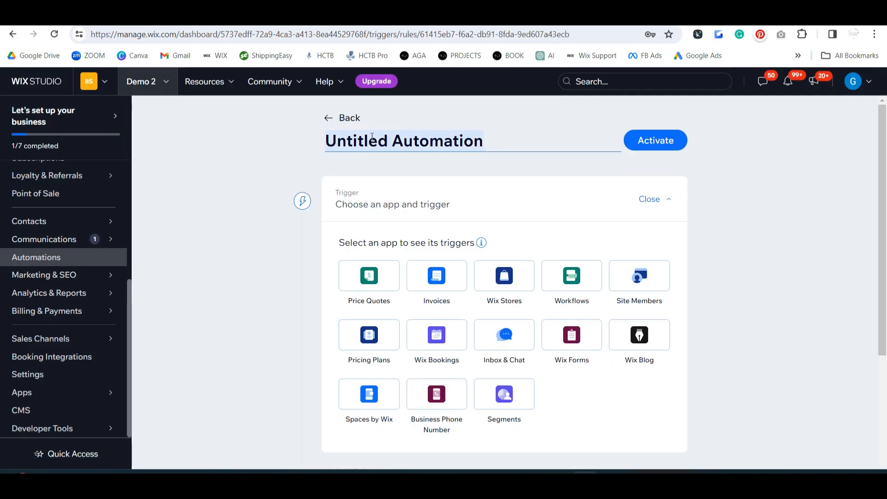
type("Send information")
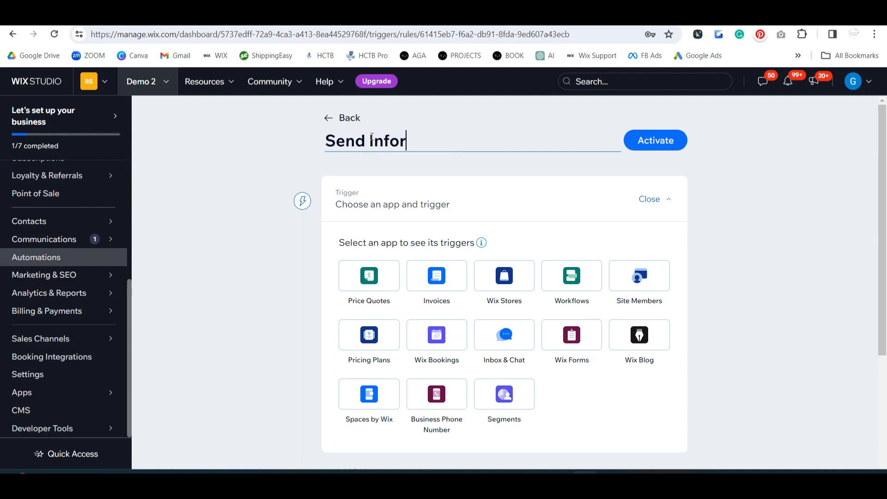
left_click(451, 168)
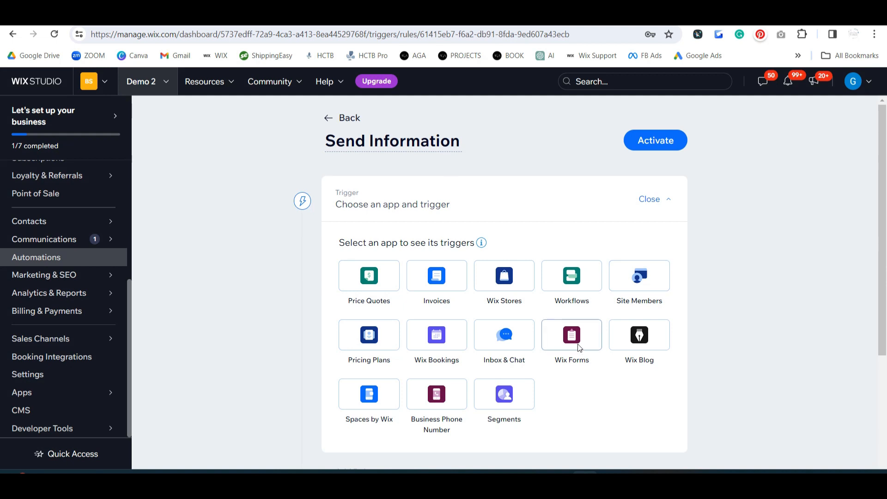
Set the trigger to Workflows "Card added or moved" for the Interested Client workflow's "Requests Information" step
left_click(595, 277)
scroll(633, 276, "down", 5)
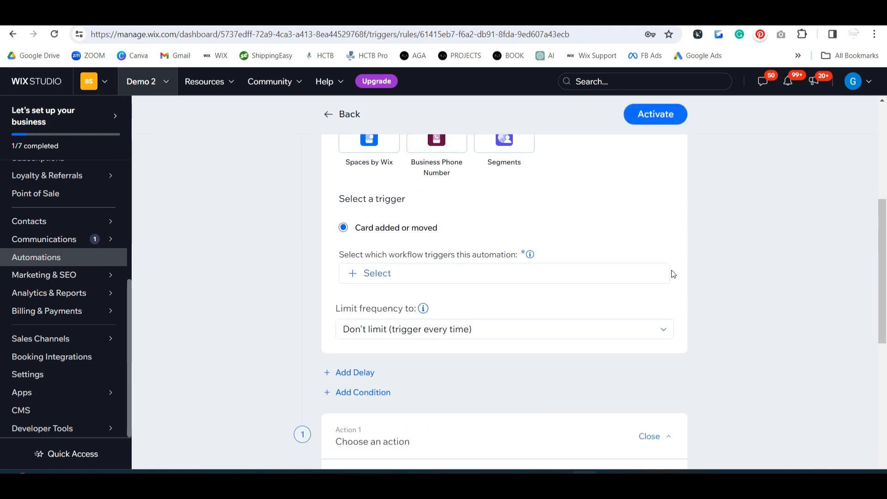
left_click(367, 273)
left_click(366, 292)
left_click(583, 332)
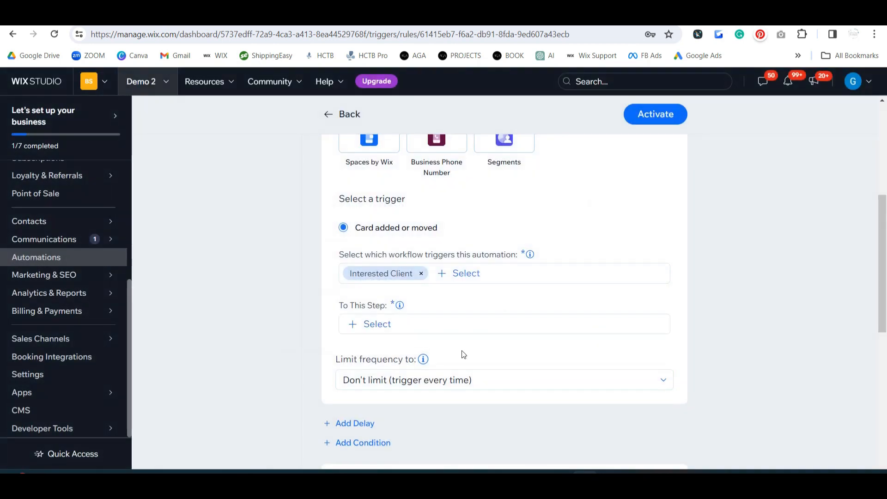
left_click(381, 329)
left_click(373, 243)
left_click(572, 378)
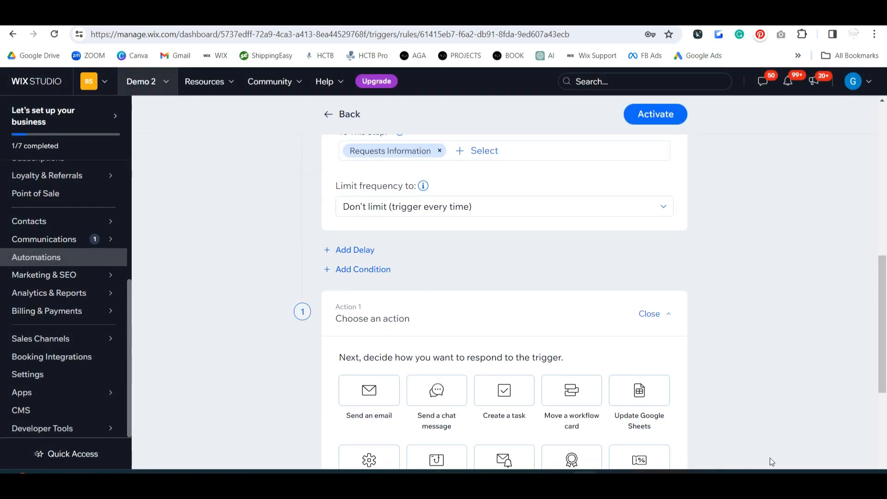
Set the first action to send an email of type Business transactional with the notification topic "Marketplace submission tracking"
left_click(355, 392)
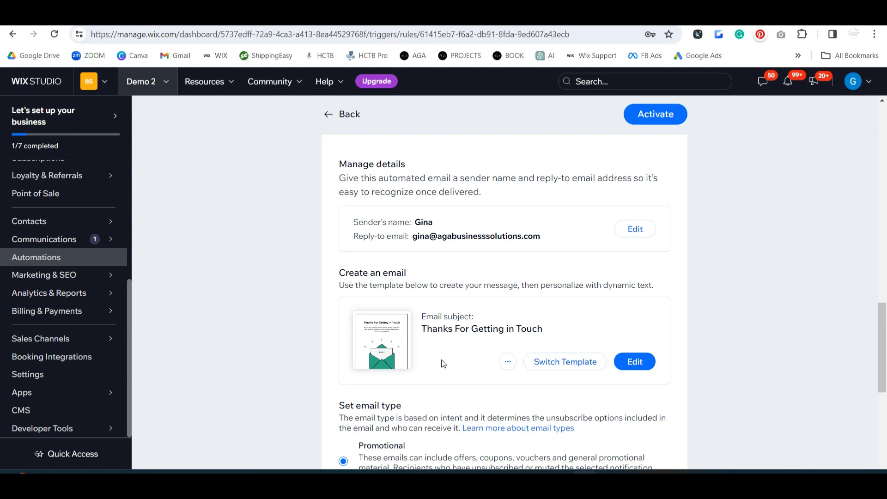
scroll(458, 326, "down", 1)
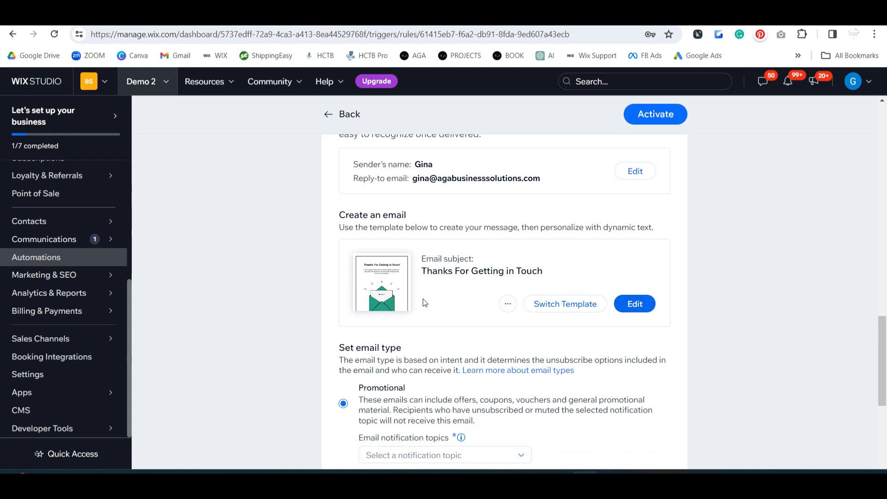
scroll(465, 293, "down", 1)
scroll(466, 292, "down", 3)
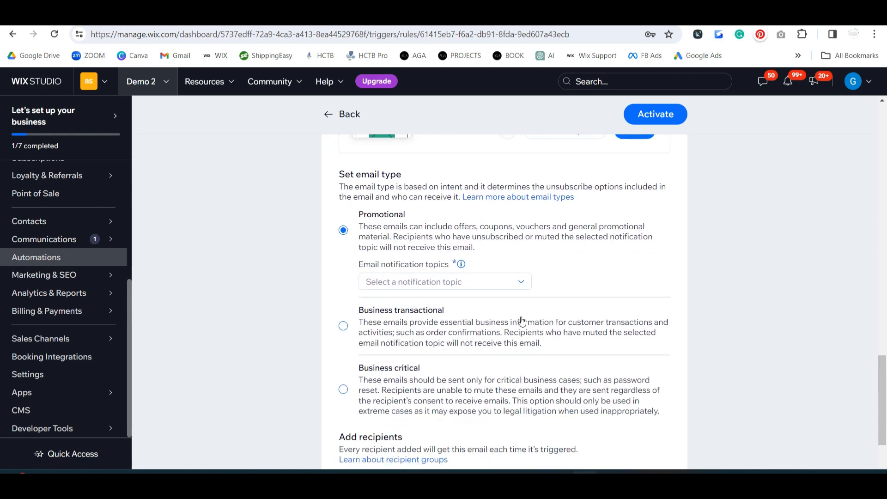
left_click(343, 327)
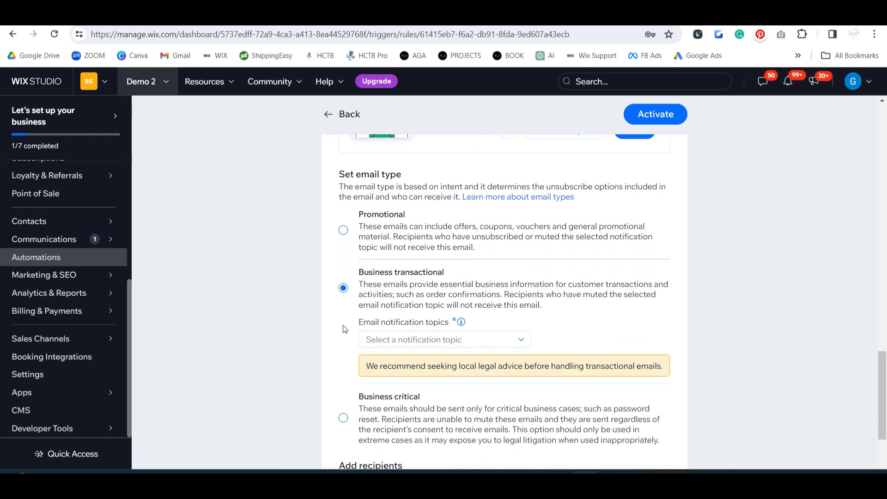
left_click(518, 341)
left_click(421, 373)
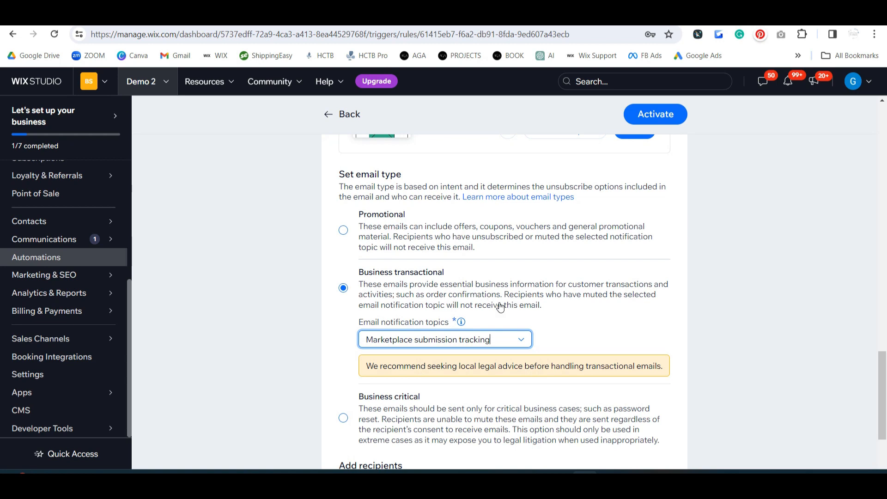
scroll(501, 306, "up", 1)
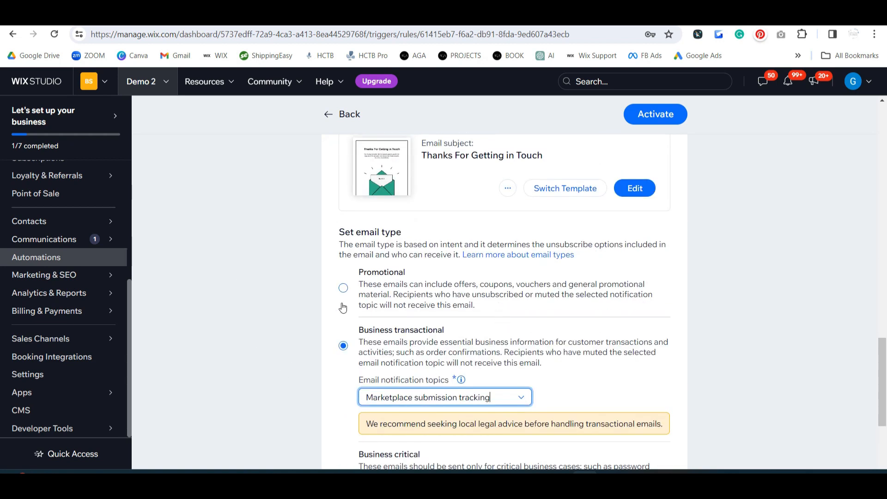
left_click(685, 273)
Review the email action's sender details, message template, email type and recipients
scroll(684, 273, "down", 2)
scroll(684, 274, "down", 2)
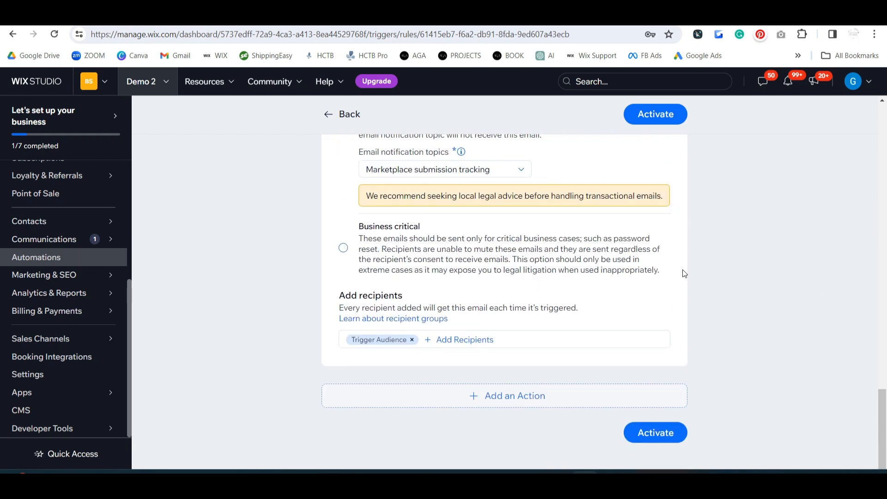
scroll(684, 273, "up", 7)
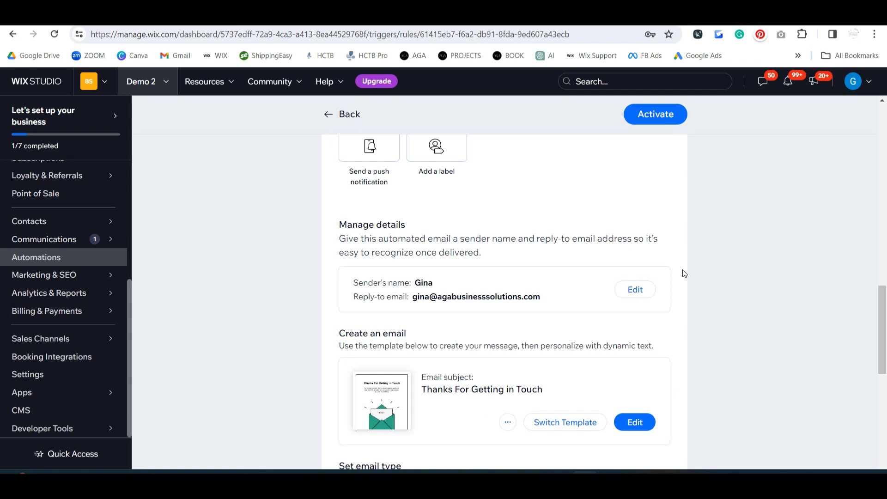
scroll(685, 273, "up", 10)
scroll(623, 182, "down", 6)
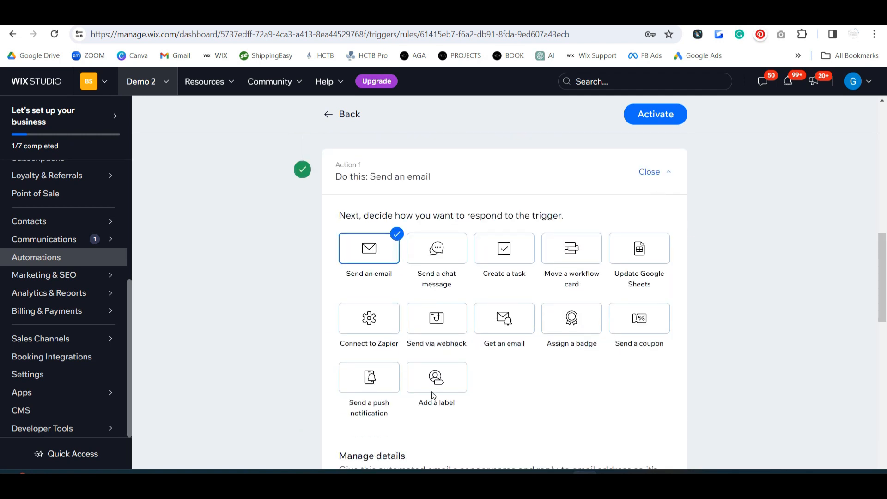
scroll(714, 261, "down", 10)
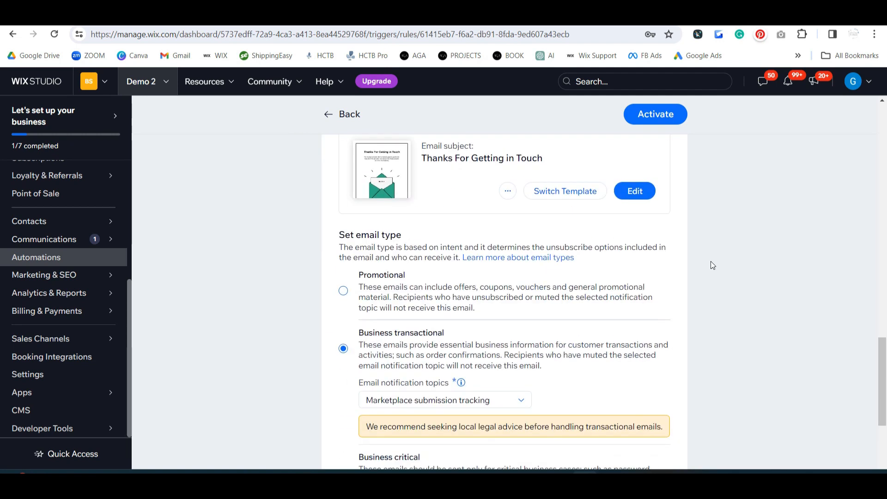
scroll(712, 264, "up", 4)
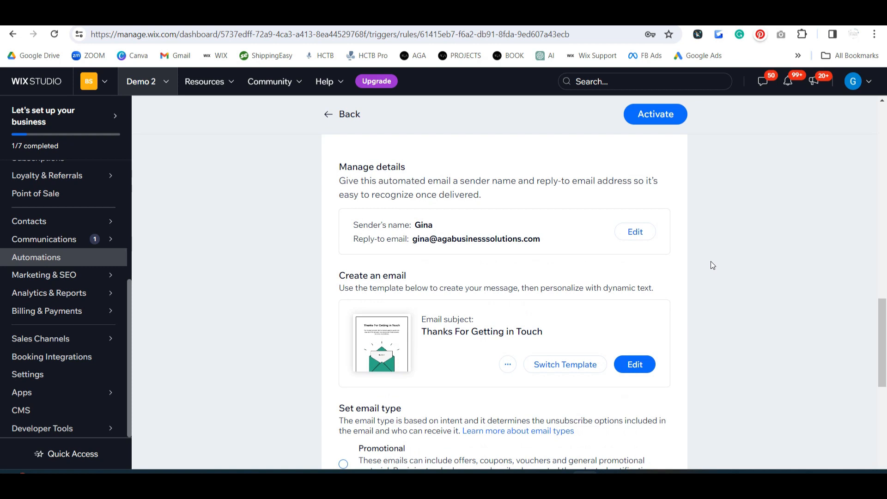
scroll(710, 261, "down", 4)
scroll(711, 260, "down", 4)
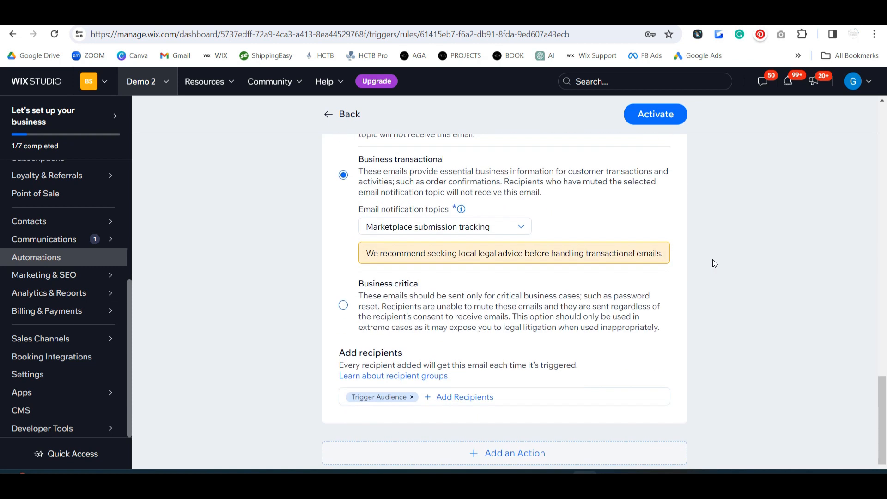
scroll(714, 263, "down", 2)
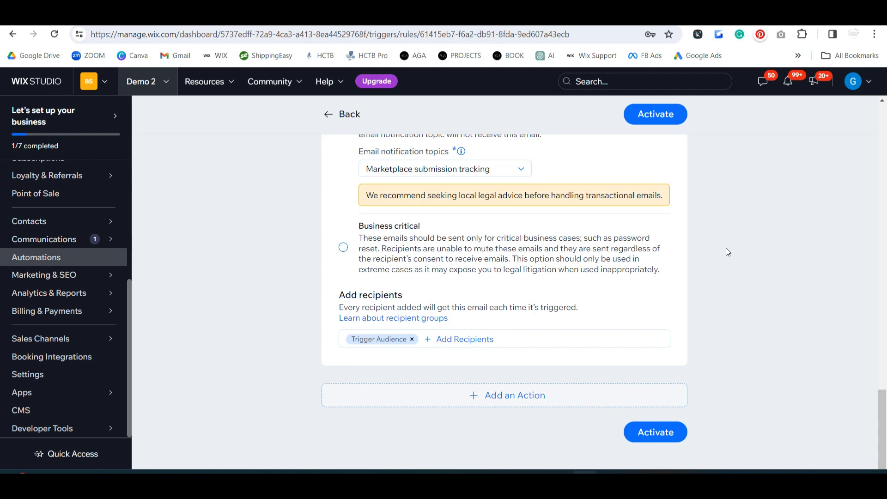
Add a second action that creates the task "Text Client did they receive information?"
left_click(520, 397)
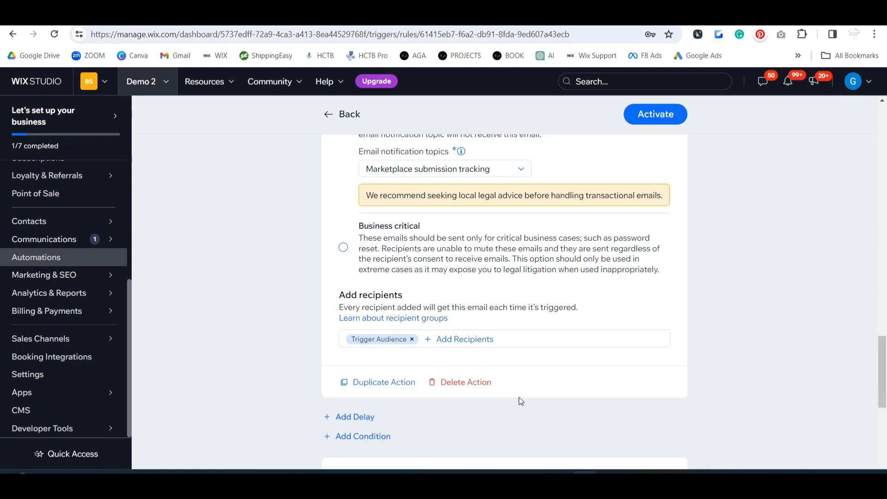
left_click(437, 327)
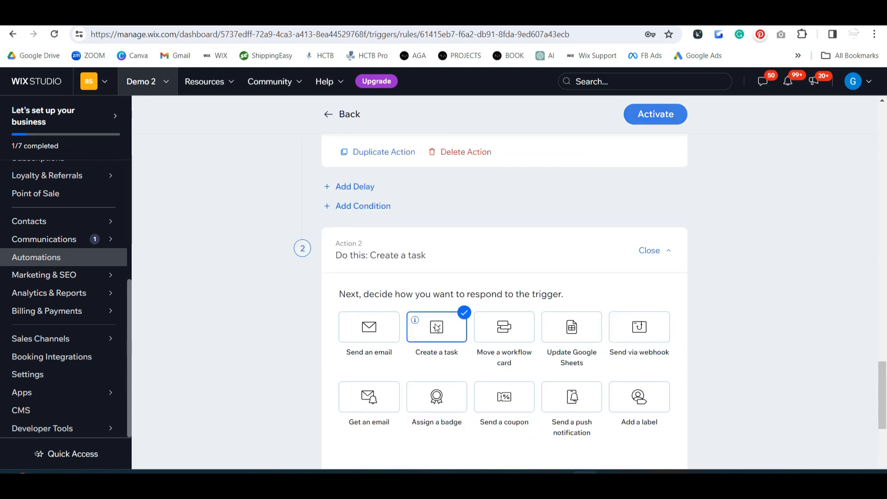
scroll(427, 329, "down", 6)
left_click(382, 215)
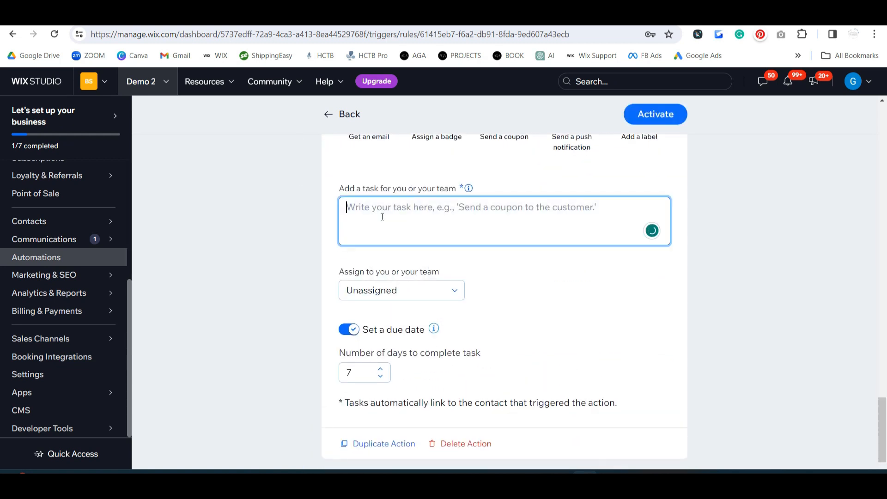
type("Text C")
type("lient did t")
type("hey receive")
type("s")
key("BackSpace")
type("information.")
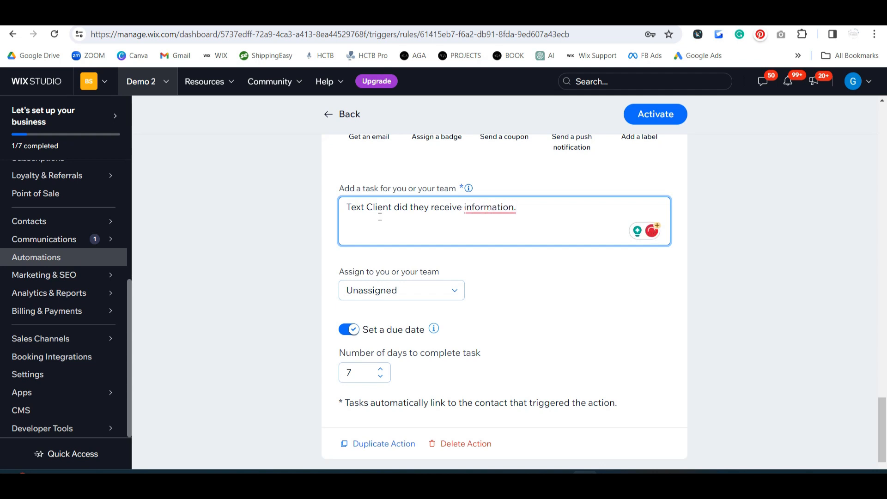
mouse_move(490, 208)
left_click(519, 240)
Set the number of days to complete the task to 1
scroll(533, 289, "down", 2)
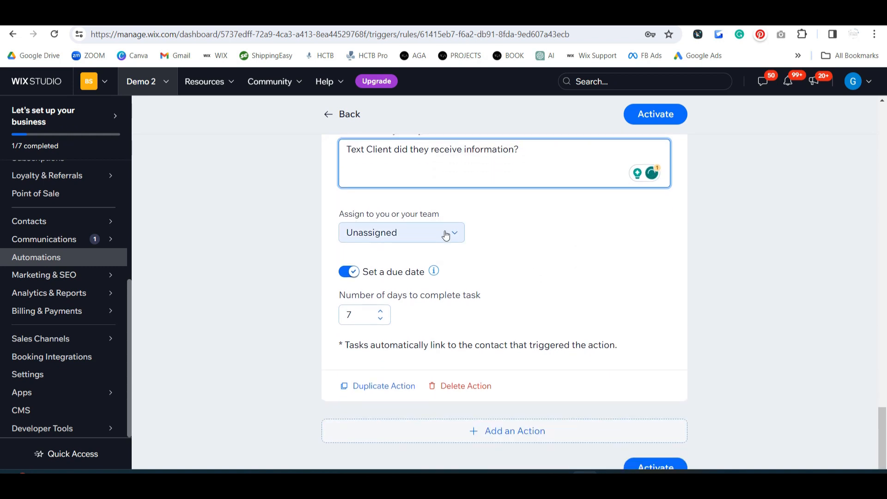
left_click(381, 320)
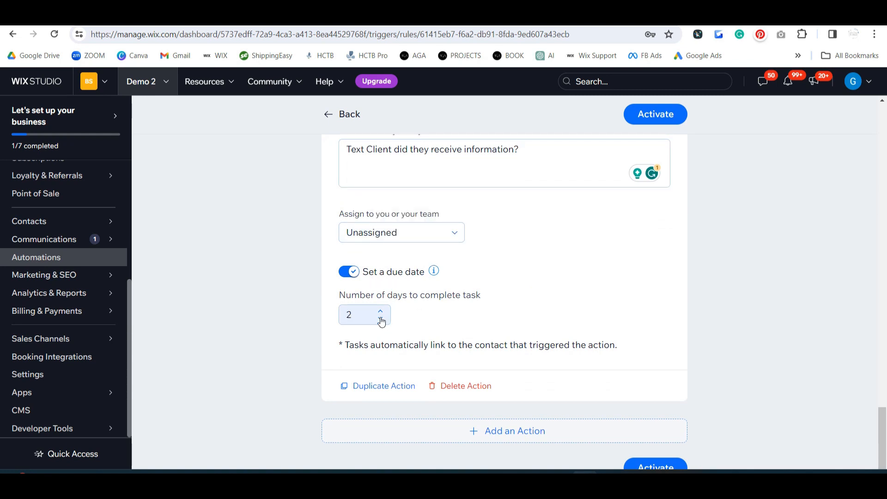
left_click(381, 320)
Review the Send Information automation's trigger, email action and follow-up task action
scroll(493, 317, "up", 5)
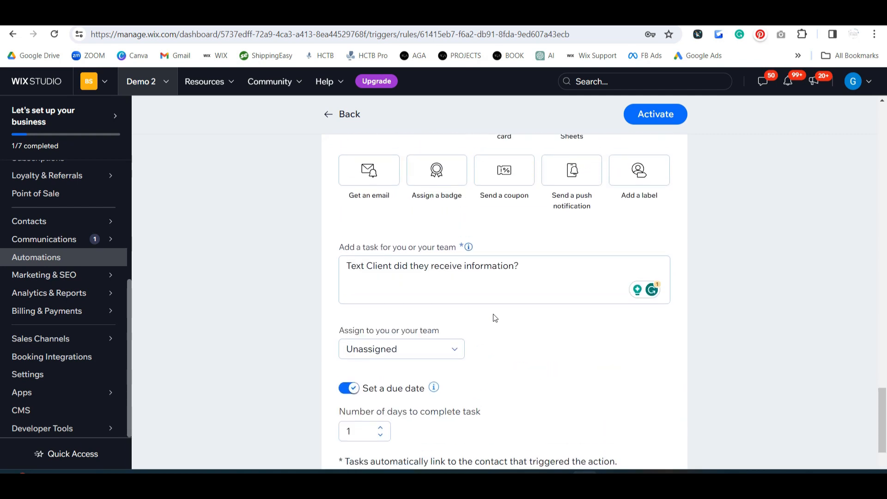
scroll(278, 318, "up", 15)
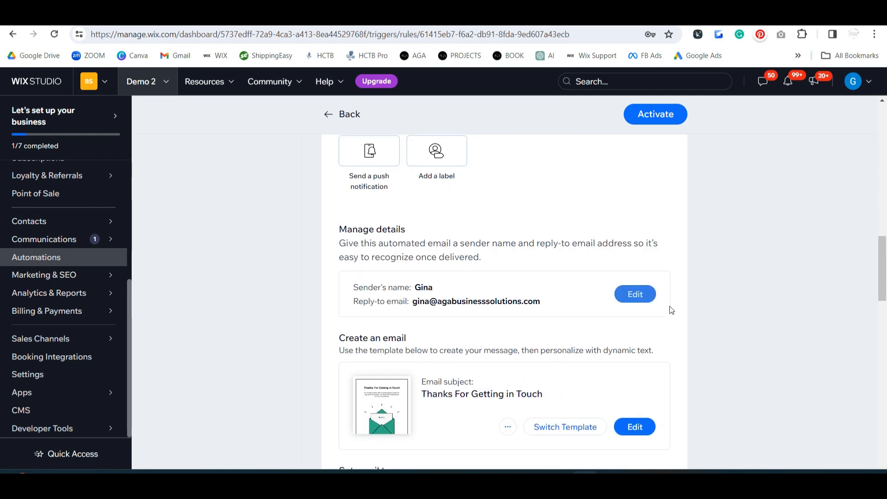
scroll(734, 317, "up", 10)
scroll(734, 317, "up", 5)
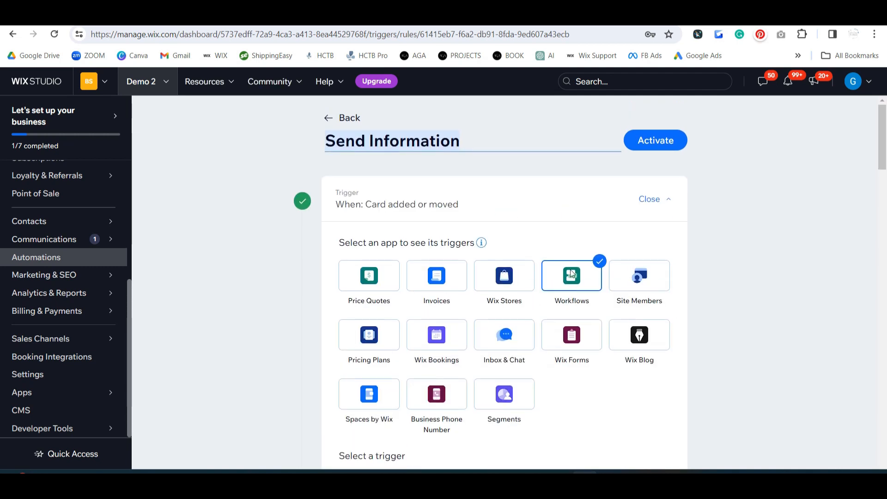
scroll(777, 276, "down", 12)
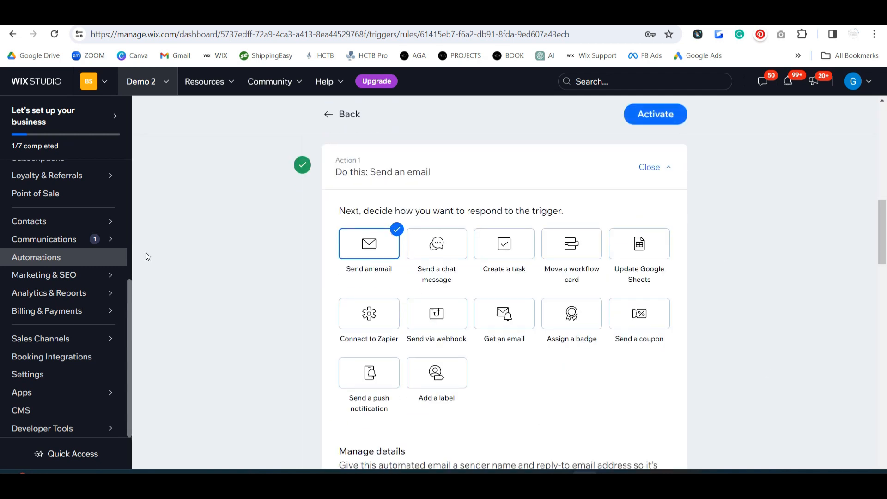
scroll(848, 325, "down", 20)
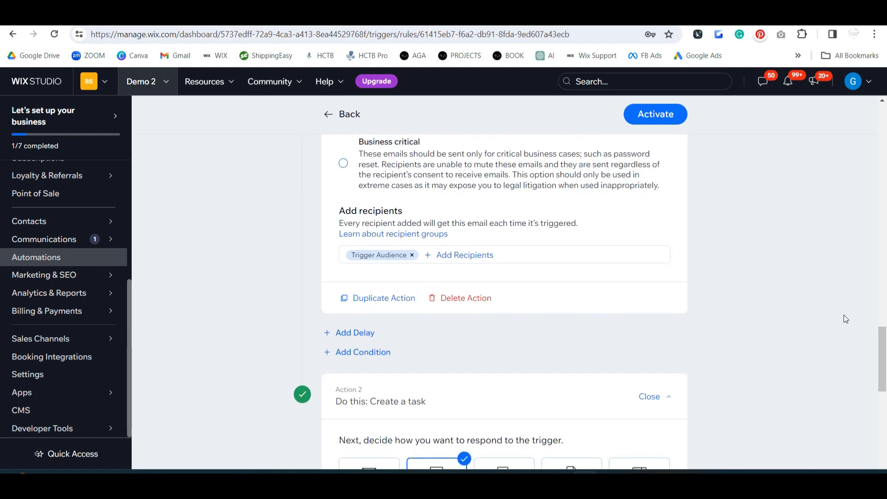
scroll(803, 292, "down", 7)
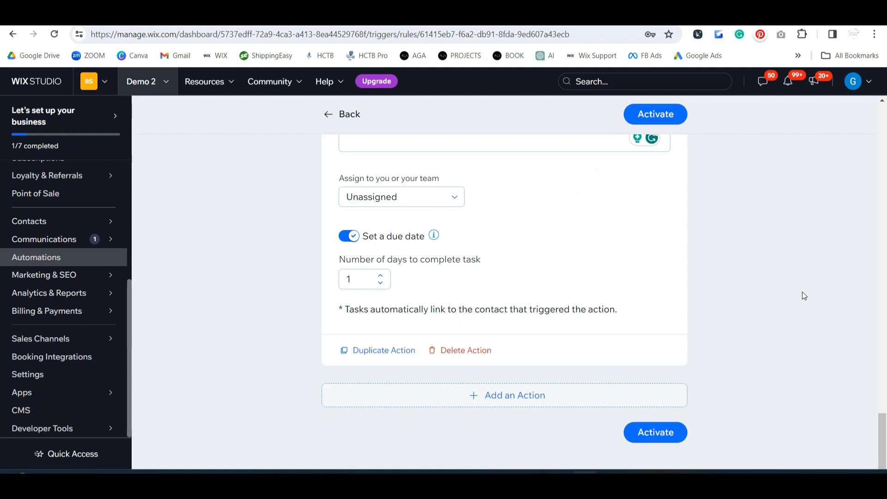
Add a third action and place a delay of 3 days after the previous action before it
left_click(501, 395)
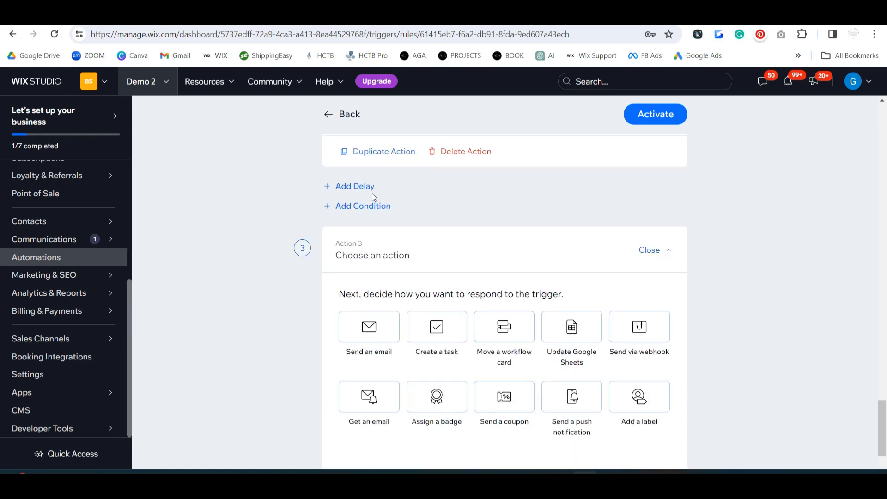
left_click(362, 189)
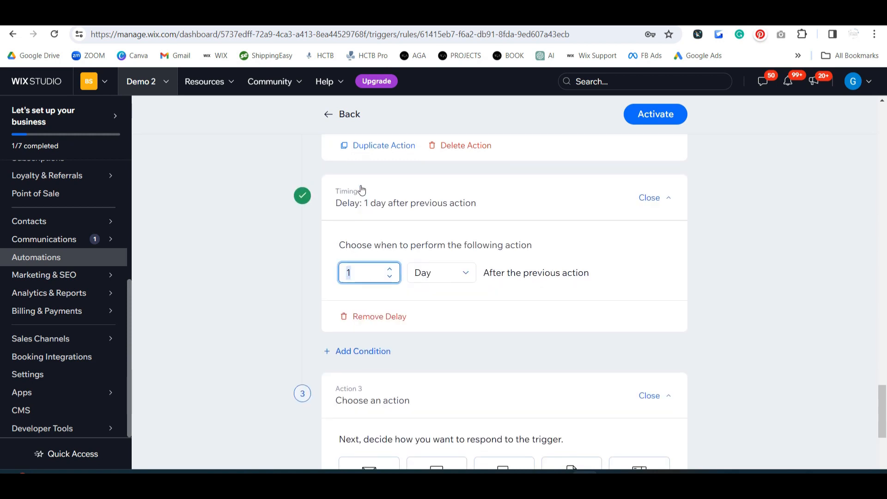
left_click(388, 271)
left_click(389, 271)
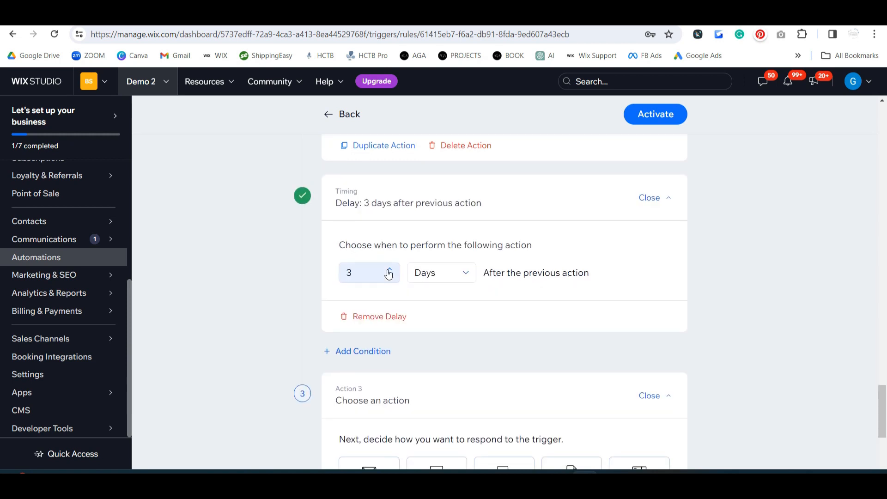
Make the third action move a workflow card in Interested Client to the 1st Follow Up step
scroll(744, 269, "down", 5)
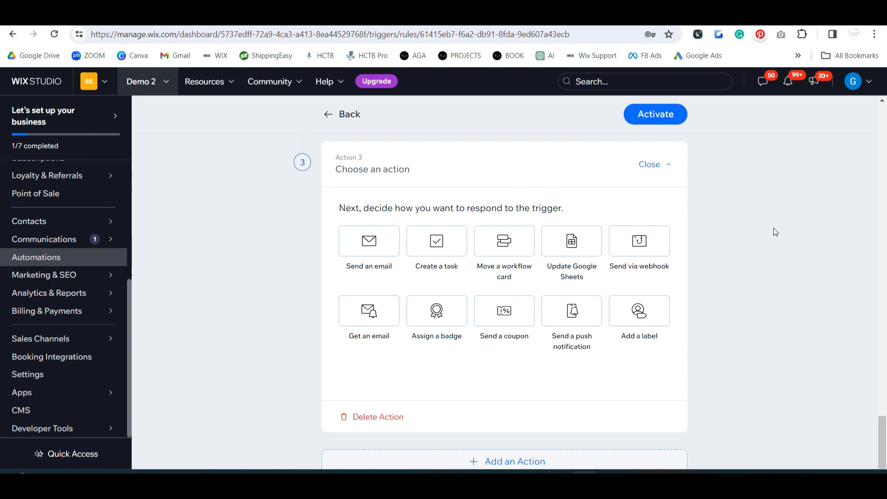
left_click(496, 251)
left_click(417, 271)
left_click(412, 293)
left_click(393, 329)
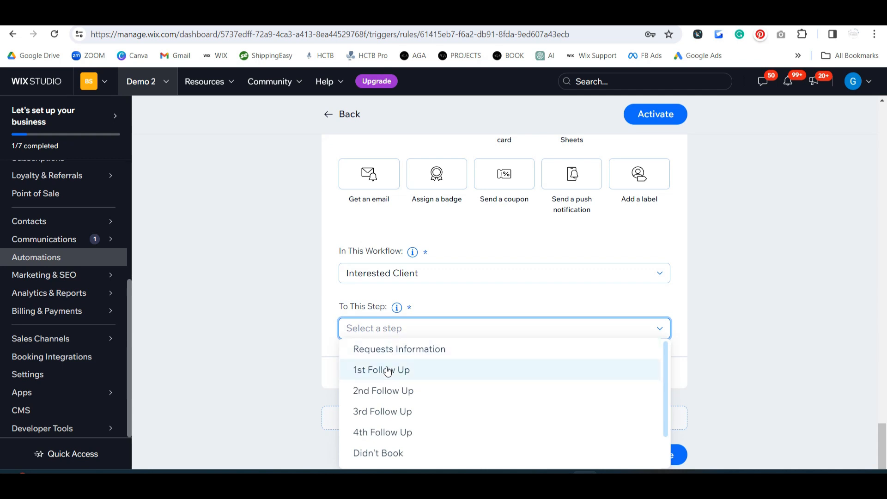
left_click(358, 370)
scroll(883, 337, "down", 1)
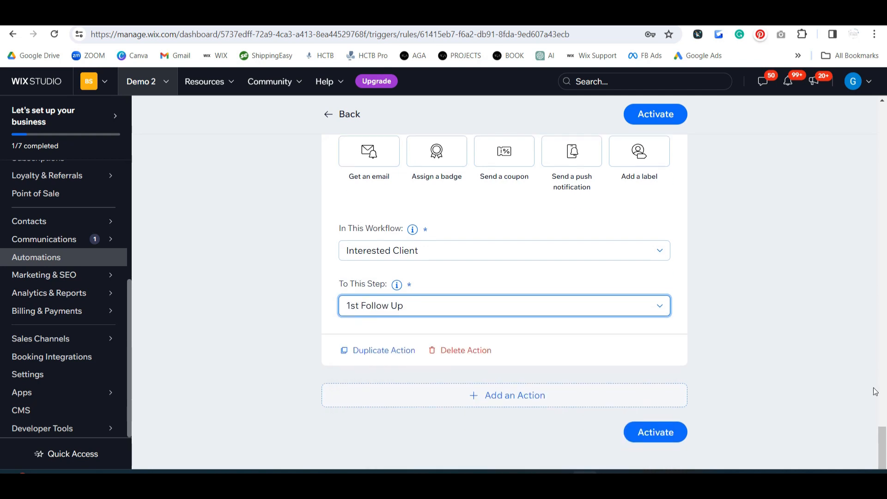
Activate the Send Information automation and open the Interested Client workflow board
left_click(666, 435)
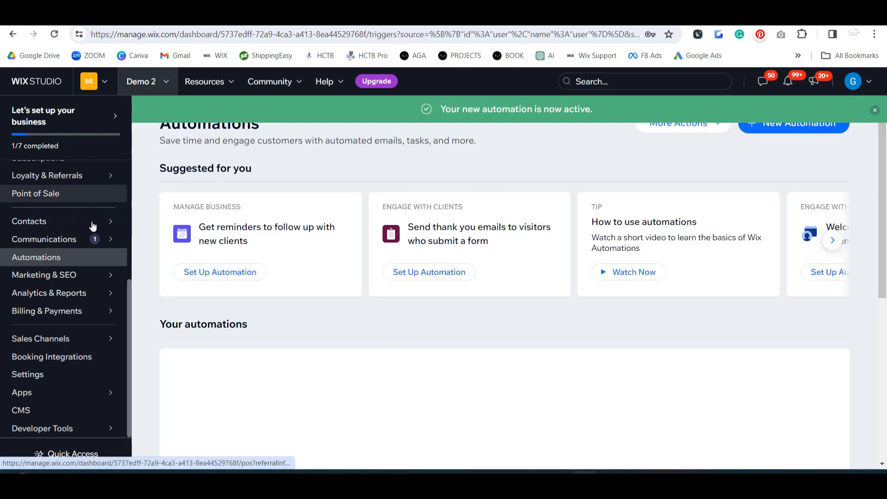
mouse_move(93, 226)
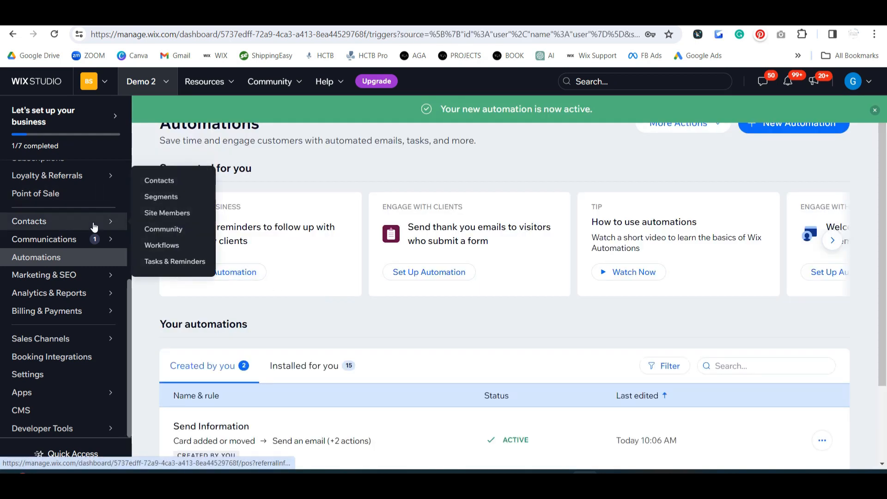
left_click(167, 249)
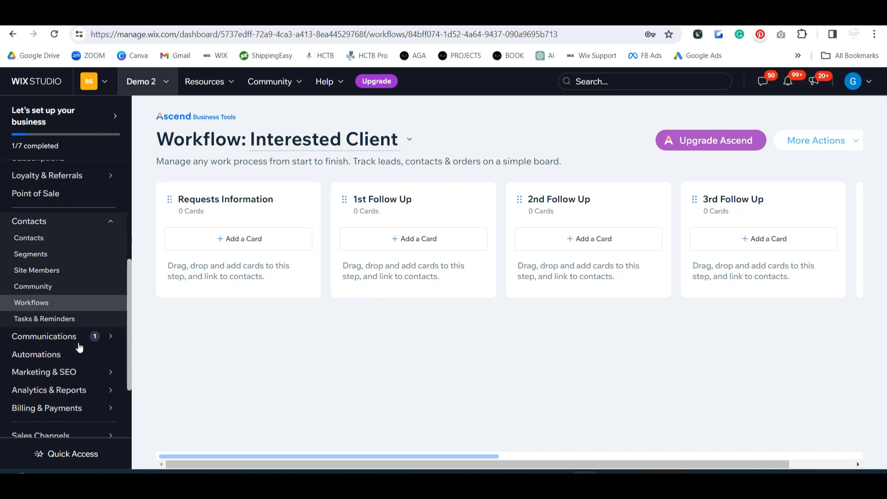
Create a new automation from scratch and name it "1st Follow Up"
scroll(69, 340, "down", 1)
left_click(47, 298)
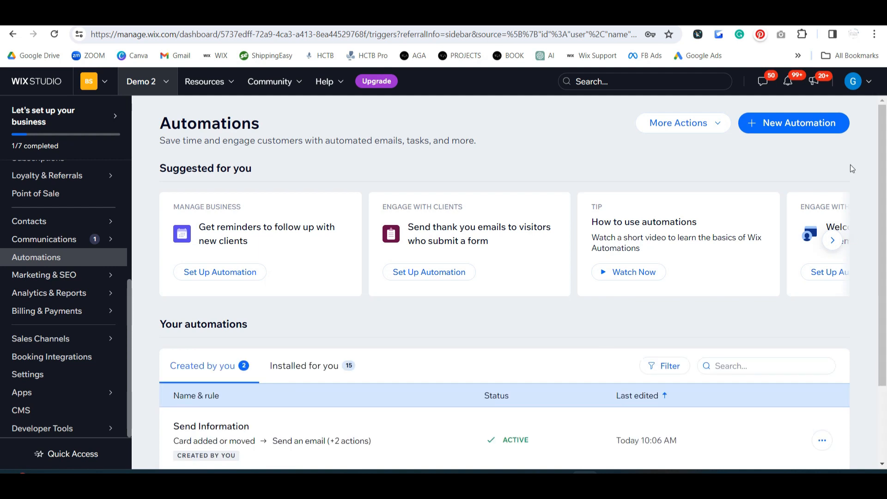
left_click(818, 125)
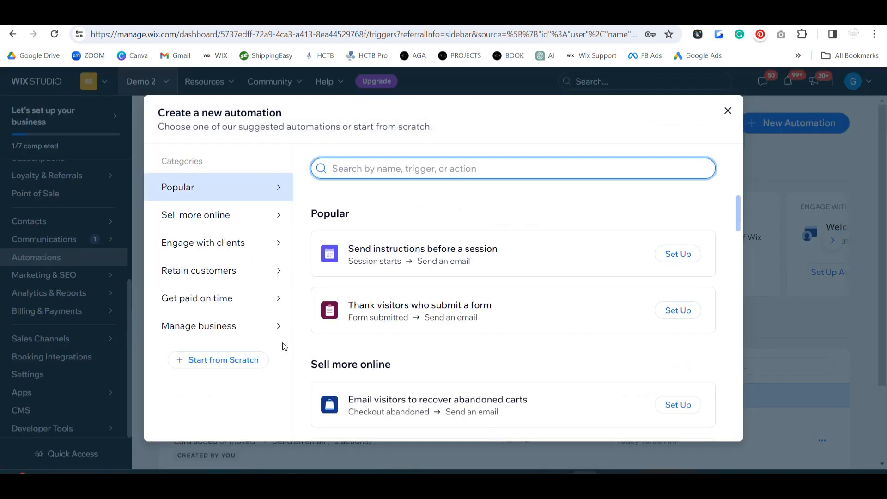
left_click(217, 370)
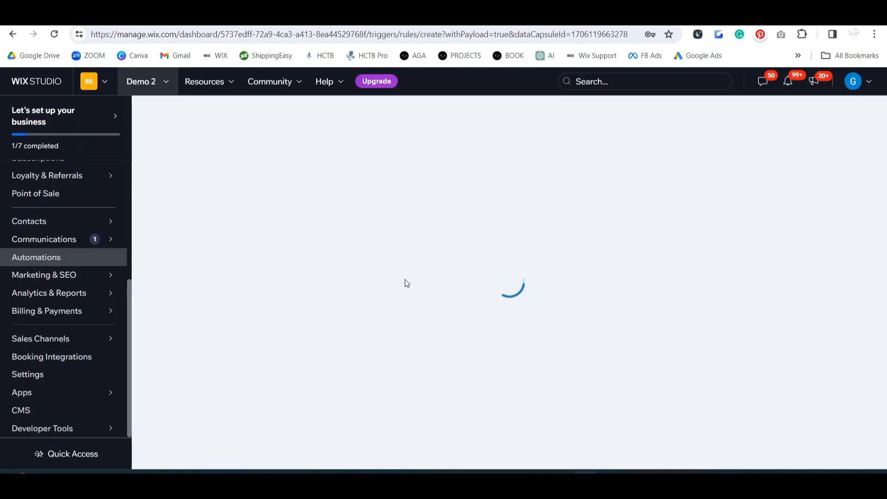
left_click(415, 147)
type("1")
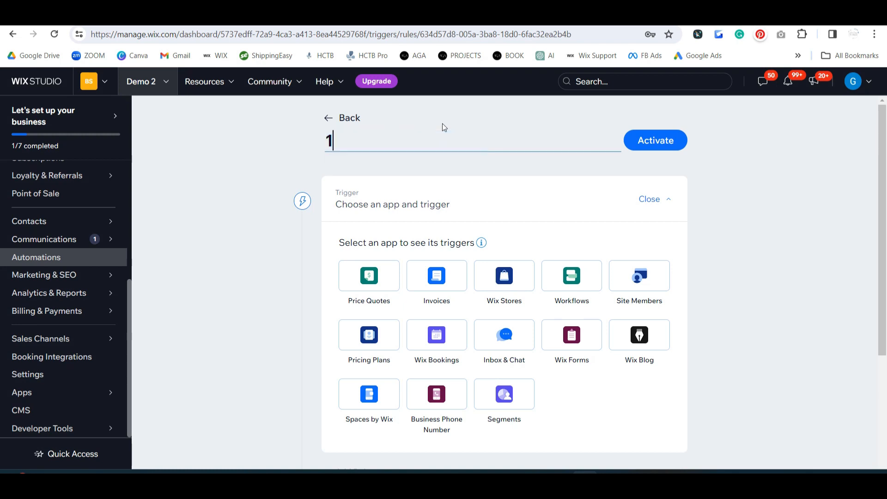
type("st Follow Up")
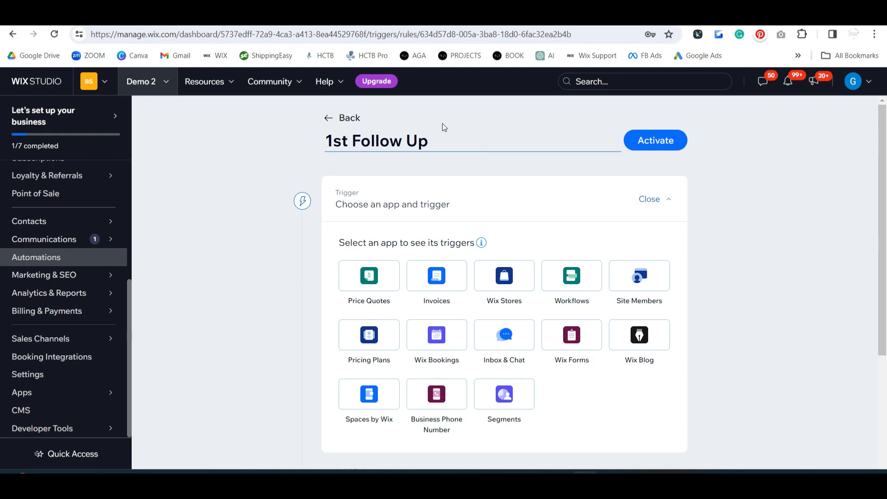
Set the trigger to a Workflows card added or moved to the 1st Follow Up step of Interested Client
left_click(583, 266)
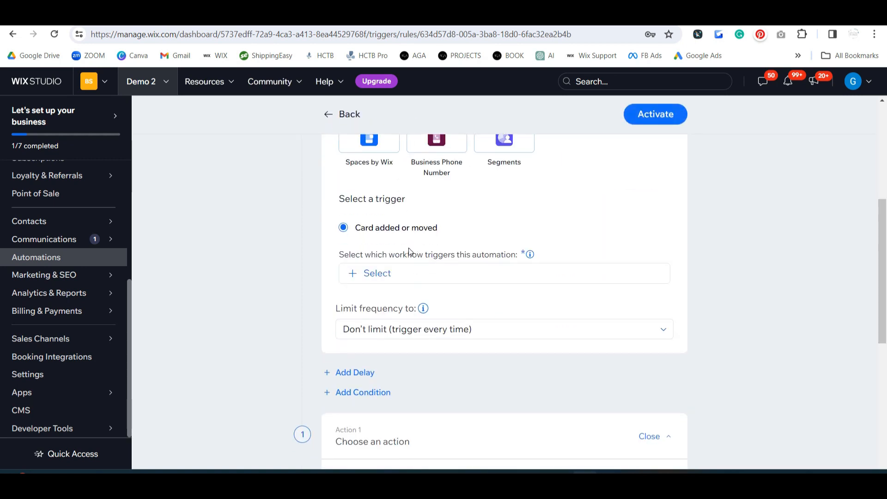
left_click(368, 273)
left_click(370, 280)
left_click(582, 331)
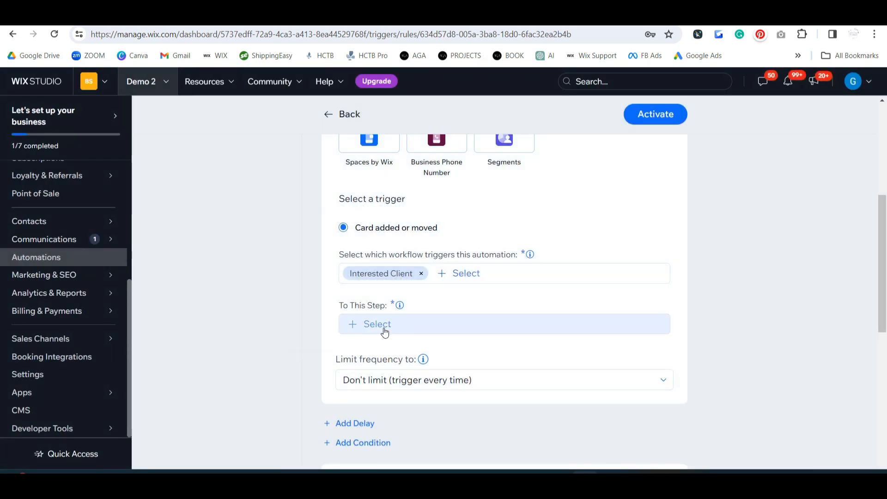
left_click(384, 328)
left_click(542, 298)
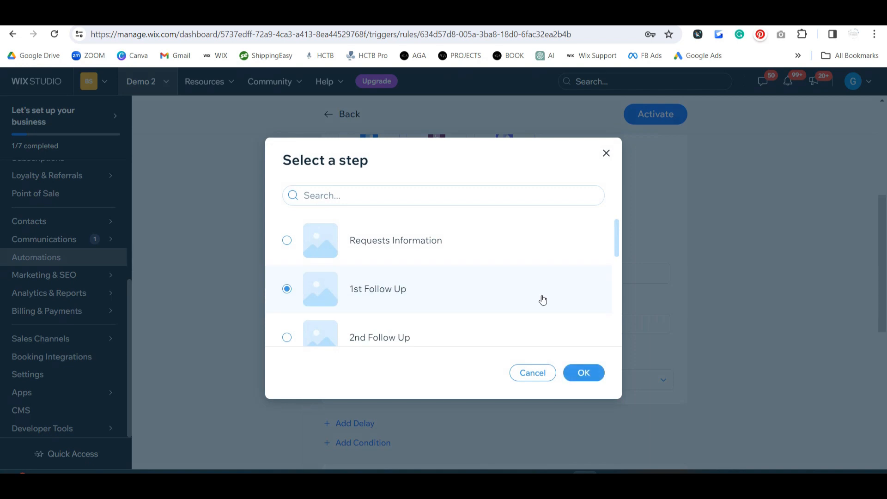
left_click(578, 373)
Set the first action to send a Promotional email with the notification topic "An alert by Wix is triggered"
scroll(757, 298, "down", 6)
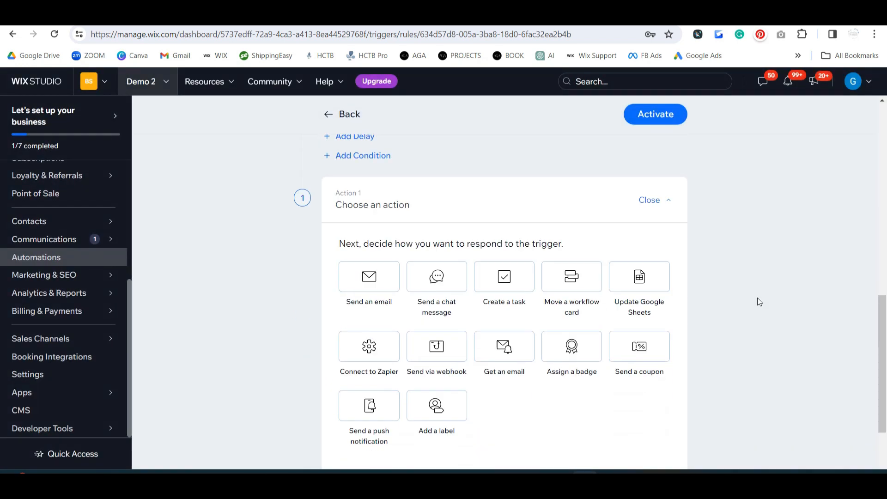
left_click(389, 289)
scroll(794, 325, "down", 5)
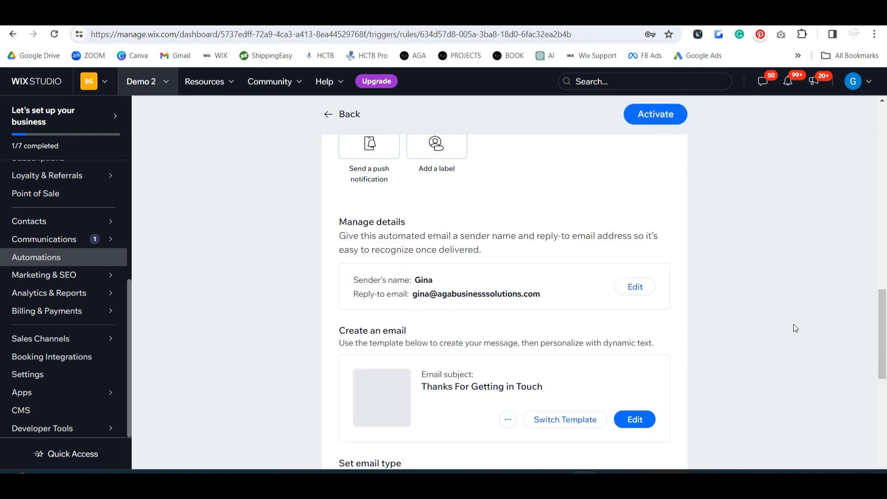
scroll(793, 325, "down", 3)
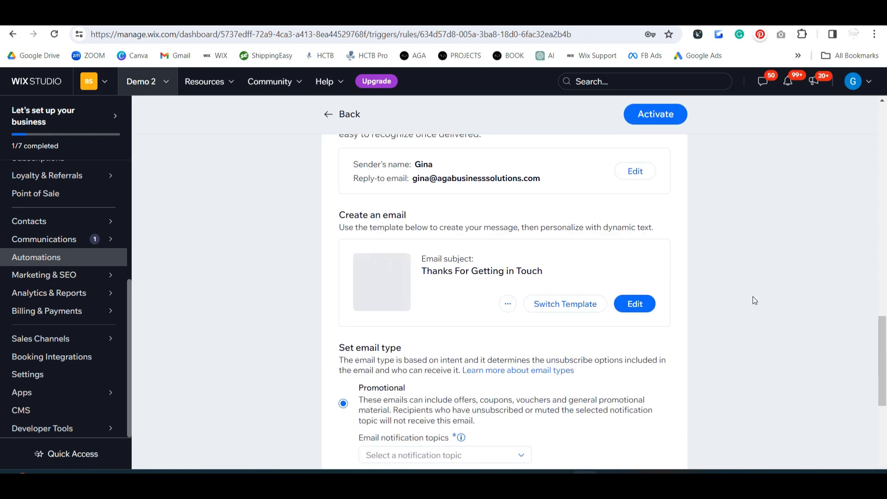
scroll(754, 301, "down", 4)
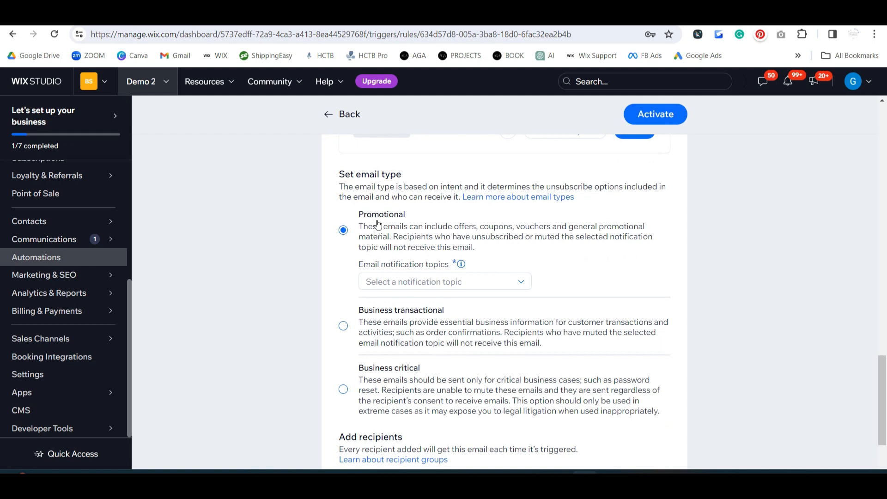
left_click(434, 282)
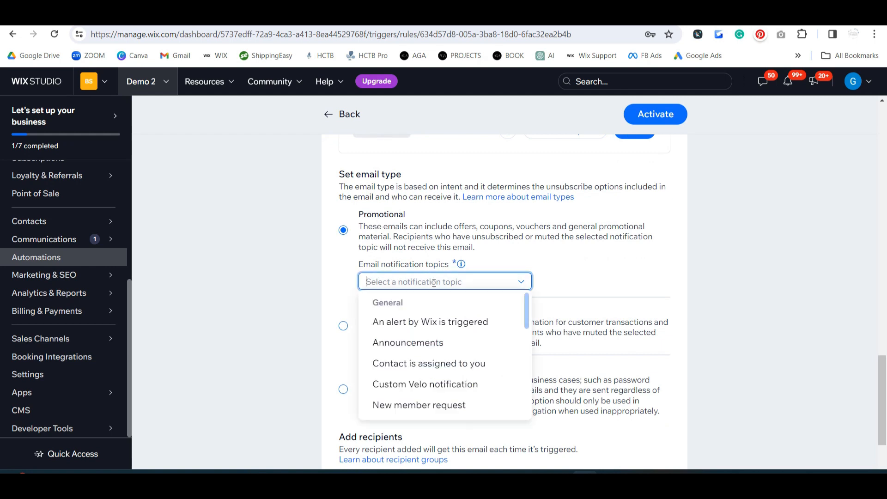
left_click(339, 252)
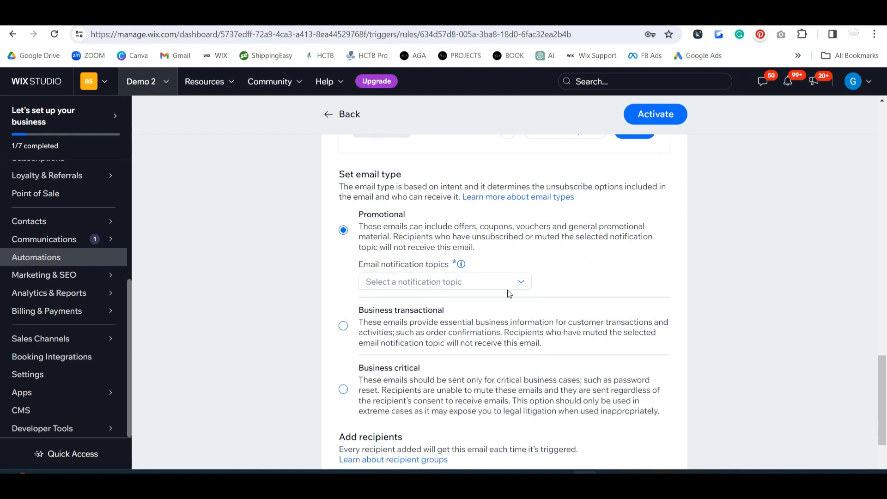
left_click(523, 286)
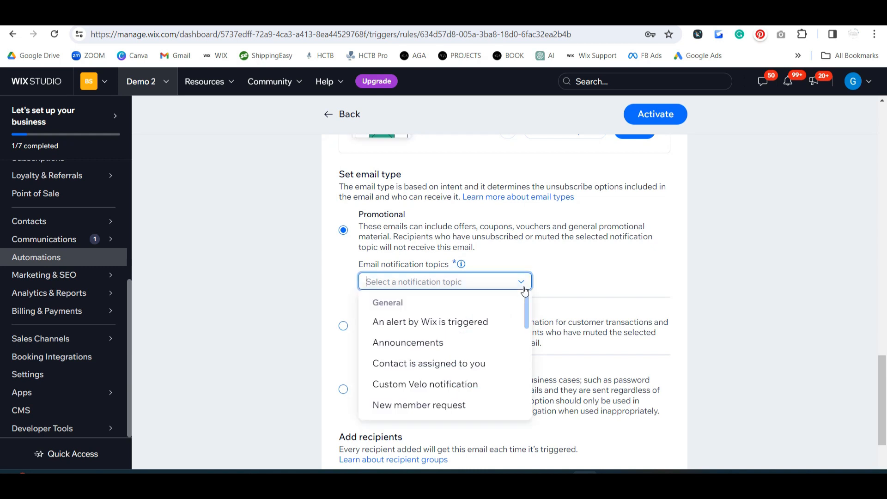
left_click(453, 326)
scroll(694, 280, "down", 3)
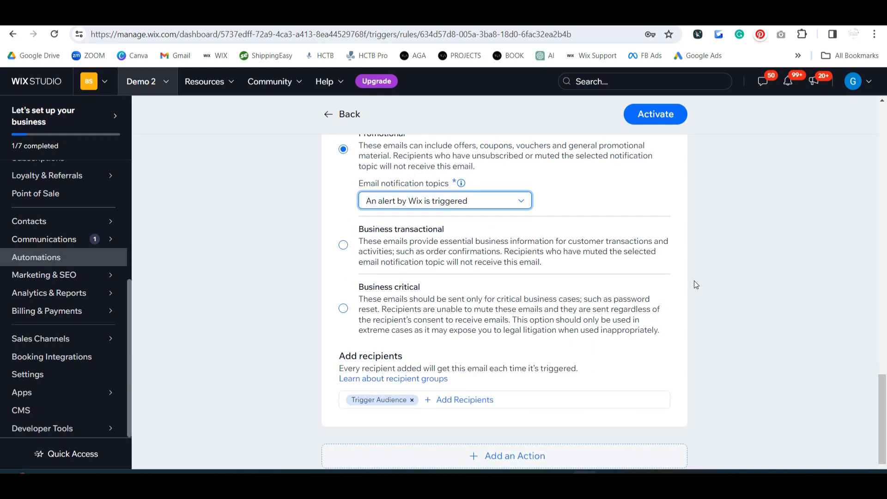
Add a second action to the 1st Follow Up automation with a delay of 3 days after the previous action
scroll(695, 283, "up", 5)
scroll(694, 281, "up", 5)
scroll(694, 281, "down", 8)
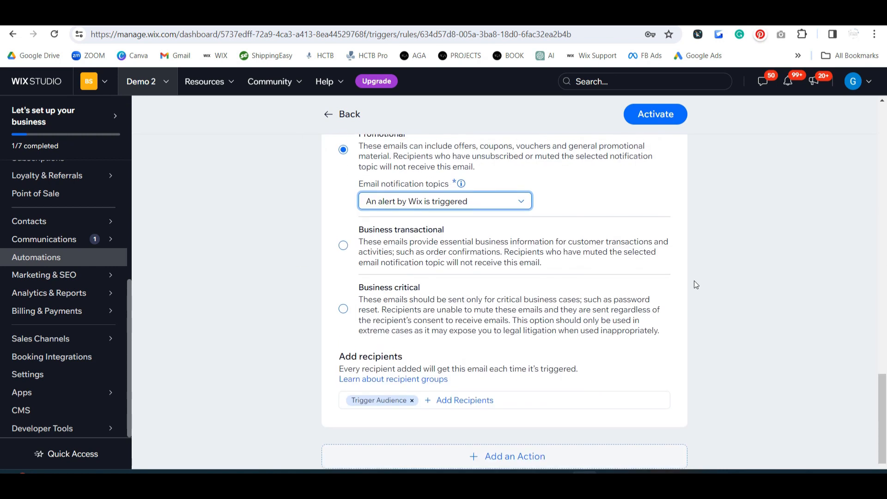
scroll(694, 281, "up", 6)
scroll(693, 281, "down", 2)
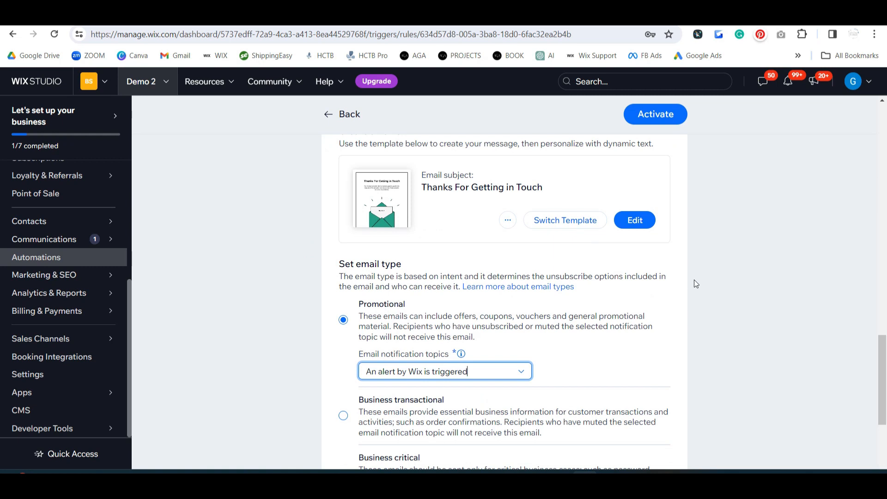
scroll(718, 174, "down", 5)
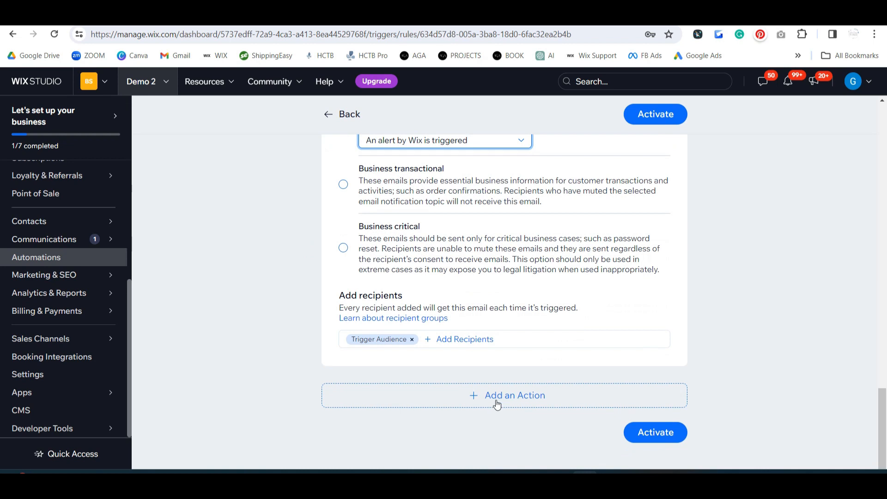
left_click(497, 402)
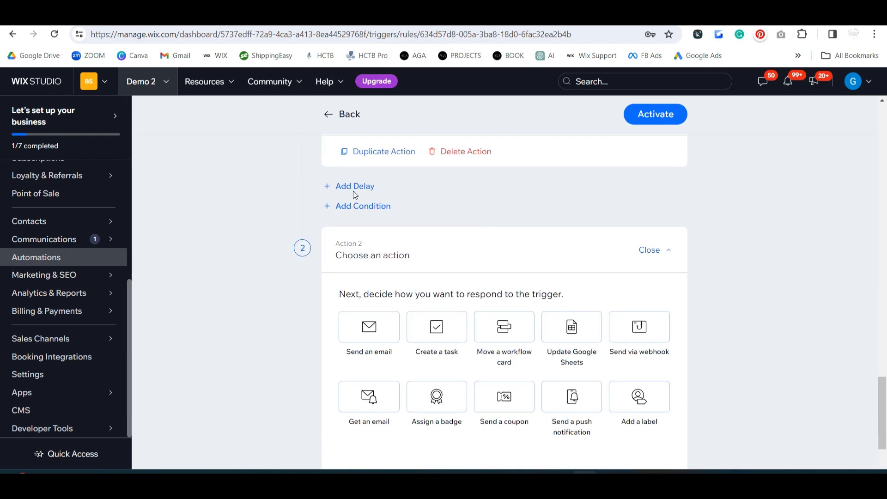
left_click(355, 186)
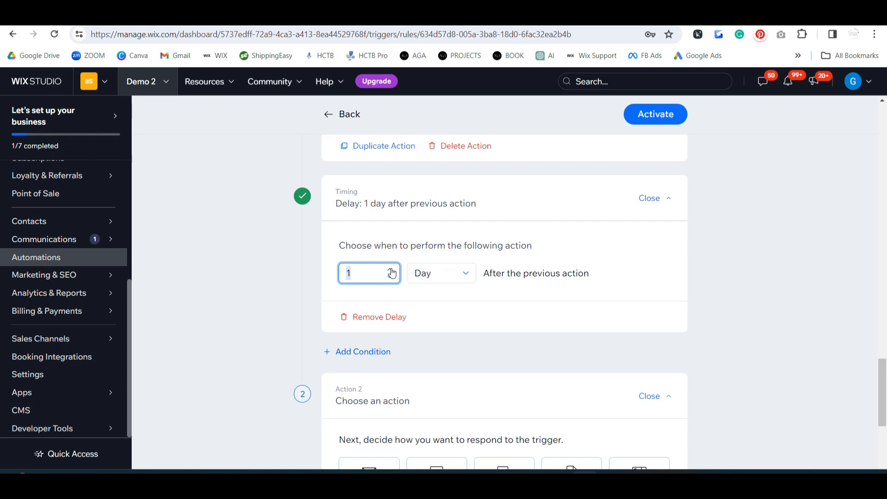
type("3")
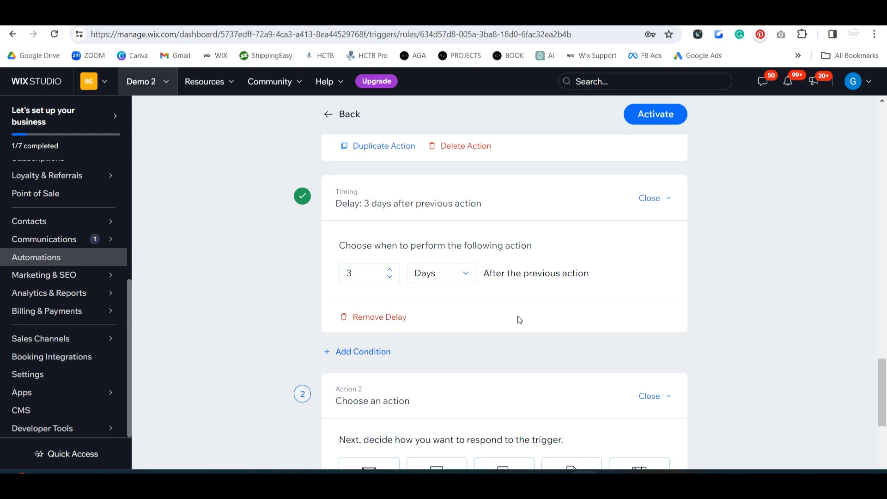
Set the second action to move the workflow card to the 2nd Follow Up step of Interested Client and activate the automation
scroll(528, 317, "down", 4)
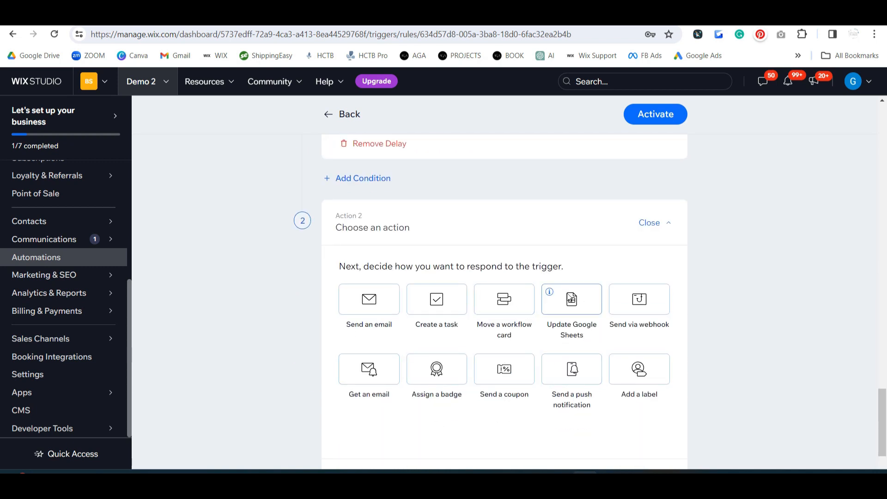
left_click(495, 304)
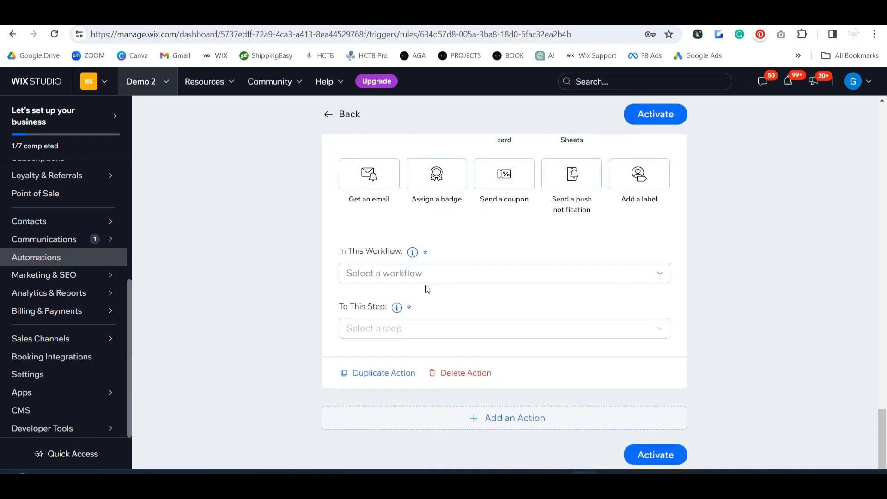
left_click(422, 279)
left_click(409, 295)
left_click(389, 327)
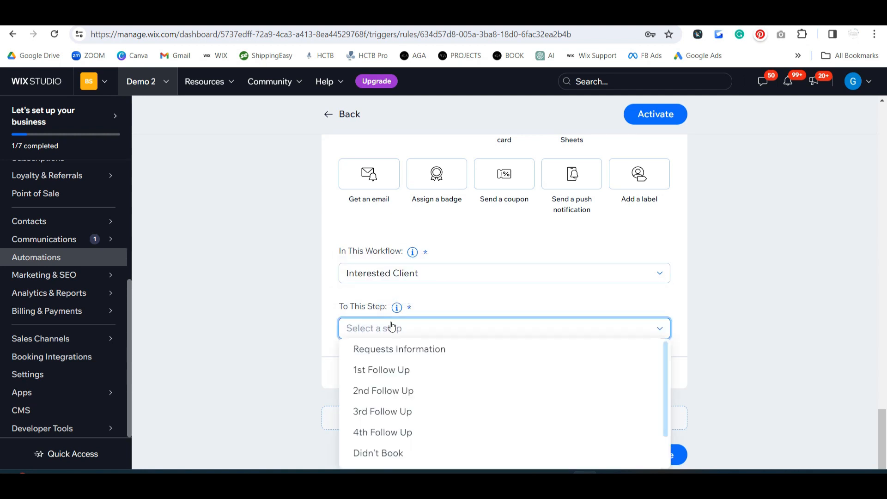
left_click(382, 391)
left_click(654, 456)
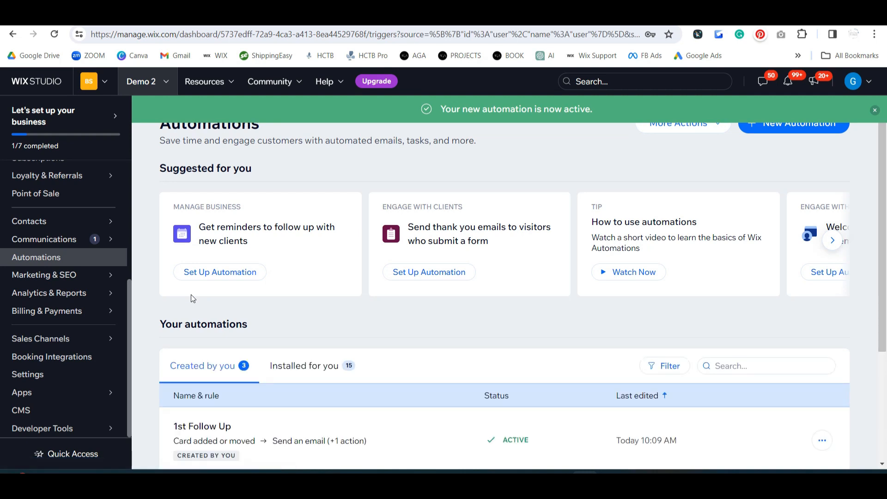
Open the Interested Client workflow board to review its follow-up steps
scroll(222, 286, "down", 2)
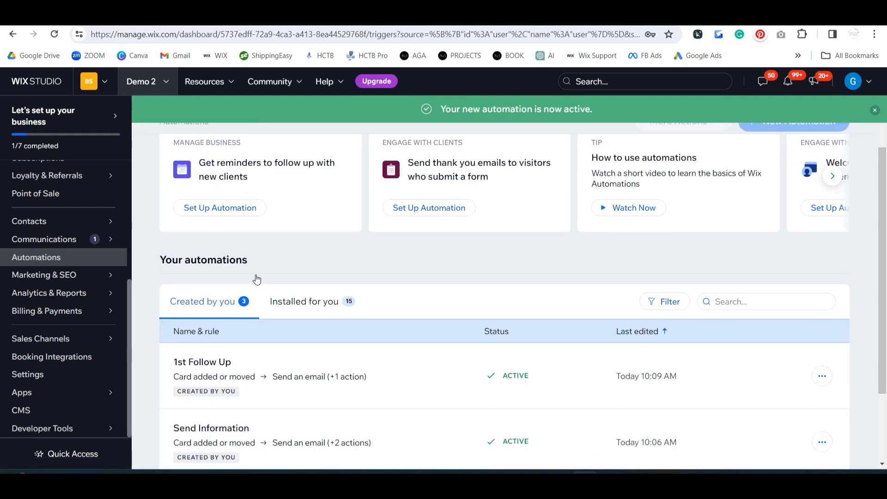
mouse_move(58, 227)
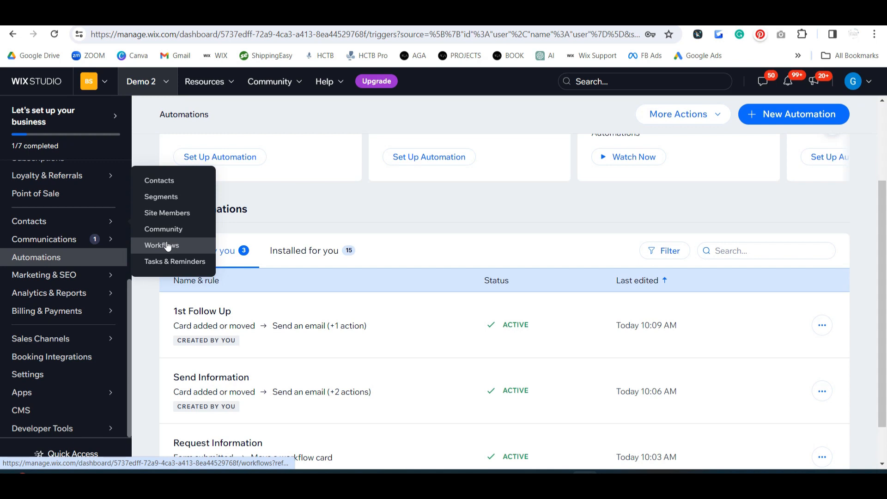
left_click(171, 244)
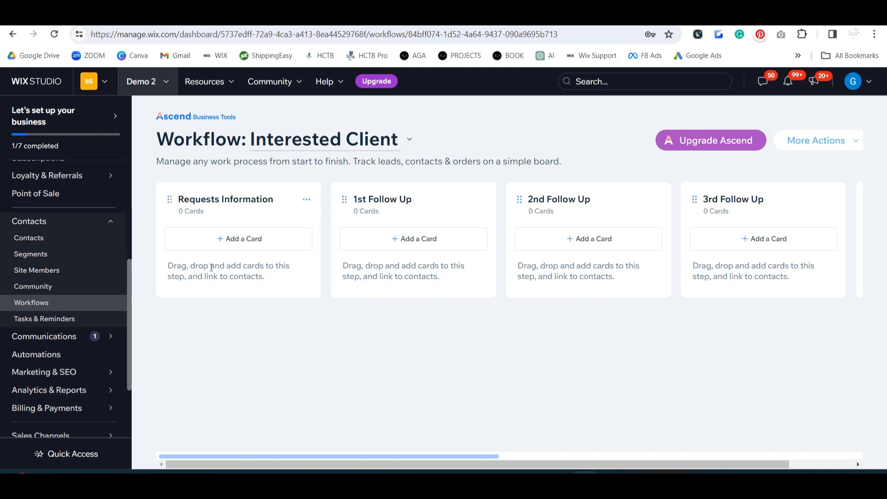
Create another automation from scratch and name it "2nd Follow Up"
left_click(75, 359)
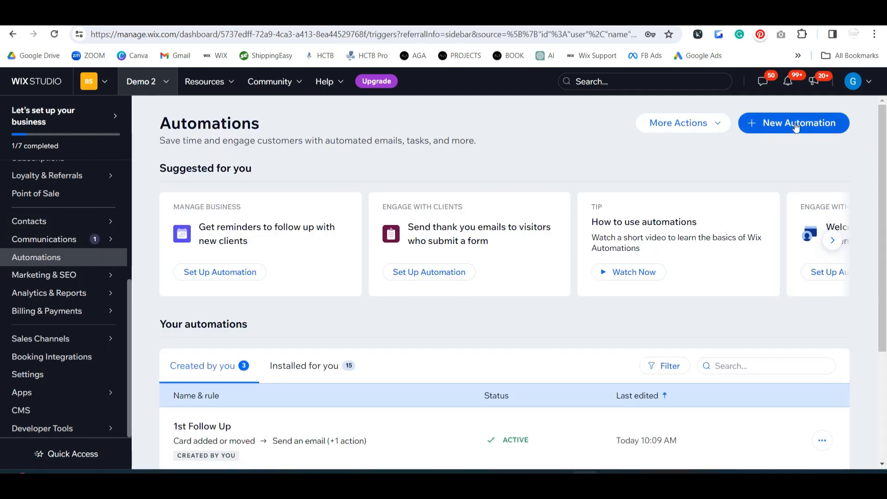
left_click(788, 124)
left_click(218, 360)
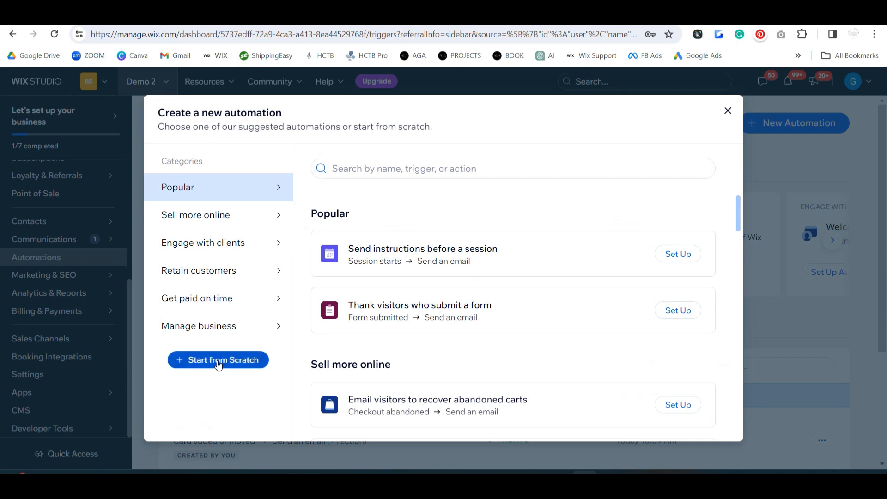
left_click(410, 144)
type("2nd Follow Up")
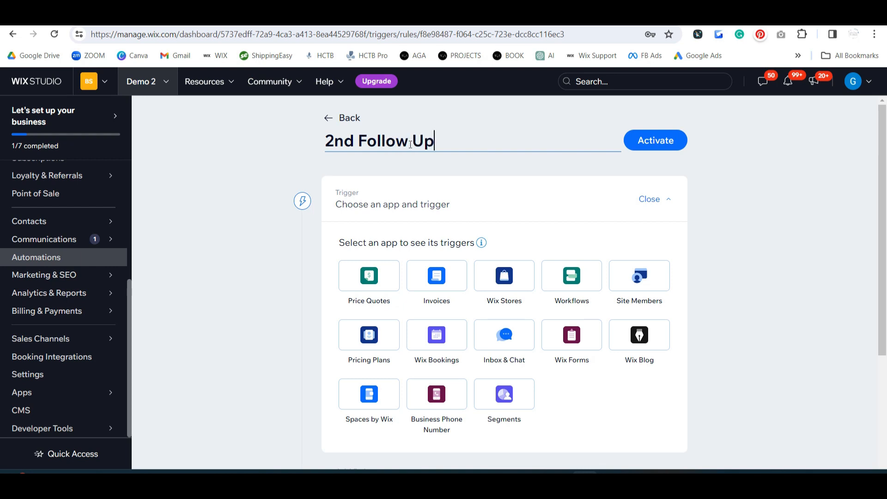
Set the trigger to a Workflows card added or moved to the 2nd Follow Up step of Interested Client
left_click(588, 277)
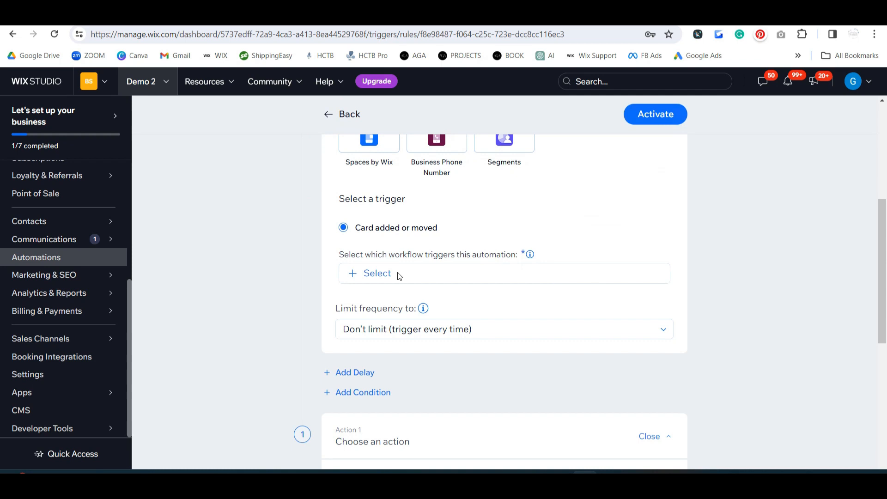
left_click(400, 276)
left_click(383, 280)
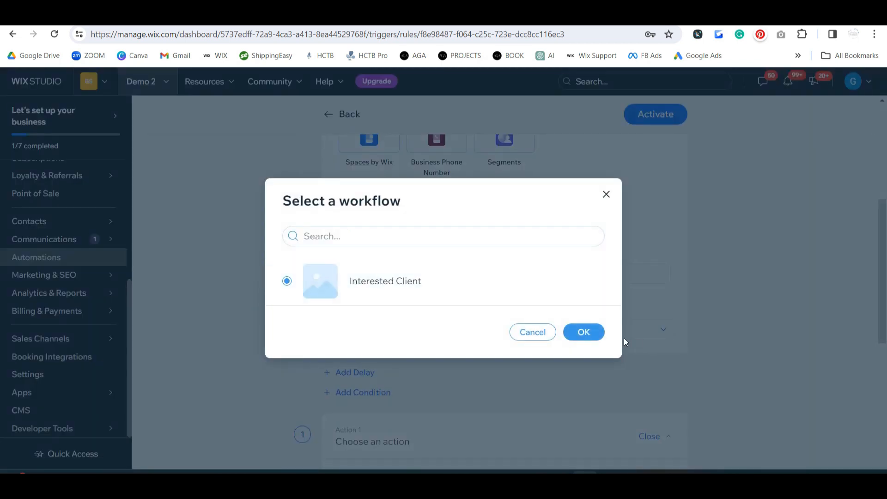
left_click(584, 332)
left_click(389, 326)
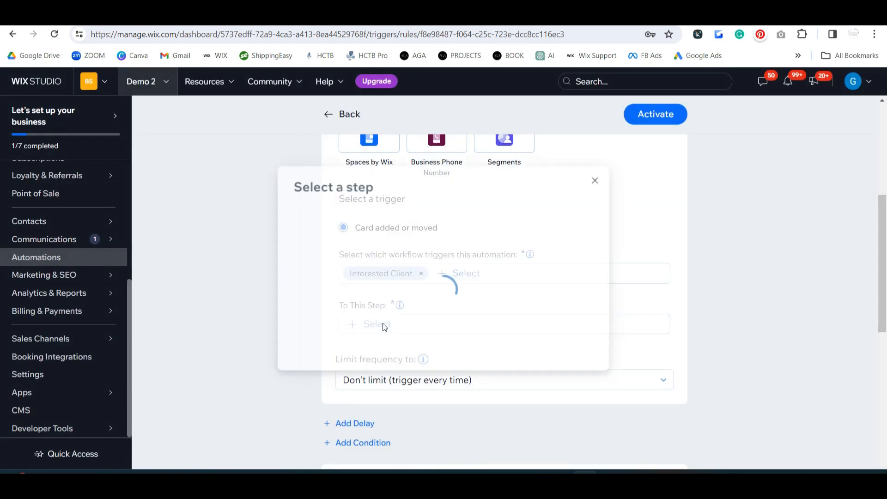
left_click(379, 339)
left_click(584, 372)
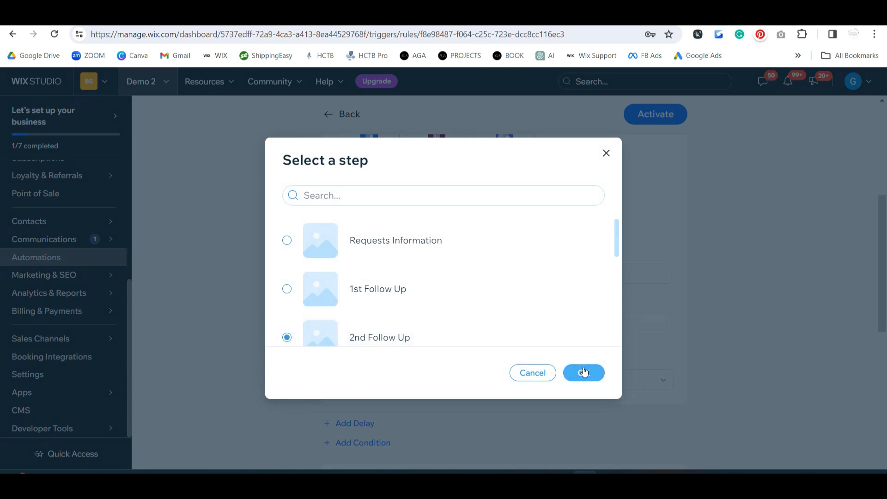
Make the first action of 2nd Follow Up a Promotional email with the notification topic "An alert by Wix is triggered"
scroll(738, 308, "down", 5)
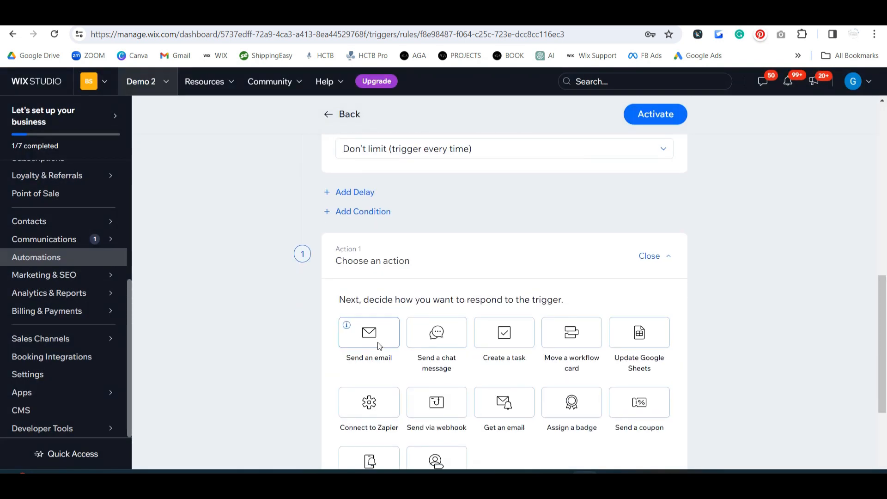
left_click(379, 346)
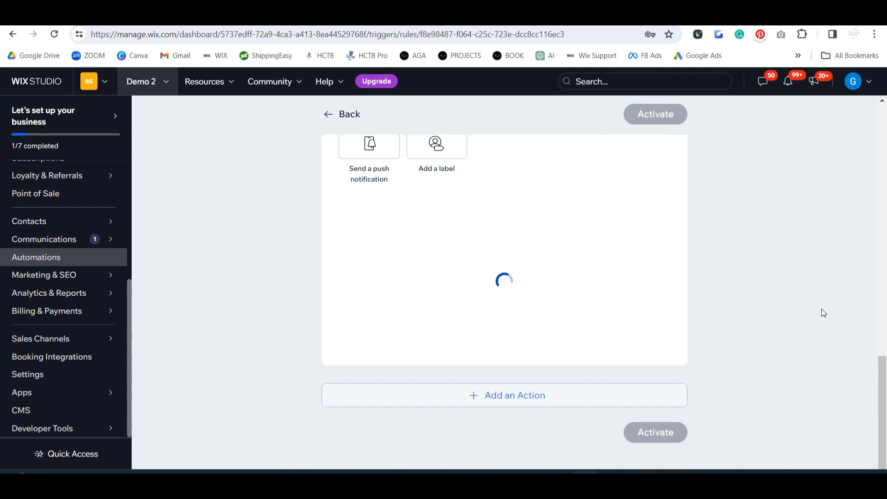
scroll(821, 309, "down", 8)
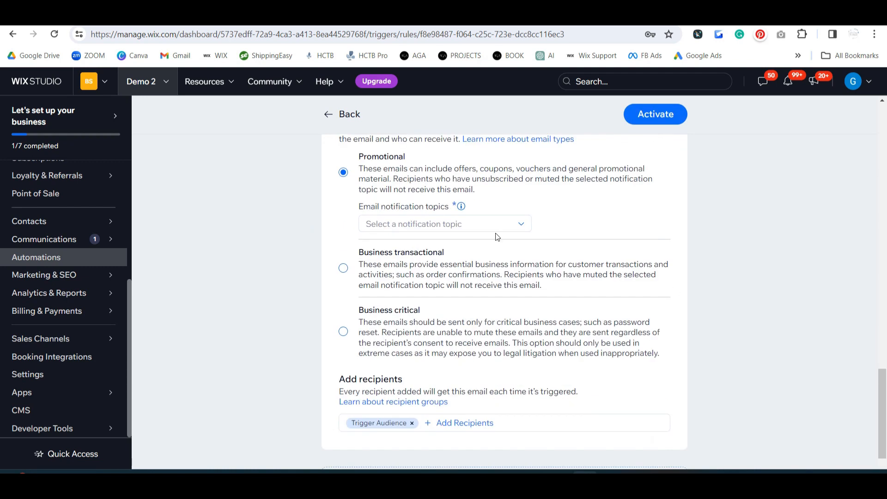
left_click(486, 229)
left_click(426, 259)
scroll(570, 393, "down", 2)
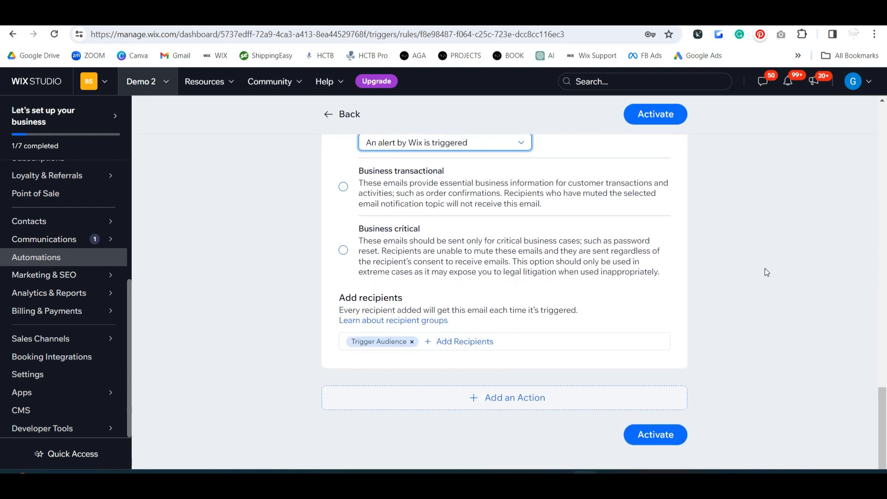
Add a second action to the 2nd Follow Up automation with a delay of 5 days after the previous action
left_click(558, 393)
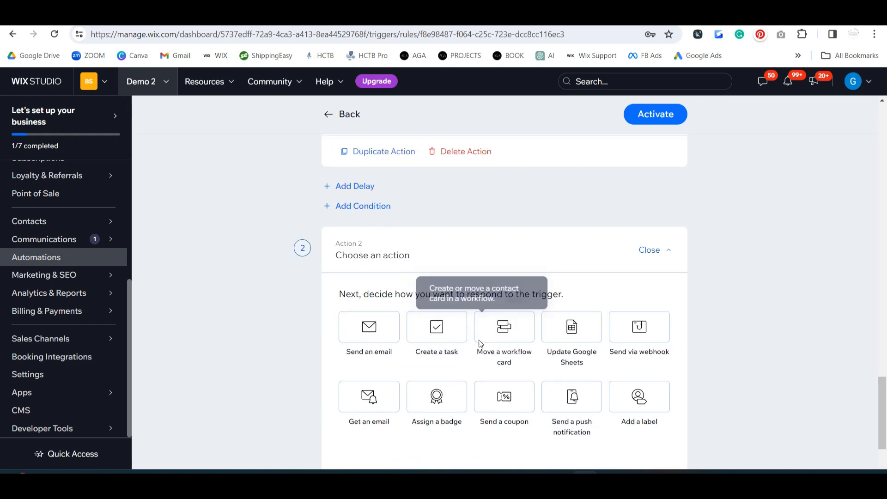
left_click(353, 157)
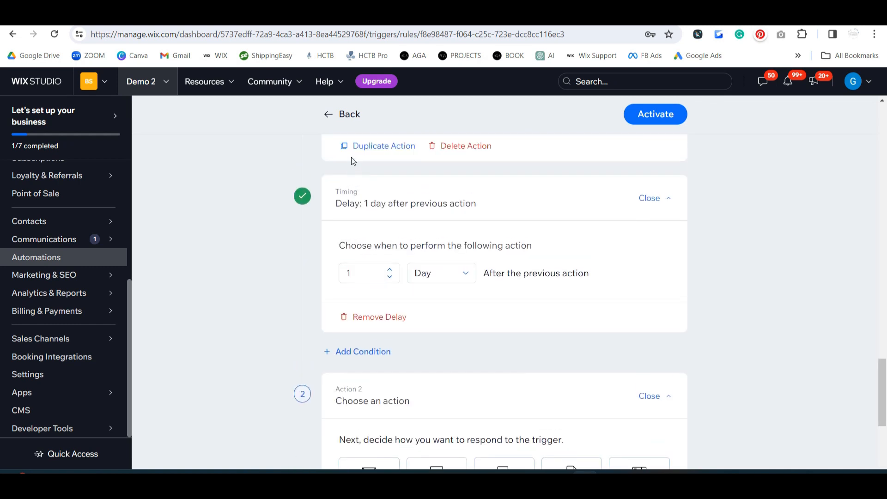
left_click(391, 271)
left_click(391, 272)
left_click(390, 272)
left_click(391, 272)
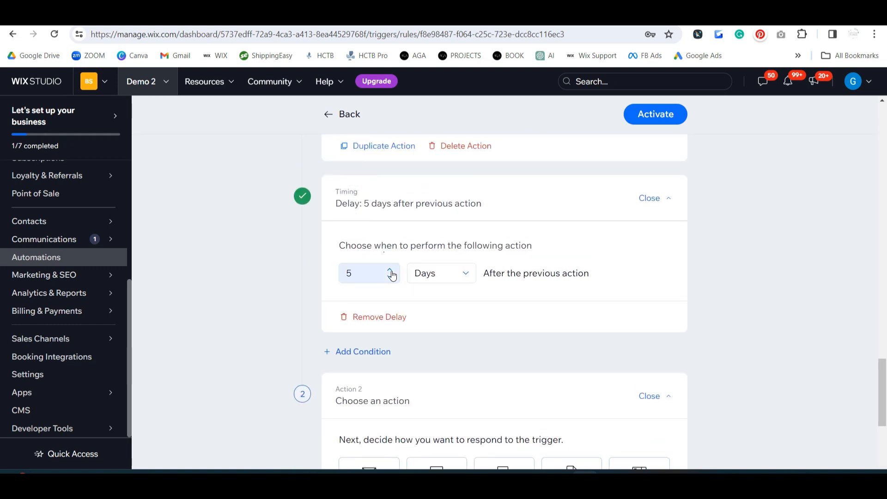
Set the second action to move the workflow card to the 3rd Follow Up step of Interested Client and activate the automation
scroll(746, 295, "down", 1)
scroll(745, 292, "down", 2)
left_click(503, 312)
scroll(503, 312, "down", 3)
left_click(432, 283)
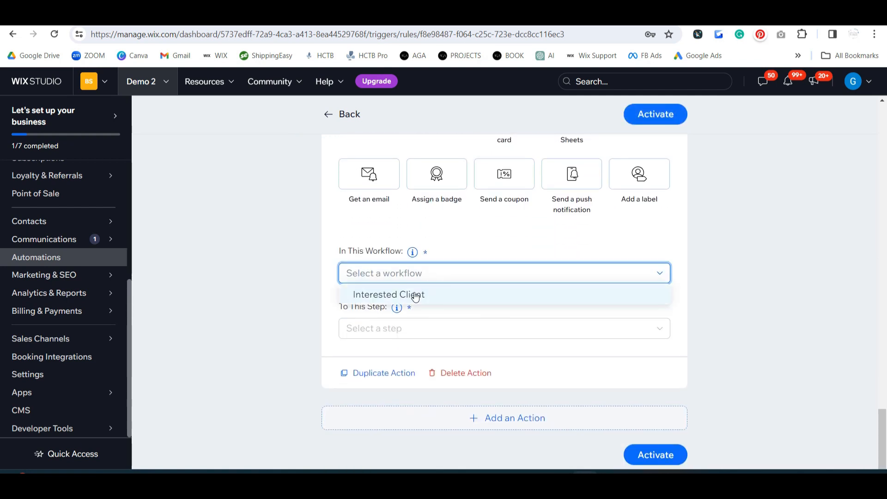
left_click(412, 293)
left_click(396, 329)
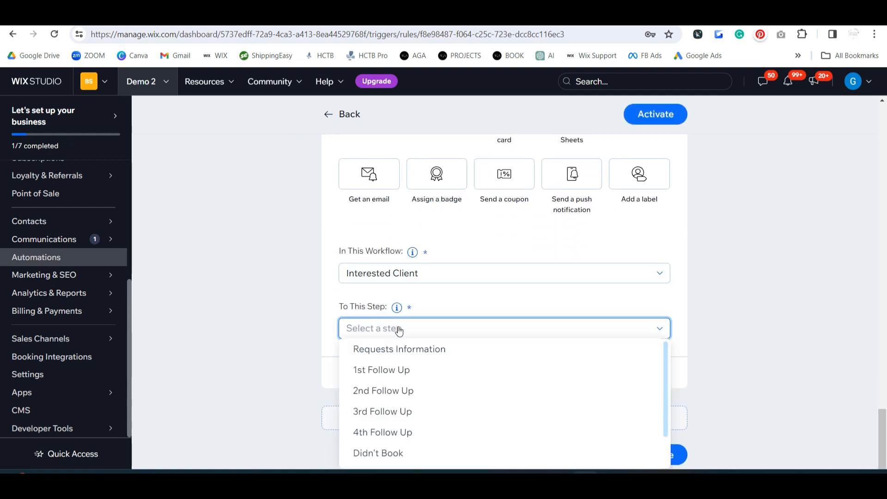
left_click(398, 411)
left_click(651, 462)
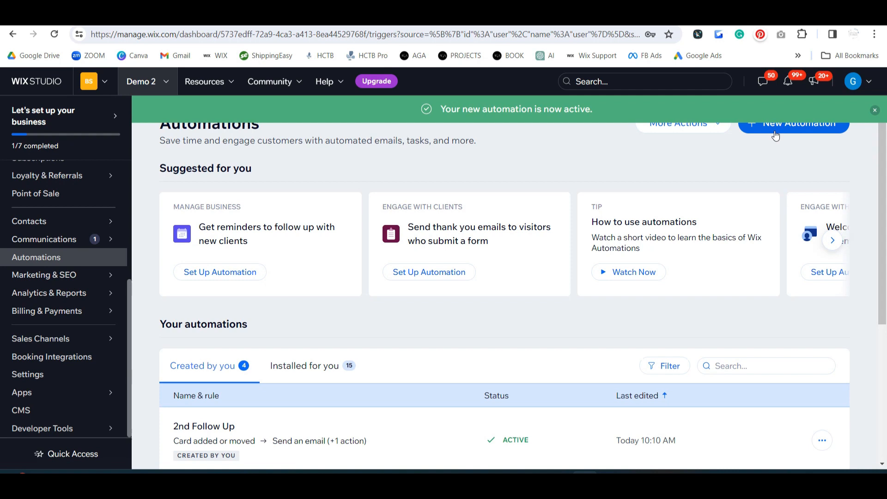
Create a further automation from scratch and name it "3rd Follow Up"
left_click(776, 134)
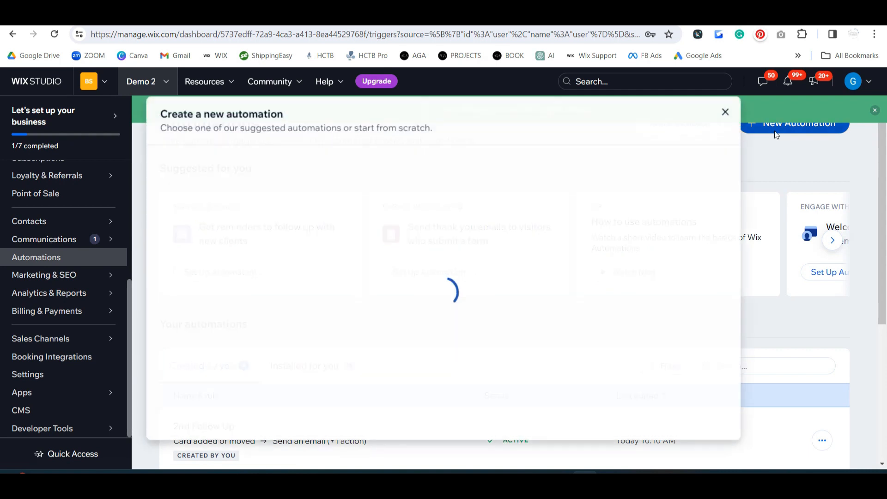
left_click(231, 366)
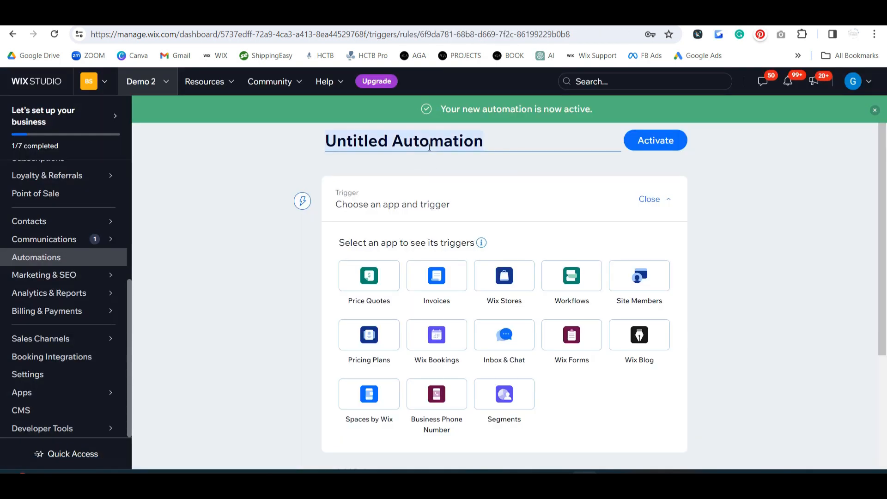
type("3rd Fo")
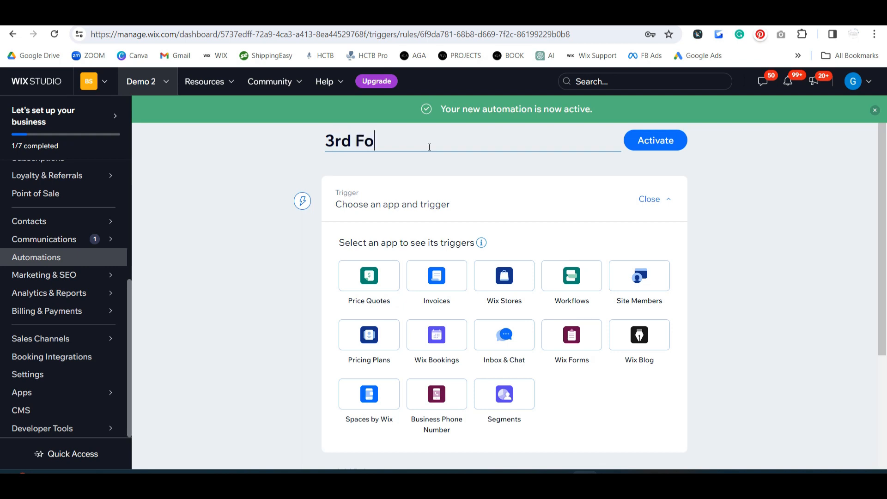
type("llow Up")
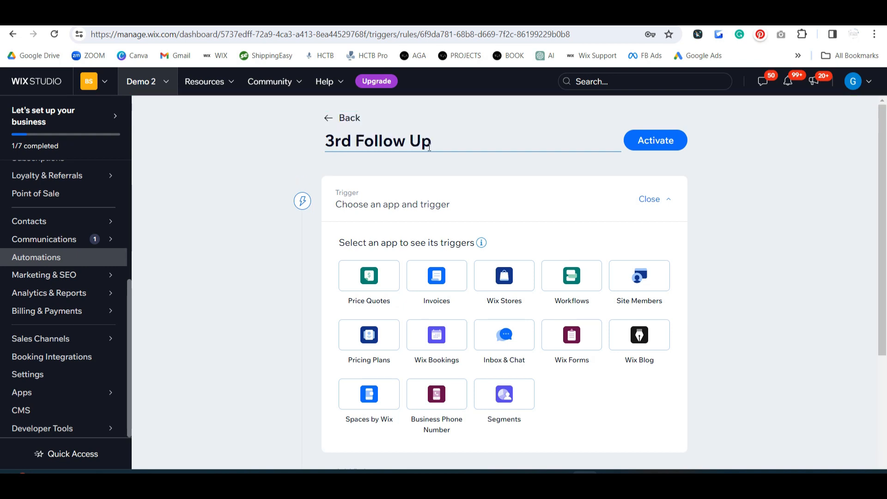
Set the 3rd Follow Up trigger to a Workflows card added or moved to the 3rd Follow Up step of Interested Client
left_click(591, 287)
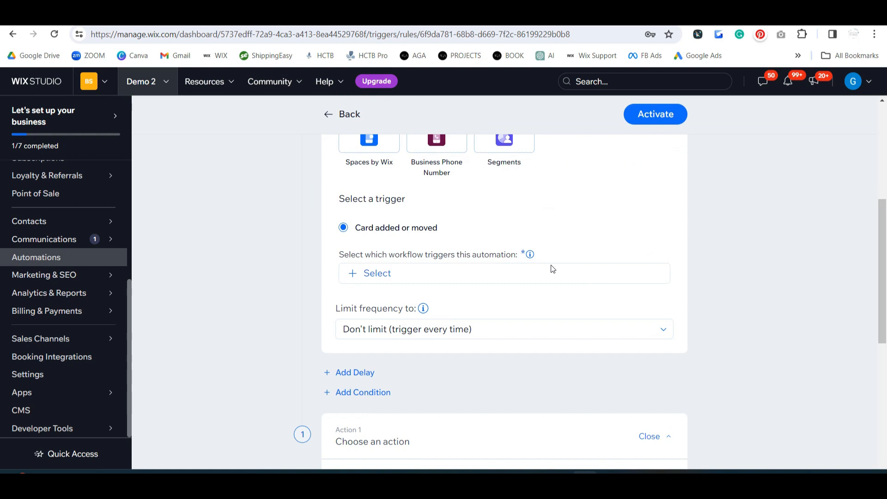
left_click(383, 275)
left_click(383, 283)
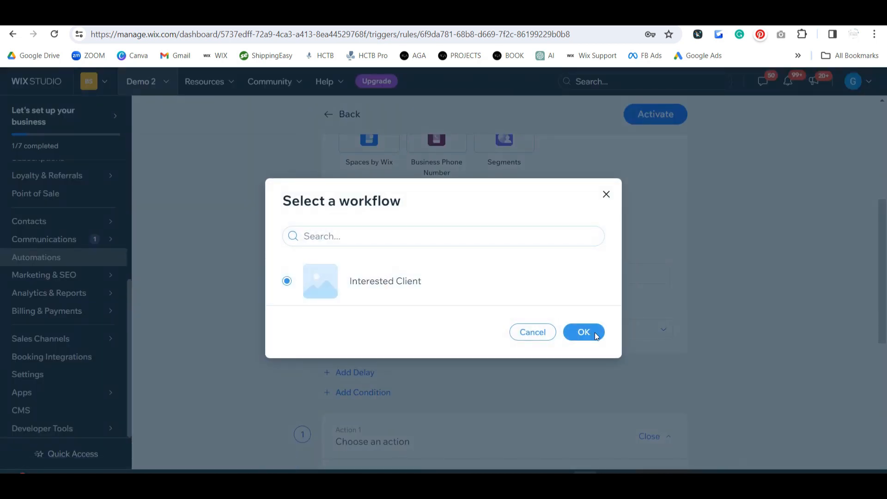
left_click(583, 332)
left_click(387, 326)
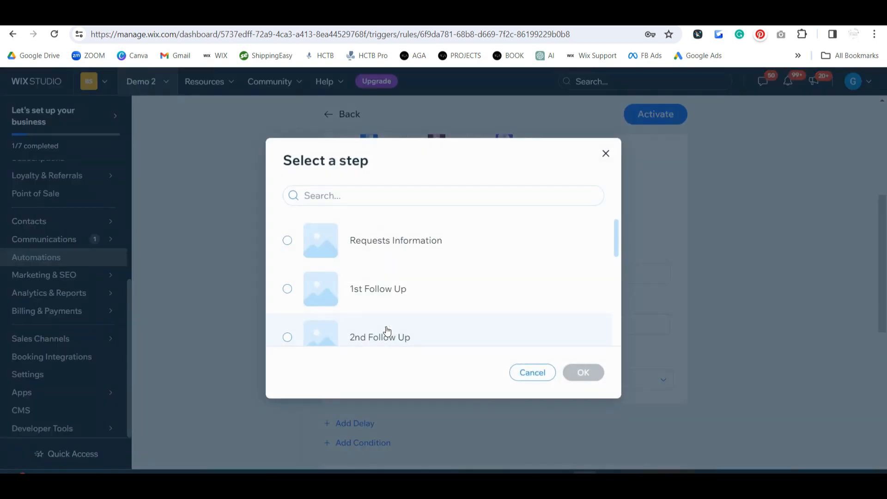
scroll(519, 270, "down", 1)
left_click(392, 327)
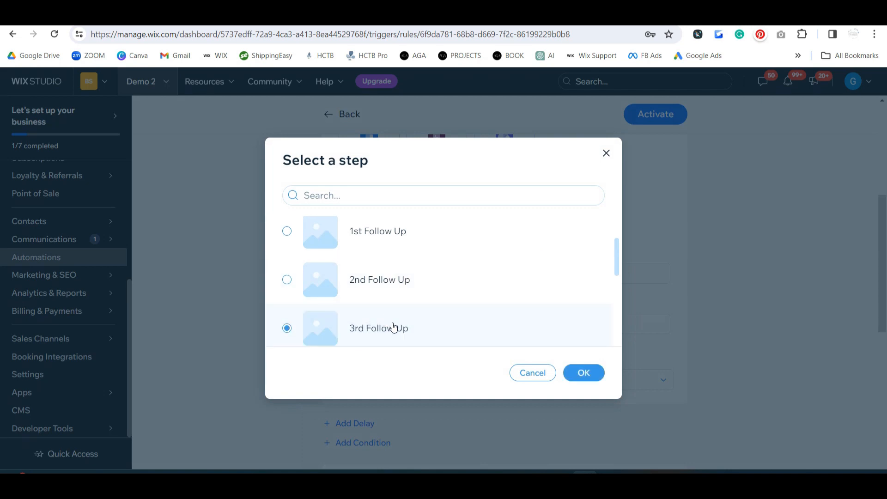
left_click(583, 373)
Make the first action a Promotional email with notification topic "An alert by Wix is triggered", and add a second action
scroll(767, 307, "down", 3)
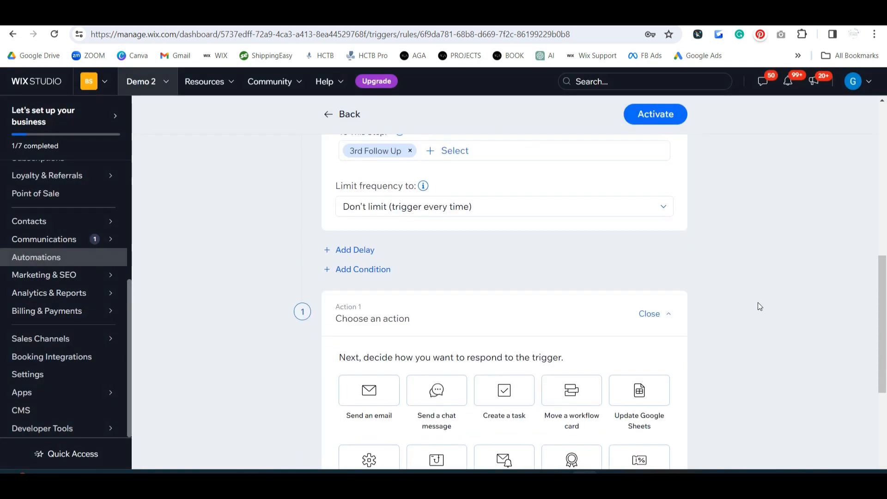
left_click(370, 390)
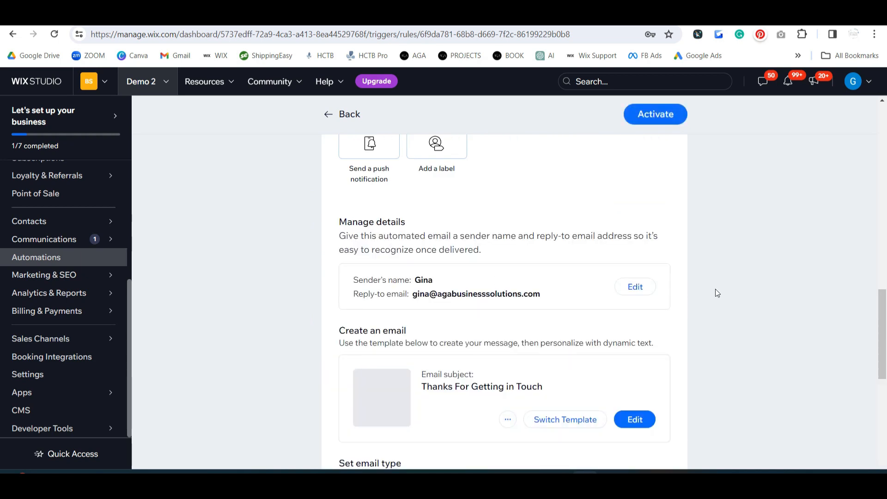
scroll(674, 296, "down", 5)
left_click(443, 338)
left_click(475, 380)
scroll(700, 283, "down", 5)
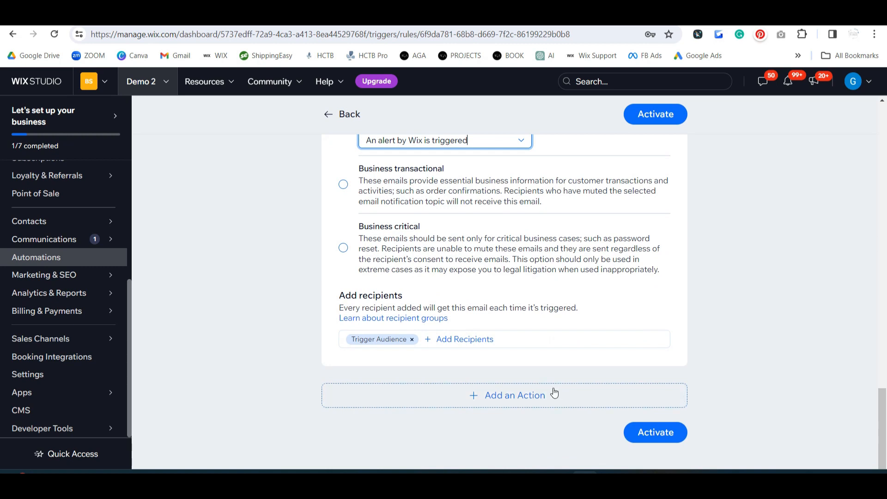
left_click(556, 392)
scroll(555, 391, "down", 4)
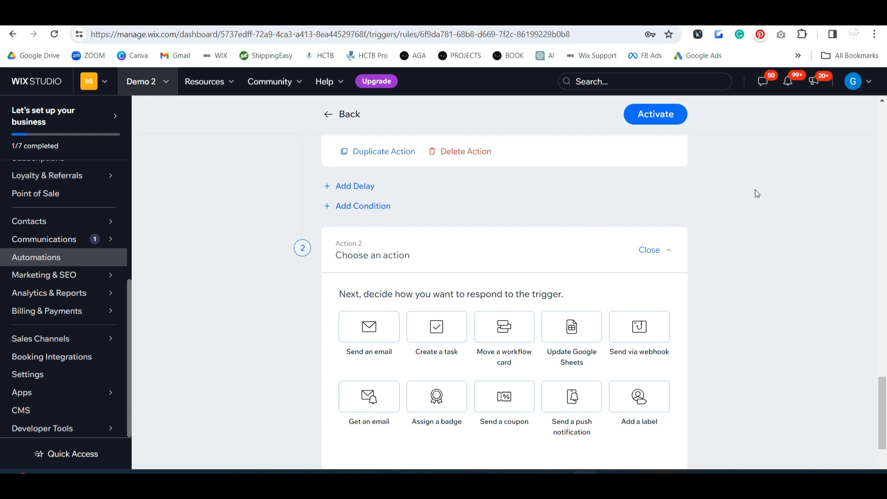
Review the automation's trigger settings and email action before choosing the second action
scroll(755, 193, "up", 8)
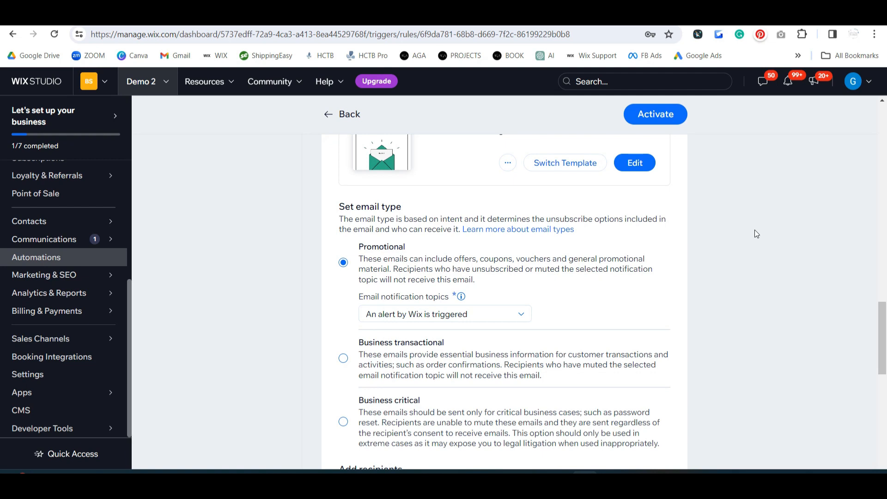
scroll(754, 230, "down", 9)
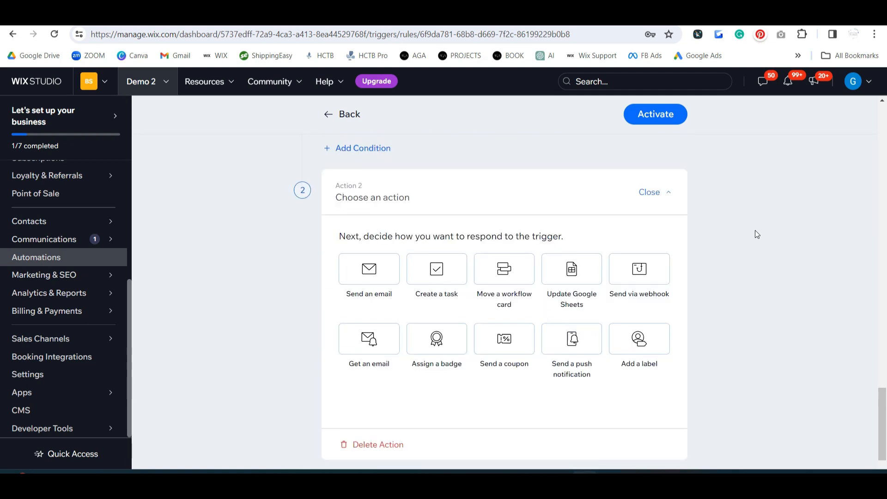
scroll(757, 233, "up", 18)
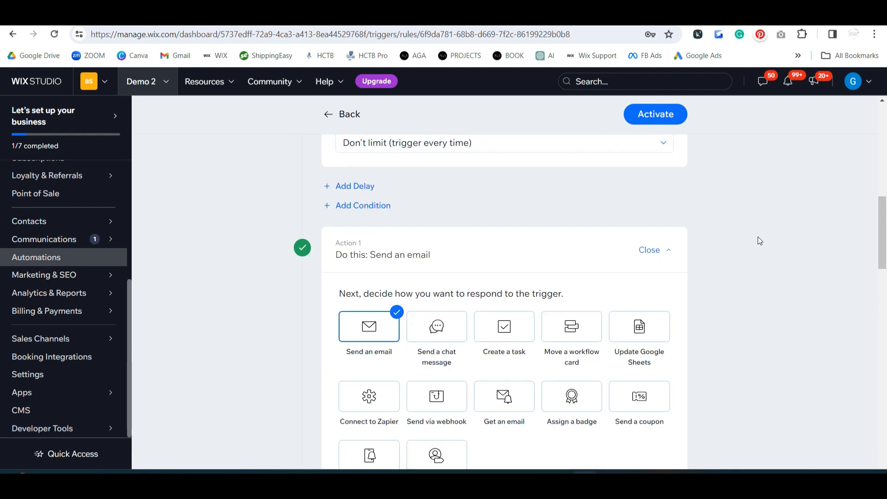
scroll(758, 241, "up", 10)
scroll(757, 241, "down", 7)
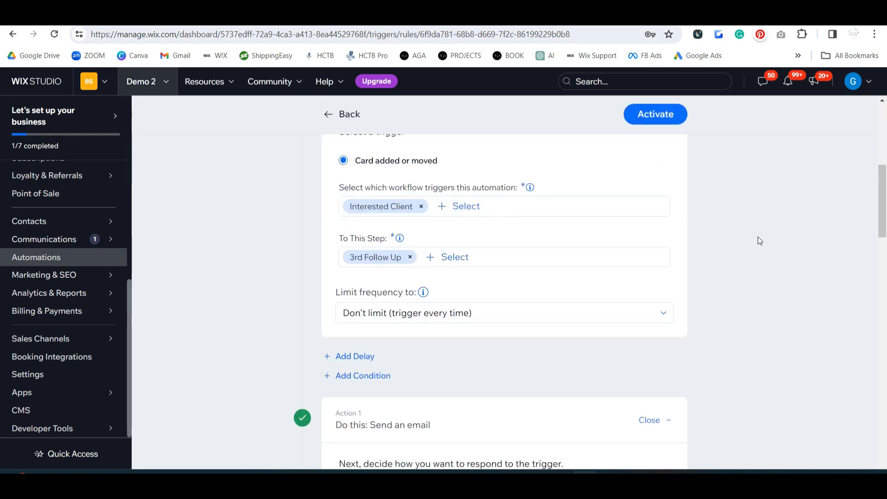
scroll(758, 240, "down", 12)
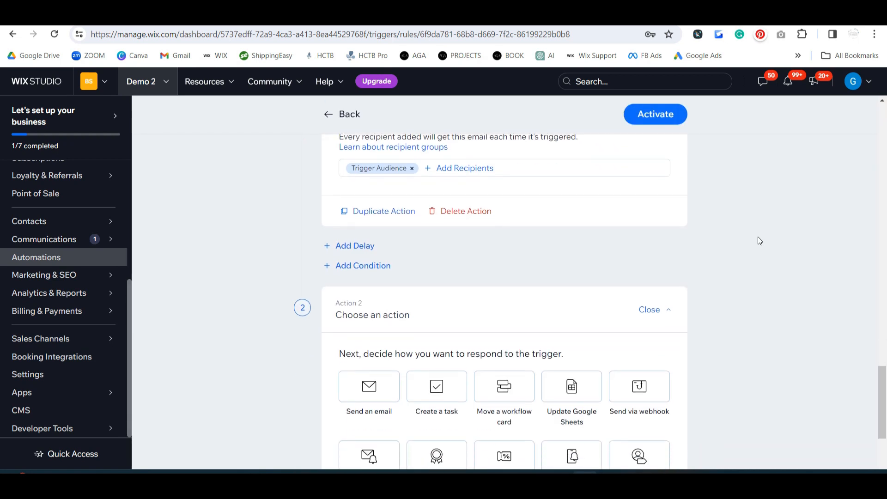
scroll(757, 240, "down", 5)
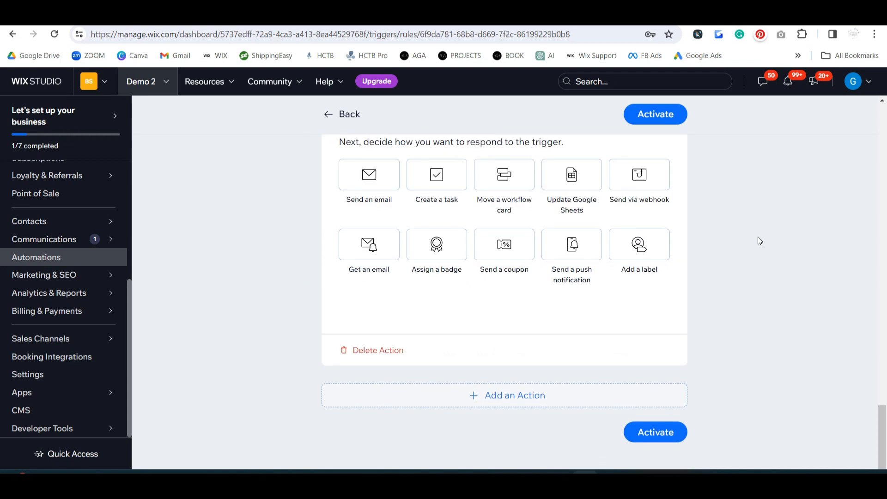
scroll(760, 240, "up", 2)
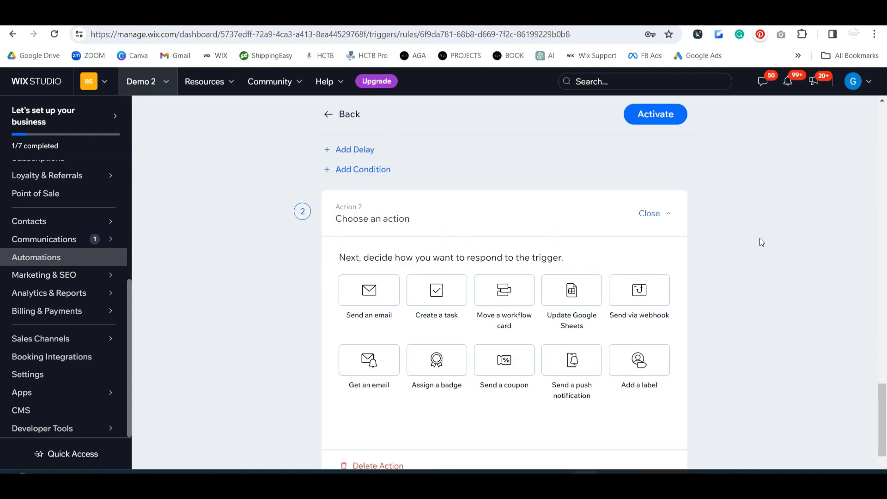
Make the second action create a task reading "Follow Up Again via Text"
left_click(445, 306)
left_click(380, 254)
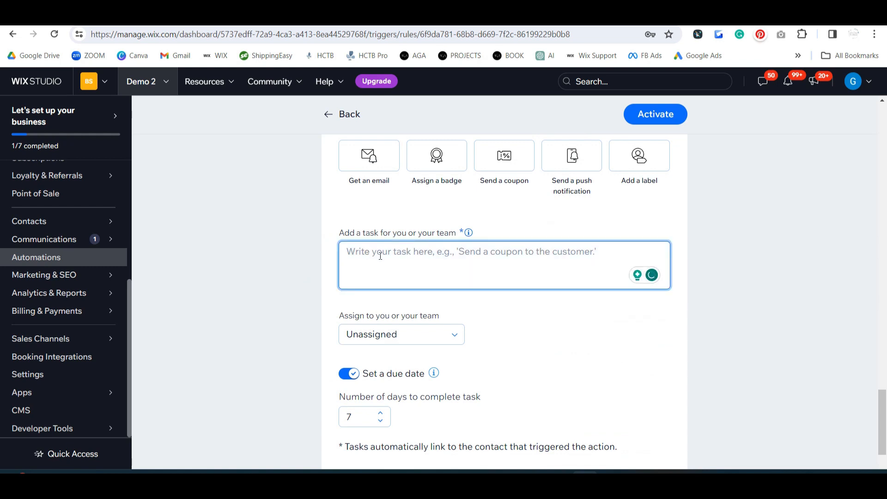
type("Follow Up AG")
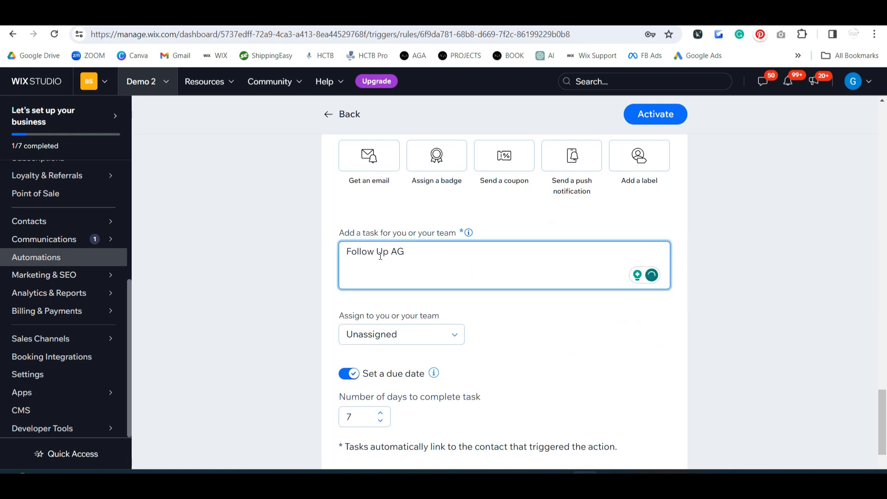
type("ain via Text")
Set the task's number of days to complete to 1 and activate the automation
left_click(381, 421)
left_click(381, 421)
left_click(380, 421)
left_click(381, 420)
left_click(381, 421)
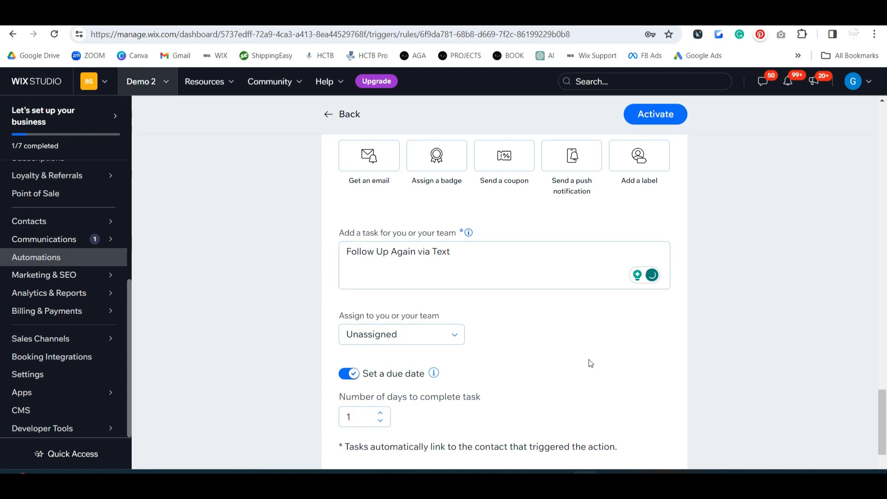
left_click(642, 110)
Open the Interested Client workflow board from the Contacts section and look across its steps
mouse_move(60, 221)
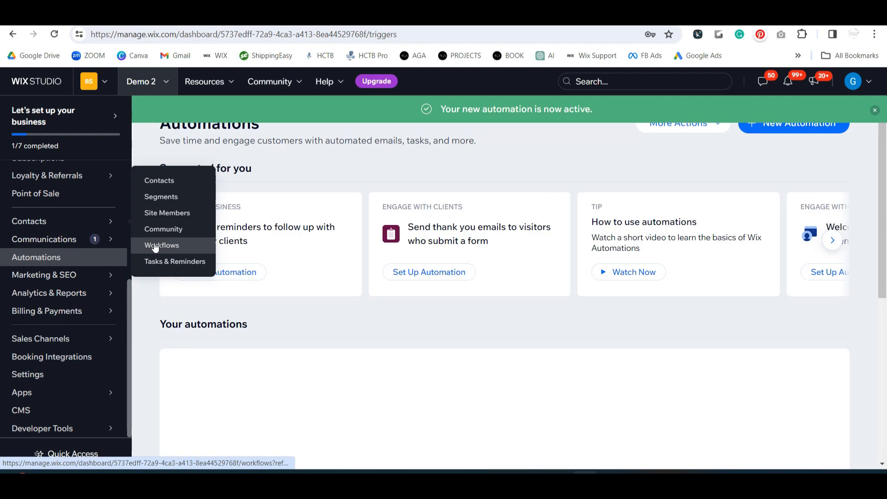
left_click(155, 247)
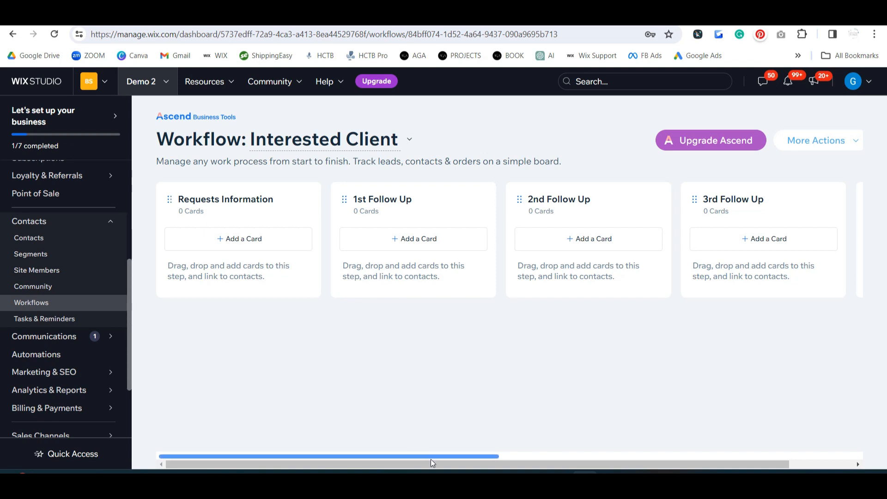
left_click_drag(435, 462, 323, 437)
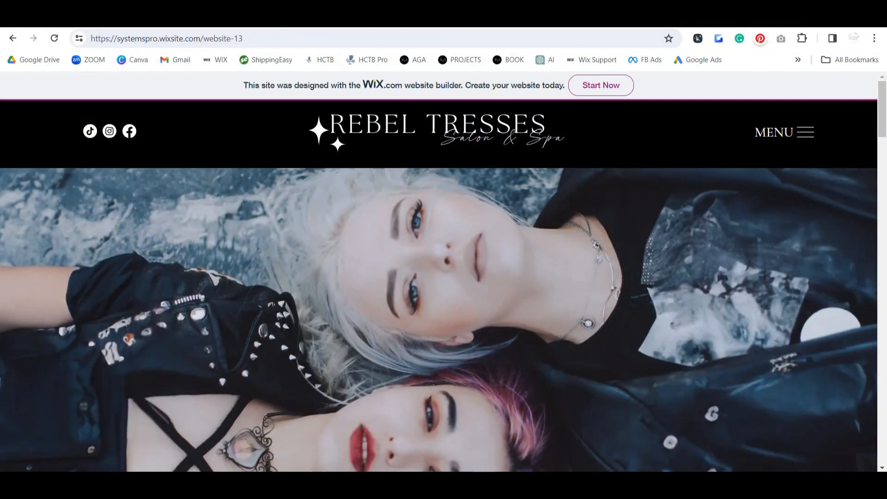
On the Rebel Tresses site's Contact page, fill in the form with a saved contact's name and email and submit it
left_click(804, 135)
left_click(784, 359)
scroll(533, 345, "down", 9)
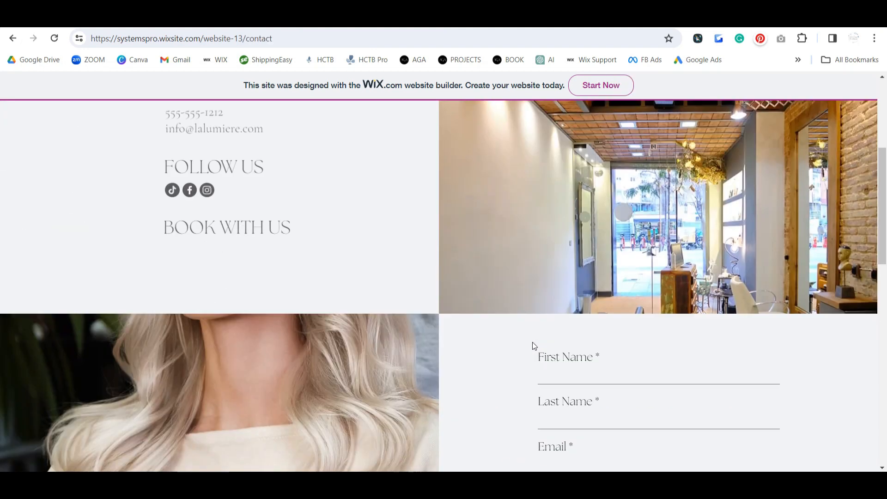
left_click(560, 202)
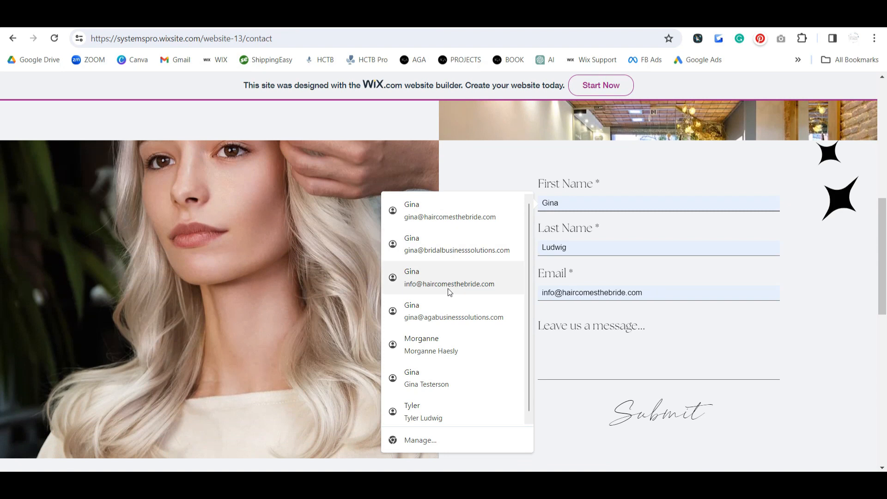
left_click(503, 281)
left_click(661, 416)
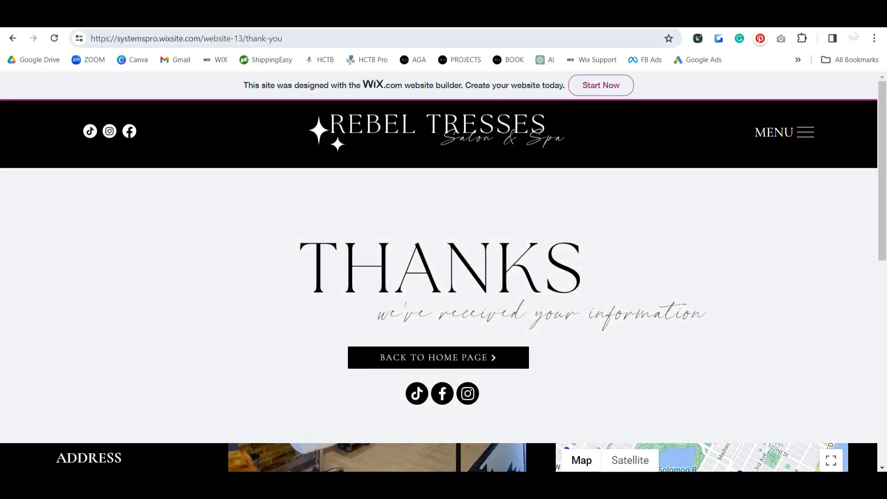
Switch back to the Wix dashboard to check the Requests Information step for the client's card and open Tasks & Reminders
key("ctrl+Tab")
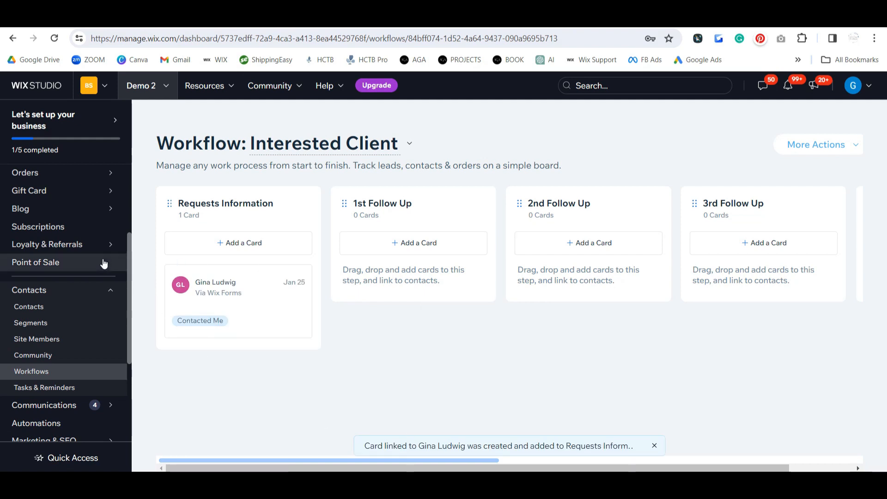
left_click(58, 392)
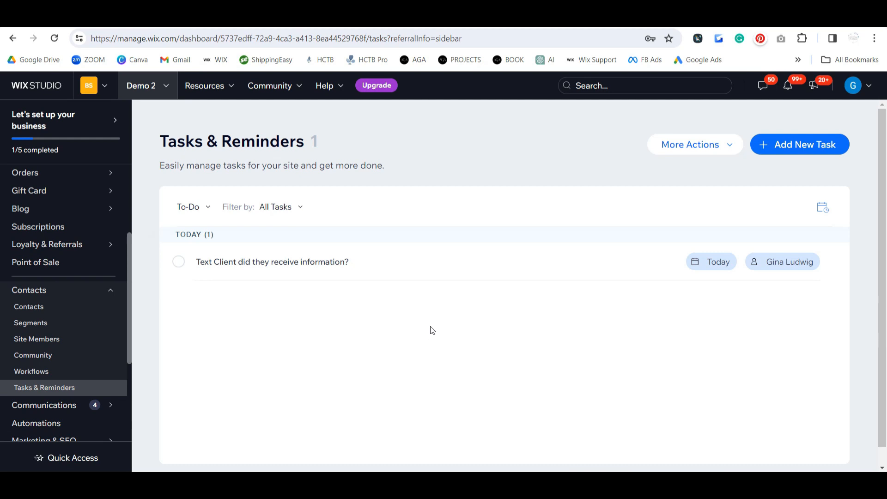
Switch to Gmail and read through the "Thanks For Getting in Touch" email in the inbox
left_click(468, 25)
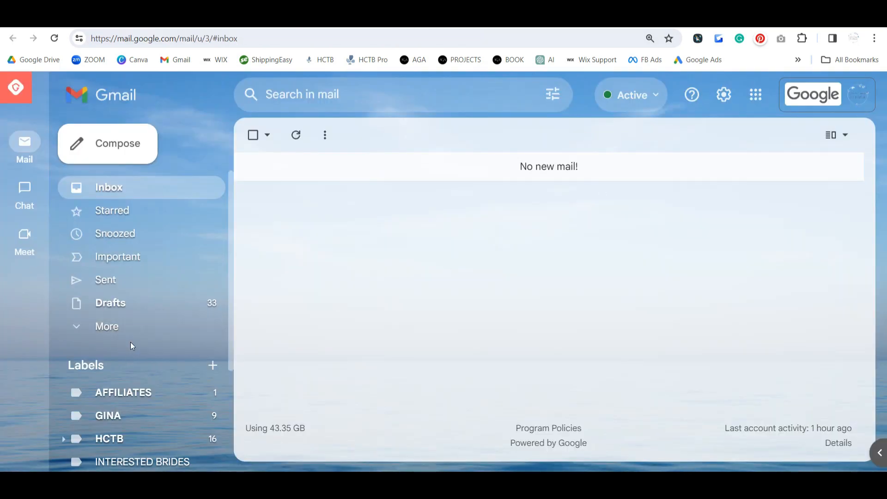
left_click(88, 329)
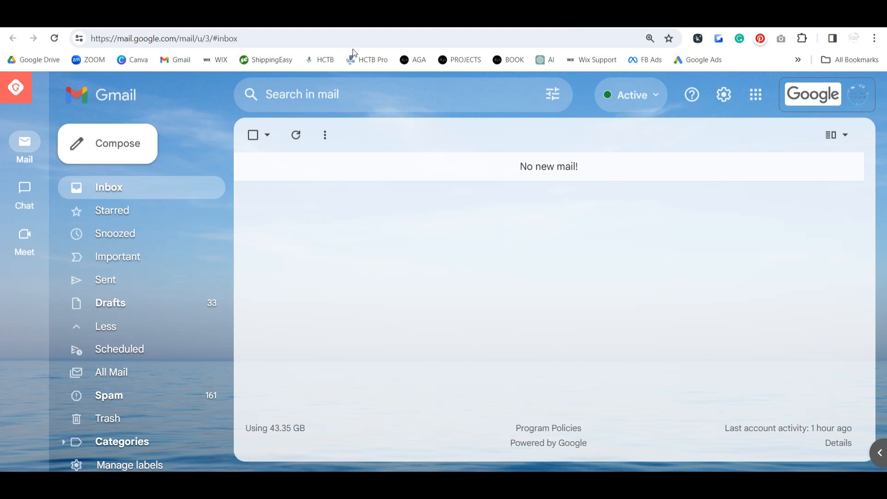
left_click(561, 168)
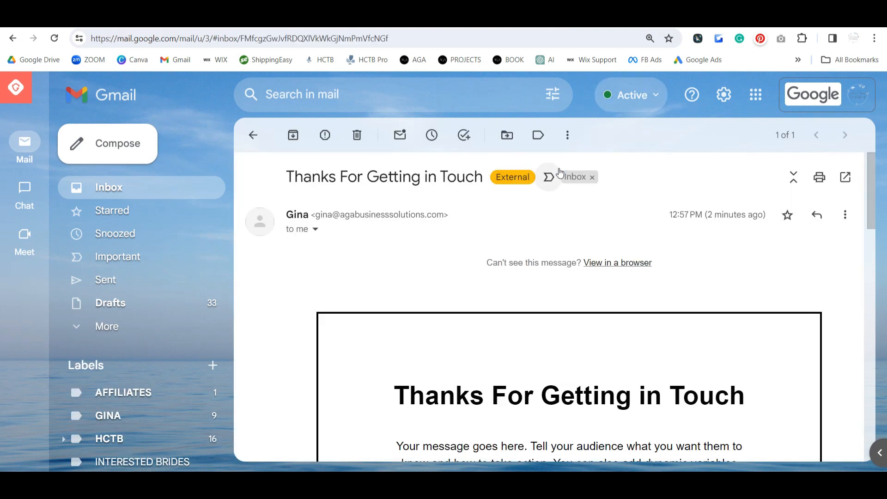
scroll(759, 279, "down", 10)
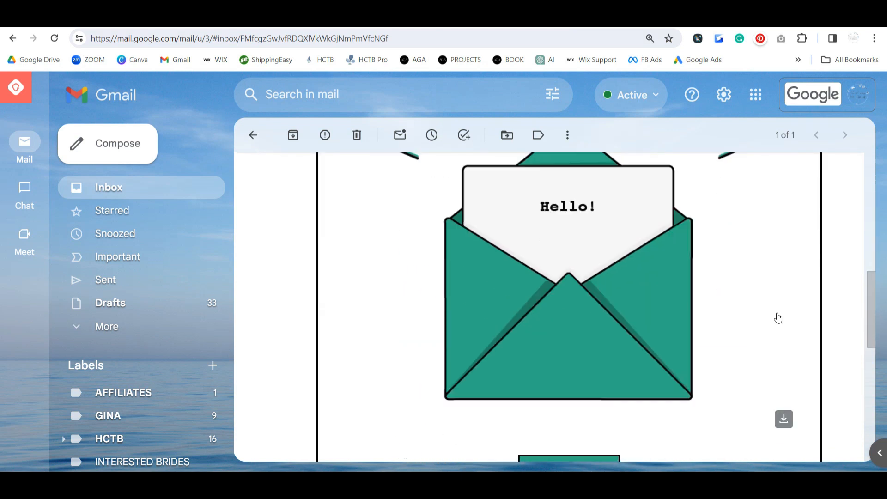
scroll(778, 318, "up", 10)
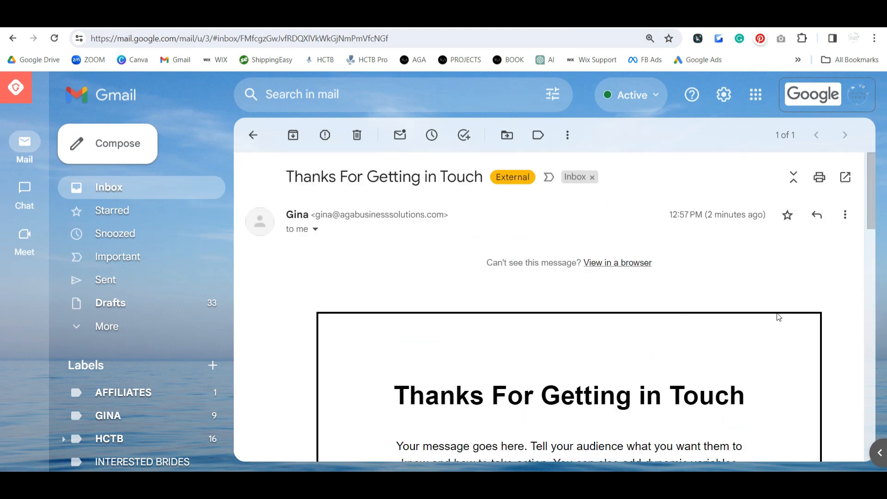
Return to the Wix dashboard, recheck the Interested Client workflow board and open the Automations page
left_click(198, 20)
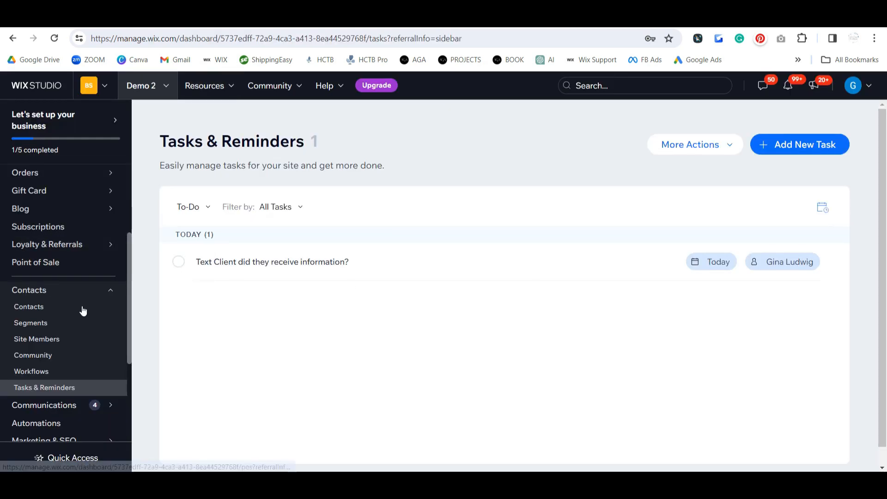
left_click(59, 380)
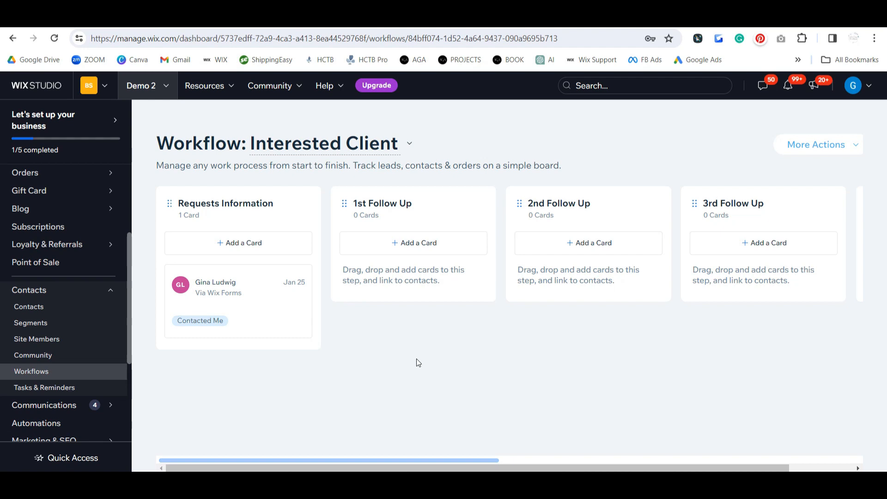
scroll(66, 299, "down", 2)
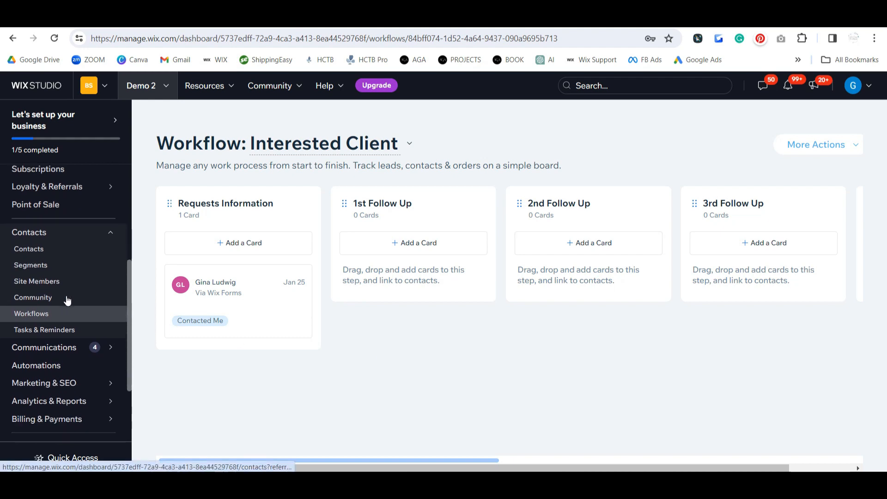
left_click(49, 365)
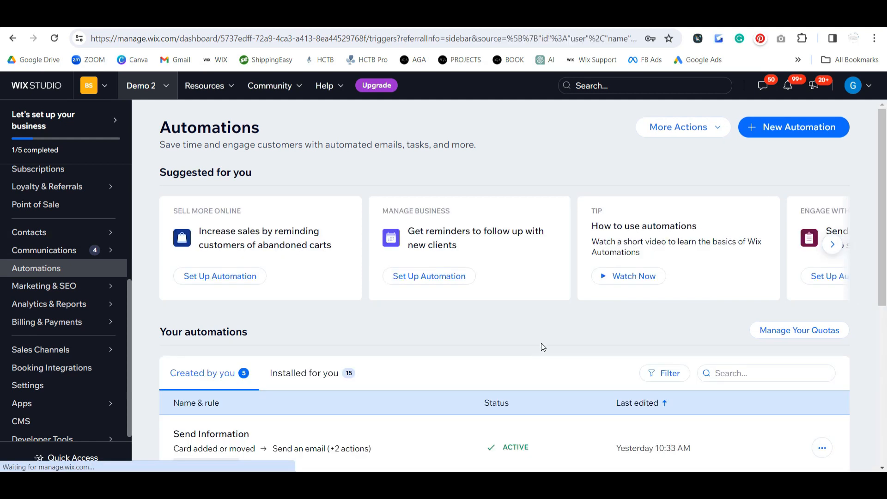
Edit the Send Information automation and open its "Thanks For Getting in Touch" email for editing
scroll(544, 323, "down", 3)
scroll(234, 331, "down", 1)
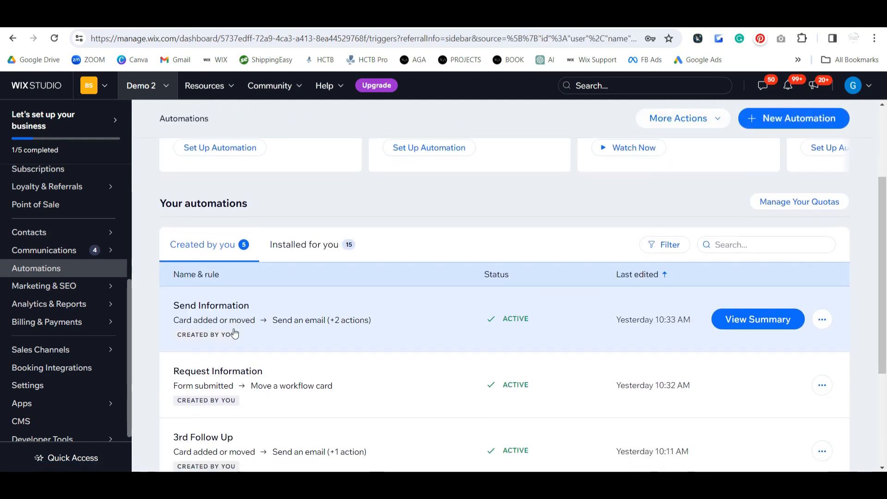
left_click(822, 275)
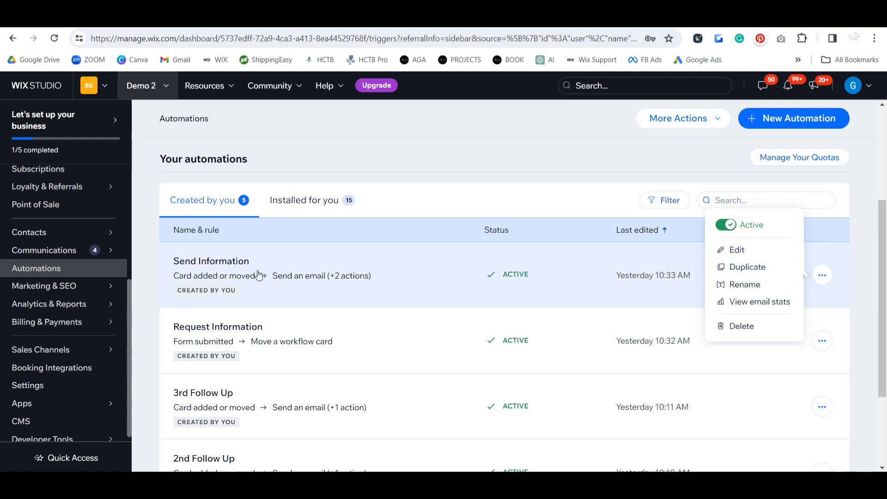
left_click(731, 252)
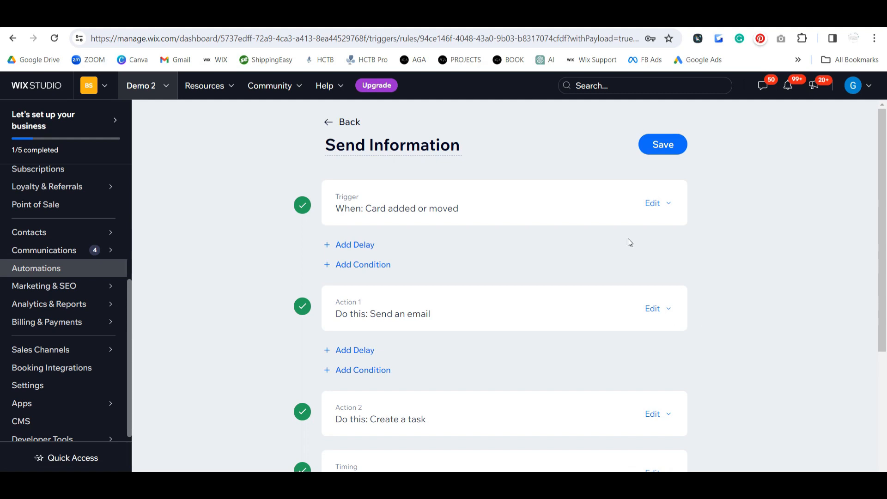
left_click(666, 314)
scroll(765, 305, "down", 5)
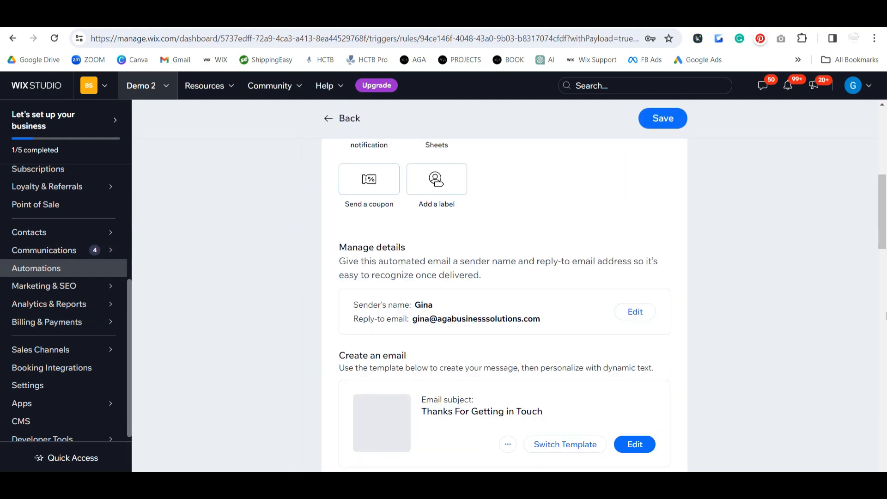
scroll(725, 406, "down", 3)
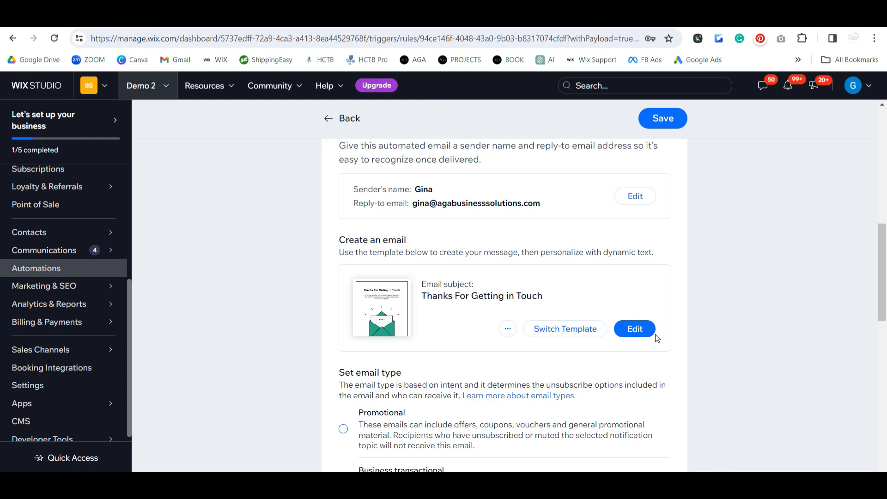
left_click(624, 333)
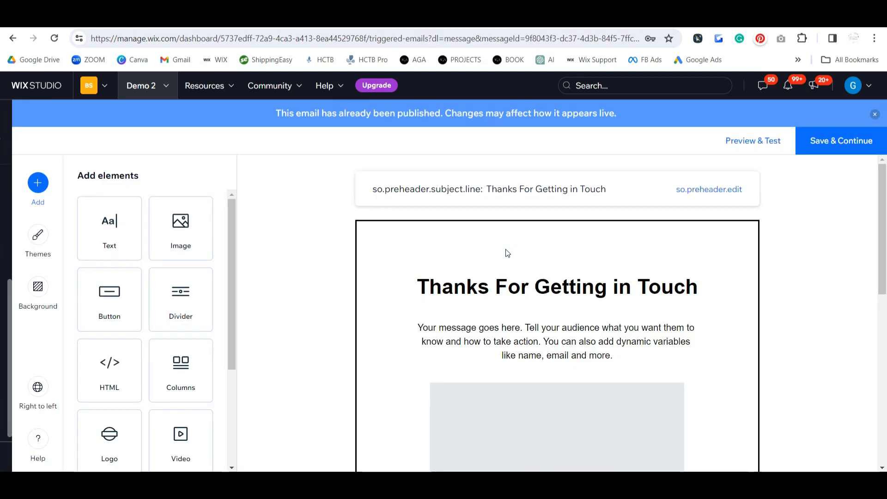
Set the email subject to the Contact first name dynamic value plus "we've received your inquiry." and the preview text to "Our pricing is attached."
left_click(734, 189)
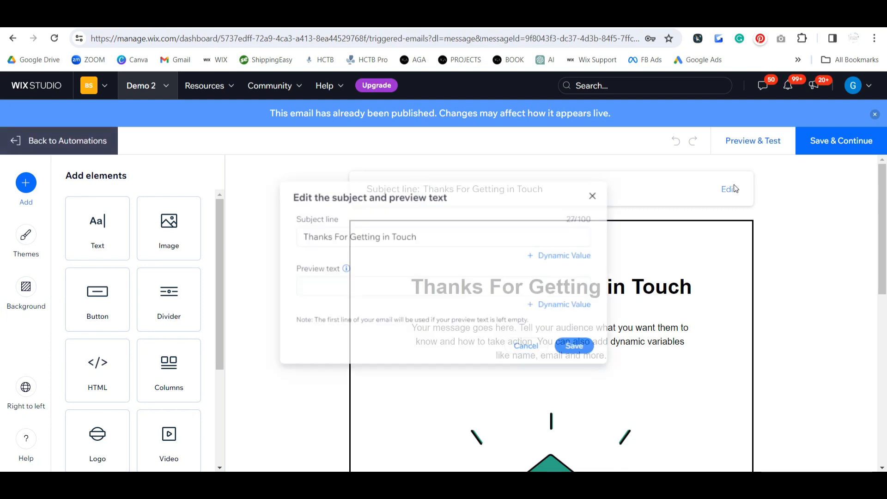
triple_click(426, 237)
left_click(562, 255)
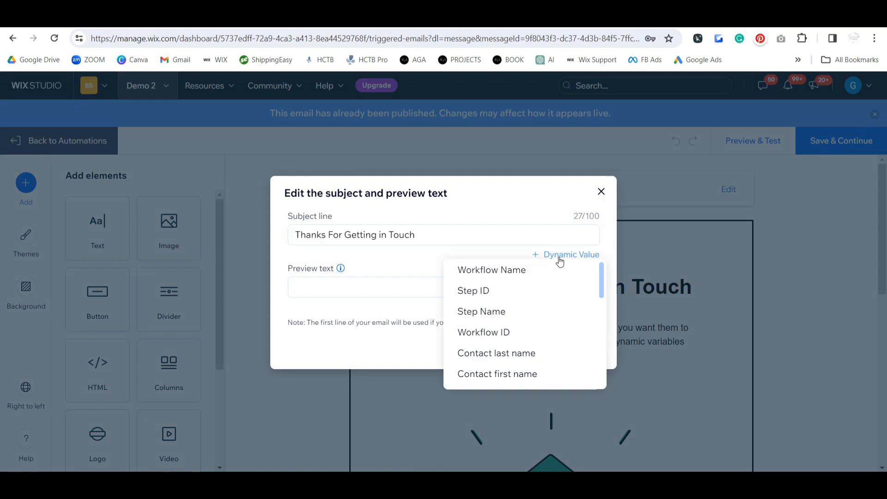
left_click(498, 375)
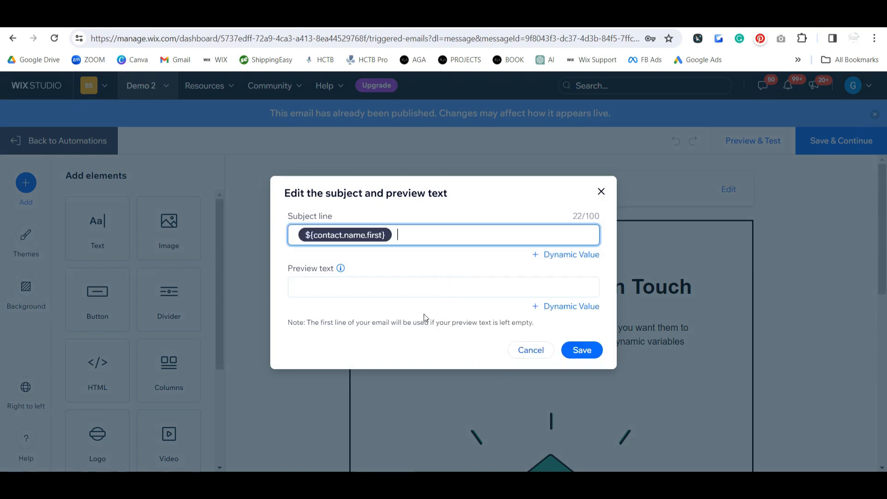
type("we've received your inquiry.")
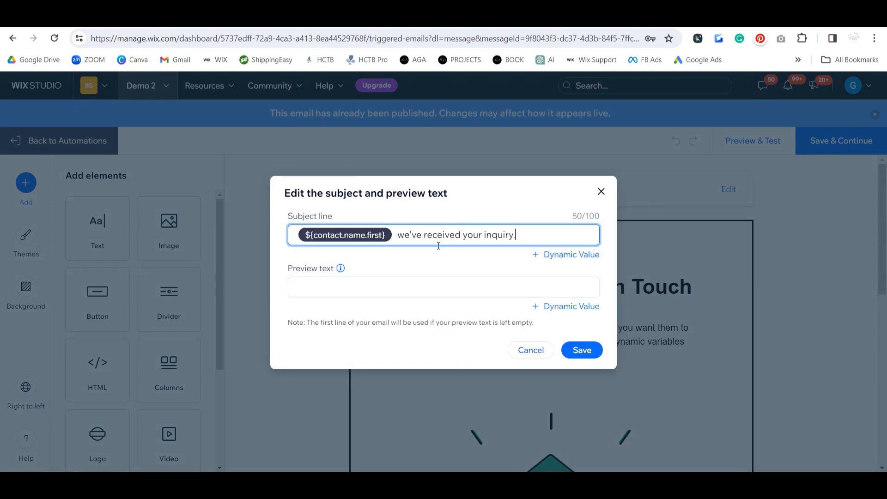
key("Tab")
type("Our pricing is attached.")
left_click(582, 350)
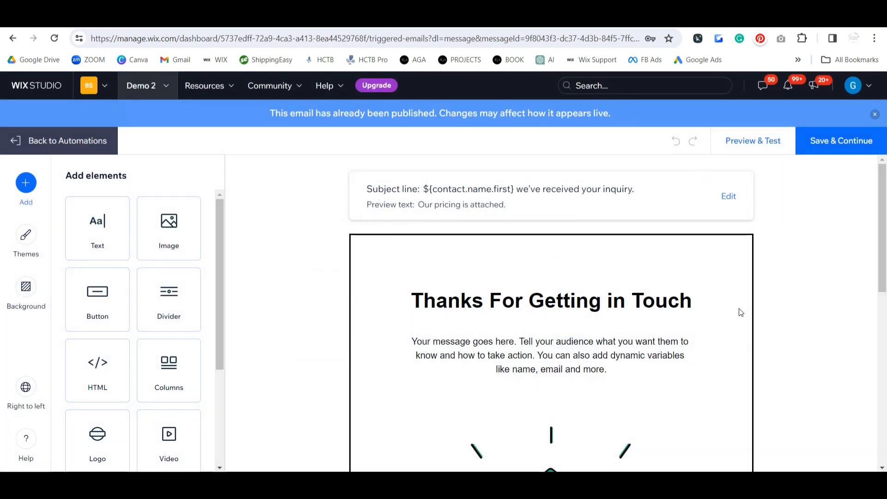
left_click(767, 284)
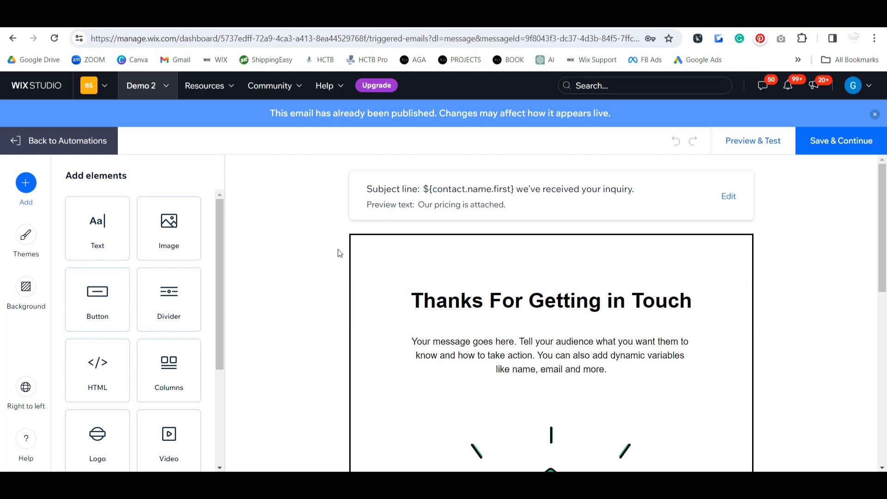
Apply the Basic theme to the email and set the inner background's border width to 0 px
left_click(21, 238)
scroll(139, 416, "down", 1)
left_click(144, 453)
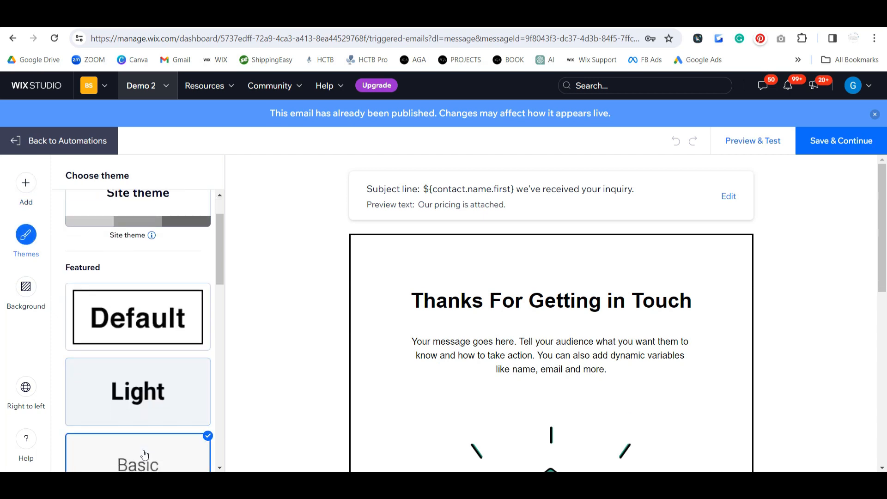
left_click(26, 287)
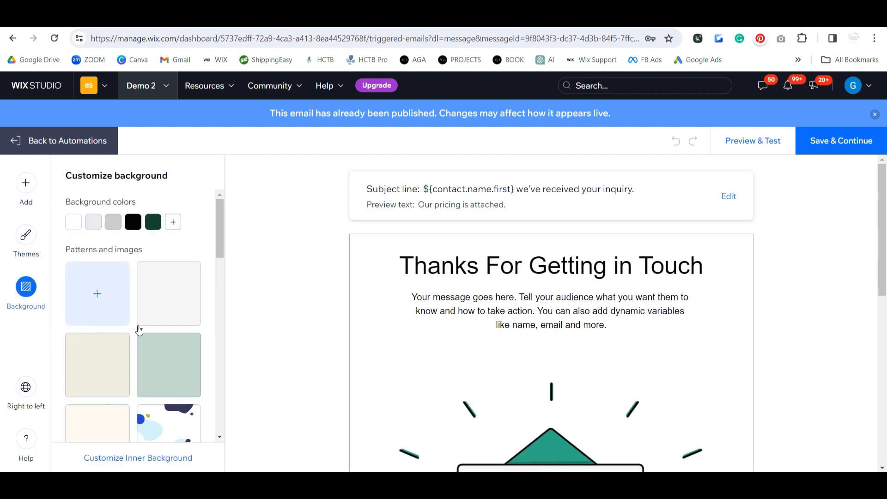
scroll(137, 341, "down", 5)
left_click(138, 458)
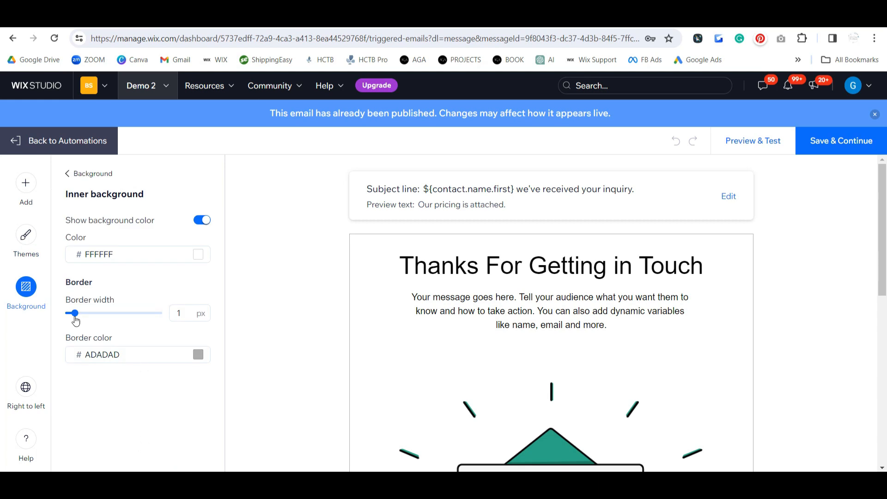
left_click_drag(75, 315, 65, 314)
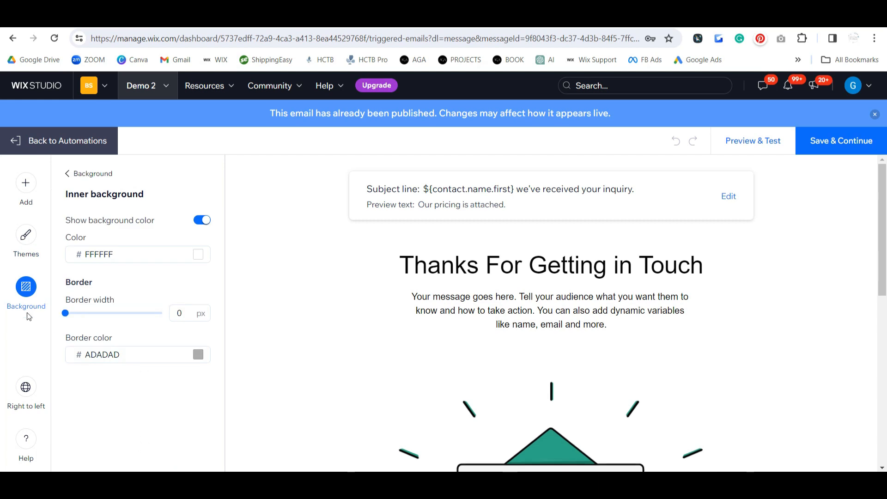
Delete the envelope image from the email body
left_click(707, 388)
left_click(773, 446)
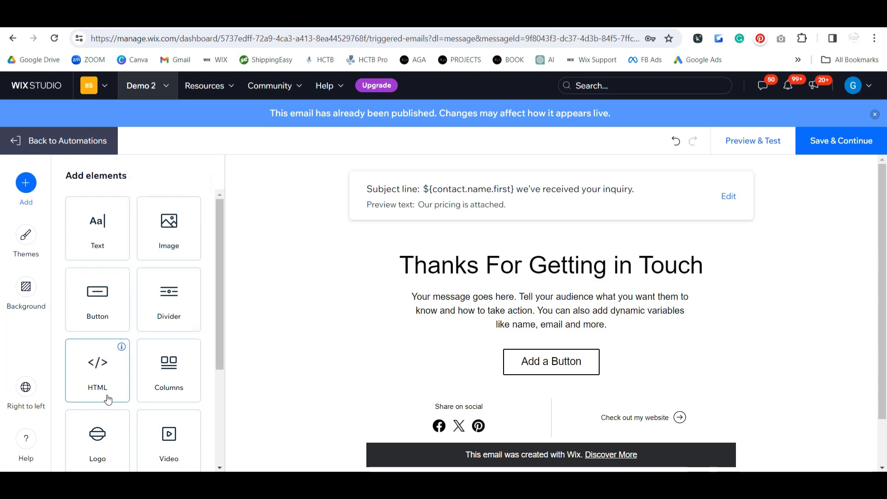
left_click_drag(98, 434, 83, 420)
Format the "Thanks For Getting in Touch" heading as 16-point Georgia and align it left
left_click(620, 213)
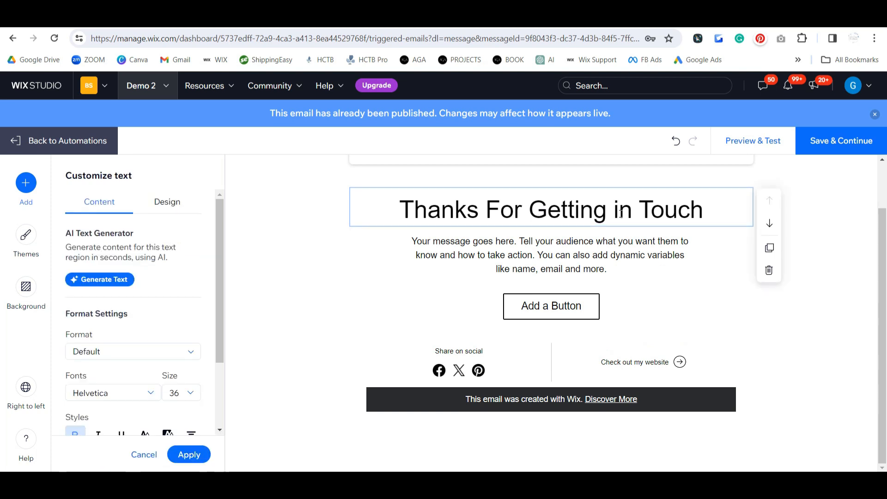
triple_click(619, 264)
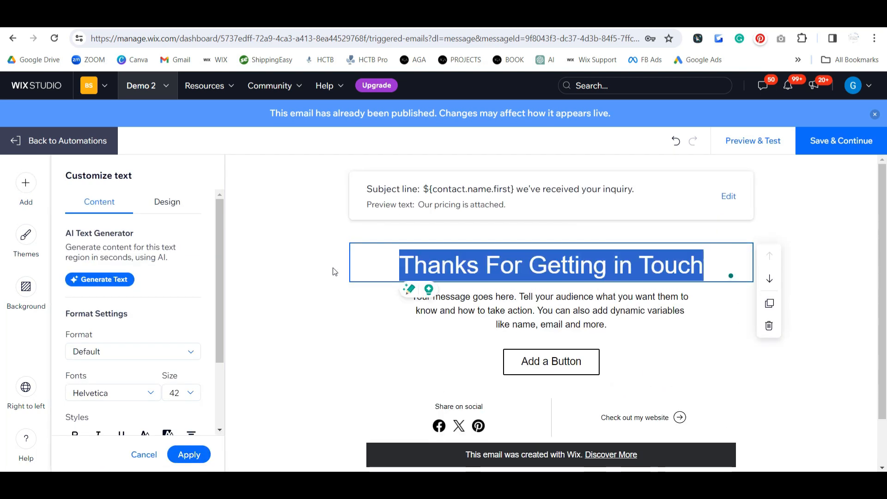
left_click(181, 393)
left_click(178, 325)
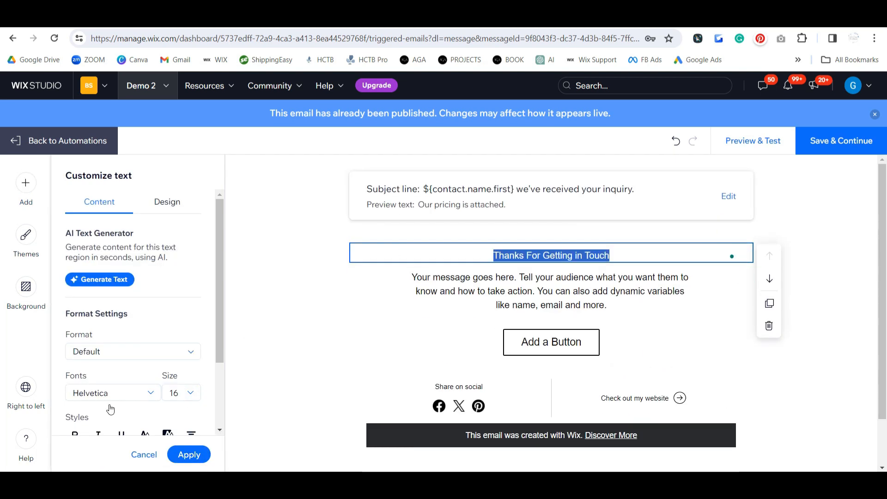
left_click(113, 396)
left_click(102, 353)
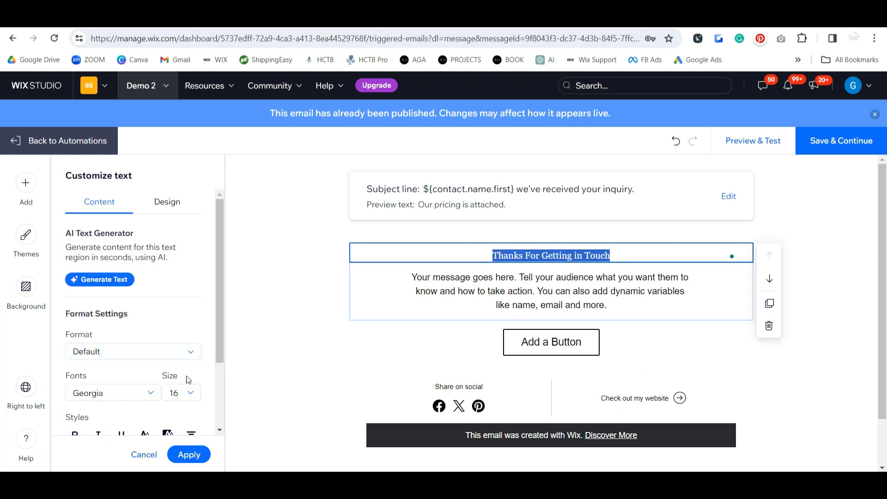
left_click(192, 433)
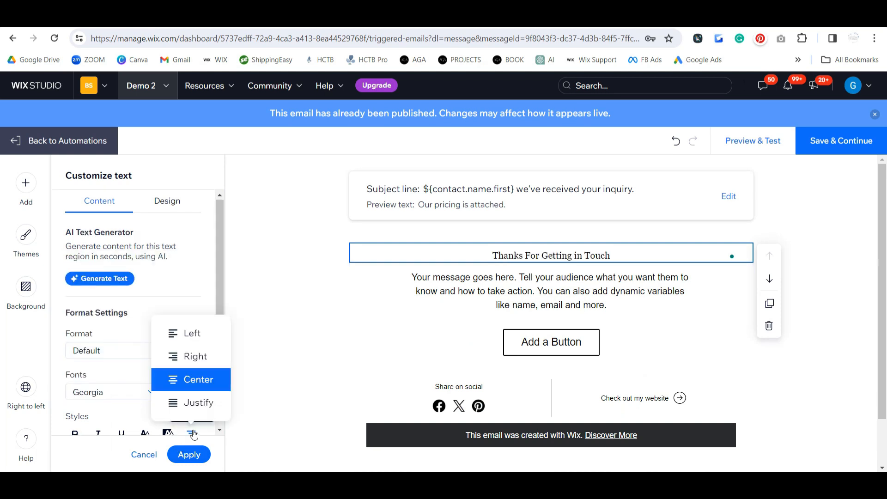
left_click(189, 333)
Start adding a dynamic value in the heading text block and open the list of available values
scroll(458, 283, "down", 1)
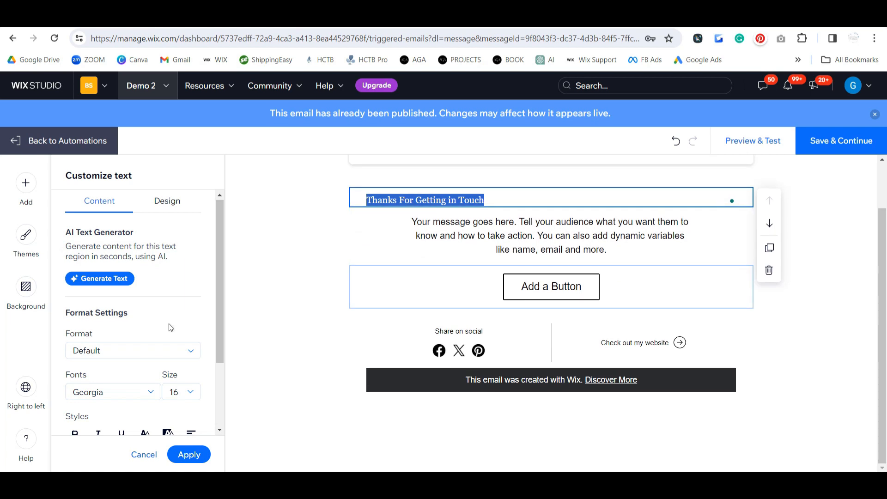
scroll(139, 332, "down", 2)
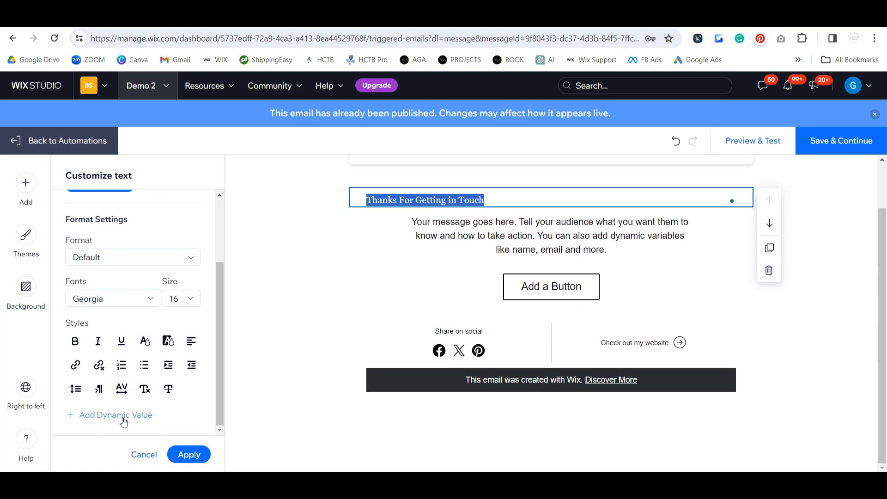
left_click(124, 415)
left_click(419, 259)
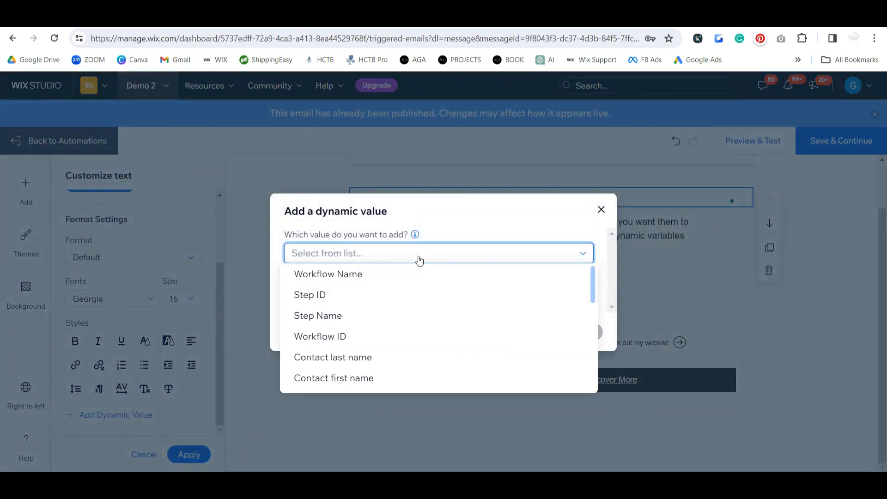
Insert the "Contact first name" dynamic value into the title text block with the fallback text "Thanks"
left_click(368, 377)
left_click(307, 299)
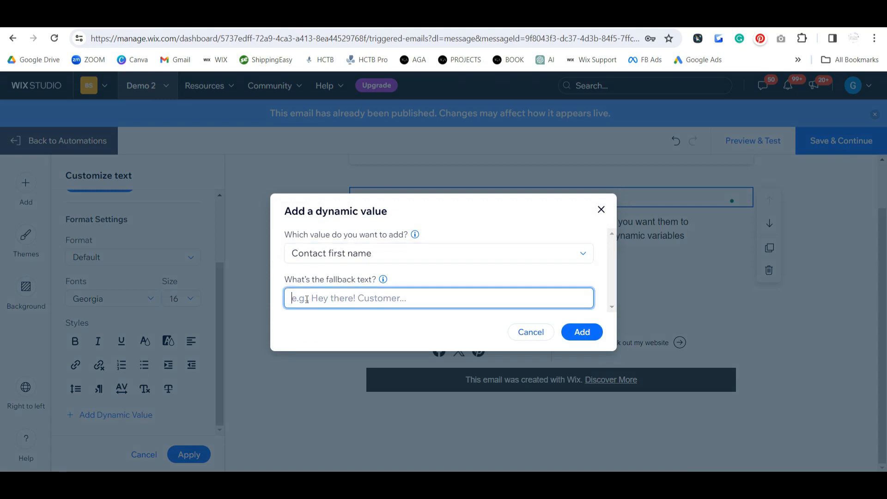
type("Thanks")
left_click(584, 331)
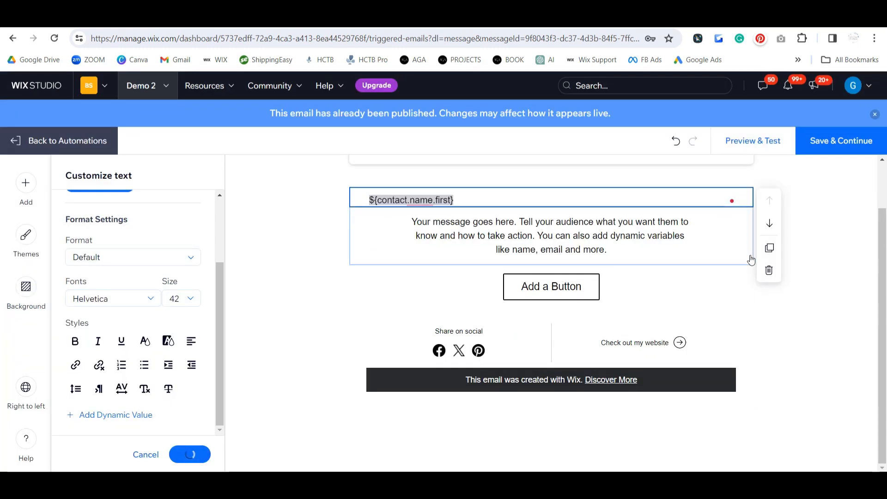
Delete the placeholder message block and set the first-name dynamic value's font to Georgia
left_click(749, 258)
left_click(769, 288)
left_click(465, 198)
triple_click(466, 198)
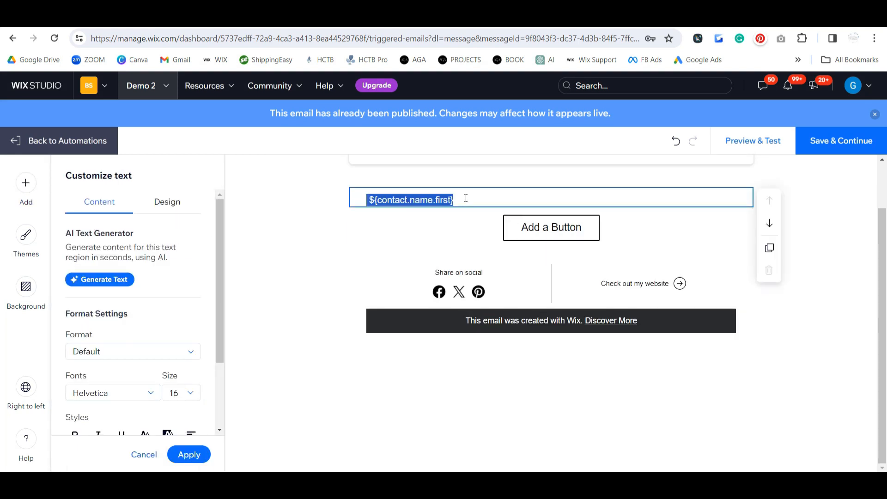
left_click(113, 396)
left_click(114, 354)
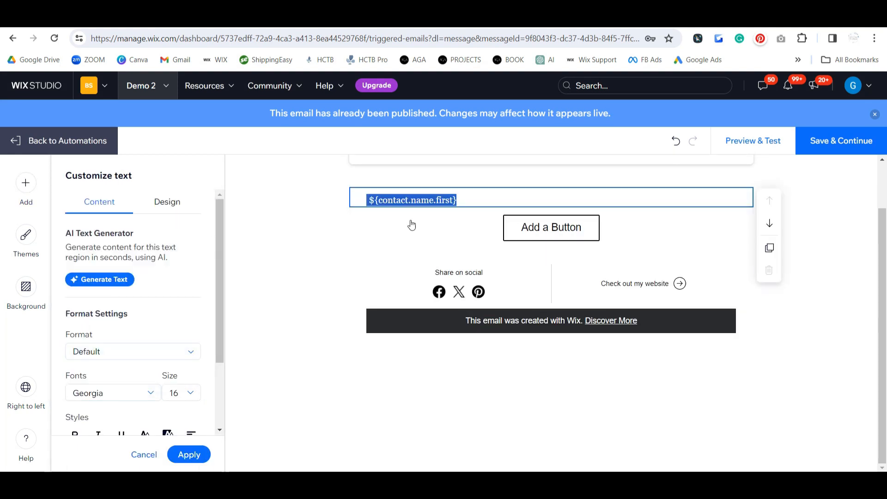
Add the line "Your business info here." below the first-name dynamic value
left_click(464, 195)
key("Return")
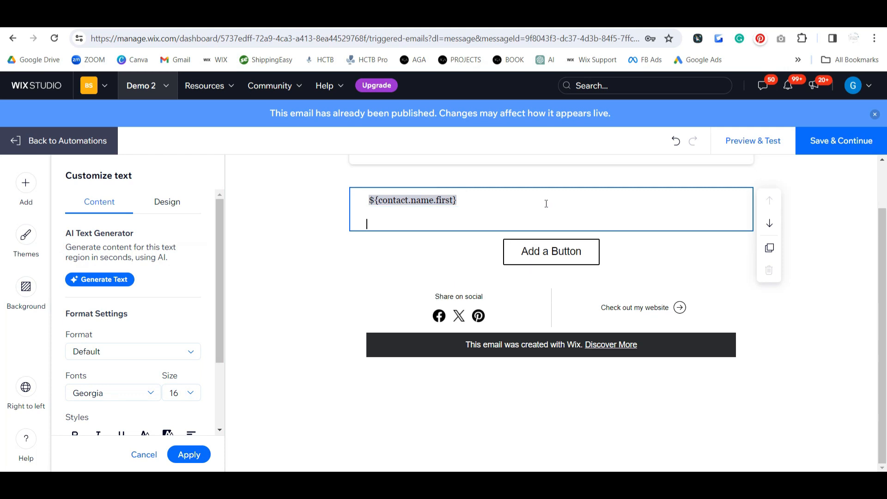
scroll(359, 264, "up", 1)
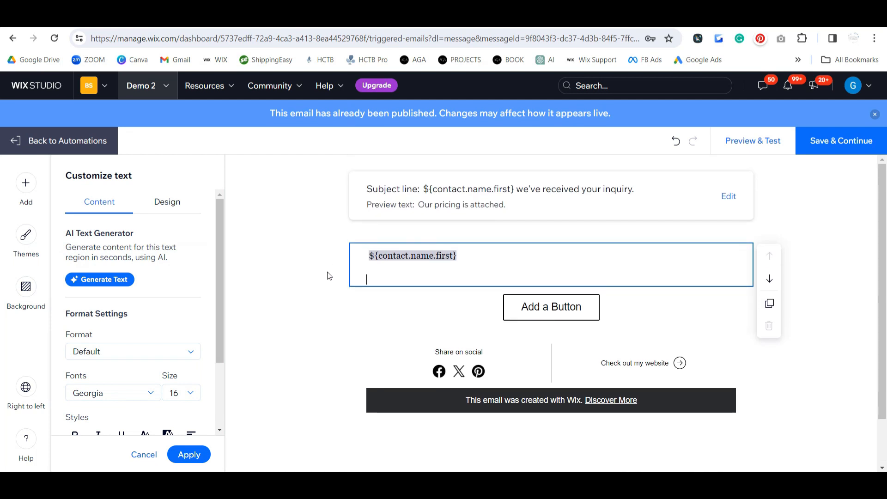
left_click(107, 280)
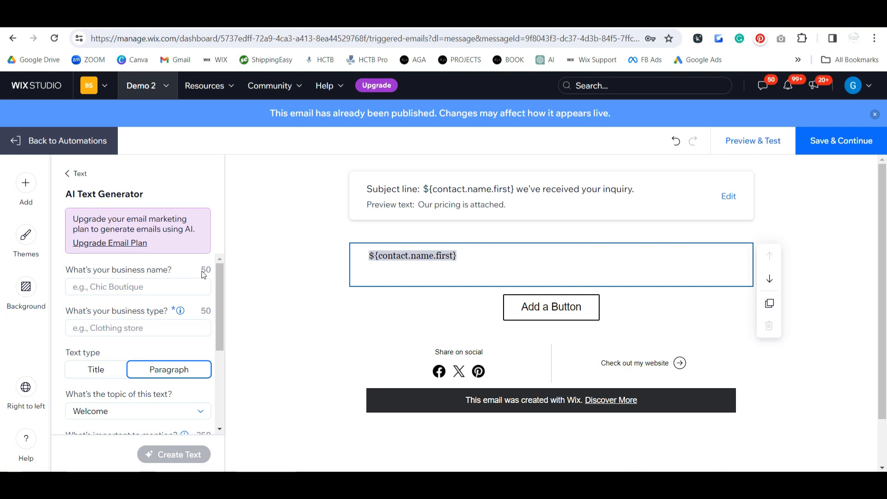
left_click(253, 294)
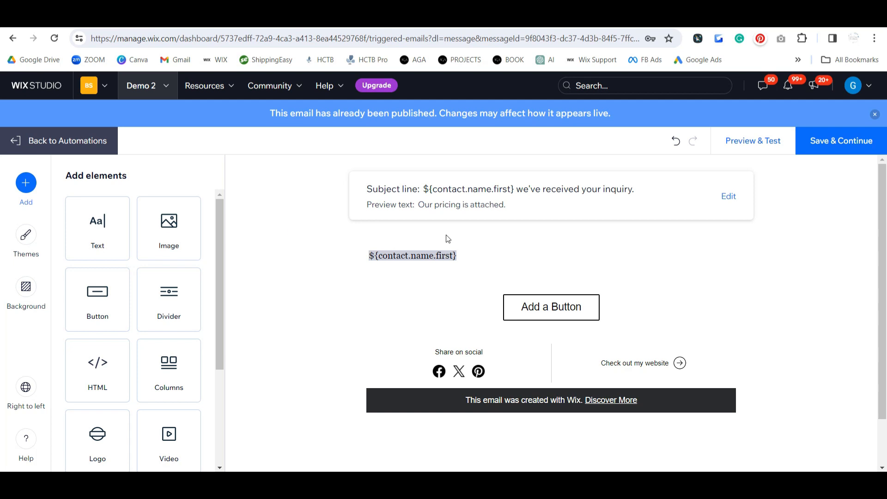
left_click(472, 253)
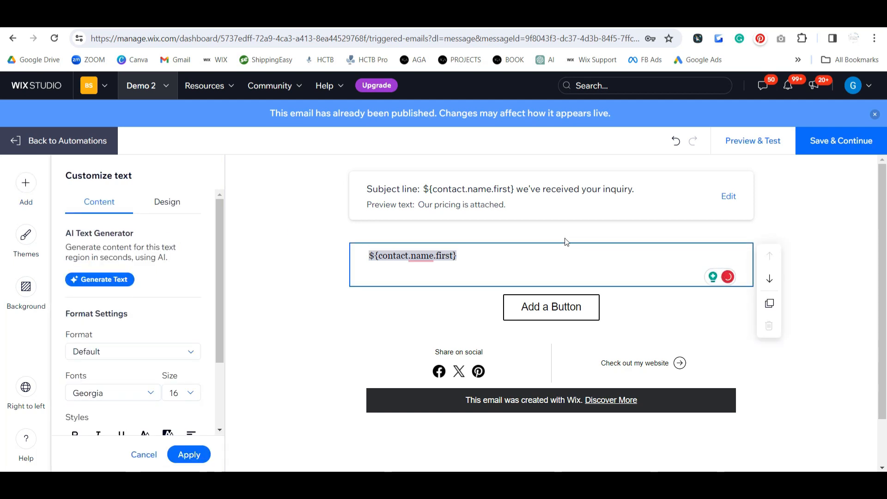
key("Return")
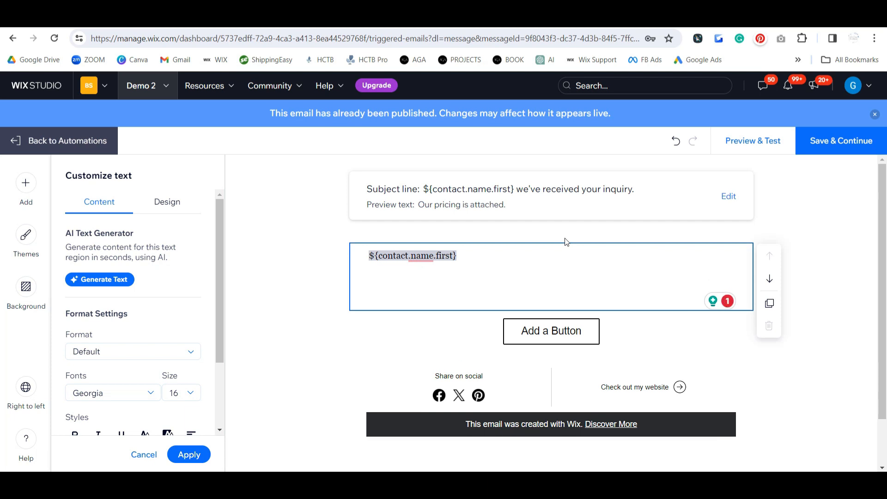
type("Your business info here.")
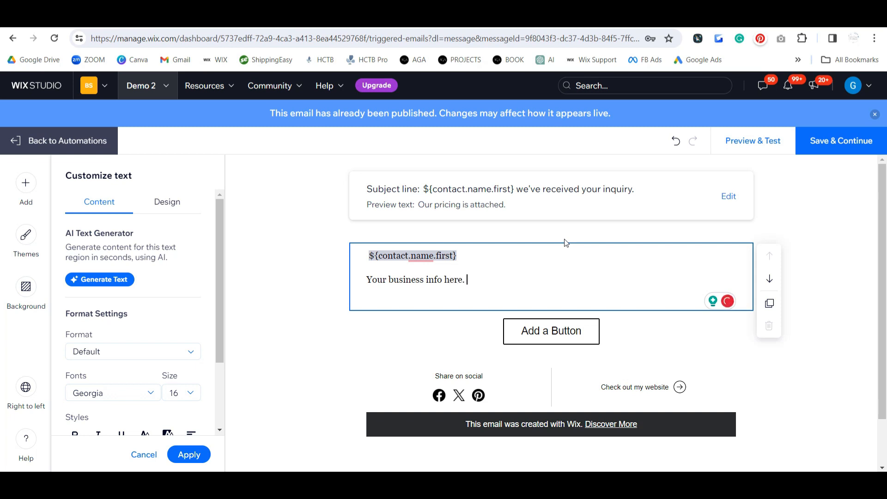
Add the line "Click the link below to download pricing." at the end of the text block and set it in Georgia
left_click(670, 331)
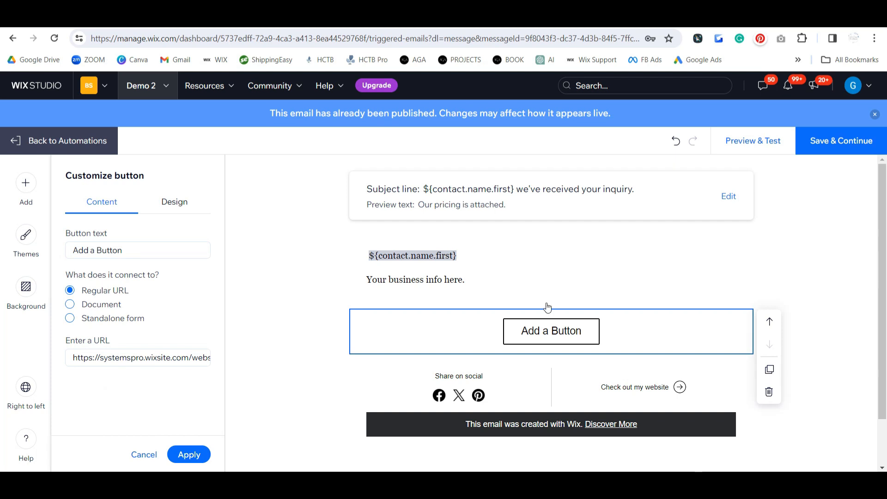
left_click(421, 298)
left_click(421, 298)
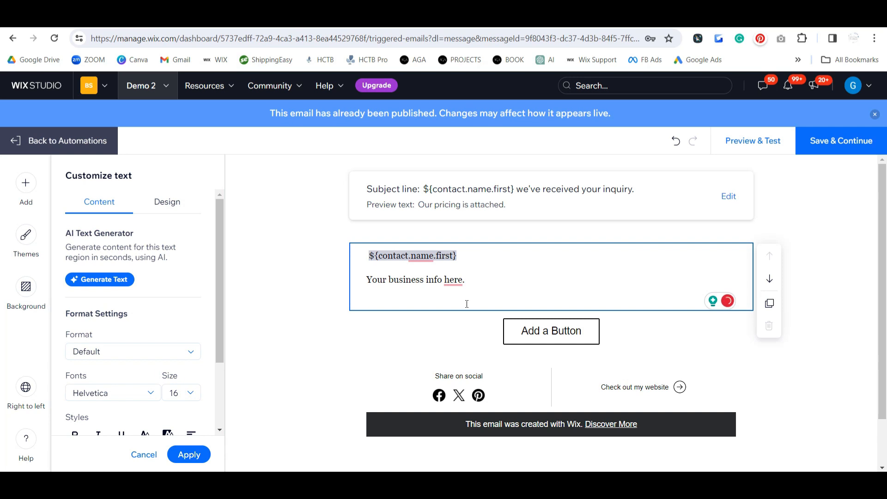
type("Click the link below to download pricing.")
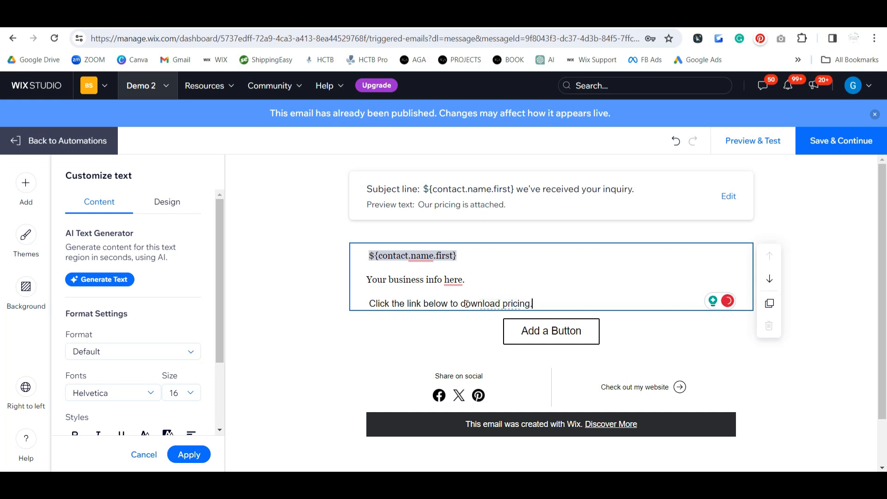
triple_click(456, 304)
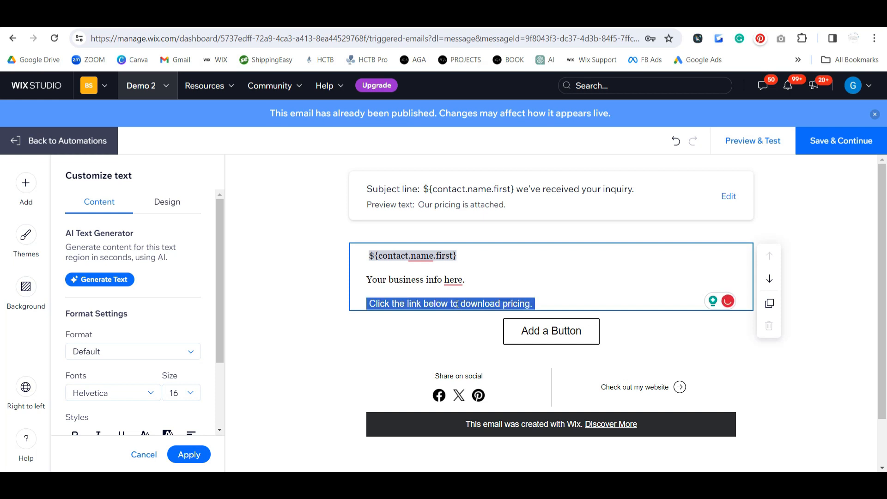
left_click(97, 393)
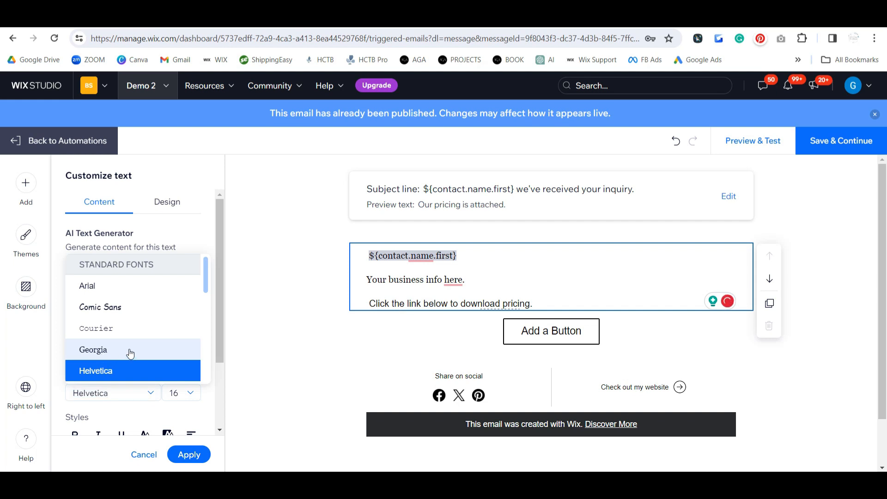
left_click(130, 354)
Change the email button's label to "Download Pricing"
left_click(674, 332)
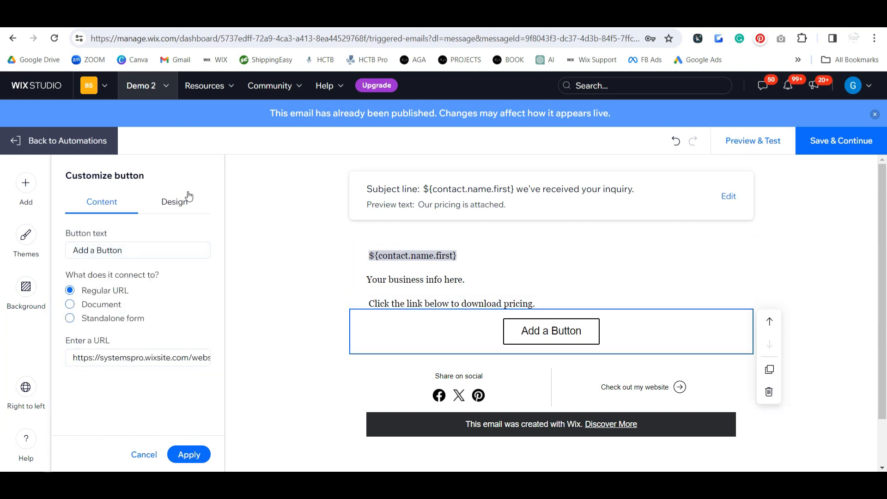
left_click(131, 249)
triple_click(131, 250)
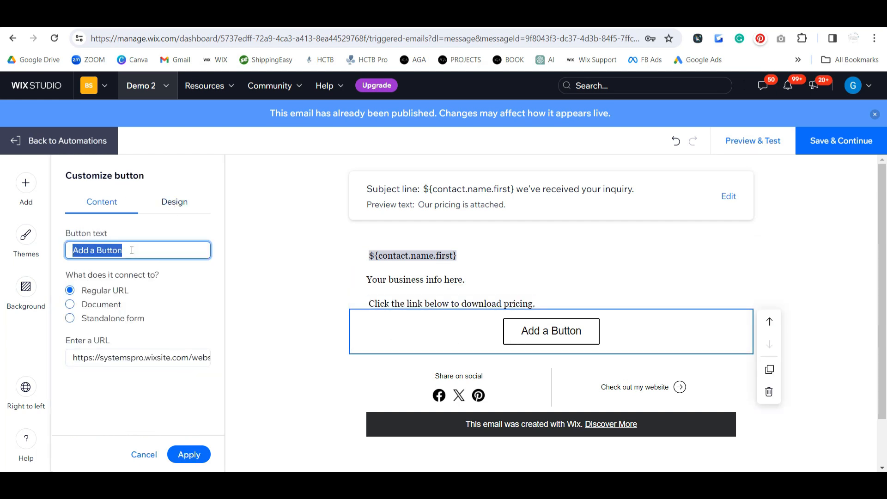
type("Download Pricin")
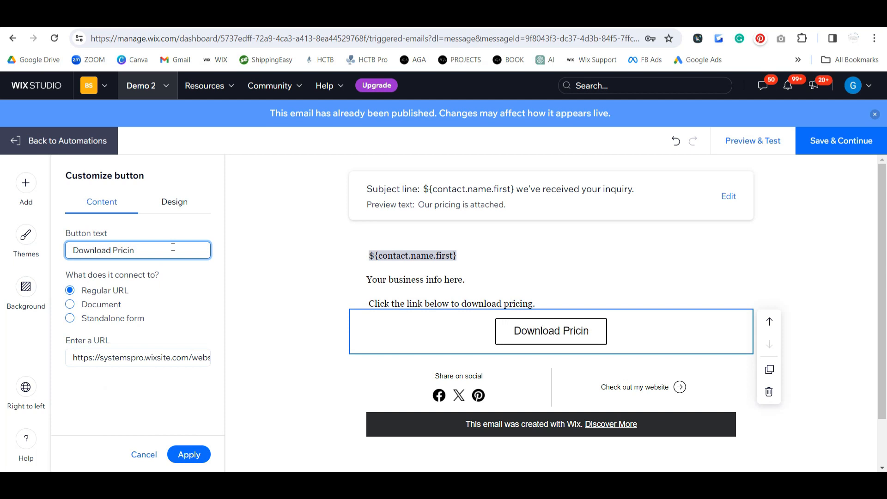
type("g")
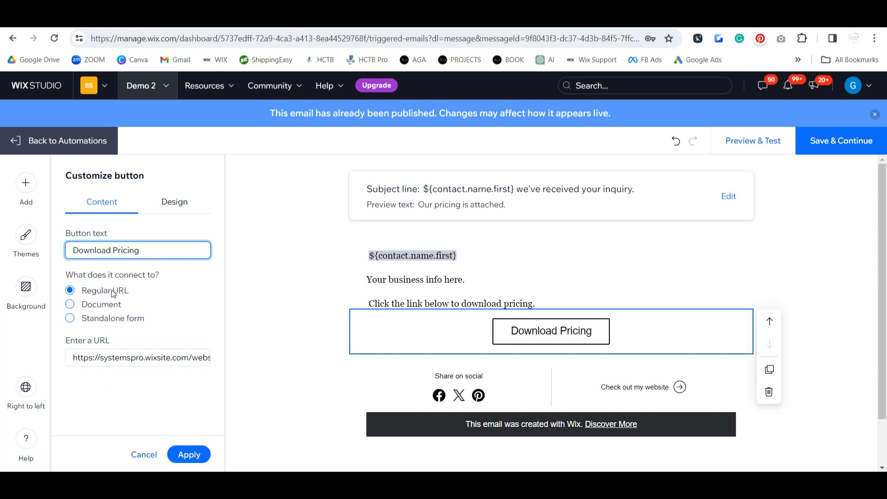
Set the Download Pricing button to connect to a document and look over the site's files without choosing one
left_click(76, 307)
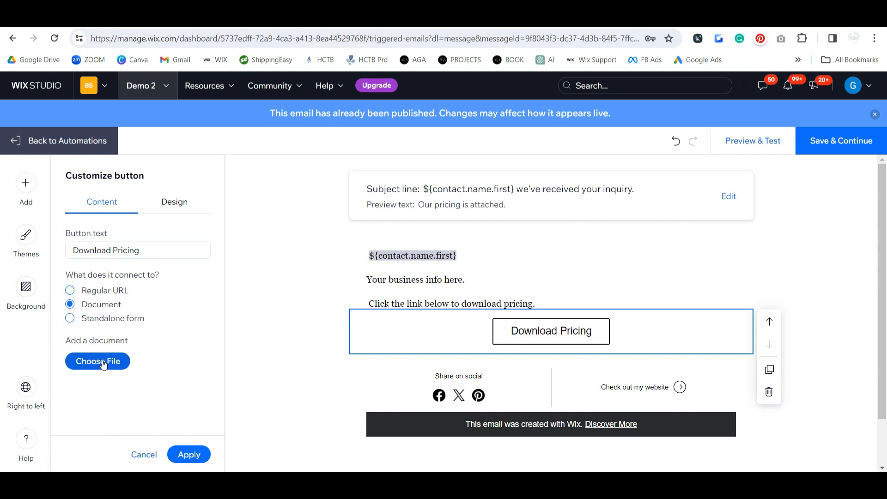
left_click(103, 363)
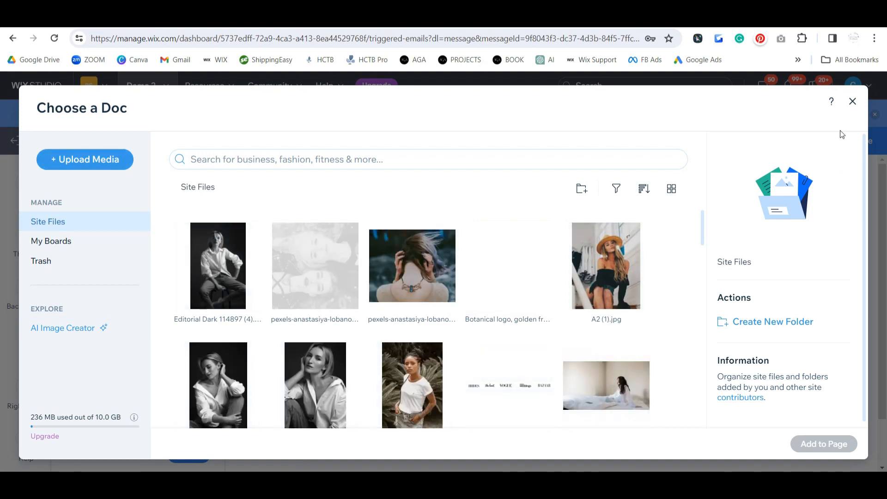
left_click(852, 101)
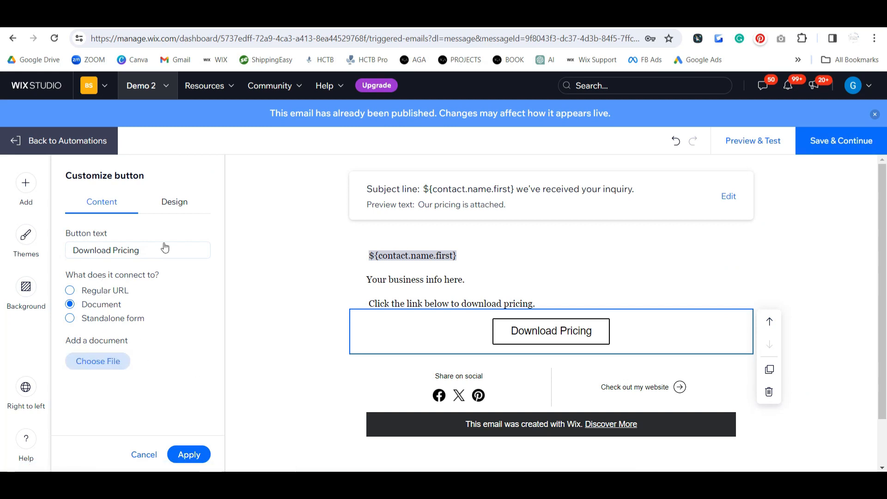
Set the Download Pricing button's font to Georgia and make its border thinner
left_click(172, 216)
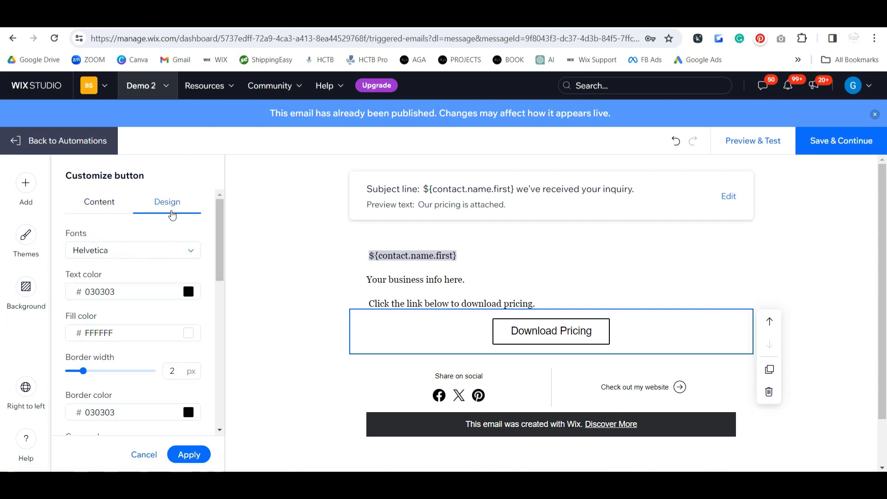
left_click(125, 260)
scroll(127, 335, "down", 3)
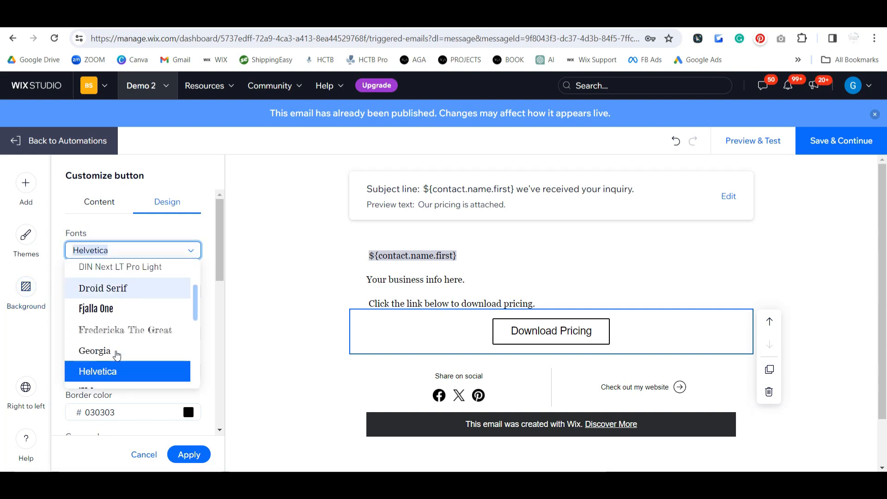
left_click(117, 356)
scroll(101, 323, "down", 3)
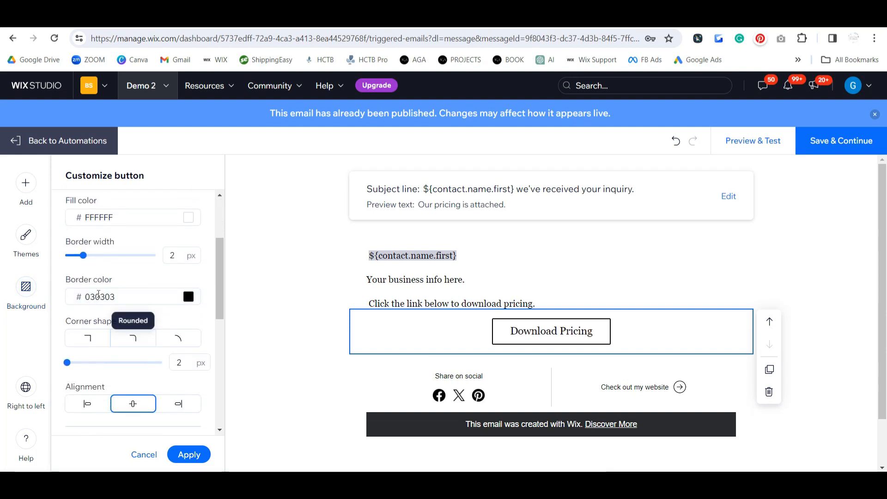
left_click_drag(84, 259, 74, 258)
Align the Download Pricing button to the left of the email
scroll(113, 289, "down", 3)
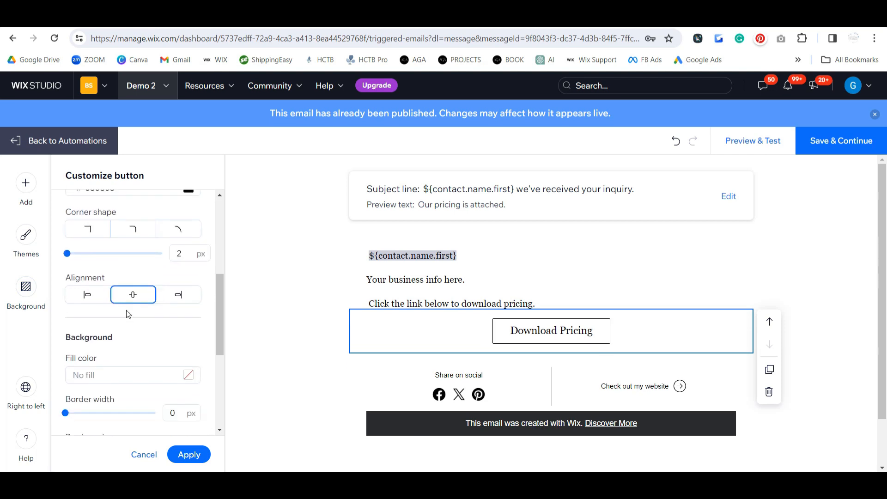
left_click(89, 297)
left_click(632, 295)
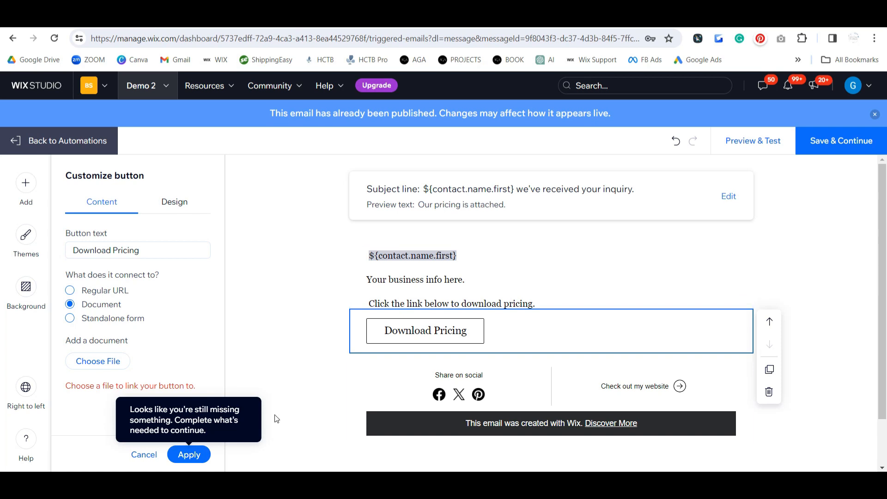
Upload the "BBS - Interested Bride Rate" document from the Downloads folder, link it to the button and apply the changes
left_click(111, 361)
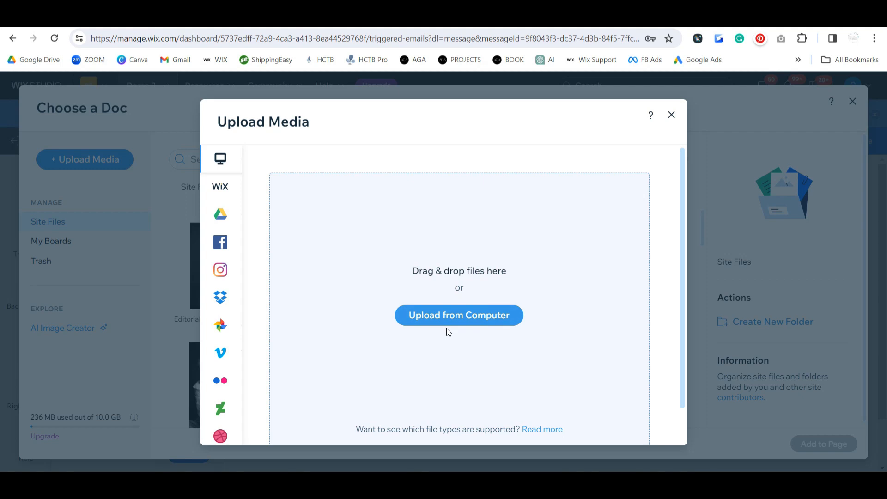
left_click(447, 318)
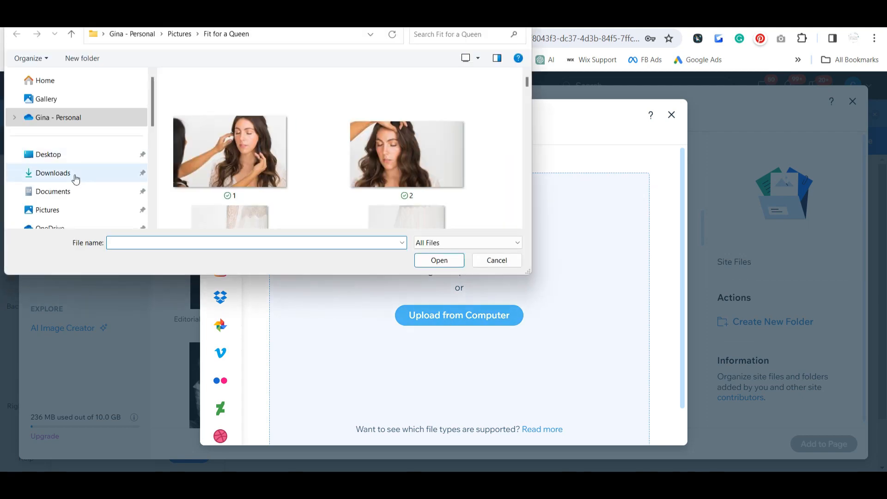
left_click(75, 179)
double_click(248, 147)
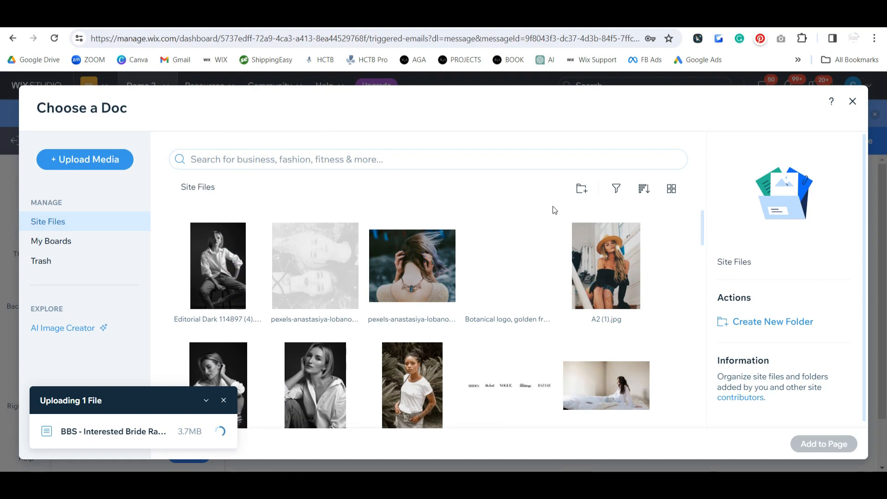
left_click(823, 444)
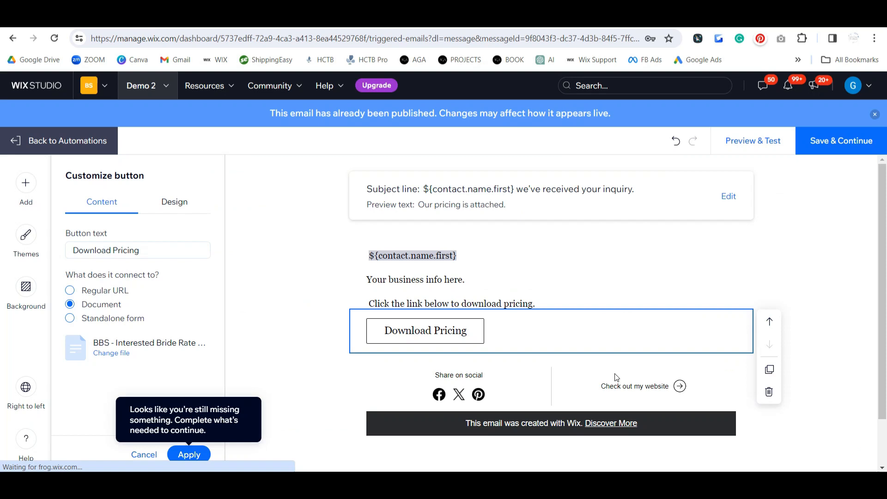
left_click(187, 455)
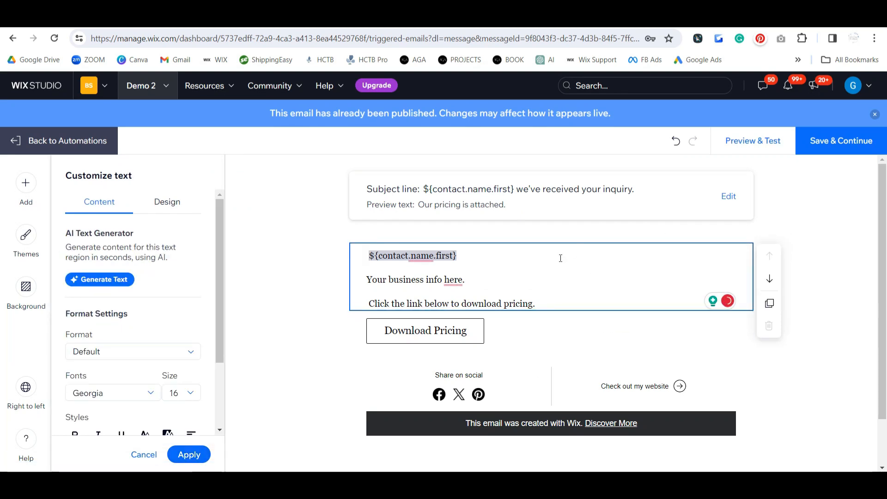
Remove the leading space before "Click the link below to download pricing." in the text block
left_click(545, 263)
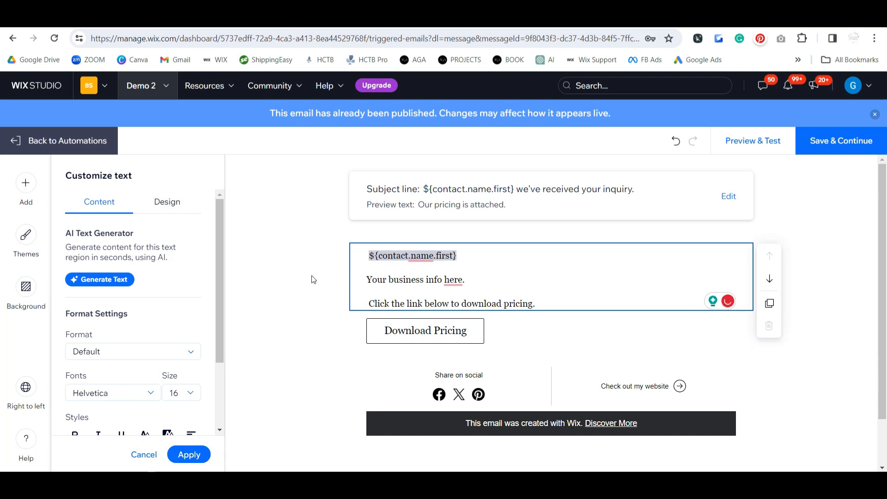
left_click(369, 305)
key("BackSpace")
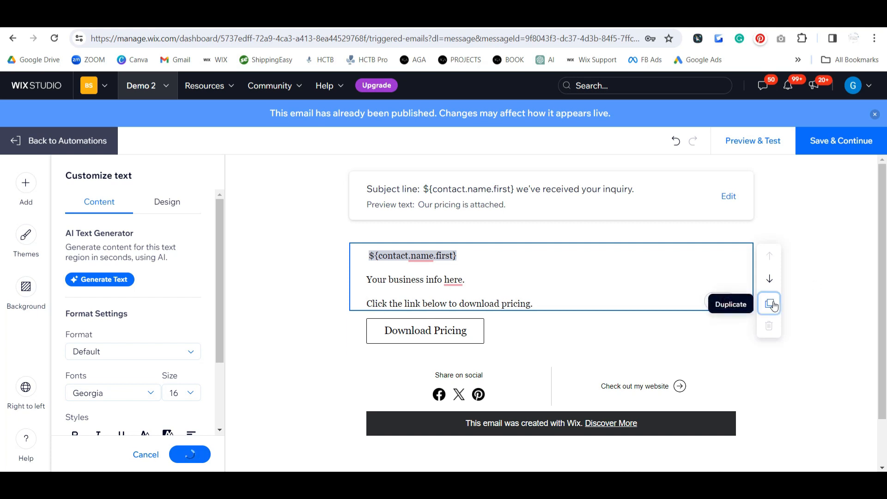
Duplicate the email's text block and move the copy below the Download Pricing button
left_click(770, 304)
left_click(736, 348)
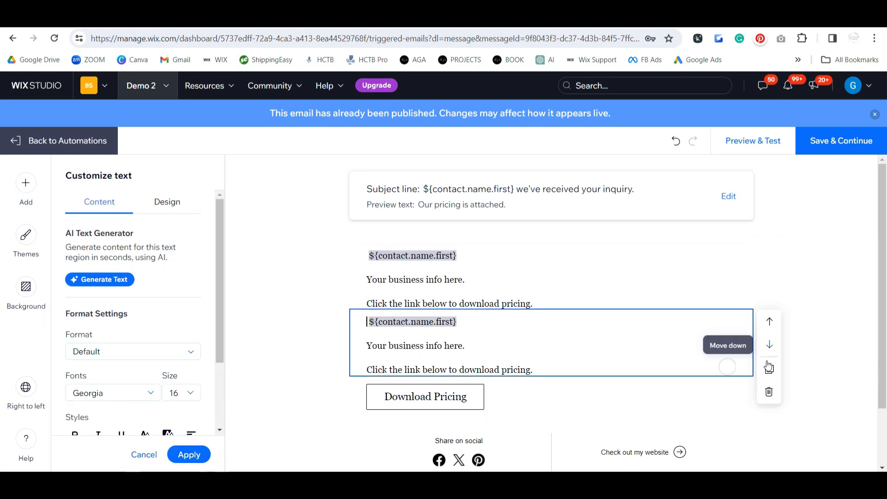
left_click(769, 345)
Replace the copied block's text with a sign-off: "Thanks so much!", the sender's first name and "AGA Business Solutions" on separate lines
left_click_drag(367, 364, 631, 408)
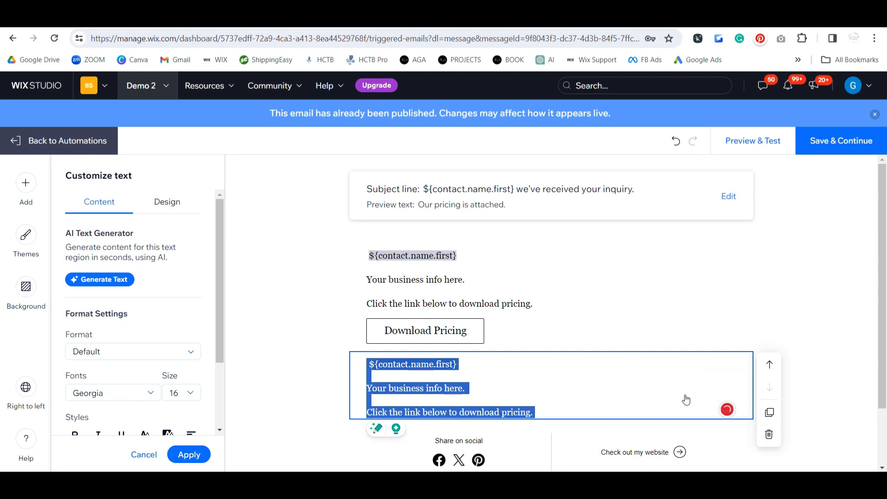
type("Thanks so much")
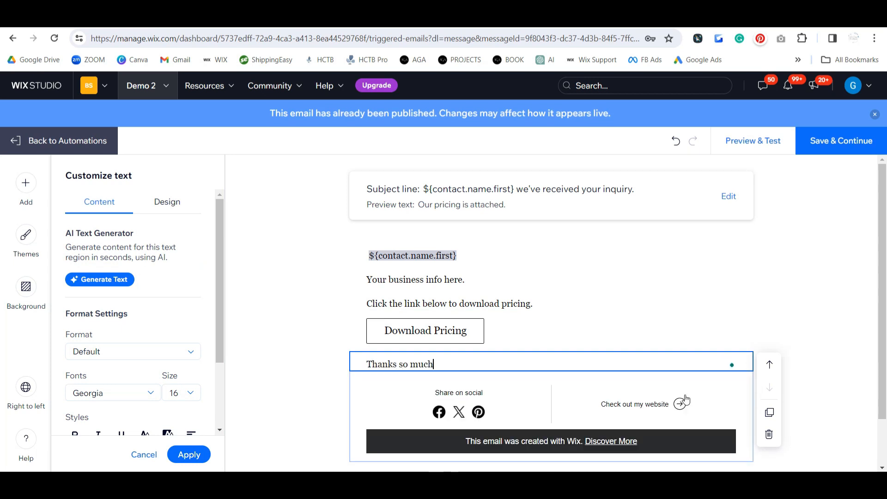
type("!")
key("Return")
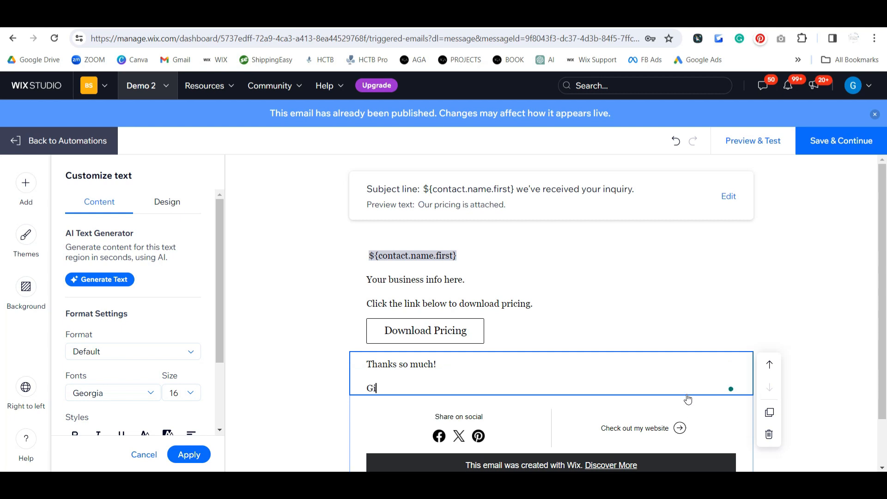
type("Gina")
key("Return")
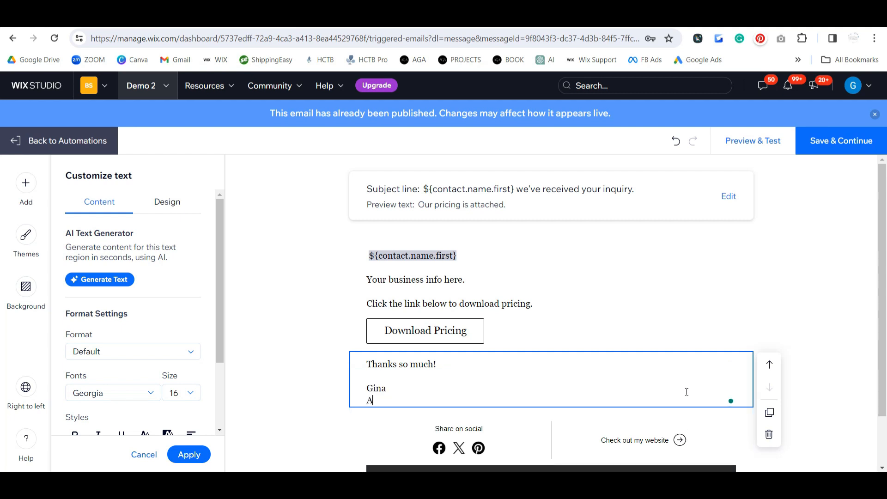
type("AGA Business Solutions")
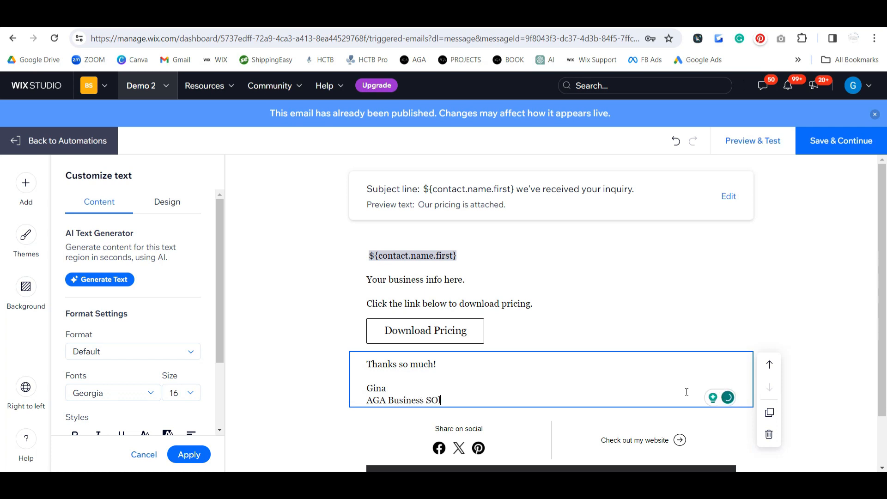
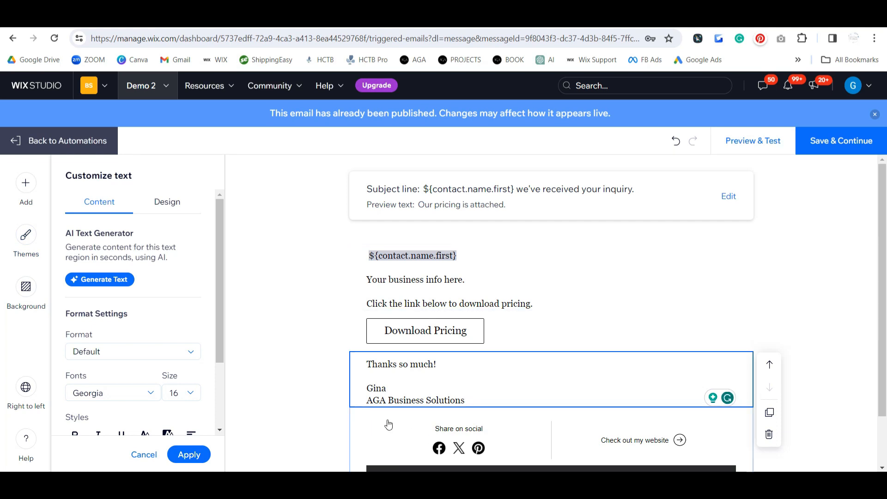
left_click(25, 187)
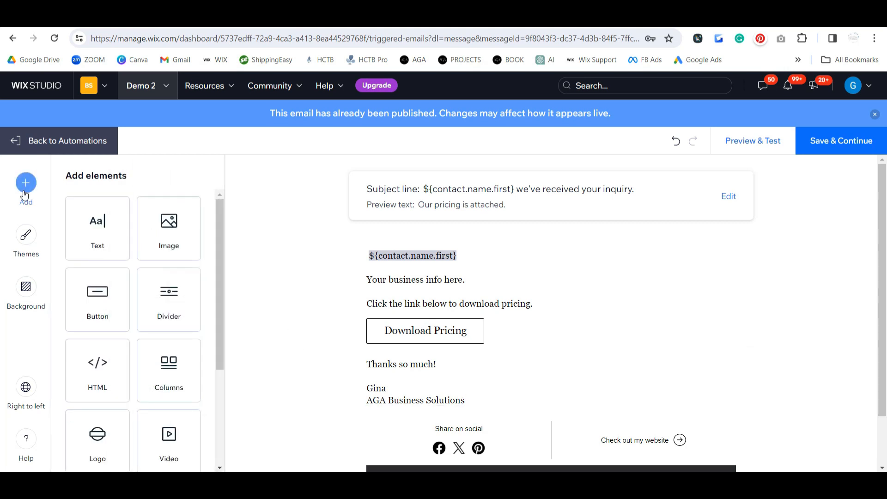
mouse_move(151, 232)
left_mouse_down()
mouse_move(351, 406)
mouse_move(351, 416)
left_mouse_up()
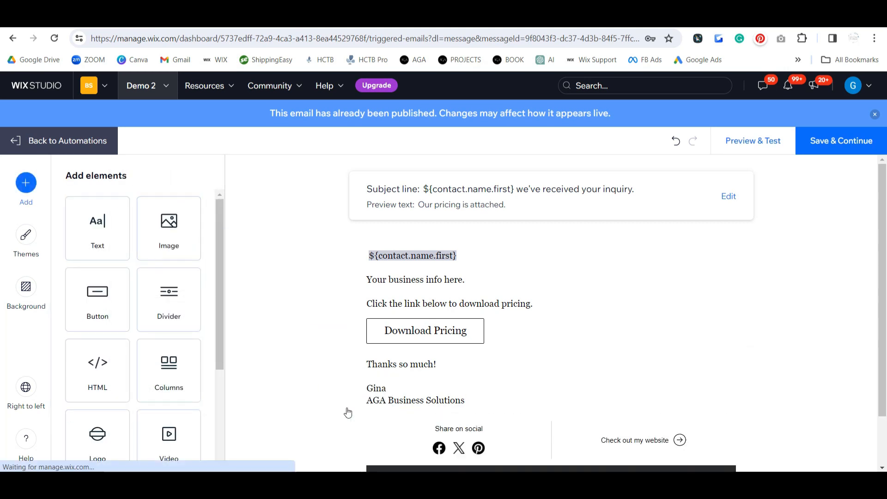
left_click(83, 159)
left_click(480, 316)
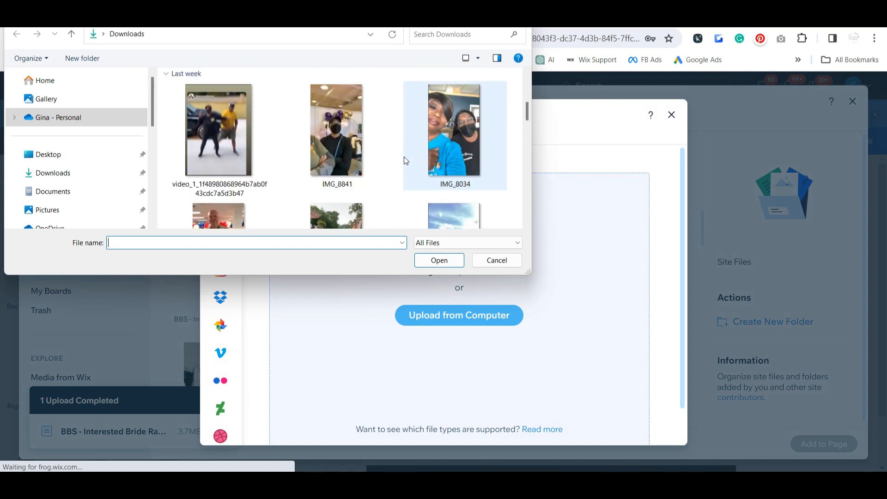
scroll(404, 157, "up", 3)
left_click(519, 15)
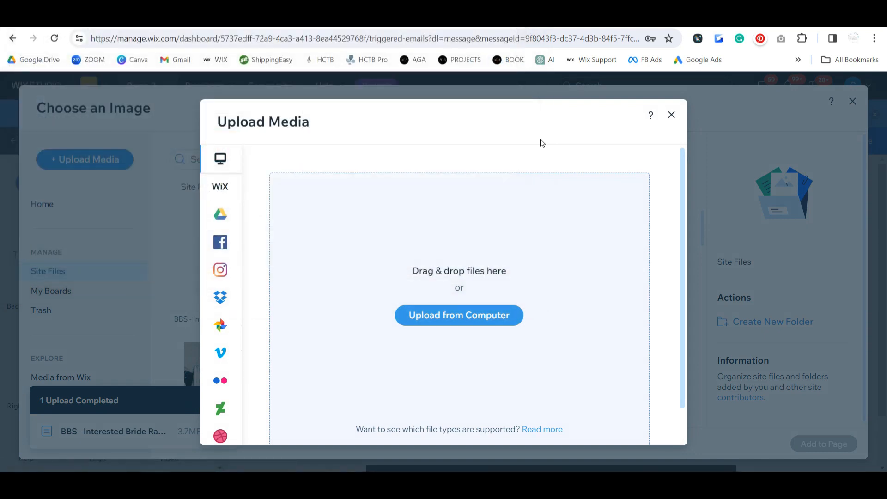
left_click(672, 115)
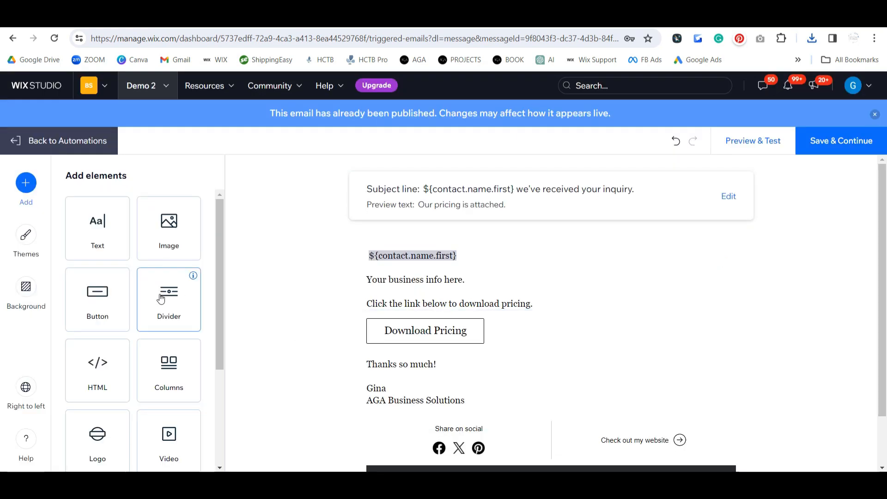
Insert the "Sales Funnel Signature" portrait from the site files below the sign-off text
left_click_drag(170, 236, 379, 333)
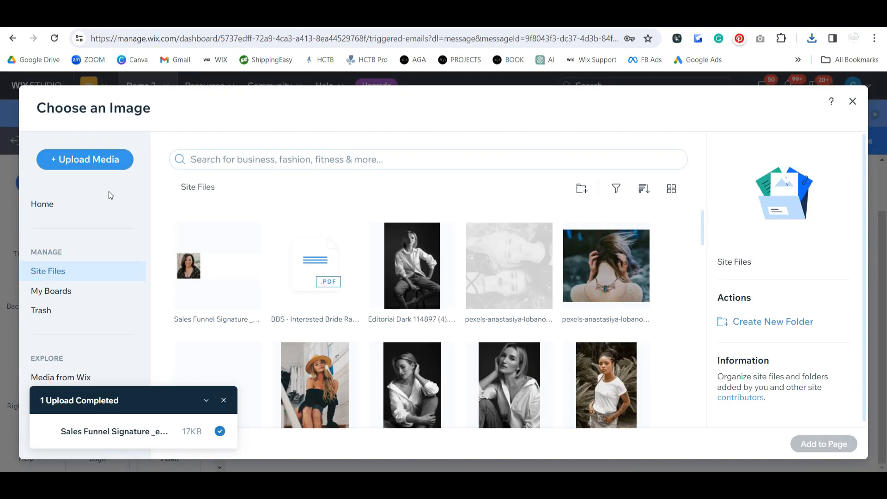
left_click(182, 264)
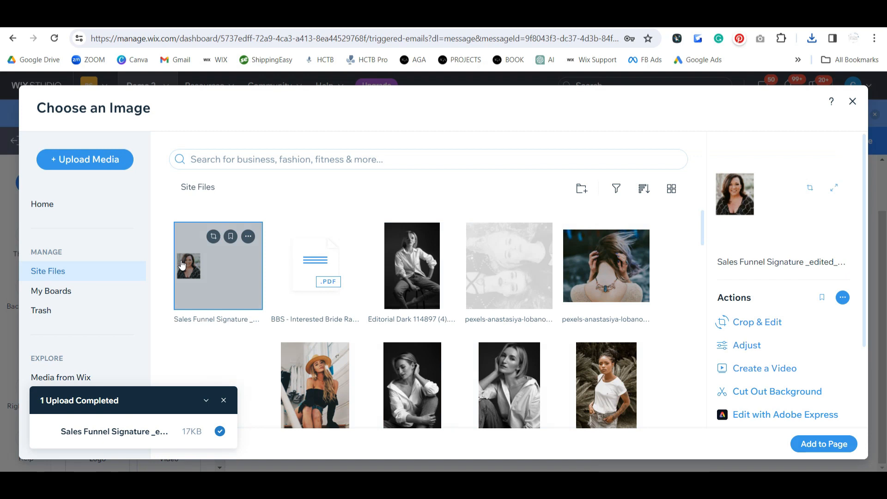
left_click(803, 445)
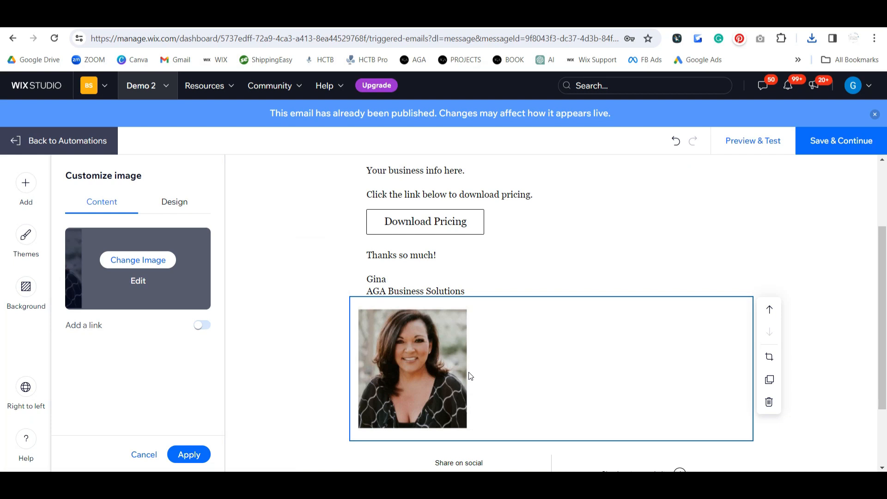
scroll(468, 374, "down", 1)
scroll(533, 362, "up", 1)
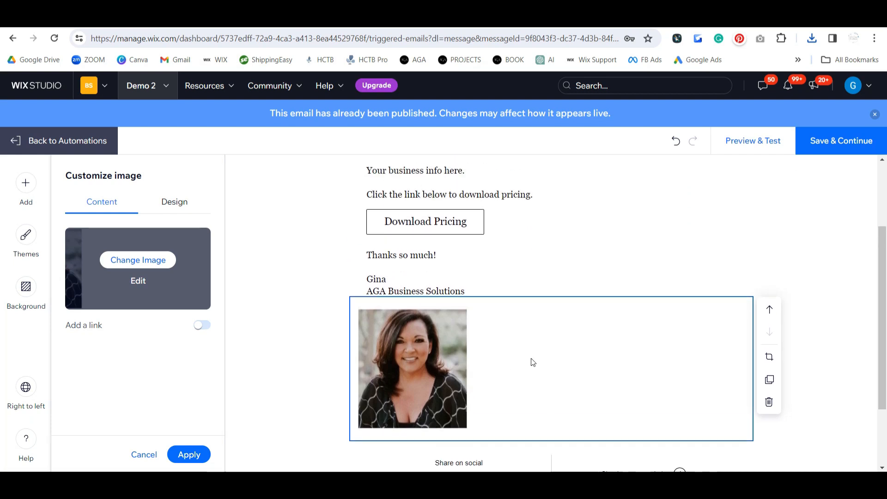
Turn off the social links in the email footer
scroll(533, 362, "down", 2)
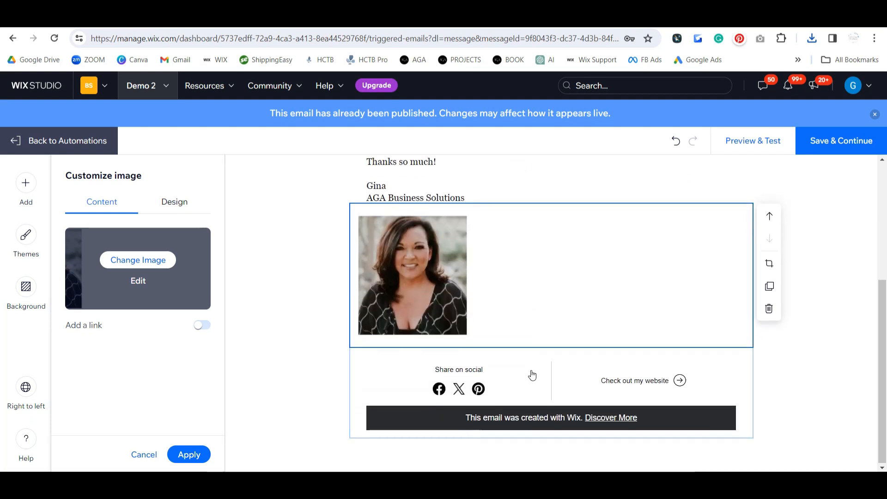
left_click(533, 374)
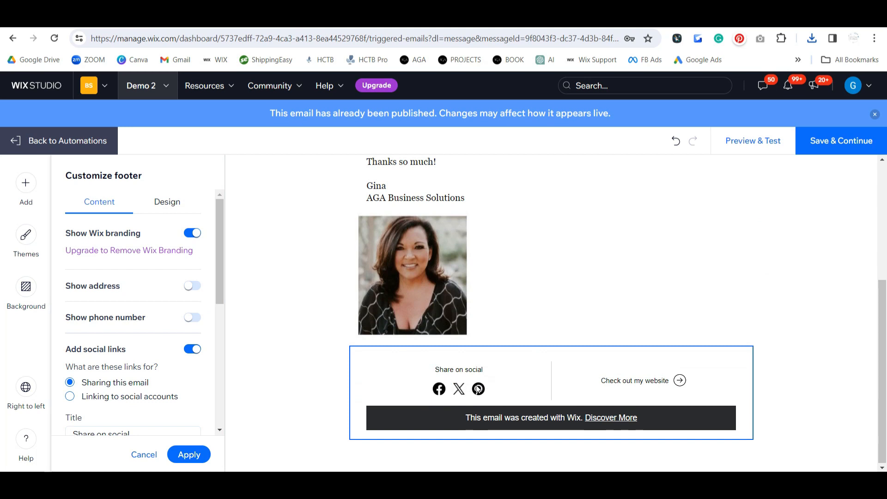
left_click(192, 350)
Set the footer's site link text to "AGA Business Solutions" and apply the footer changes
scroll(134, 392, "down", 1)
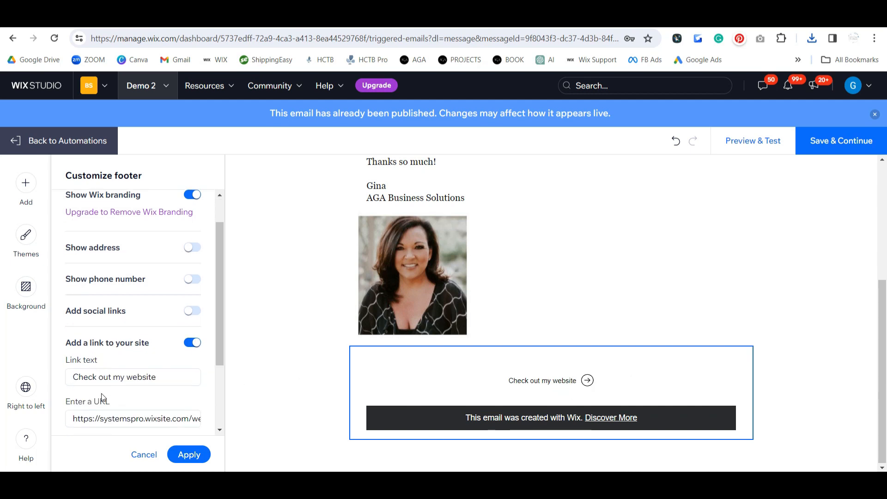
triple_click(121, 359)
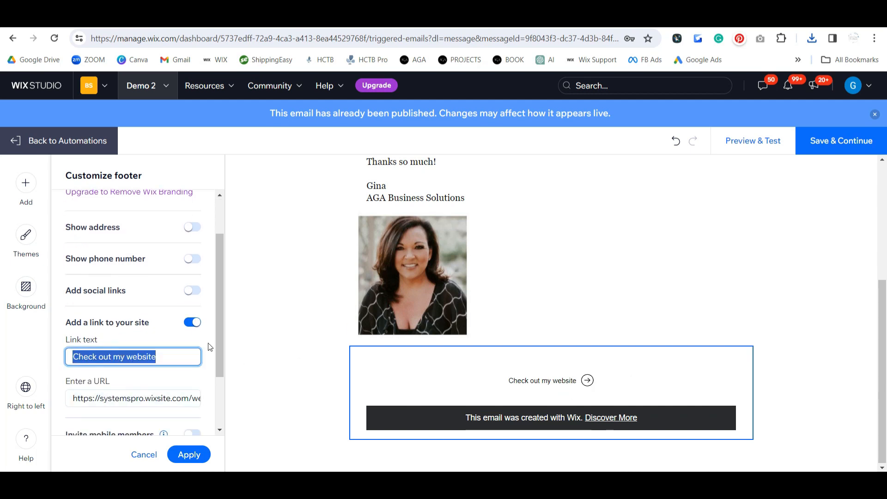
type("AGA Business SOl")
key("BackSpace")
key("BackSpace")
type("olutions")
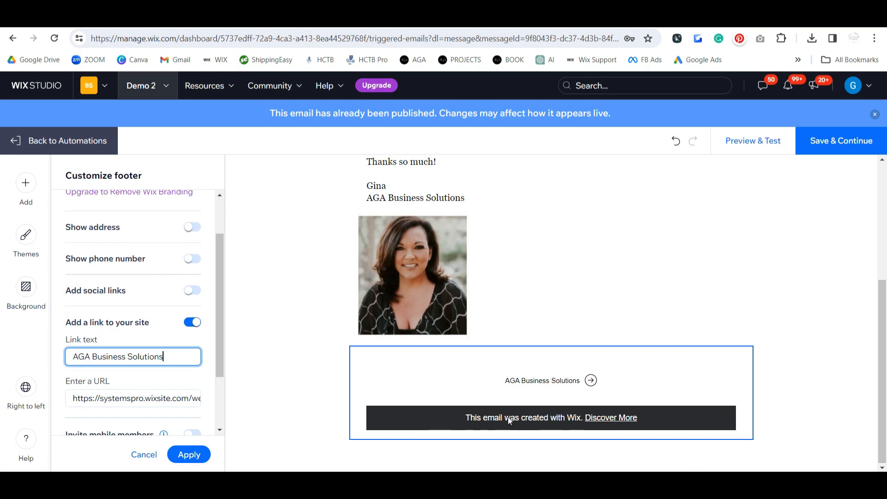
left_click(189, 454)
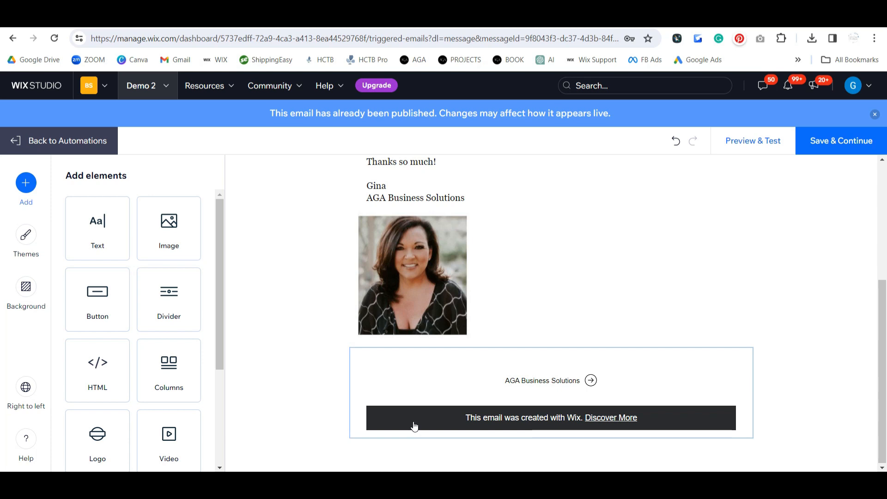
Add a divider below the signature portrait, insert the "Editorial Color (4).jpg" image beneath it and apply
left_click_drag(223, 318, 370, 360)
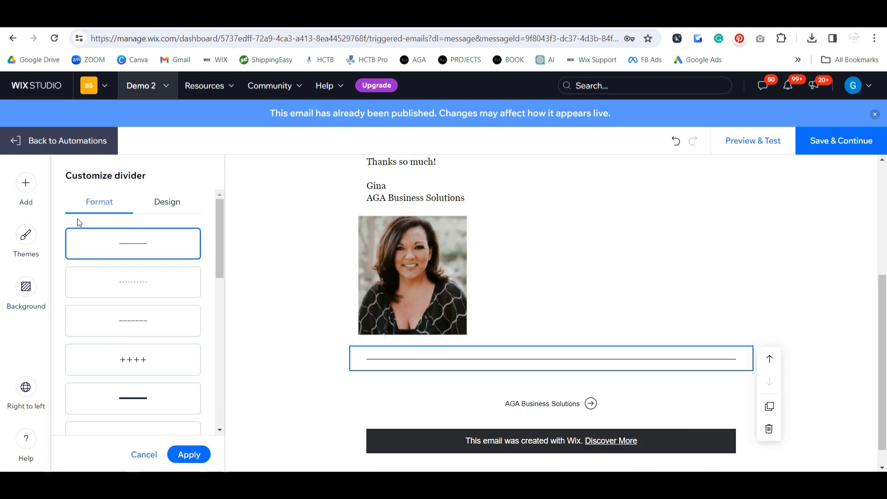
left_click(33, 199)
left_click_drag(184, 224, 442, 353)
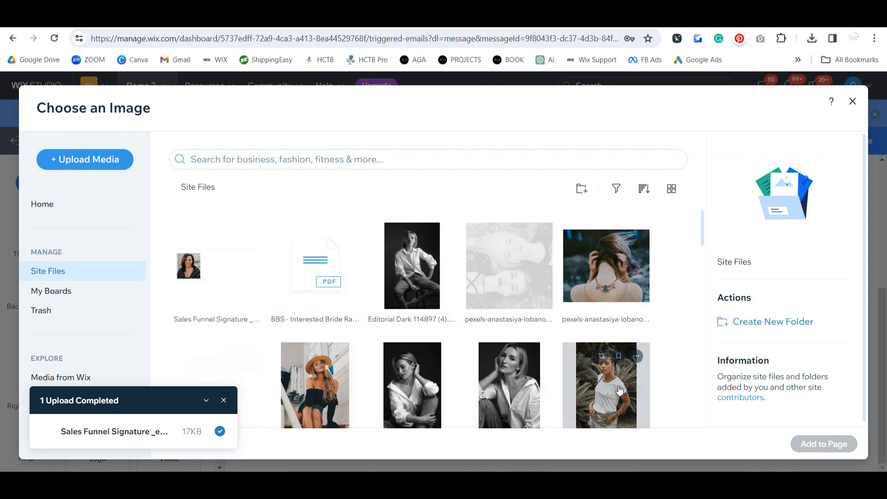
scroll(639, 388, "down", 2)
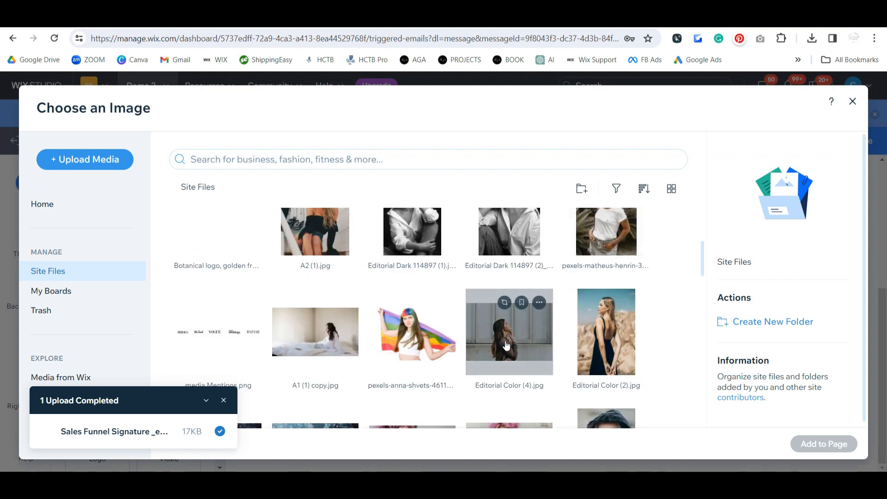
left_click(531, 342)
scroll(600, 383, "down", 2)
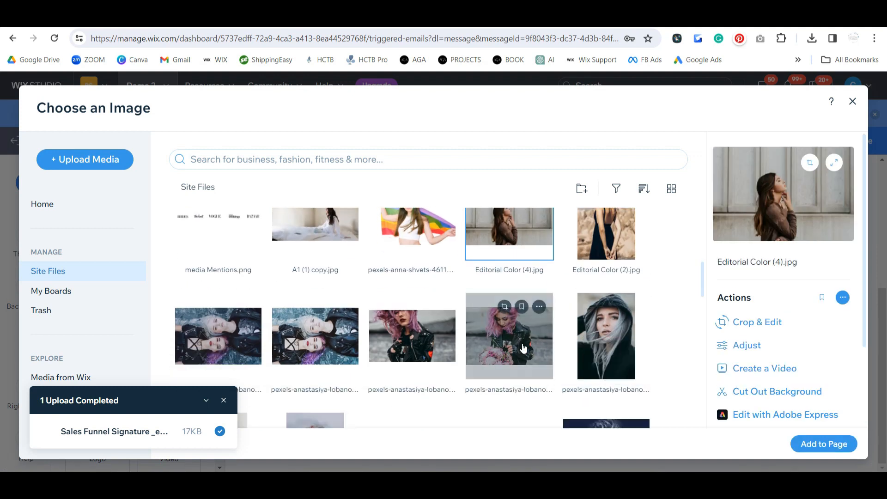
left_click(824, 443)
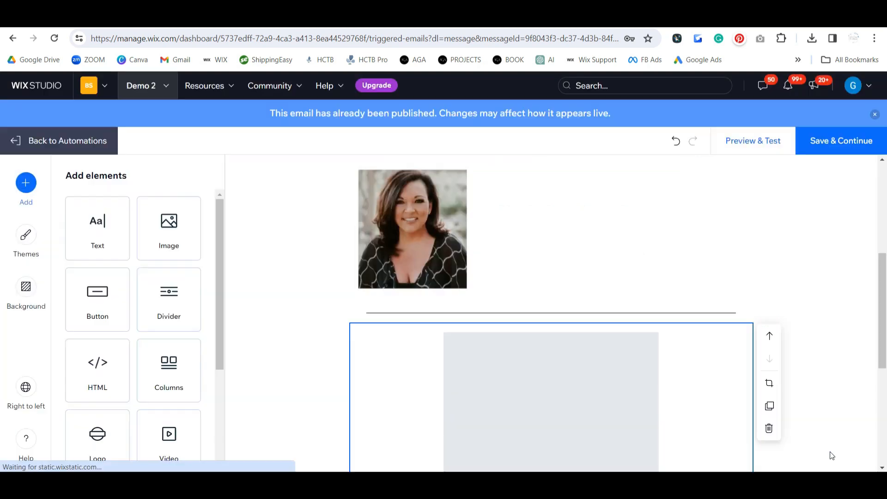
scroll(840, 350, "up", 8)
scroll(842, 351, "down", 4)
scroll(843, 351, "down", 8)
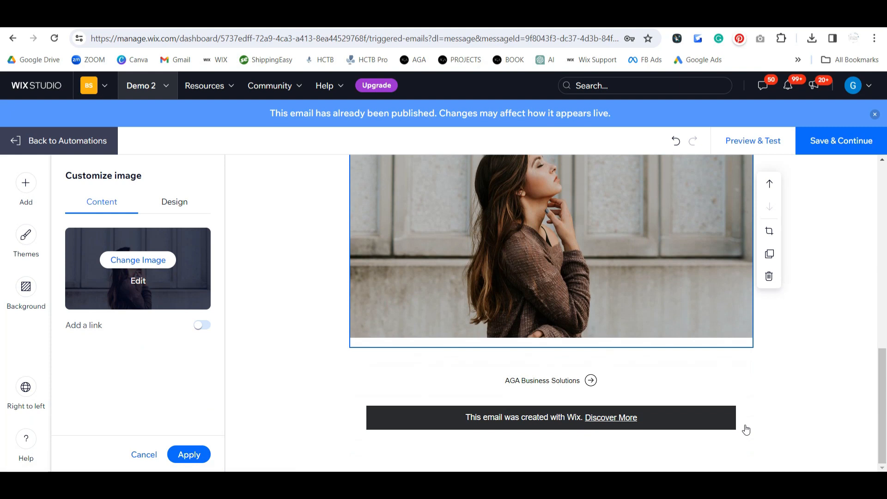
scroll(749, 382, "up", 12)
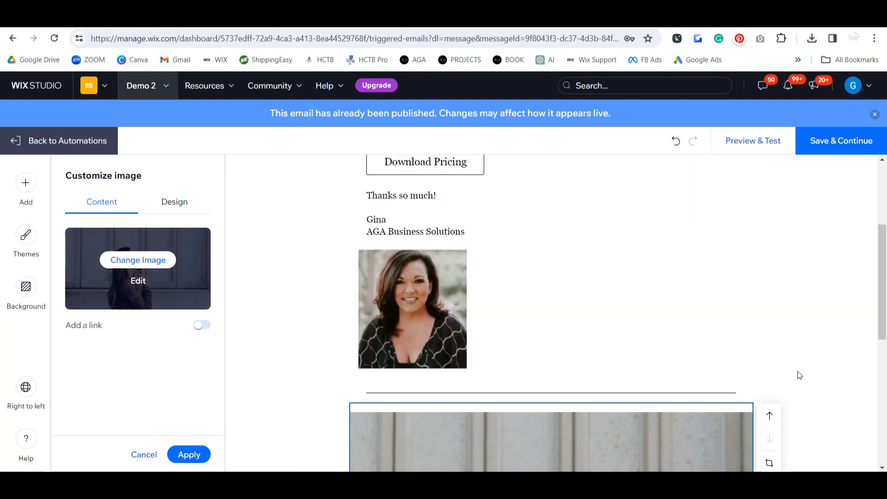
left_click(189, 454)
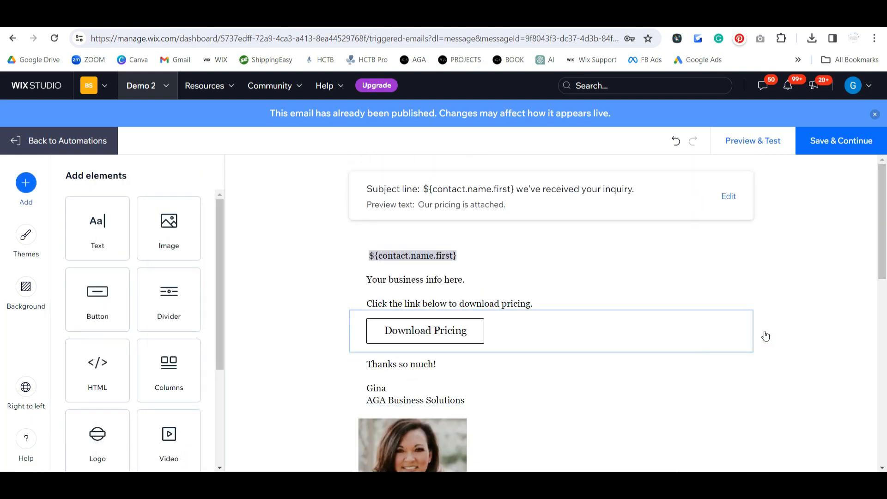
Insert a two-column block above the Download Pricing button, using the preset with text and button beside an image on the right
scroll(472, 341, "down", 2)
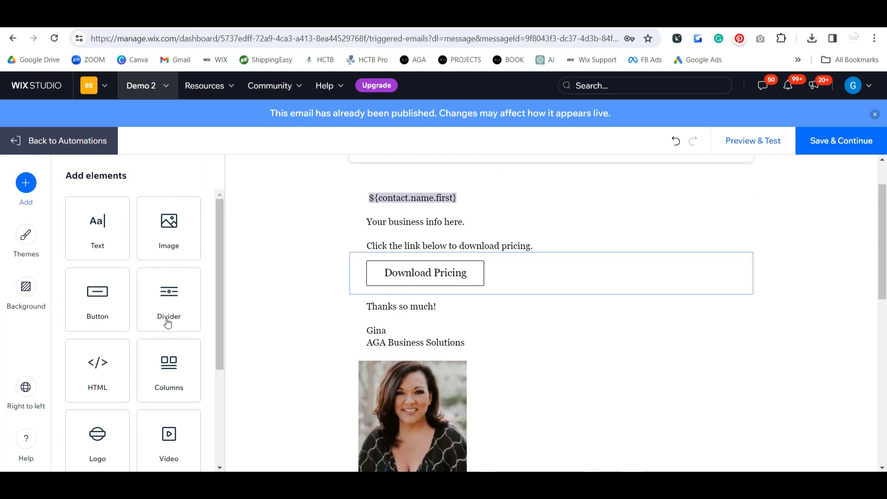
left_click_drag(172, 365, 374, 257)
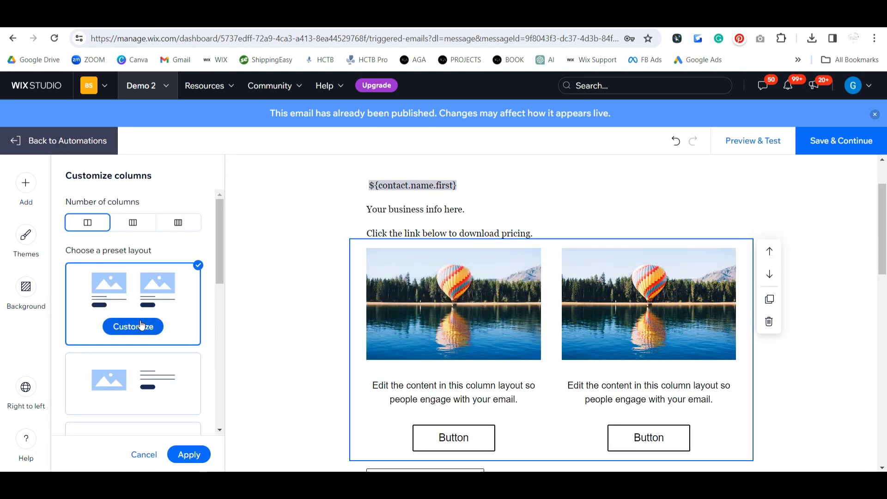
scroll(142, 277, "down", 5)
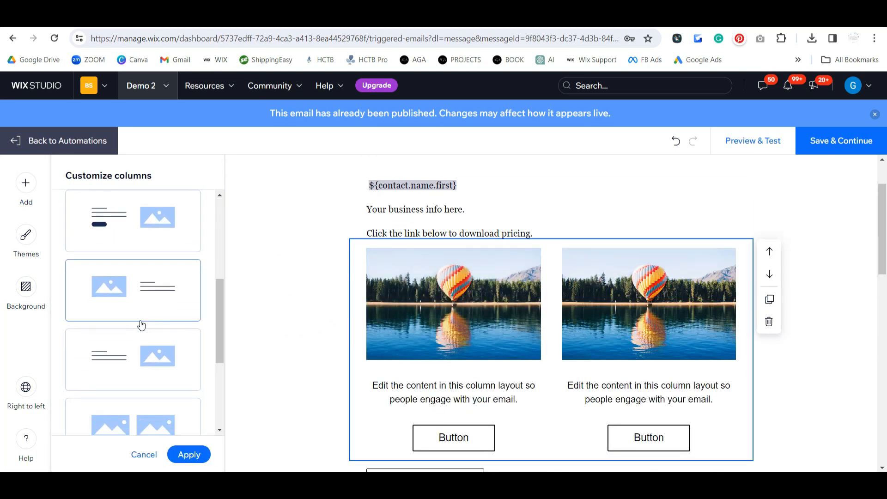
scroll(141, 325, "down", 4)
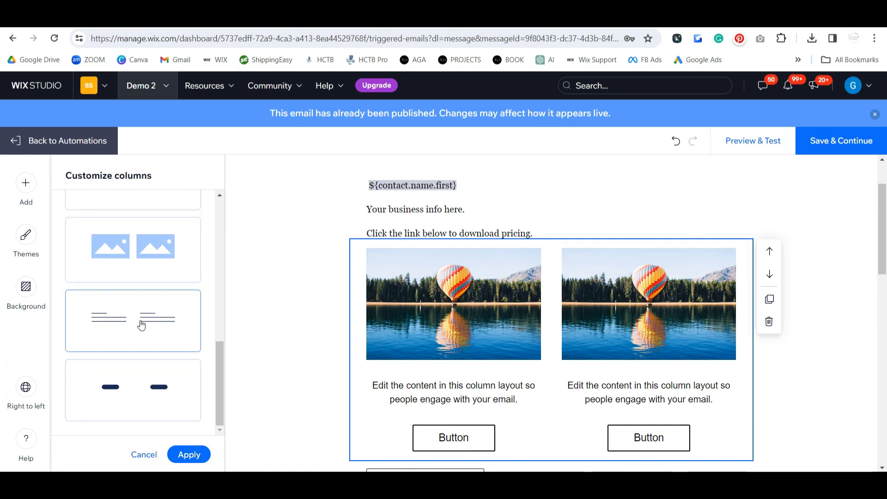
scroll(143, 333, "up", 4)
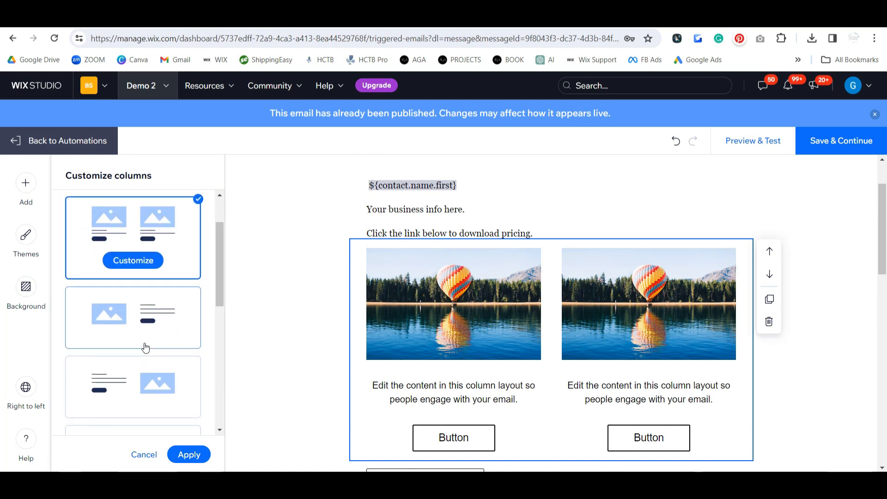
left_click(151, 387)
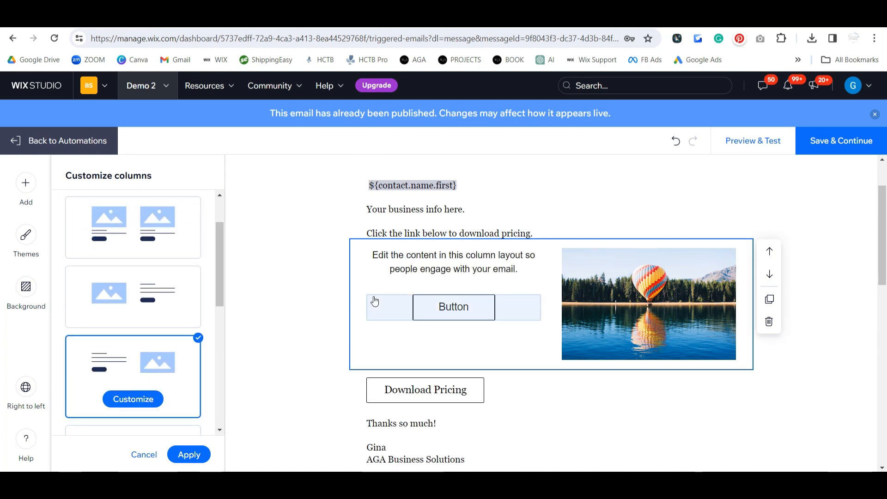
Try the black-and-white portrait of a seated woman from the site files as the column image
left_click(621, 281)
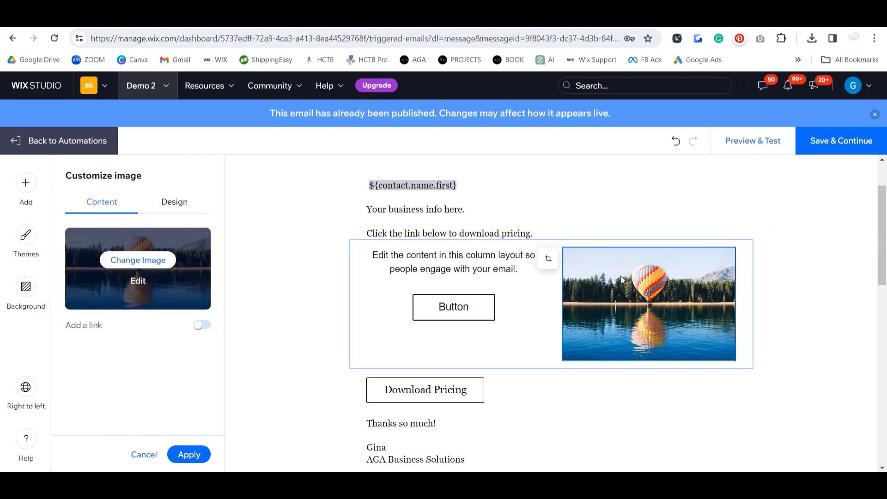
left_click(138, 260)
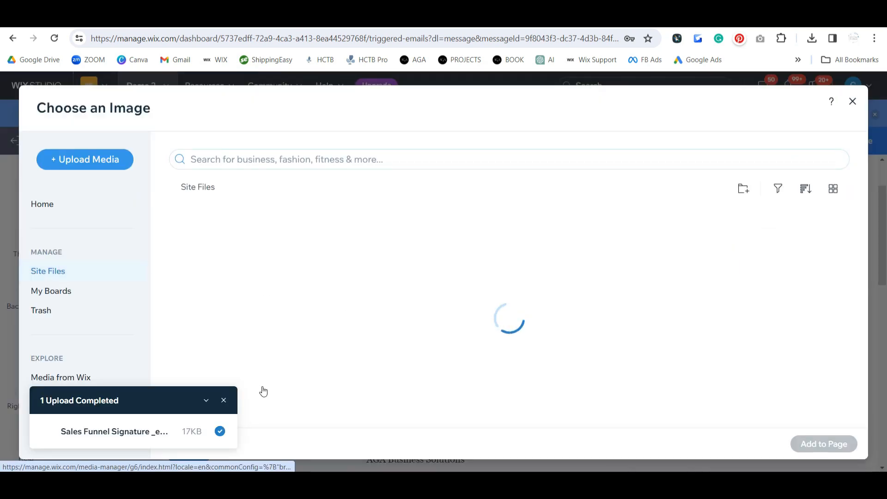
left_click(223, 400)
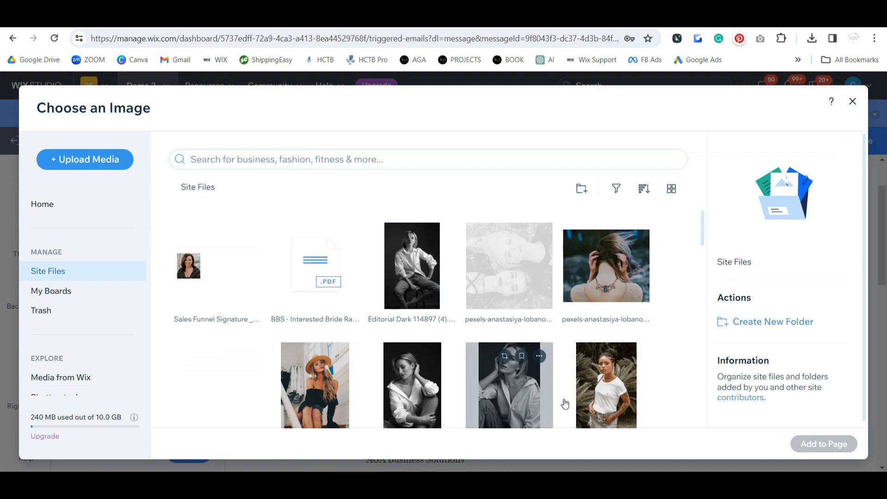
left_click(550, 404)
left_click(835, 444)
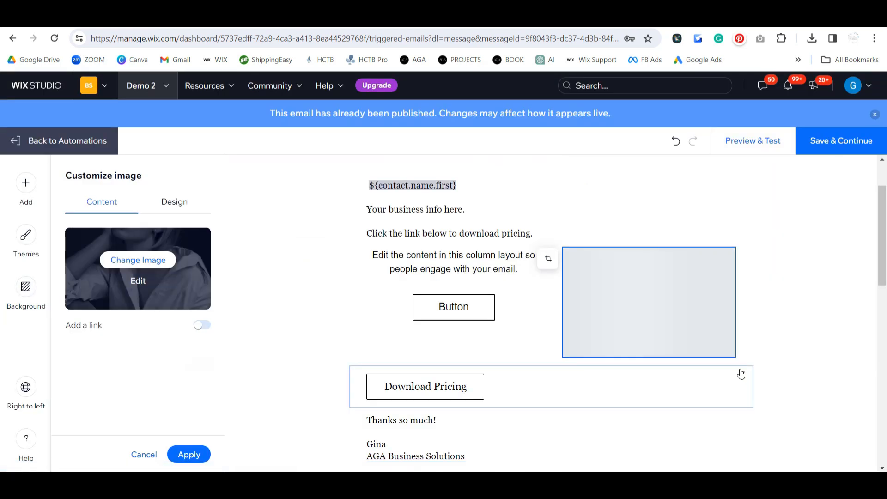
Replace the column image with the site-files photo of two women in leather jackets lying head to head
left_click(139, 260)
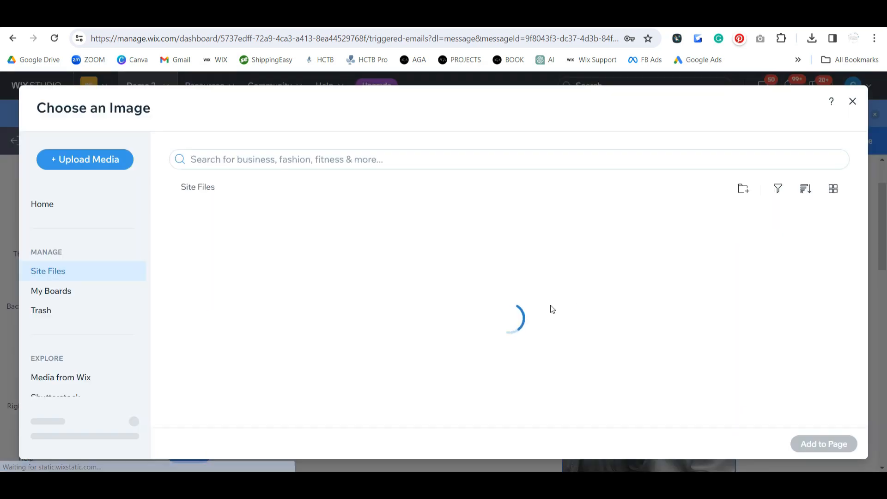
scroll(623, 306, "down", 3)
scroll(623, 306, "down", 3)
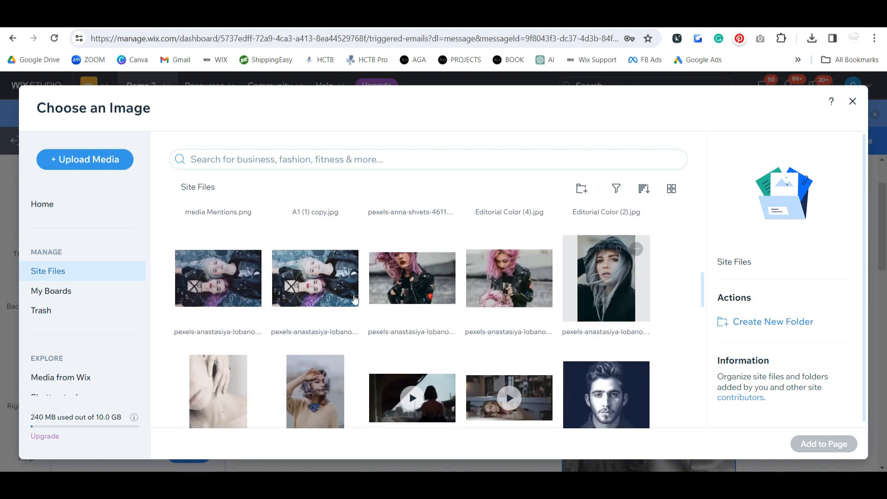
left_click(315, 277)
left_click(820, 446)
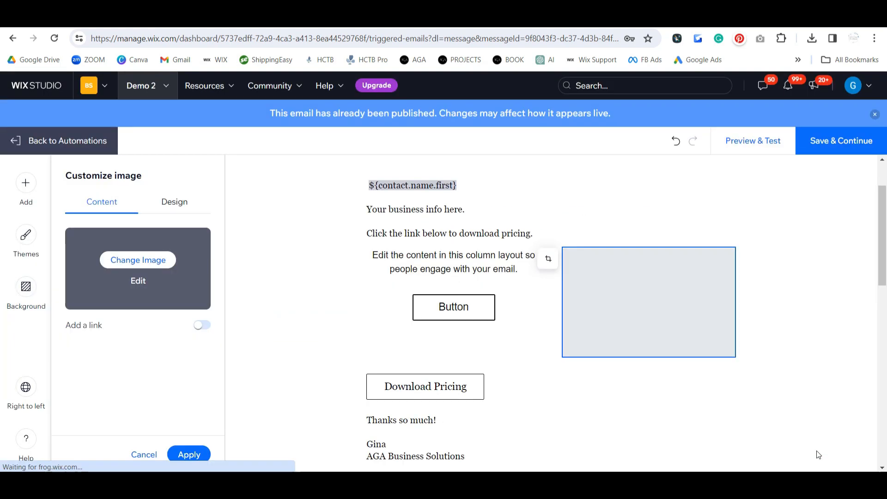
Delete the line "Click the link below to download pricing." from the greeting text block
left_click(480, 269)
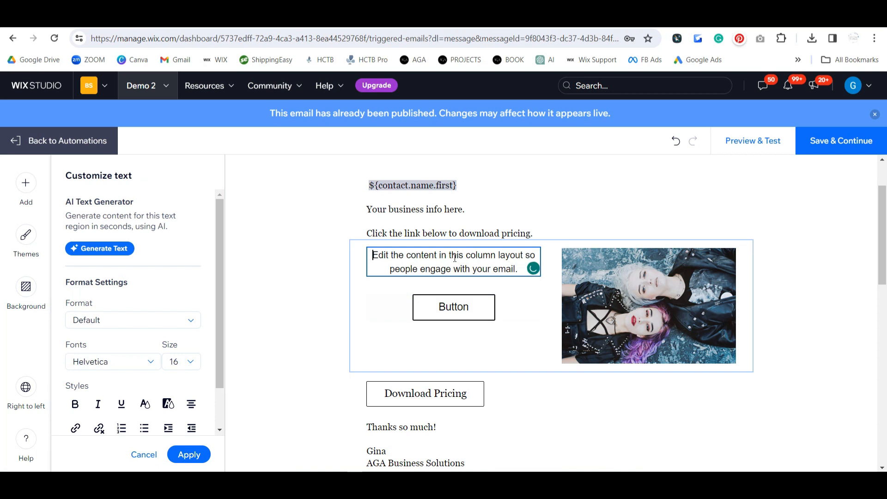
left_click(446, 237)
triple_click(445, 232)
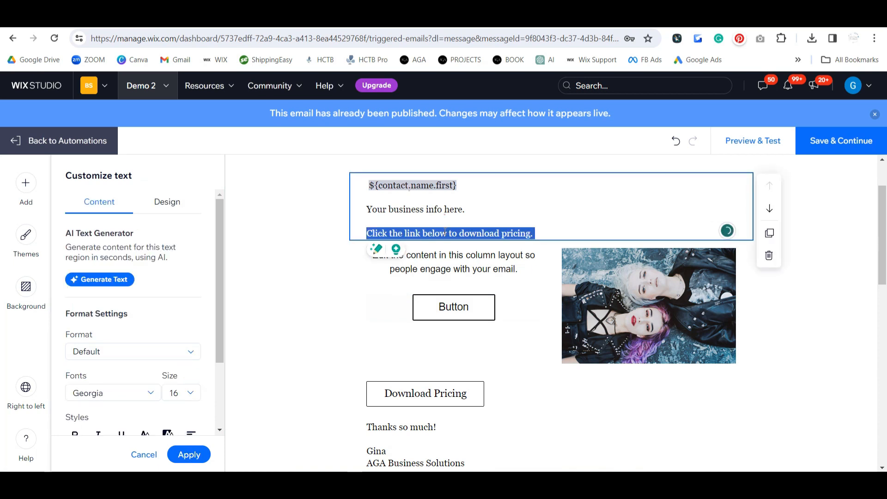
key("BackSpace")
key("BackSpace")
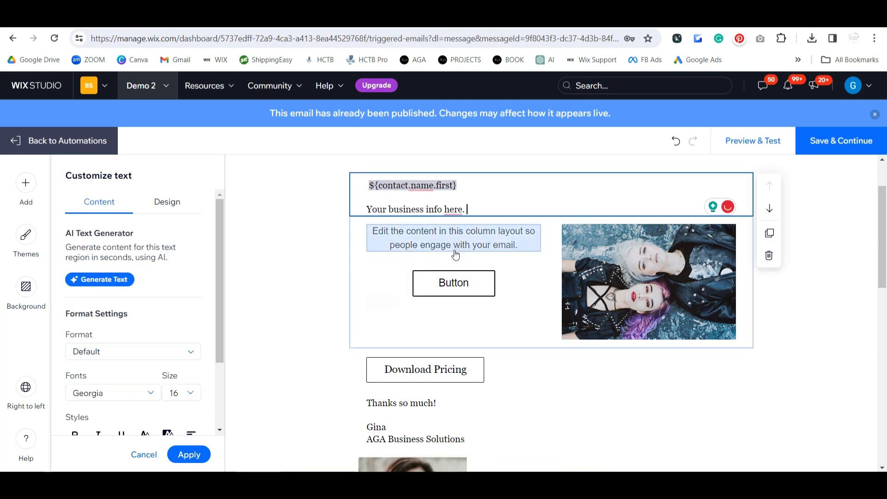
Replace the column's placeholder text with "CLICK THE LINK BELOW TO DOWNLOAD OUR PRICING"
double_click(452, 252)
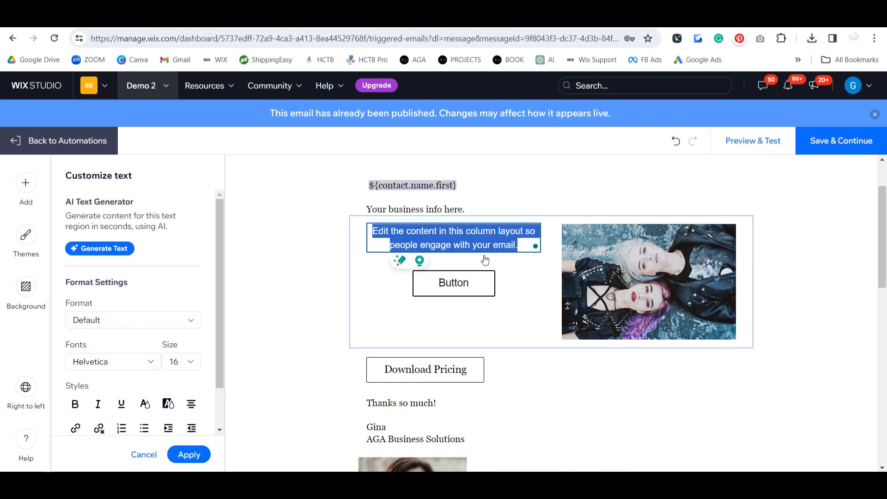
type("CLIC")
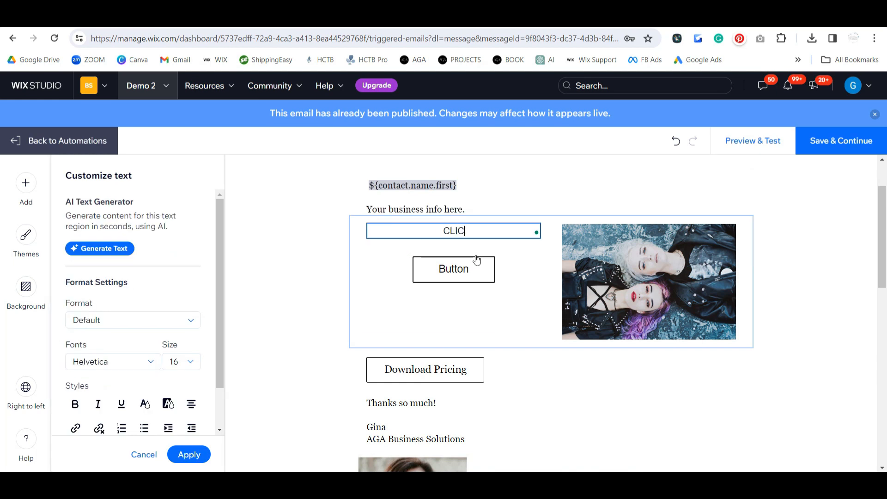
type("K THE LINK BEL")
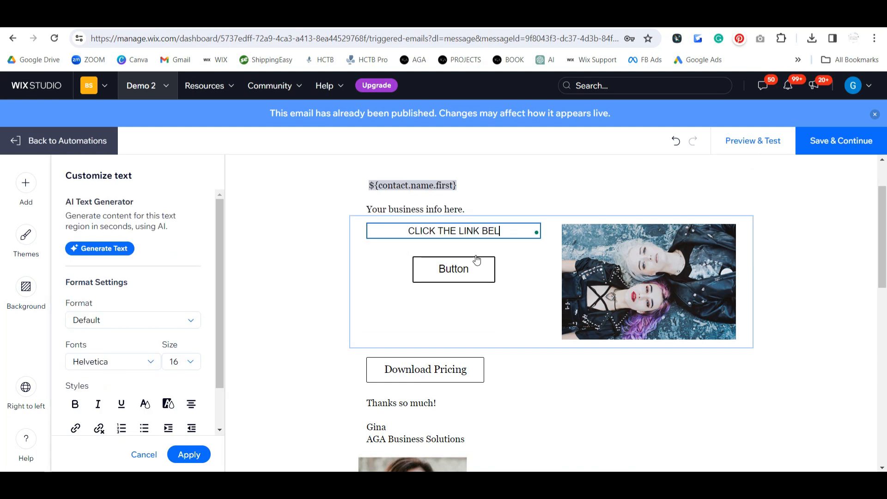
type("OW TO DOWNLOA")
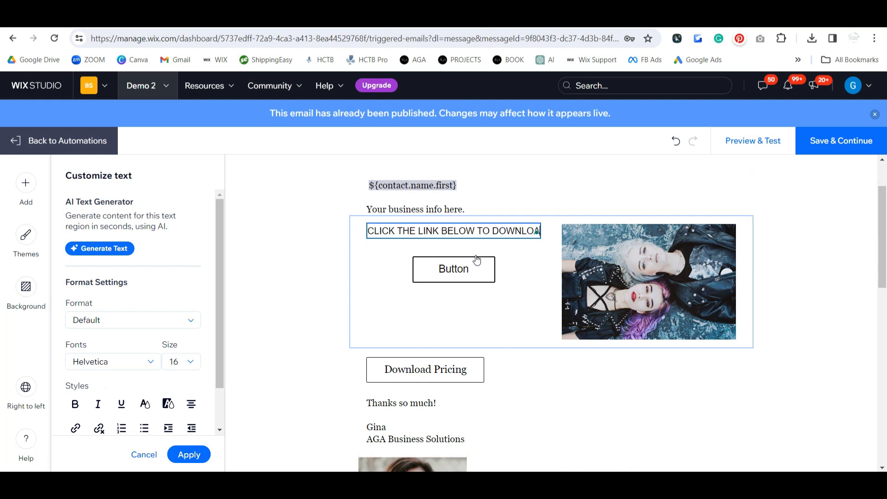
type("D OUR PRICING")
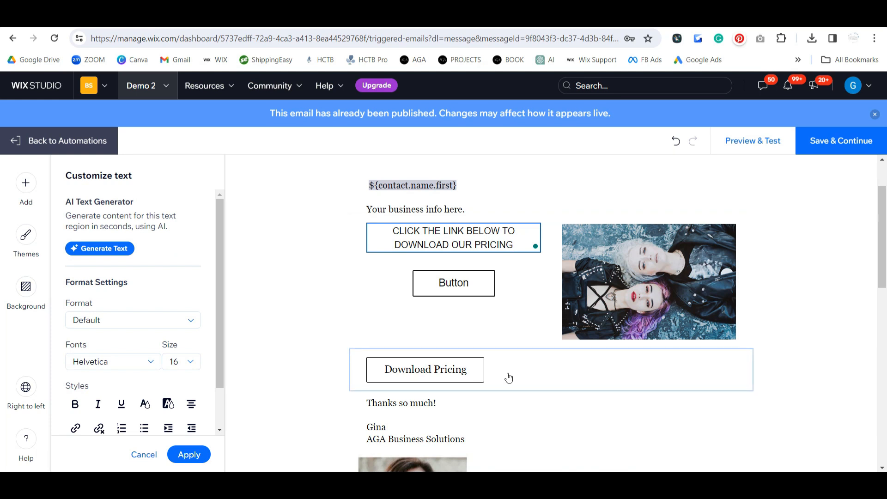
Add a blank line after "Your business info here." in the greeting text block
left_click(479, 208)
left_click(478, 208)
key("Return")
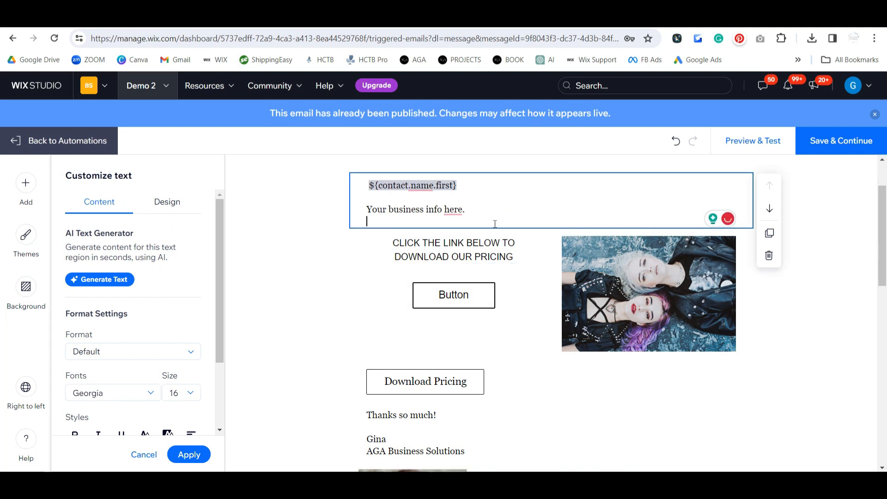
Delete the separate Download Pricing button below the two-column block
left_click(763, 294)
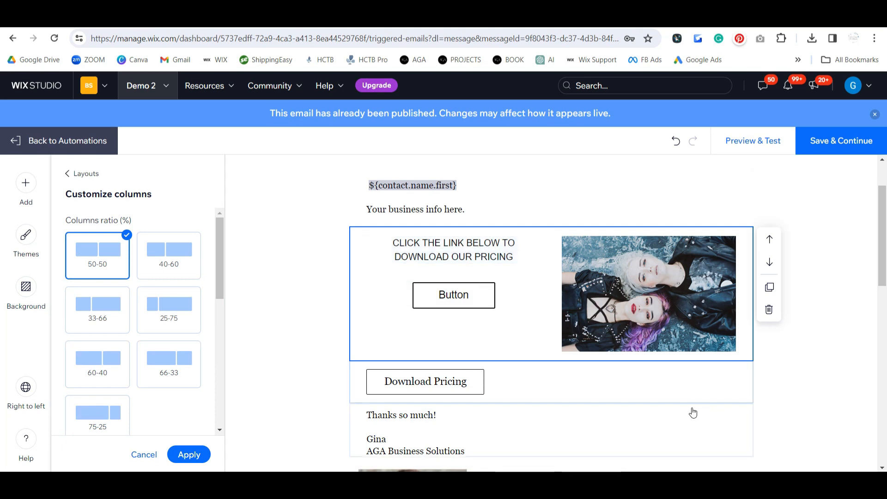
left_click(741, 383)
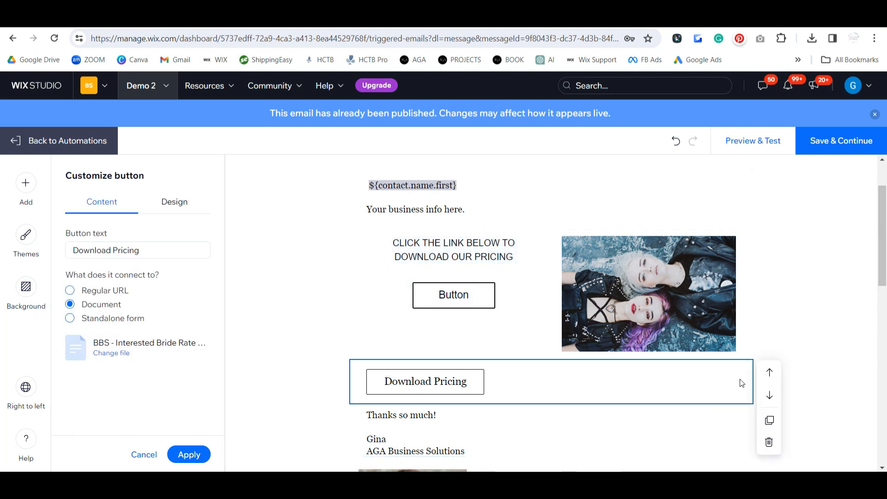
left_click(768, 442)
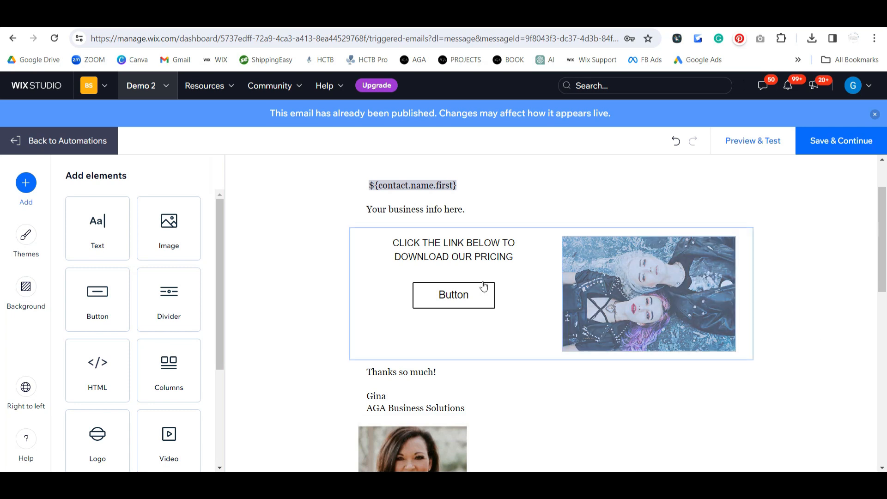
Change the two-column block to the preset with the image on the left and the text and button on the right
left_click(530, 288)
left_click(541, 268)
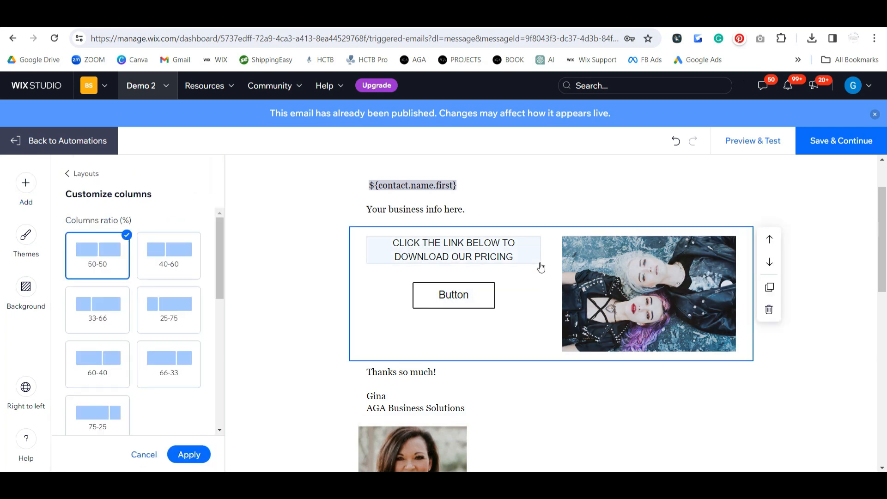
left_click(70, 175)
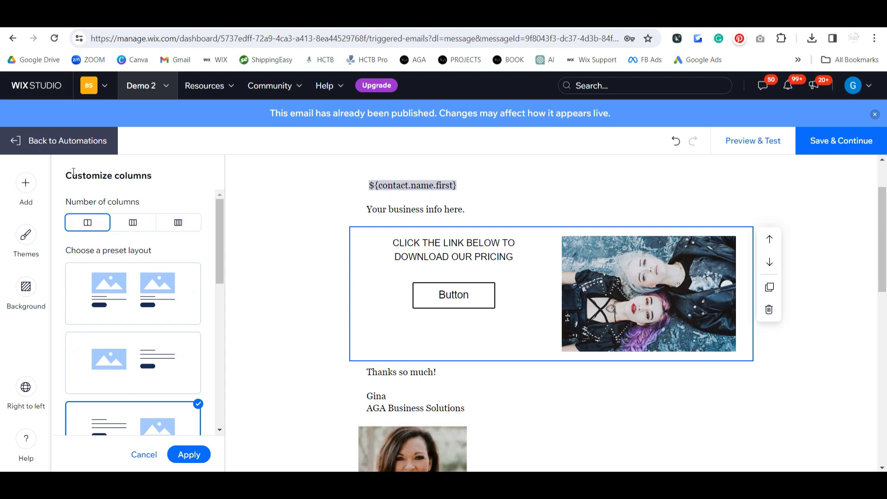
left_click(145, 347)
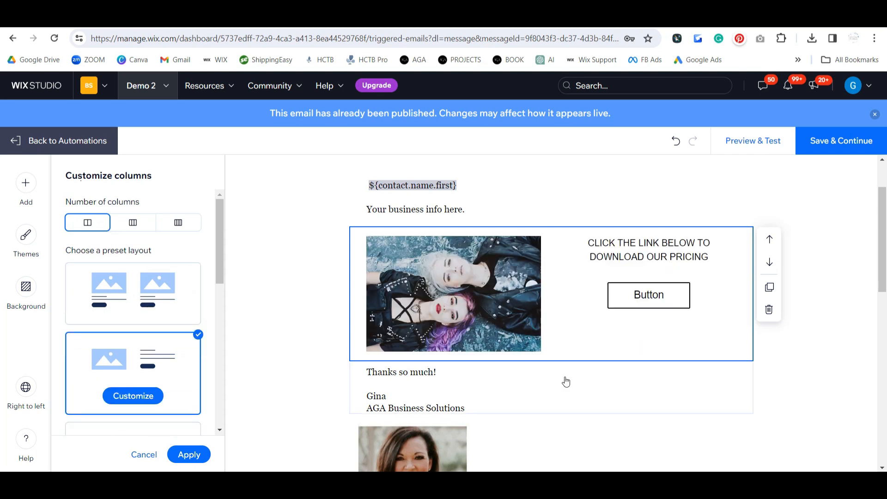
left_click(679, 390)
scroll(873, 338, "up", 1)
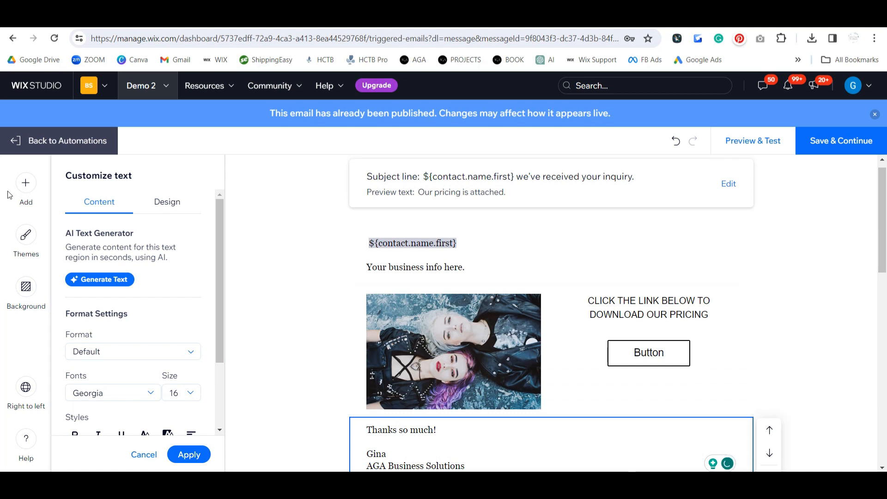
Insert a two-column block between the divider and the large image, using the preset with only two buttons
left_click(29, 186)
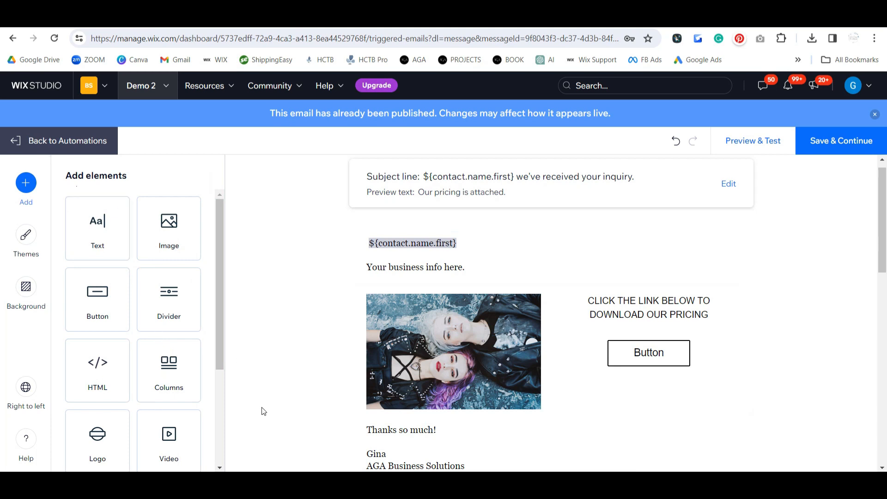
scroll(158, 361, "down", 3)
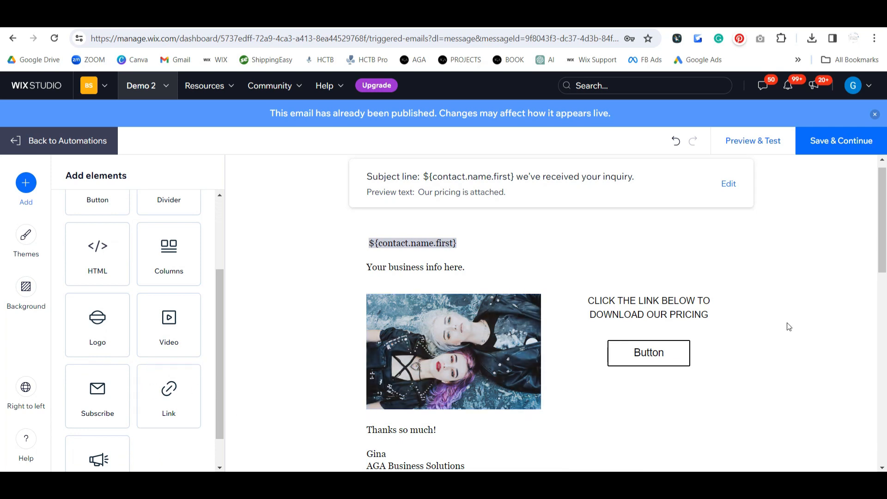
scroll(790, 323, "down", 2)
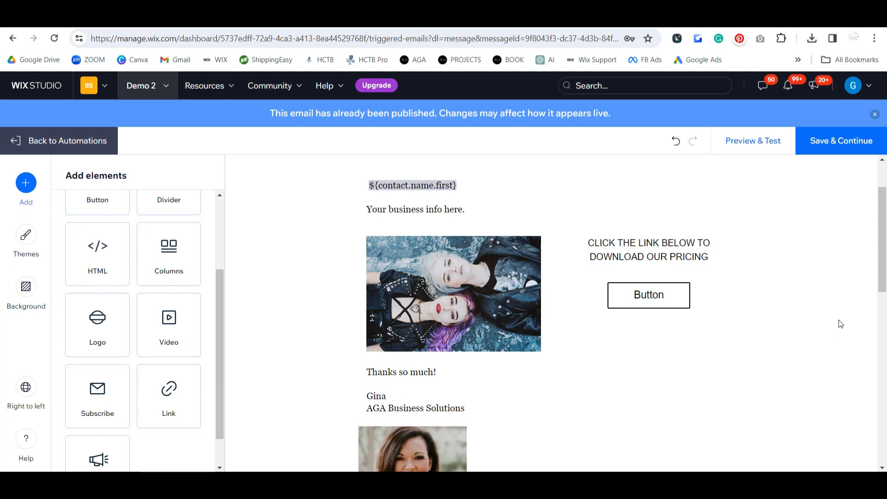
scroll(769, 289, "down", 4)
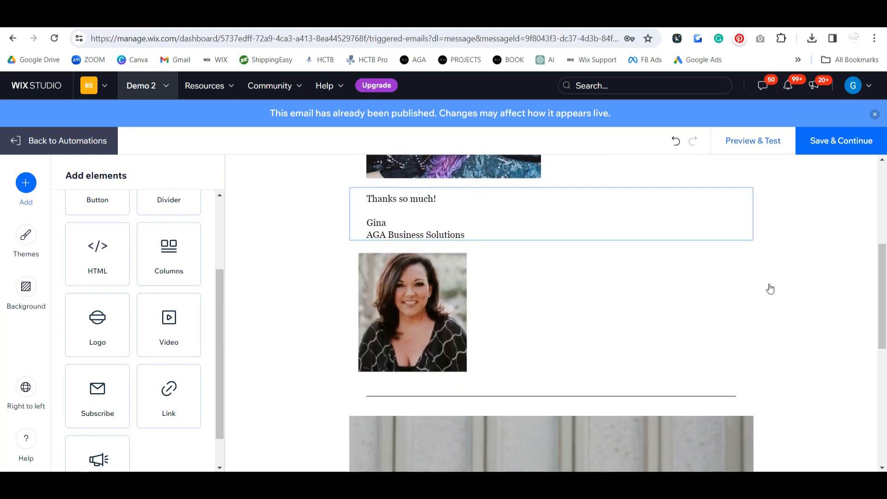
mouse_move(178, 259)
left_mouse_down()
mouse_move(200, 290)
mouse_move(425, 413)
mouse_move(442, 437)
mouse_move(462, 199)
mouse_move(506, 466)
mouse_move(513, 323)
left_mouse_up()
scroll(126, 317, "down", 5)
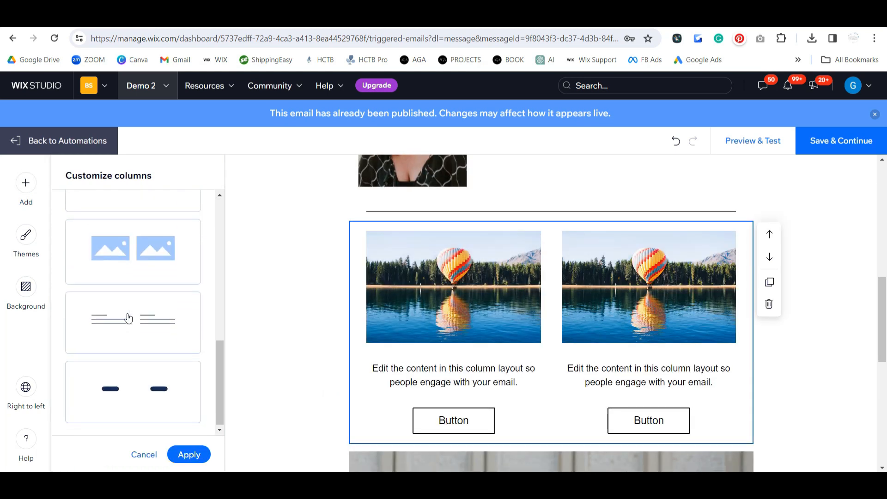
left_click(143, 406)
Change the text of the first button in the two-button row to "BOOK A FREE CONSULTATION"
left_click(453, 242)
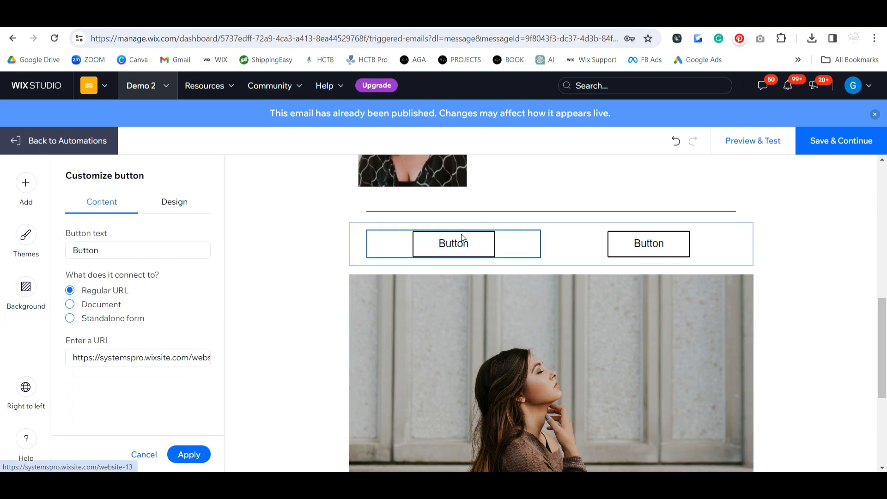
left_click(119, 245)
double_click(120, 245)
type("BOOK A FREE CONSULTATION")
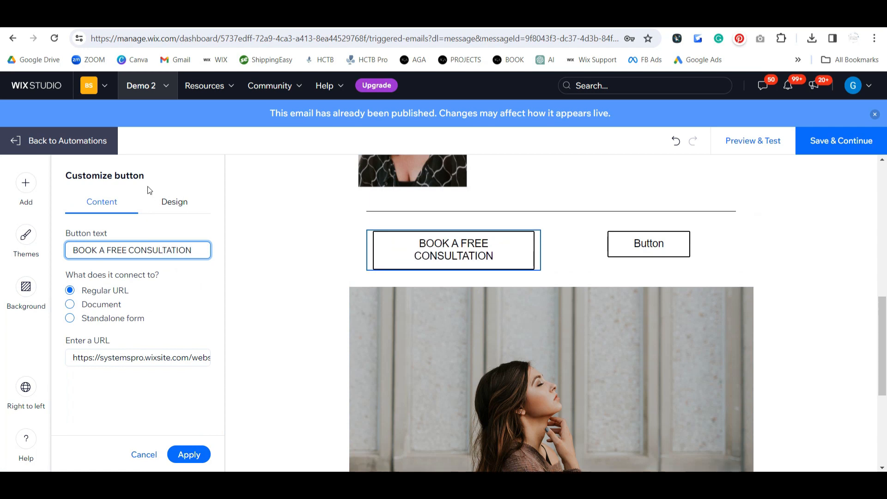
Change the text of the second button in the row to "SECURE YOUR DATE WITH A DEPOSIT"
left_click(660, 253)
left_click(147, 254)
double_click(147, 252)
type("SECURE YOUR DATE WITH A DEPOSIT")
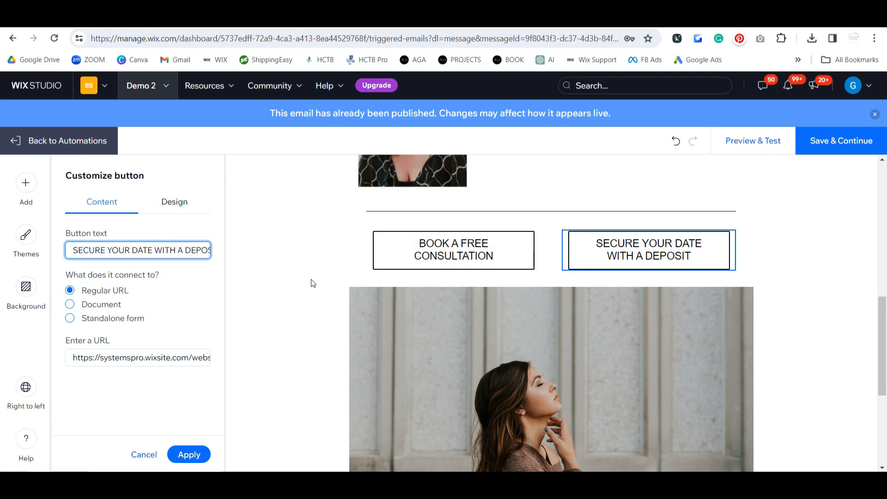
Check where the URL link is set for the "BOOK A FREE CONSULTATION" button, and close its settings
left_click(510, 249)
left_click(480, 253)
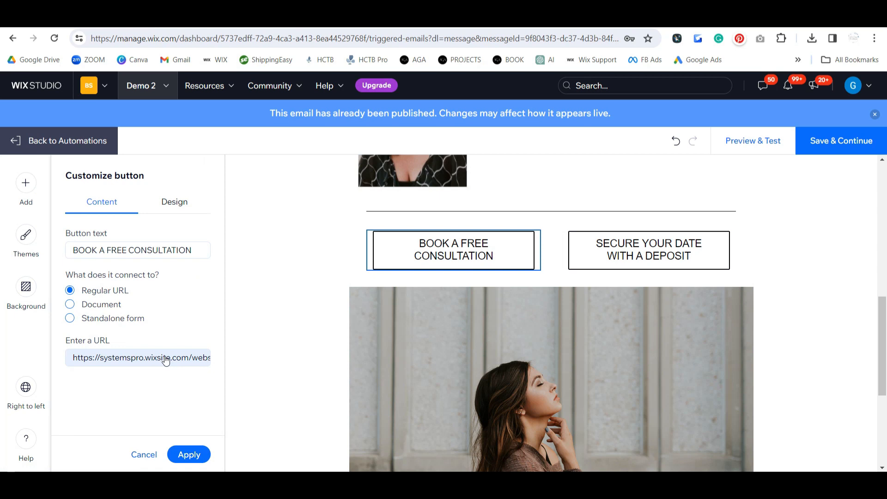
left_click(287, 280)
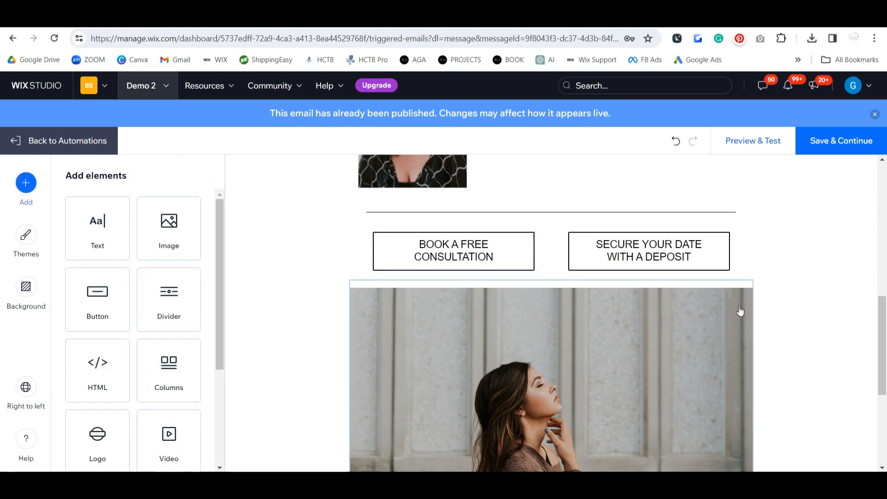
Leave the email editor and save the automation that sends the inquiry reply email
scroll(739, 313, "up", 5)
scroll(740, 311, "up", 1)
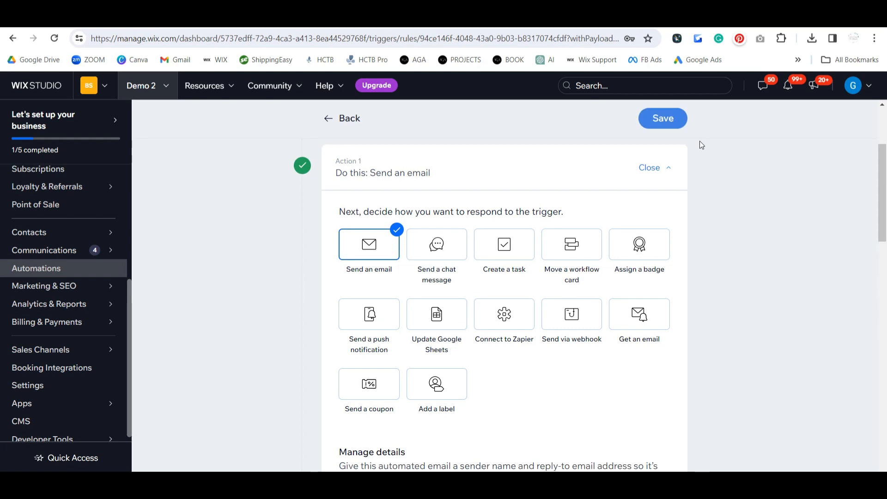
left_click(663, 119)
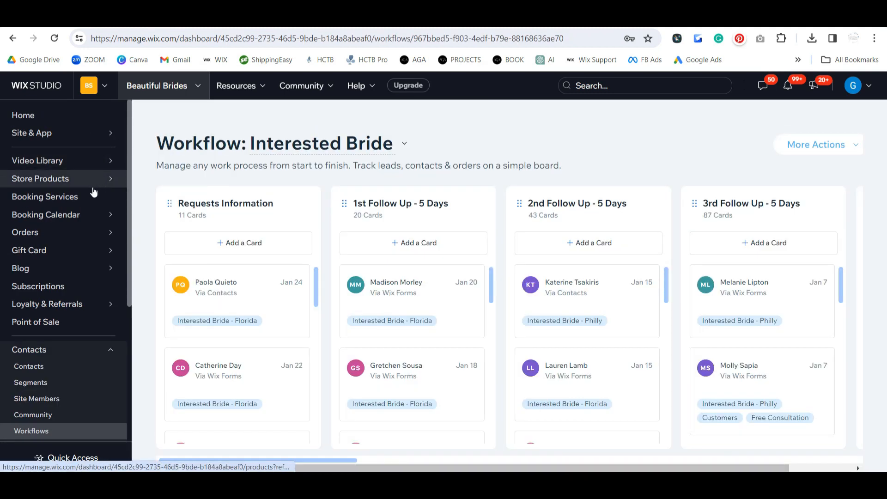
In the Interested Bride workflow, open the full contact page of the second card under 2nd Follow Up - 5 Days
left_click_drag(347, 460, 305, 450)
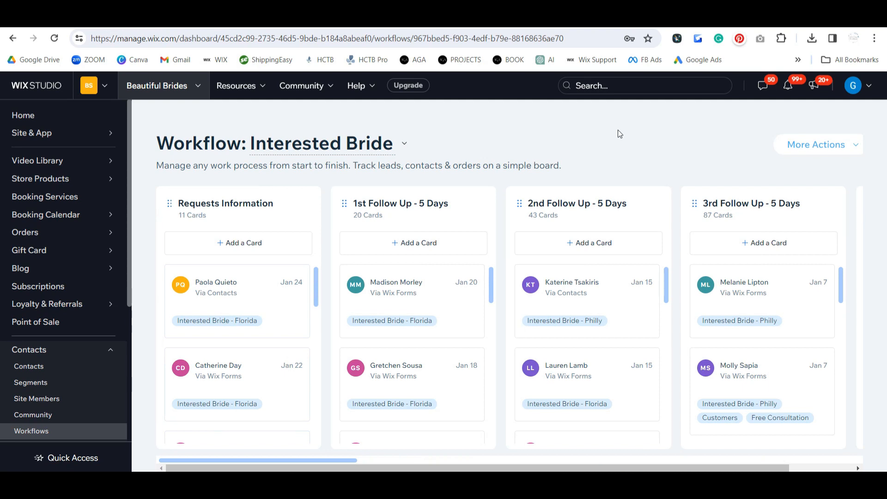
left_click(562, 373)
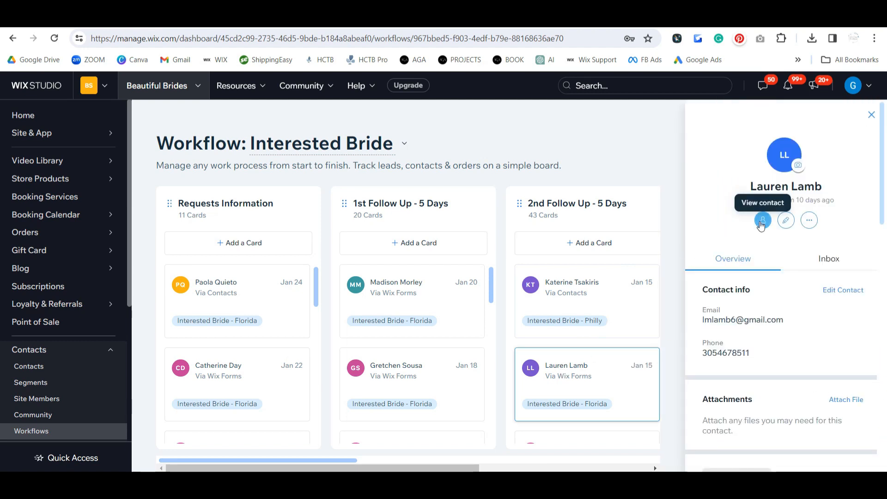
left_click(763, 220)
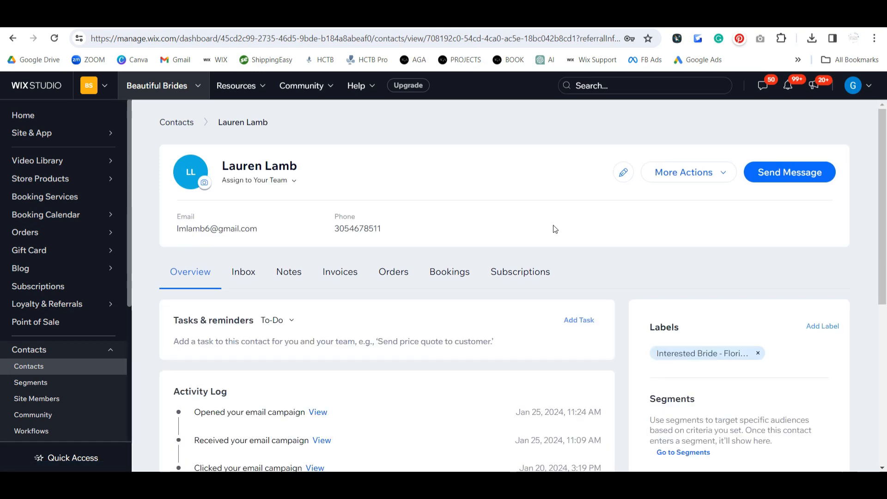
Examine the contact's notes and the activity log of received, opened and clicked email campaigns
scroll(548, 225, "down", 3)
scroll(539, 230, "up", 3)
scroll(324, 323, "down", 3)
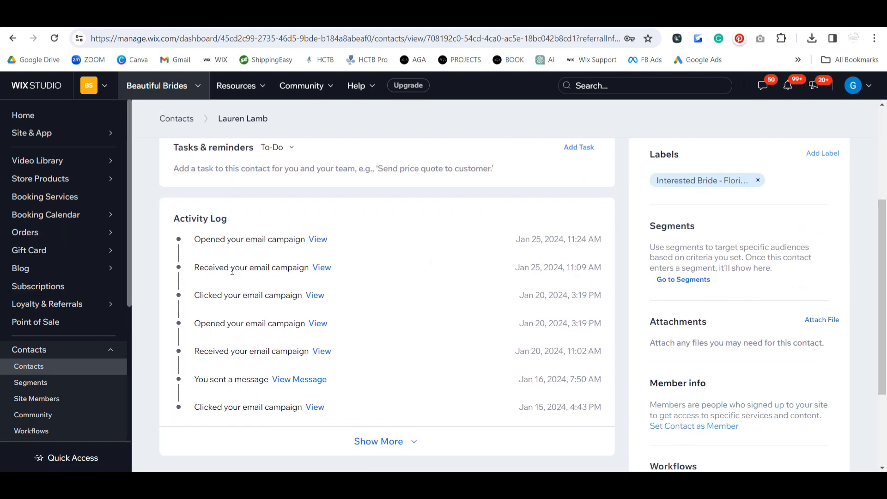
scroll(414, 295, "up", 2)
scroll(437, 311, "up", 2)
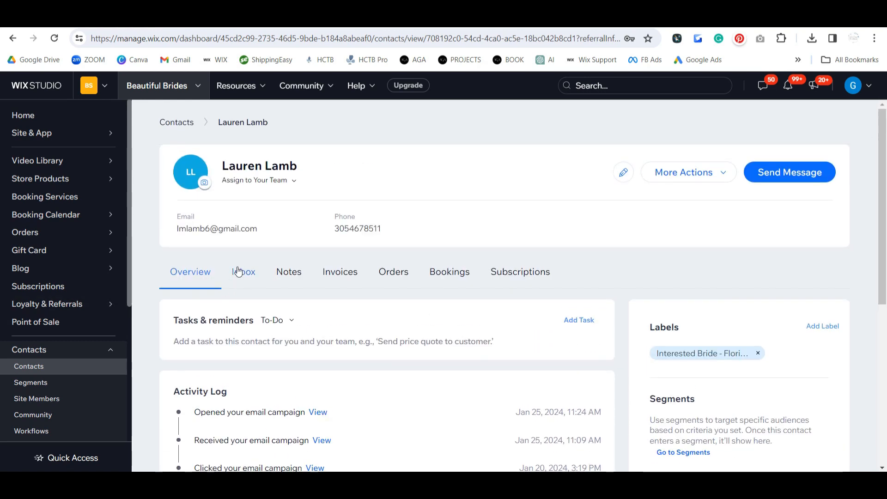
left_click(299, 278)
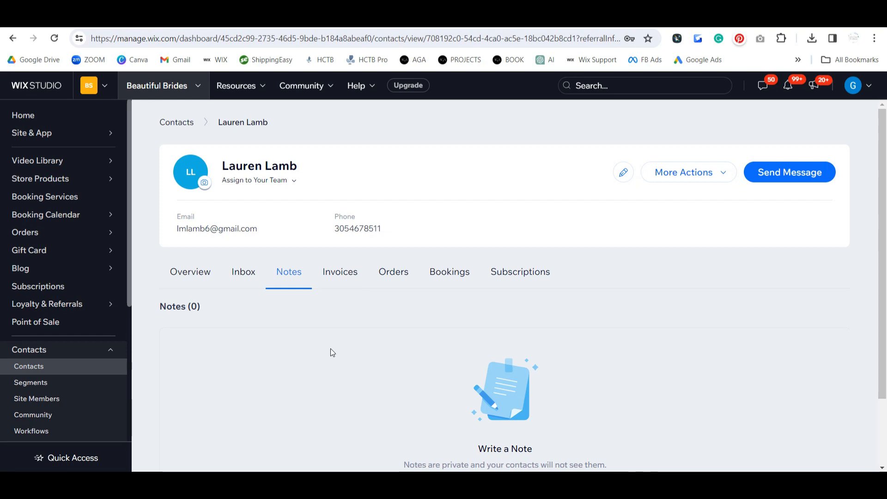
left_click(185, 276)
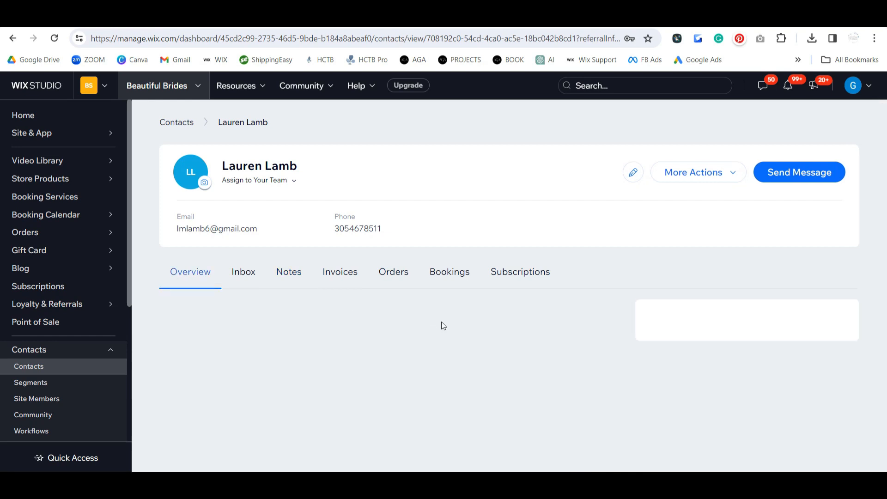
scroll(472, 330, "down", 2)
scroll(321, 338, "up", 1)
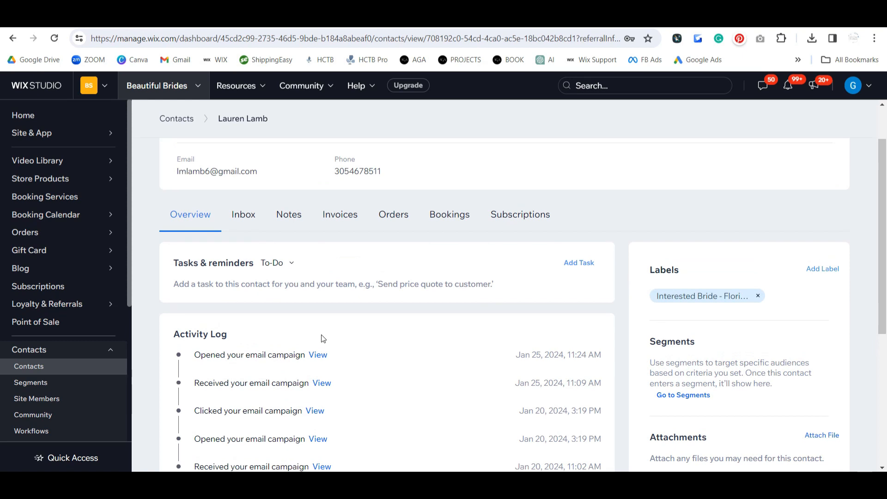
scroll(335, 343, "down", 2)
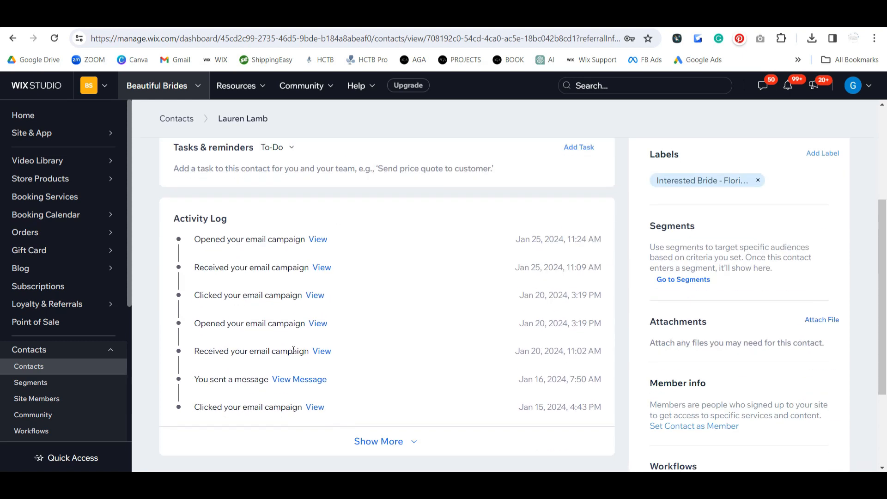
Go to the Automations page of the Beautiful Brides site and look through the numbered follow-up automations
scroll(72, 293, "down", 3)
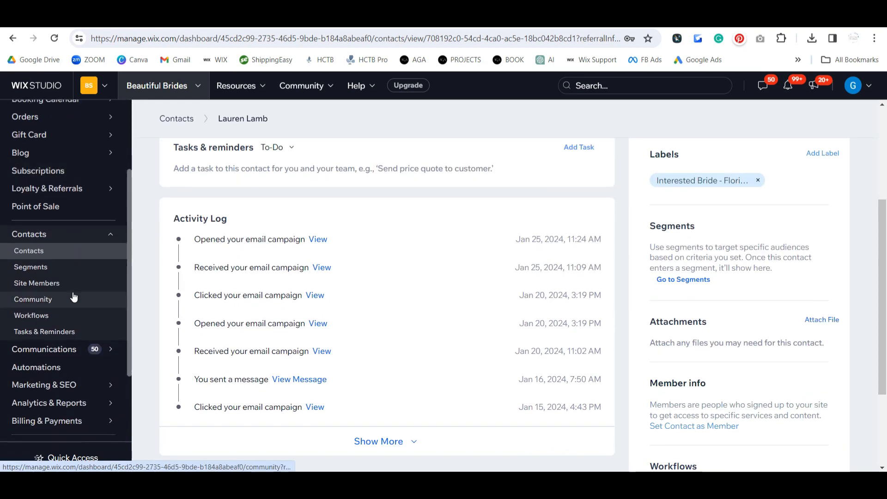
left_click(54, 367)
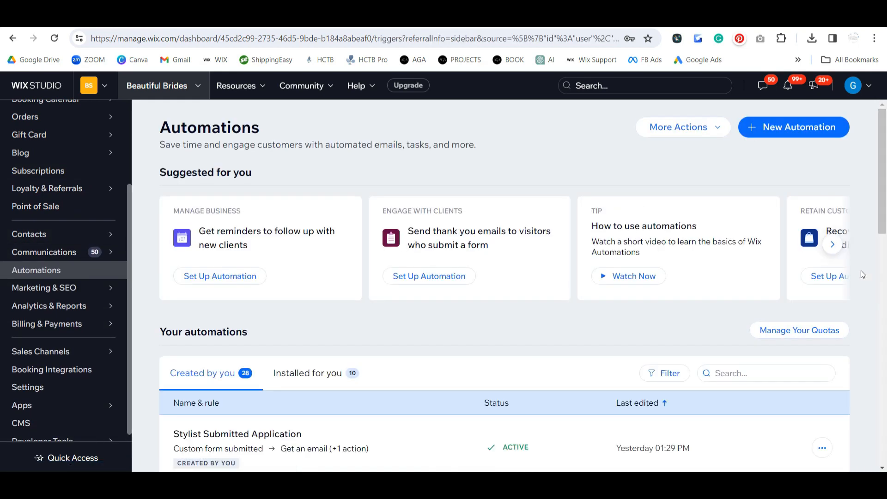
scroll(861, 272, "down", 2)
scroll(861, 271, "down", 10)
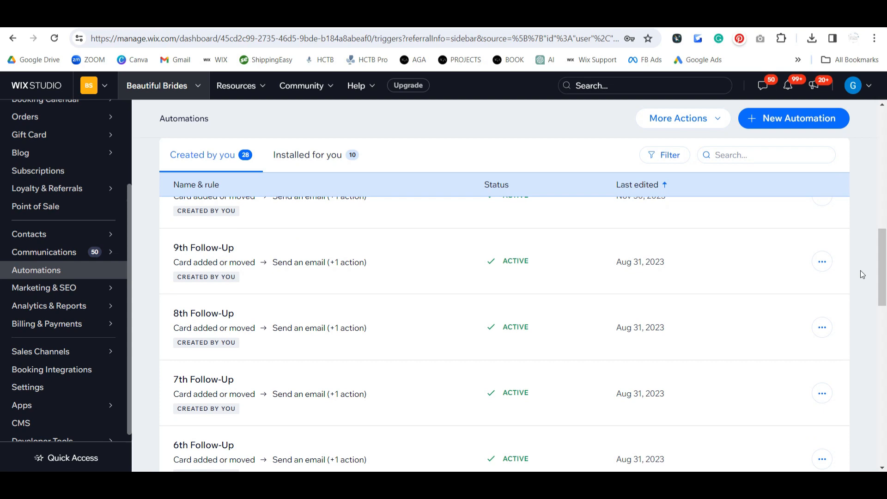
scroll(860, 271, "down", 7)
scroll(242, 276, "up", 8)
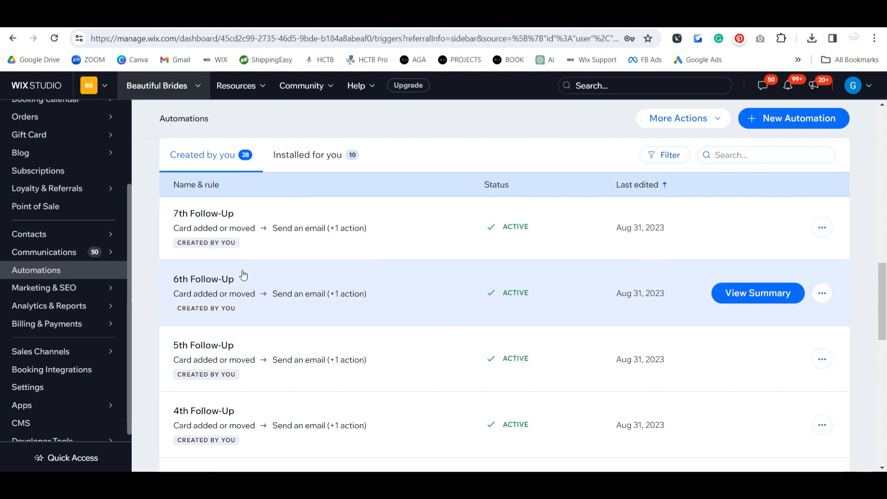
Return to the Interested Bride workflow board and view which other workflows are available
mouse_move(61, 235)
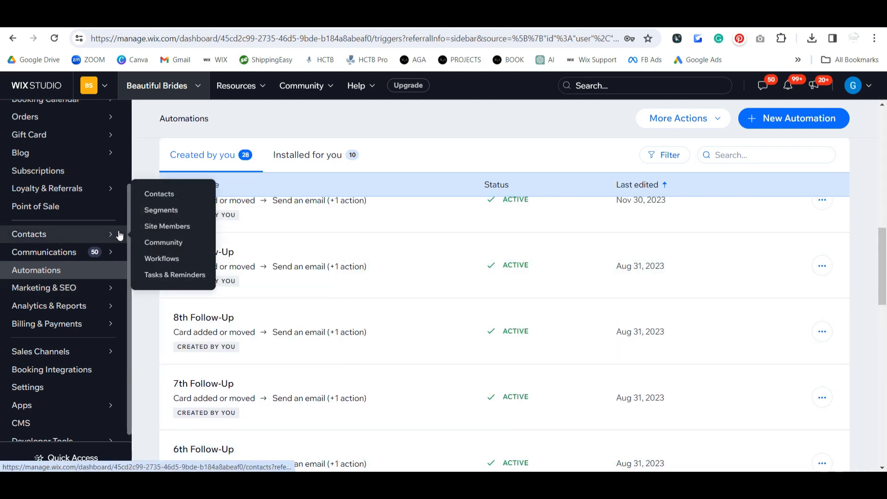
left_click(162, 258)
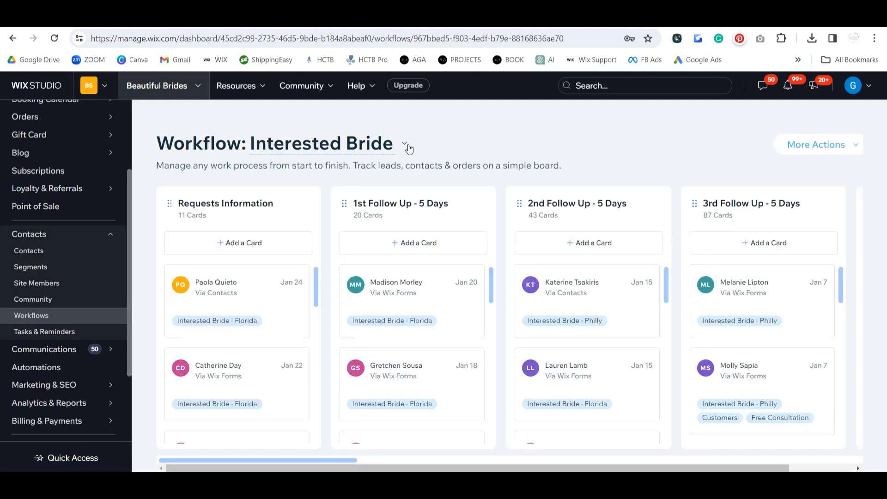
left_click(405, 145)
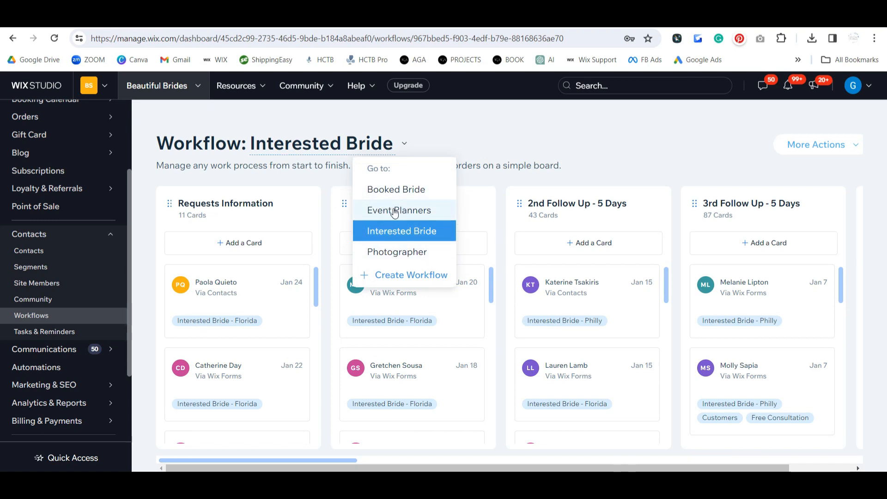
left_click(457, 128)
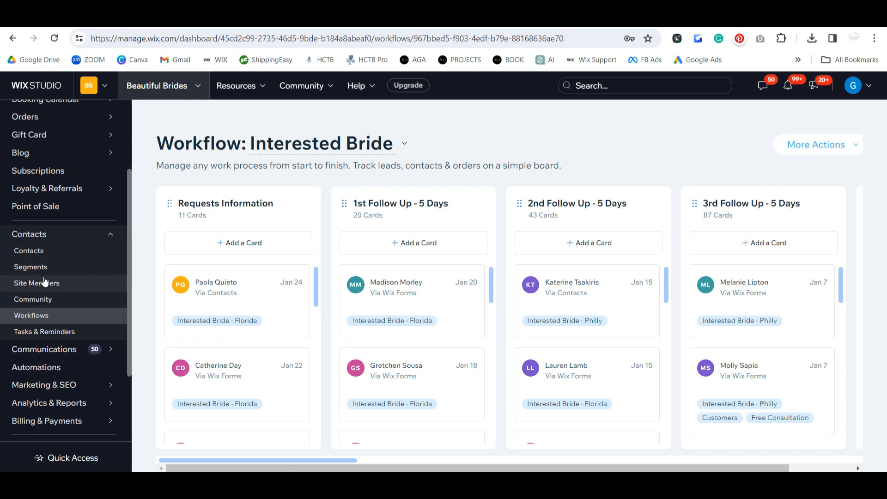
Go back to the automations list and view the summary of the 4th Follow-Up automation
left_click(49, 372)
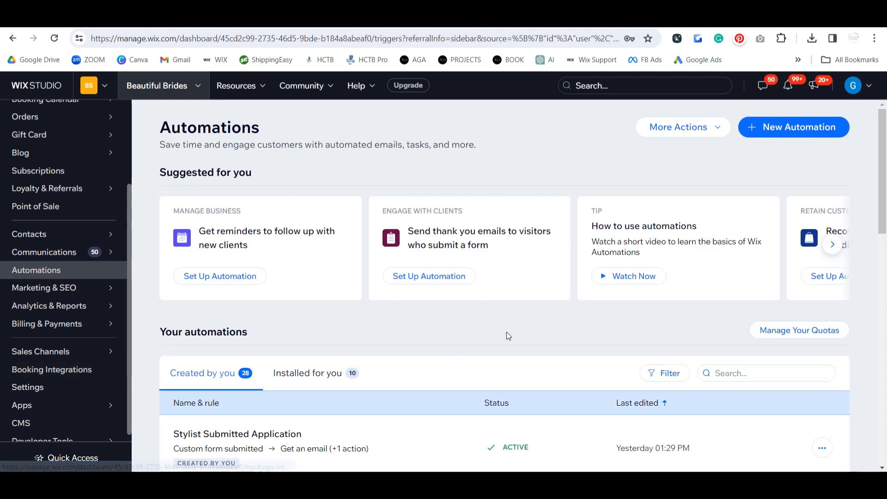
scroll(455, 333, "down", 8)
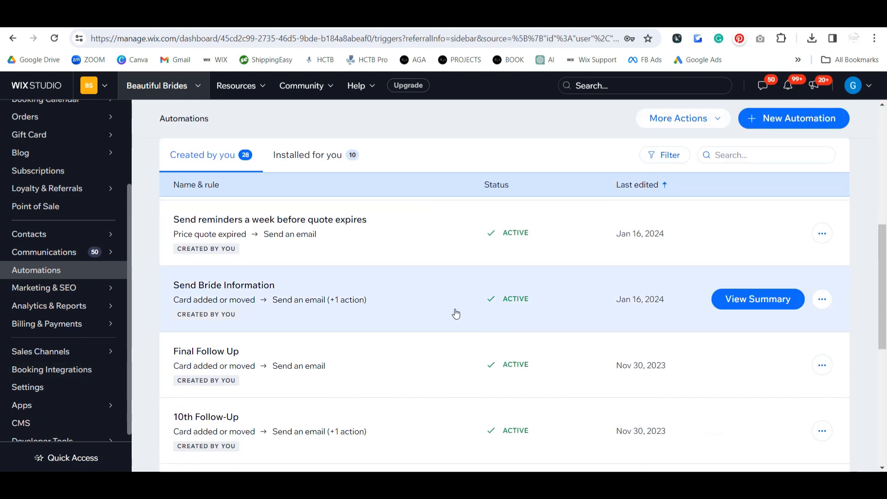
scroll(456, 312, "down", 3)
scroll(314, 342, "down", 4)
scroll(314, 342, "down", 3)
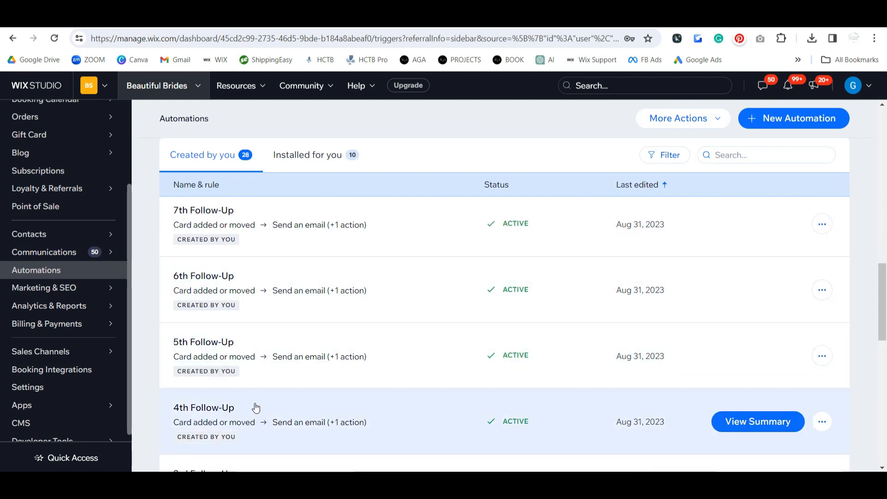
left_click(759, 423)
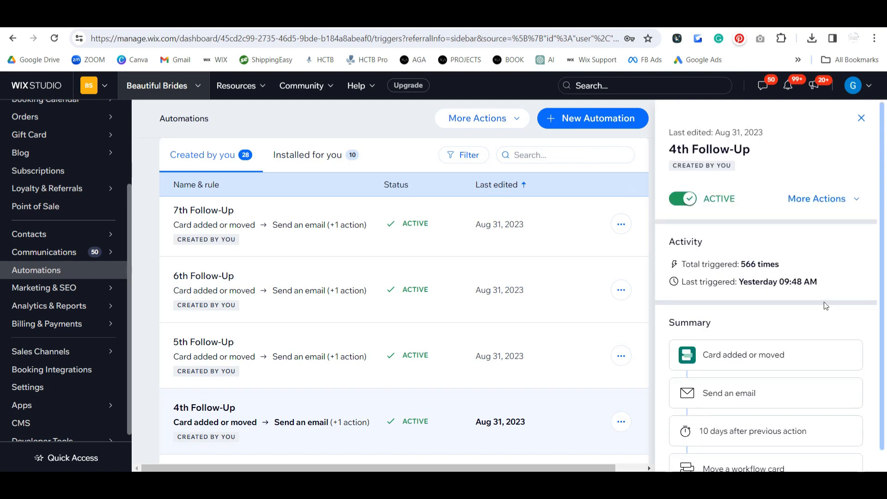
scroll(823, 304, "down", 1)
left_click(861, 118)
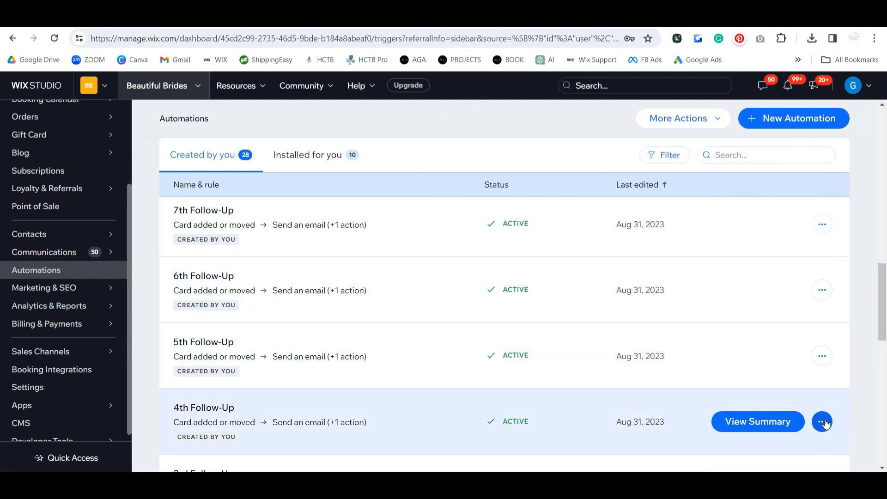
View the email statistics of the 4th Follow-Up automation and close them
left_click(821, 421)
left_click(761, 450)
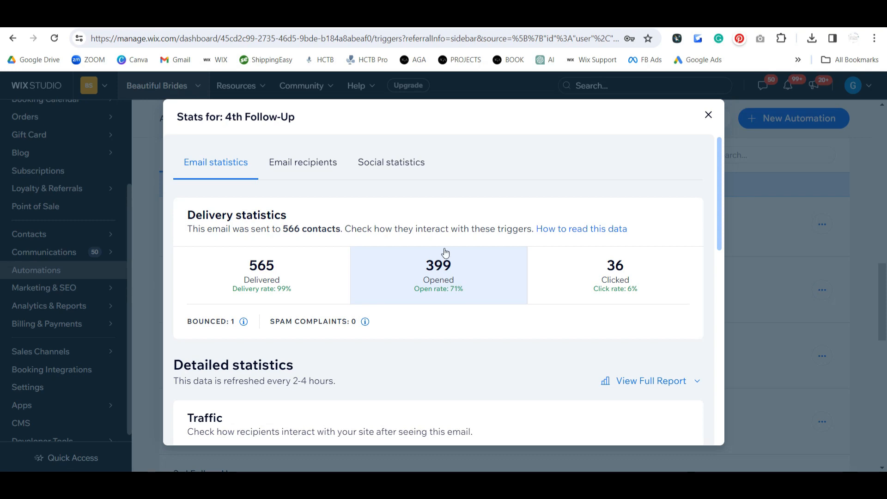
left_click(708, 116)
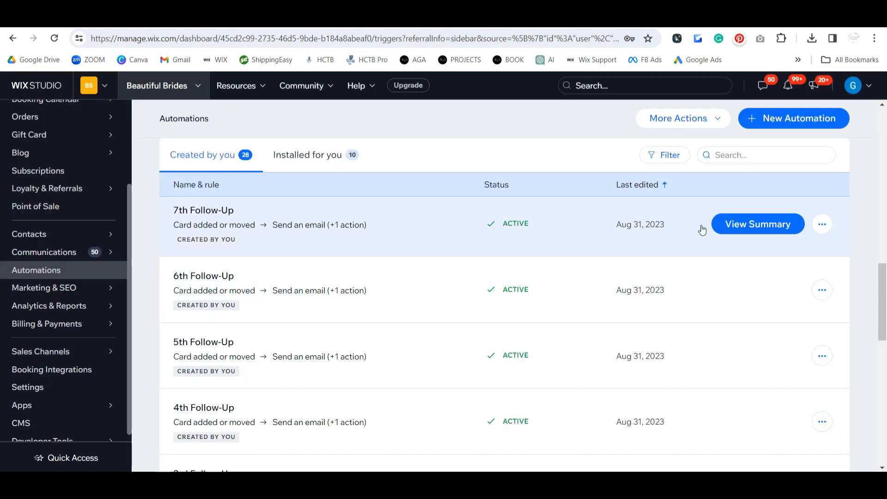
View the email statistics of the 7th Follow-Up automation, close them and return to the follow-up list
left_click(822, 224)
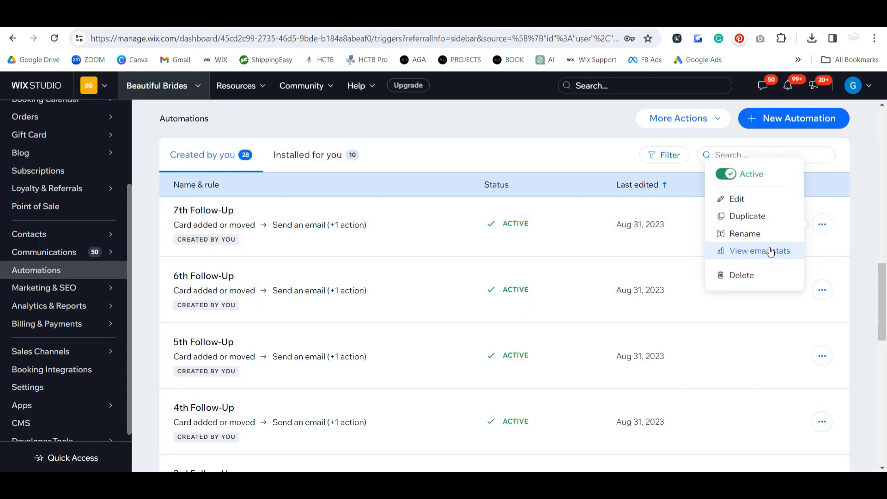
left_click(762, 249)
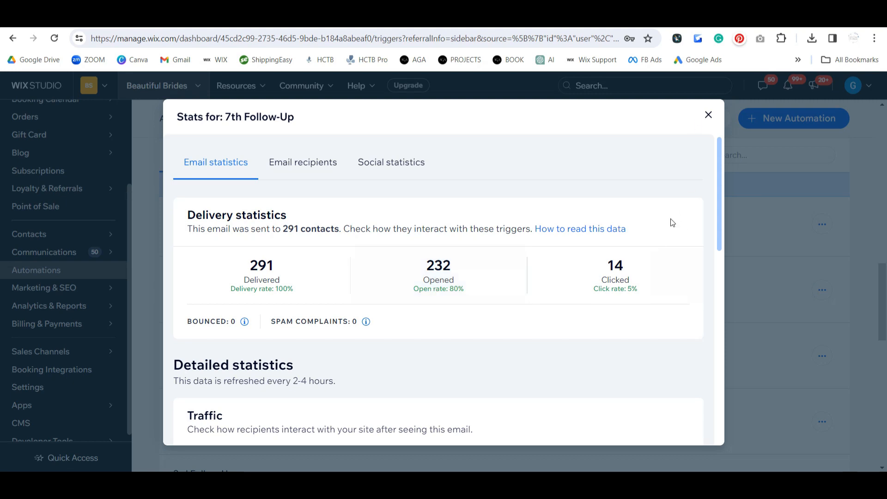
left_click(708, 115)
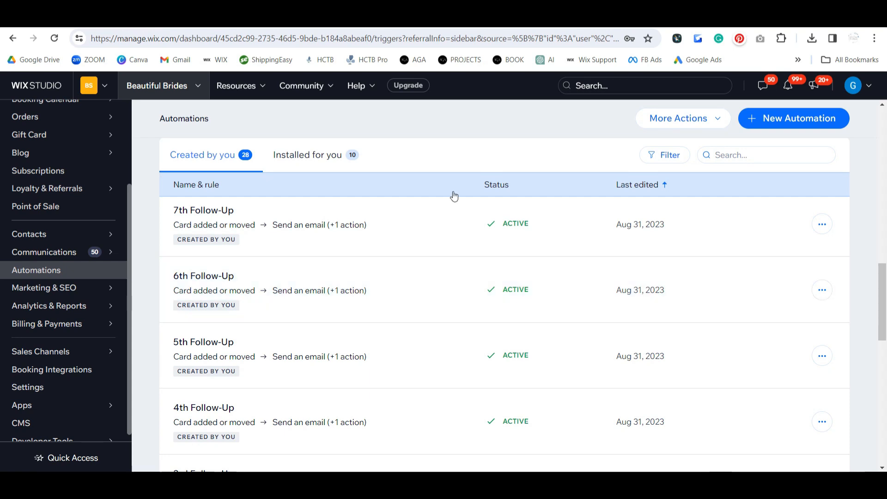
scroll(485, 291, "down", 1)
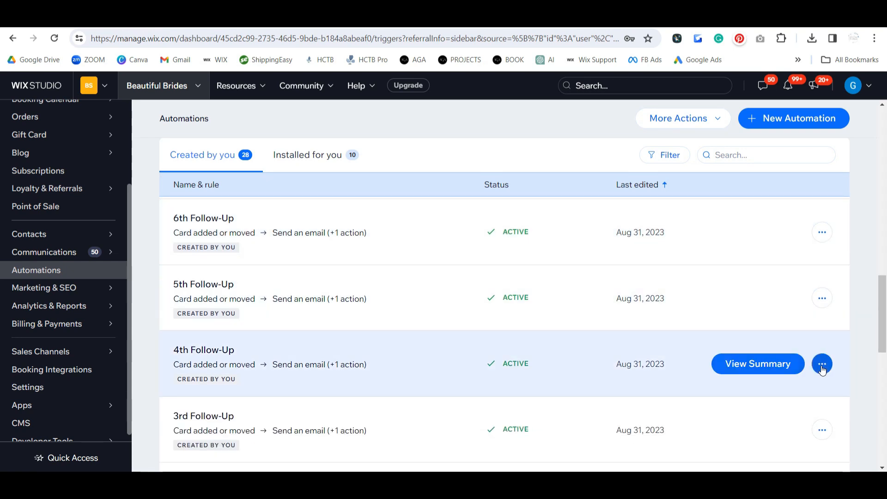
Open the 4th Follow-Up automation for editing and preview the email from its Send an email action
left_click(821, 364)
left_click(758, 345)
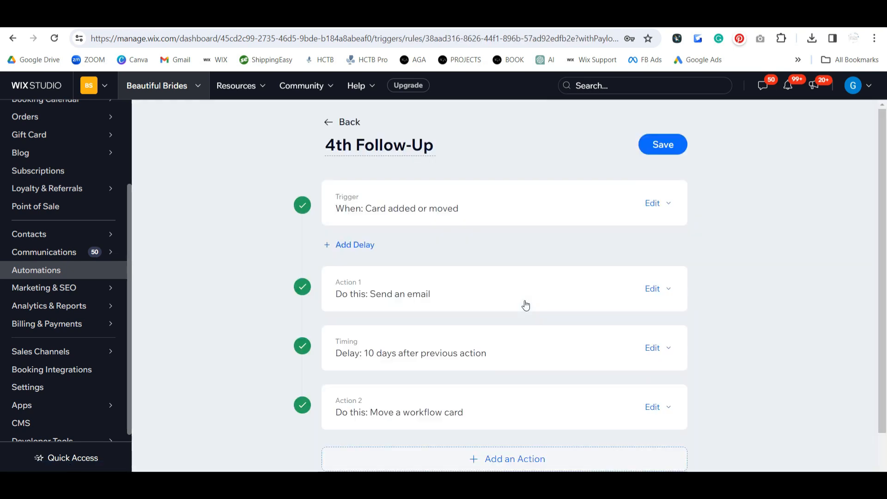
left_click(658, 291)
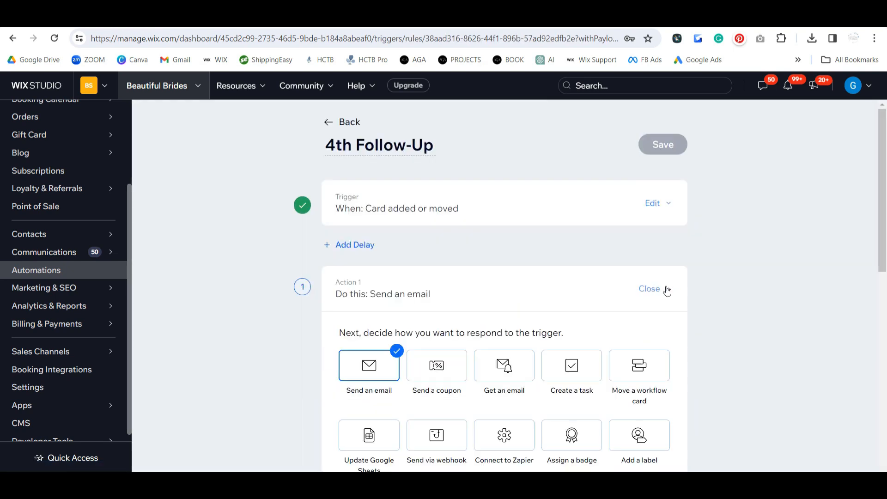
scroll(734, 245, "down", 5)
scroll(727, 249, "down", 3)
left_click(508, 377)
left_click(493, 404)
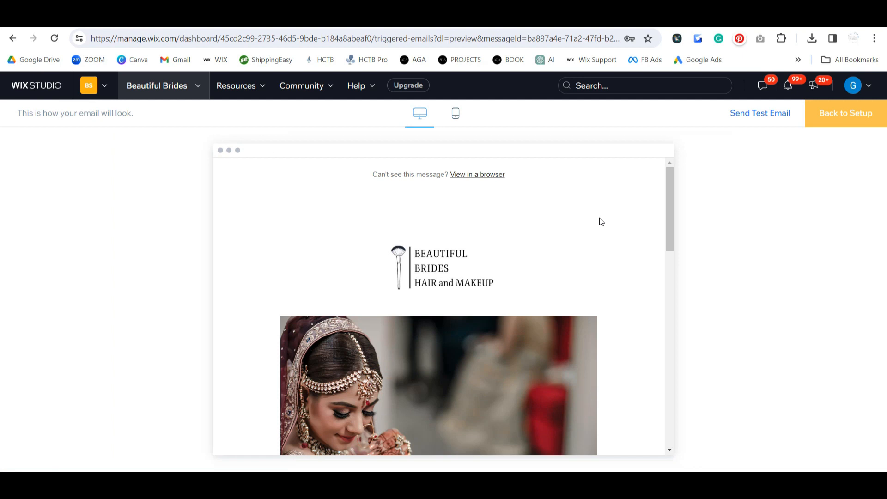
Read through the 4th Follow-Up email preview, covering the header image, the message text and the signature
scroll(601, 221, "down", 6)
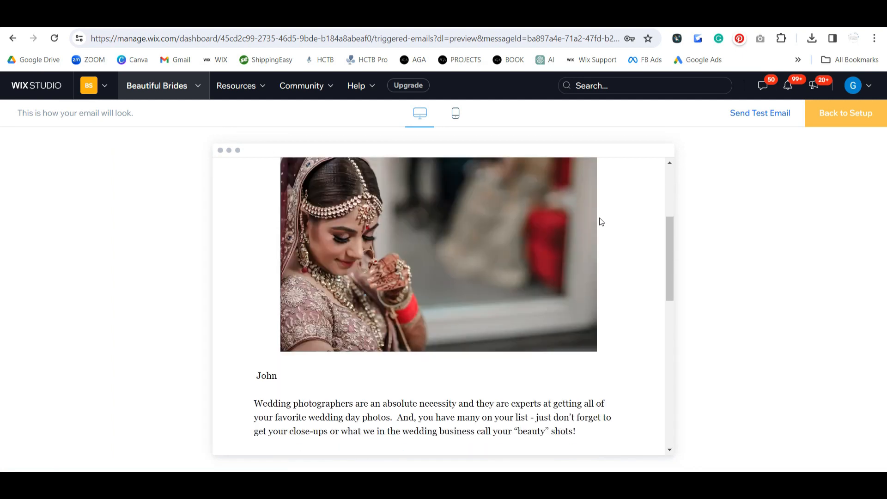
scroll(599, 218, "down", 1)
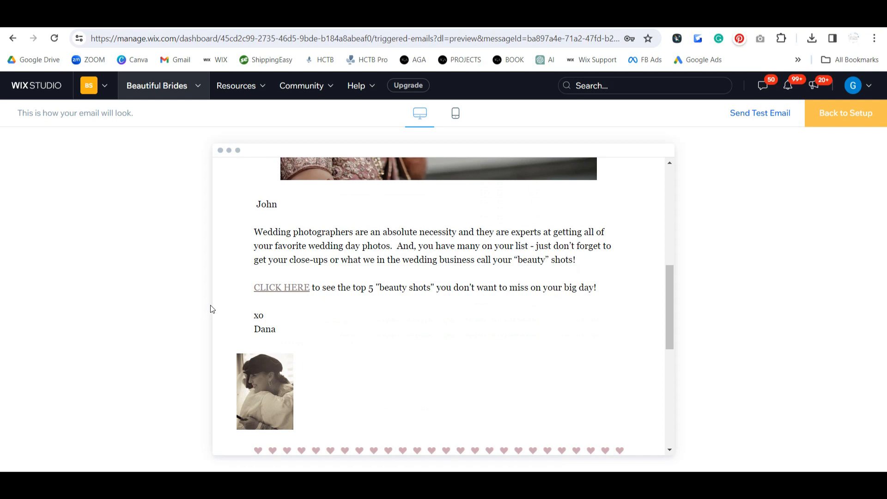
scroll(410, 336, "down", 4)
scroll(410, 335, "up", 11)
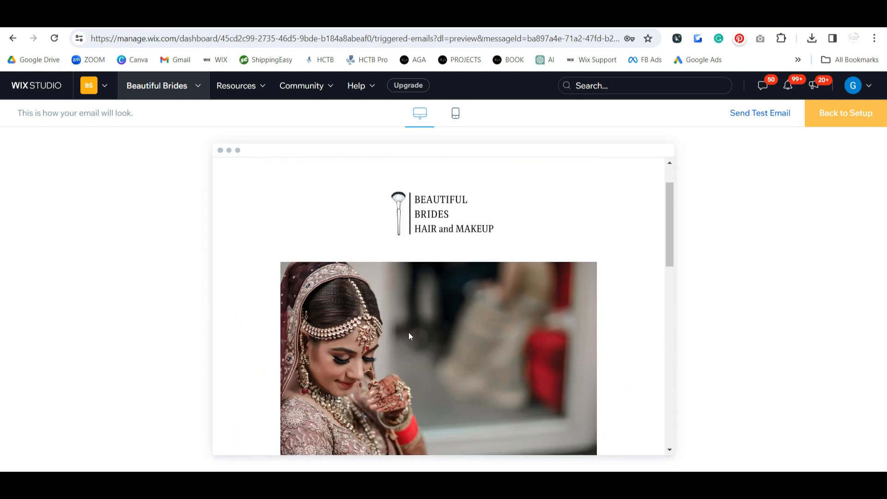
scroll(411, 333, "down", 5)
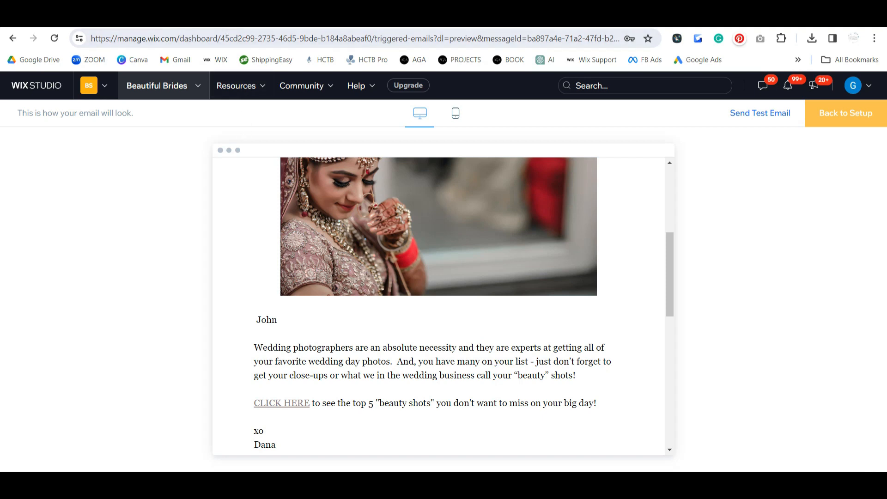
Switch to the Demo 2 site's automations, open Send Information for editing and preview its email
left_click(225, 20)
scroll(275, 363, "down", 2)
left_click(822, 332)
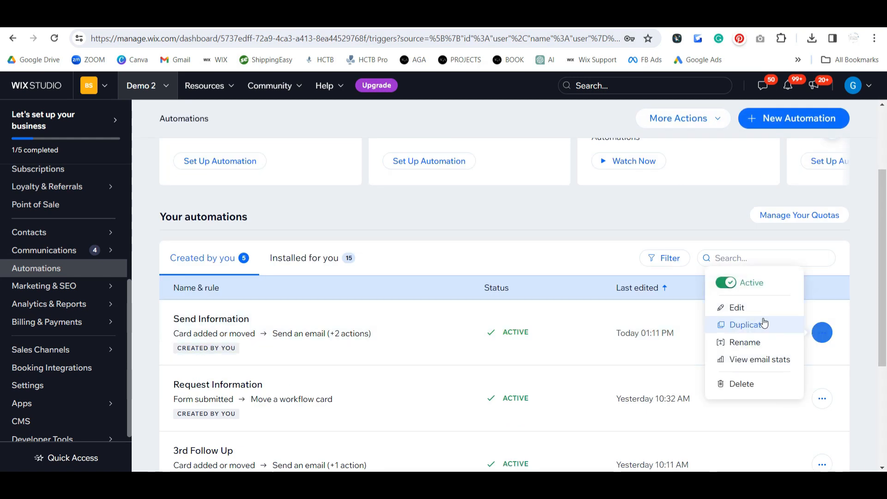
left_click(737, 307)
left_click(649, 308)
scroll(697, 324, "down", 2)
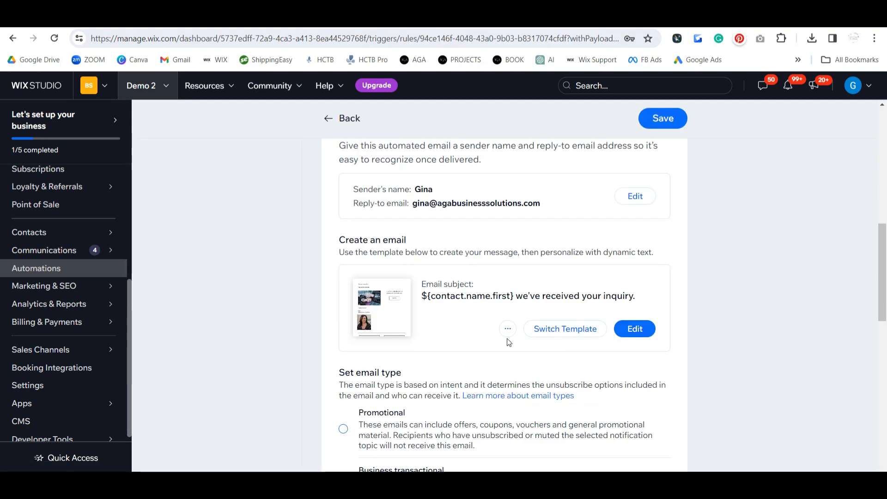
left_click(508, 331)
left_click(507, 368)
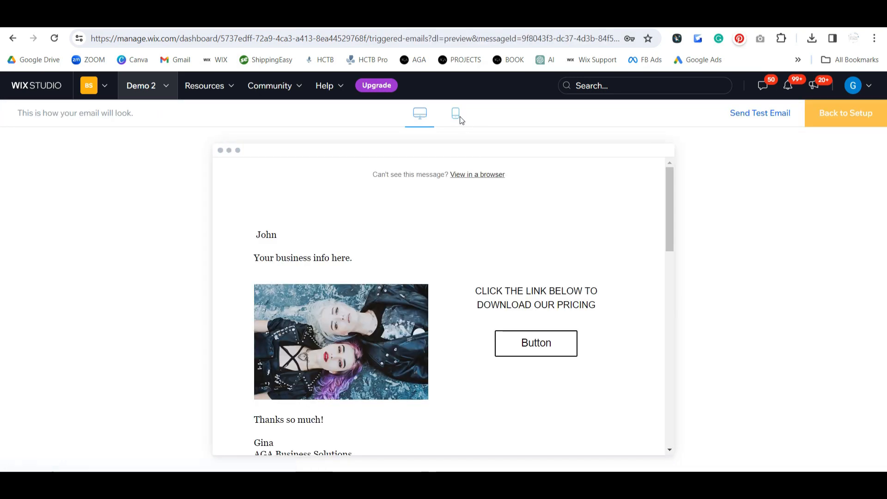
Check the Send Information email in the mobile preview from start to end and return to the desktop preview
left_click(456, 115)
scroll(482, 245, "down", 3)
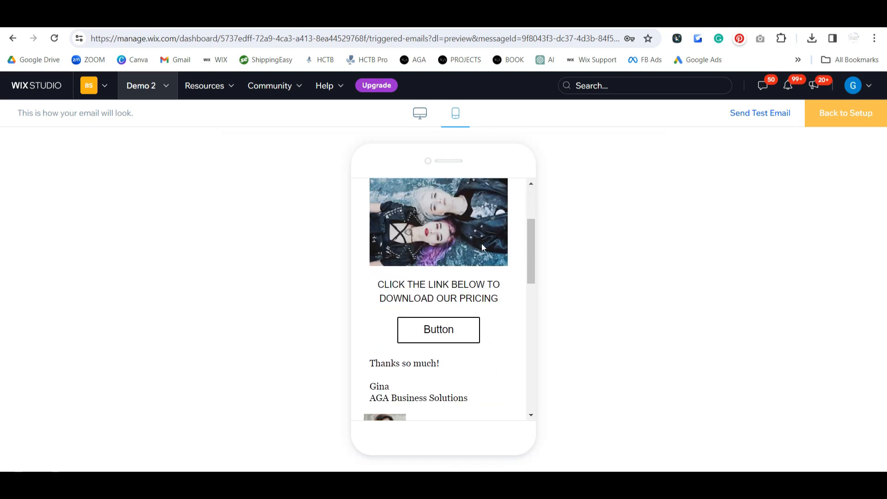
scroll(481, 247, "down", 3)
scroll(482, 247, "up", 6)
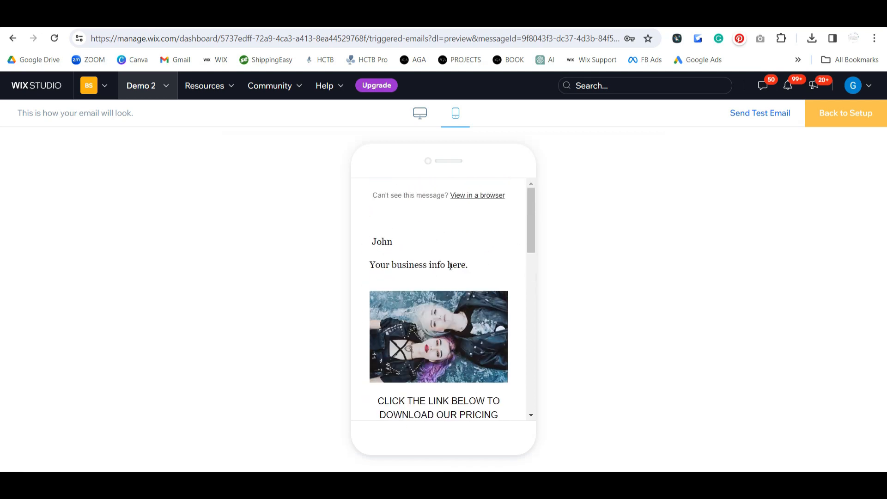
scroll(450, 267, "down", 5)
scroll(451, 266, "up", 5)
left_click(419, 113)
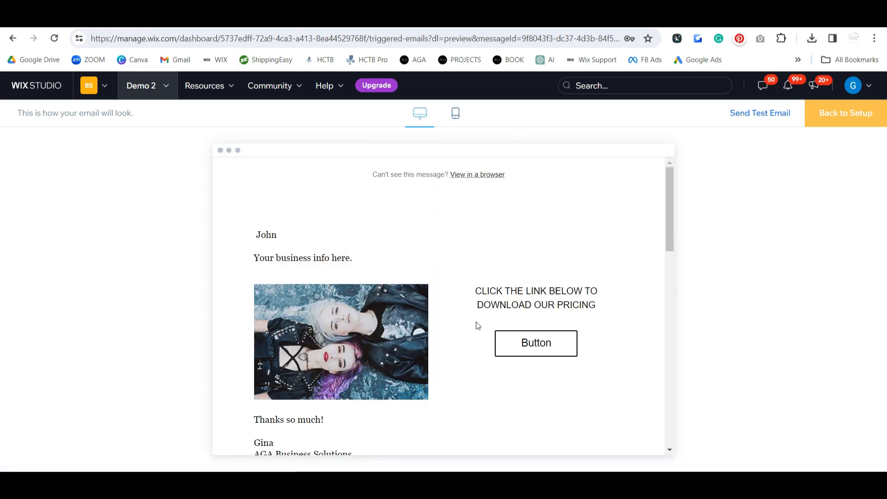
Test the pricing button's link in the email preview, return to the preview and review the message again
left_click(548, 352)
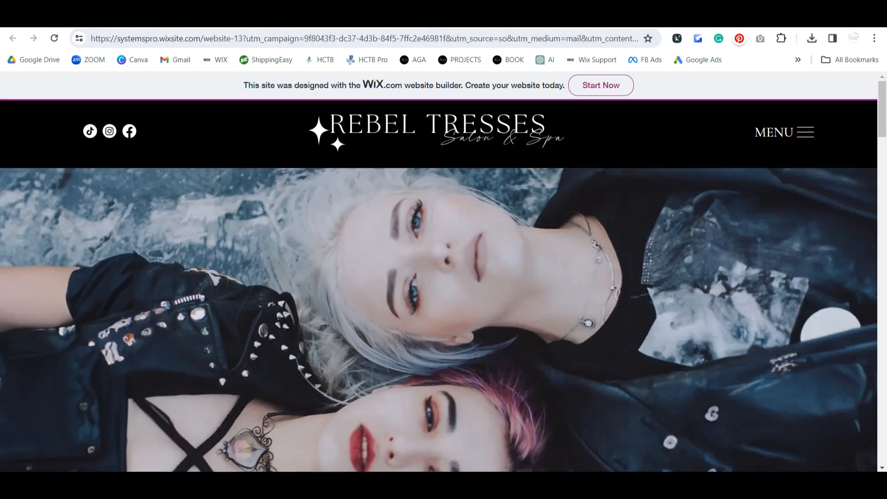
left_click(224, 19)
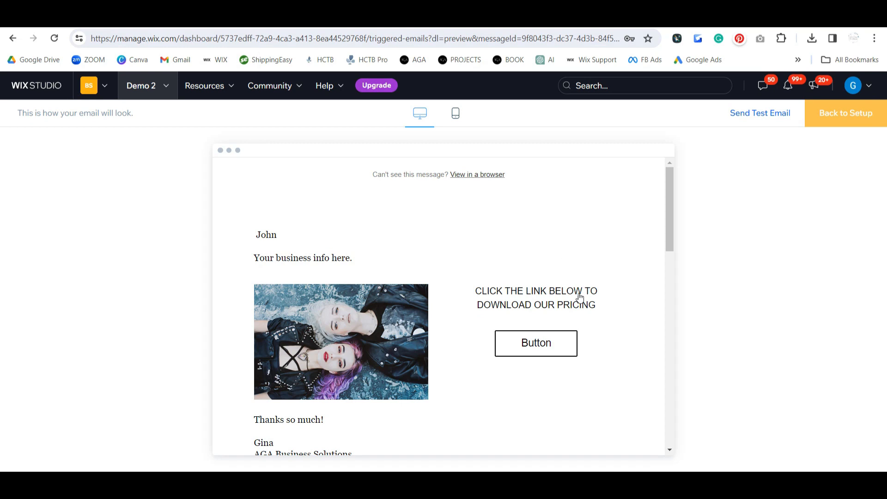
scroll(575, 336, "down", 2)
scroll(574, 336, "up", 2)
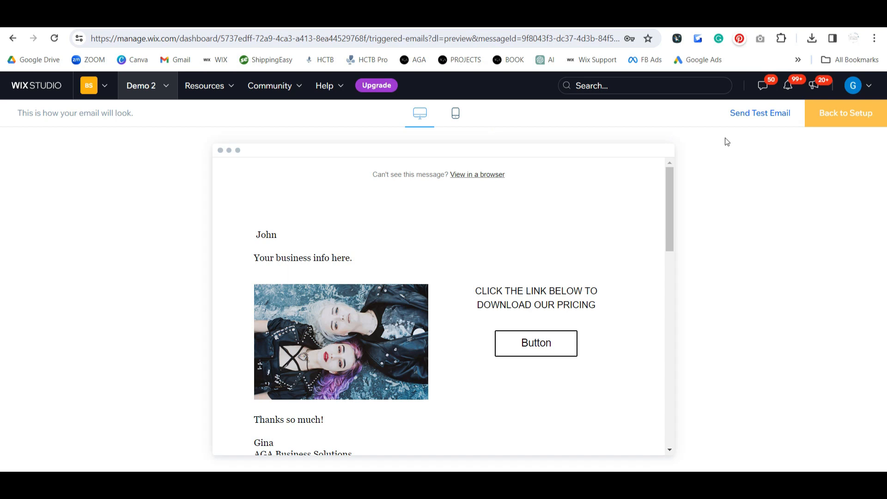
Close the email preview and leave the Send Information automation without saving
left_click(827, 124)
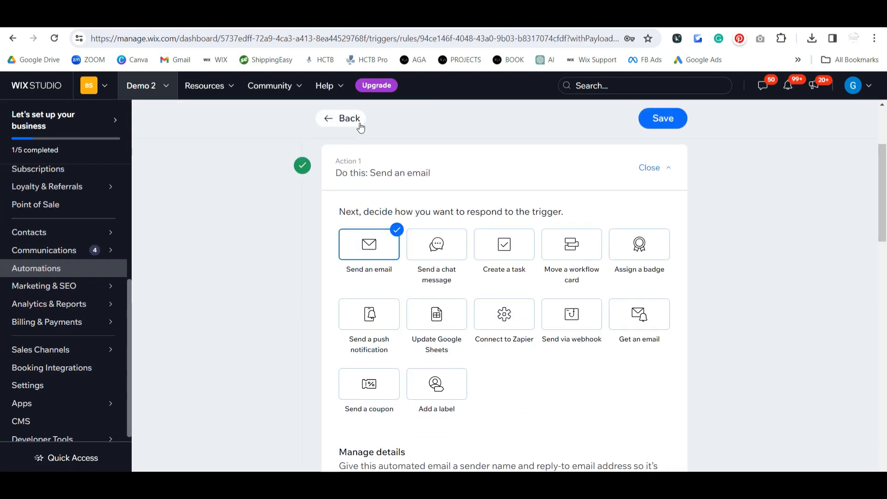
left_click(360, 124)
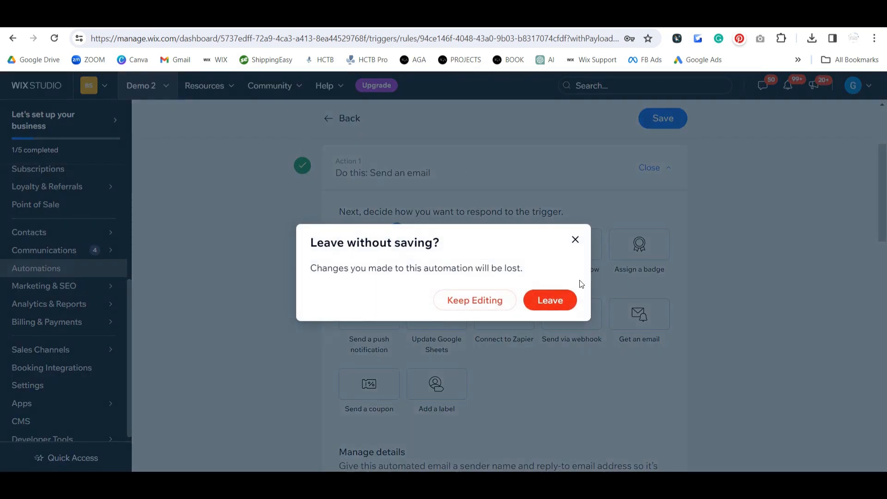
left_click(549, 306)
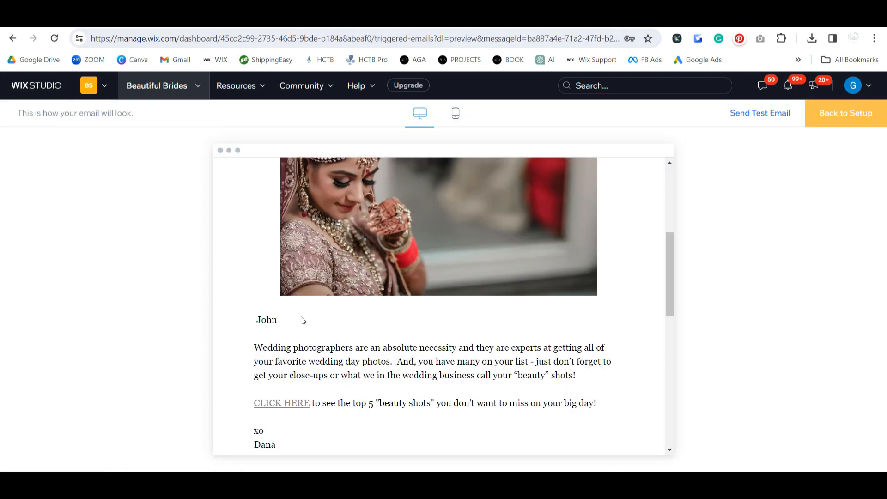
Follow the CLICK HERE link in the Beautiful Brides email preview and look through the wedding close-up shots page
left_click(282, 404)
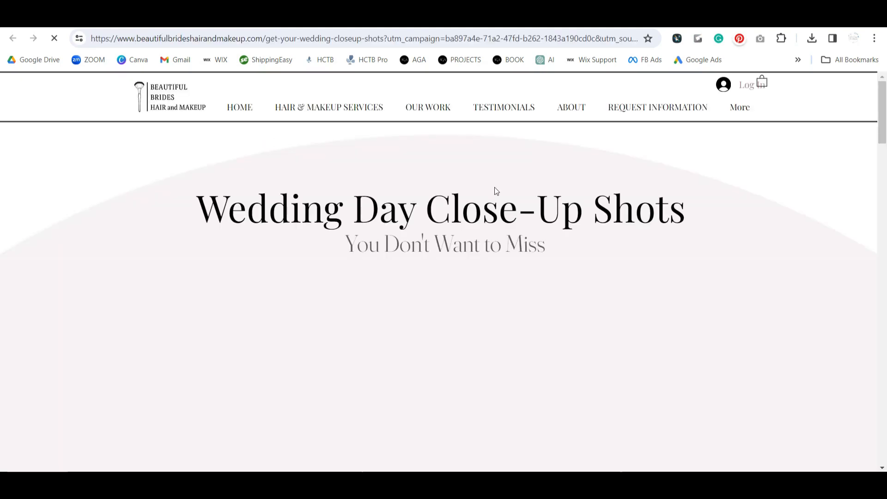
scroll(807, 216, "down", 6)
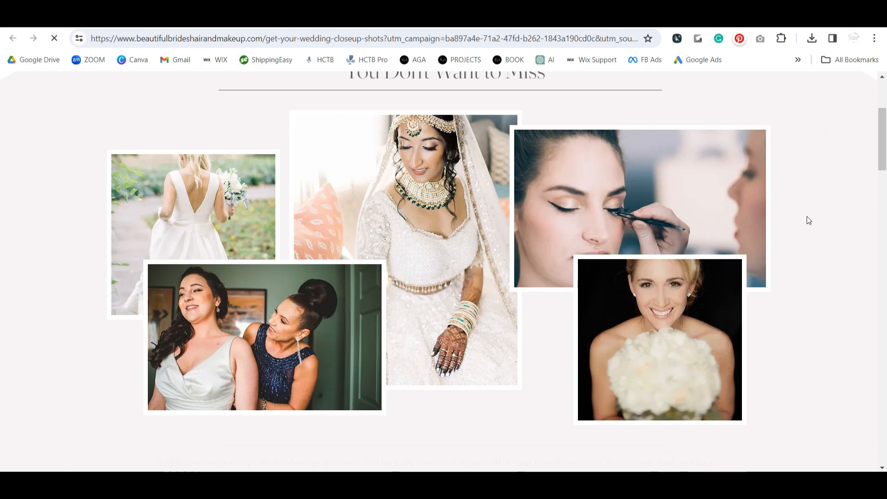
scroll(807, 217, "down", 4)
scroll(807, 217, "down", 4)
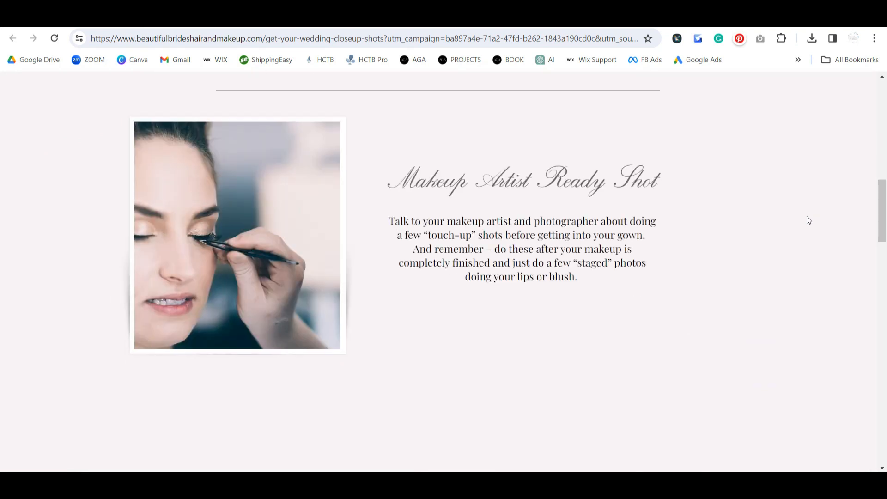
scroll(808, 220, "down", 4)
scroll(808, 220, "down", 3)
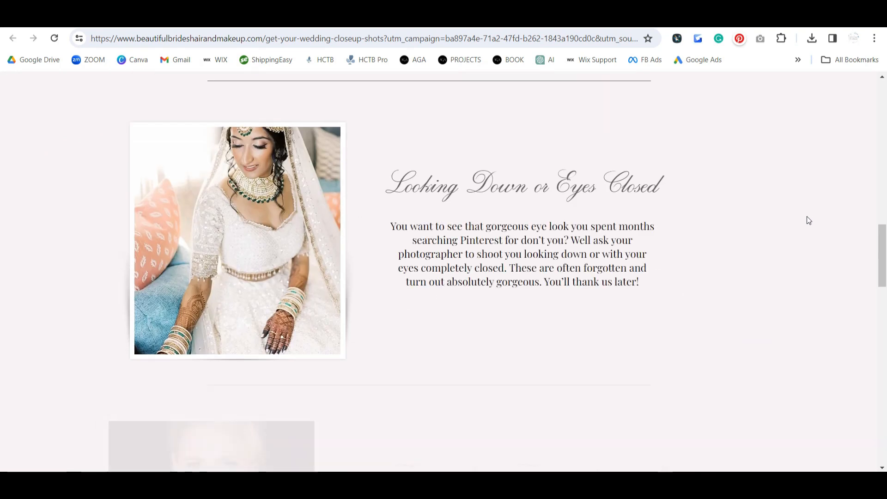
scroll(809, 220, "up", 15)
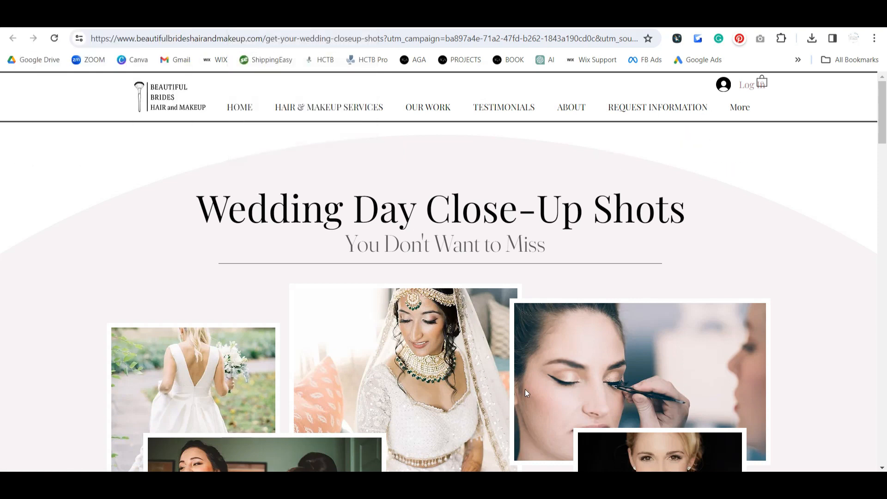
Open the PDF "Myah Glam - 30a Florida Guide" from the Downloads folder in File Explorer
key("super+e")
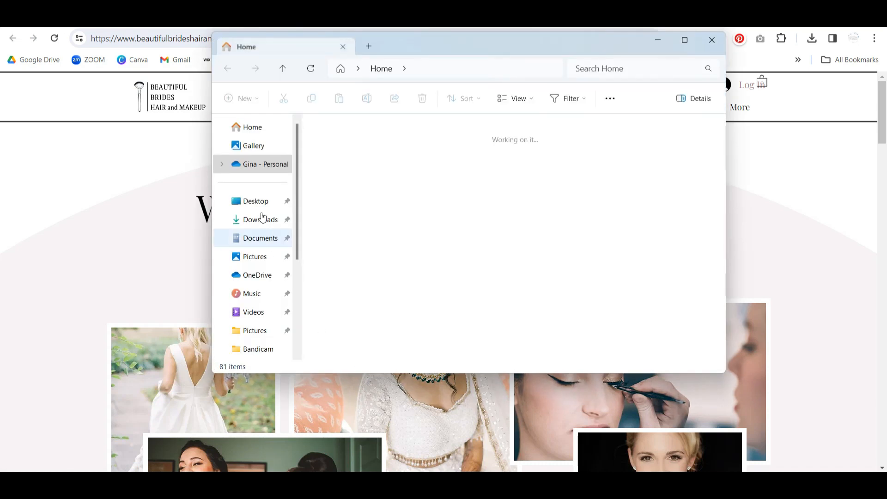
left_click(261, 218)
scroll(533, 195, "down", 1)
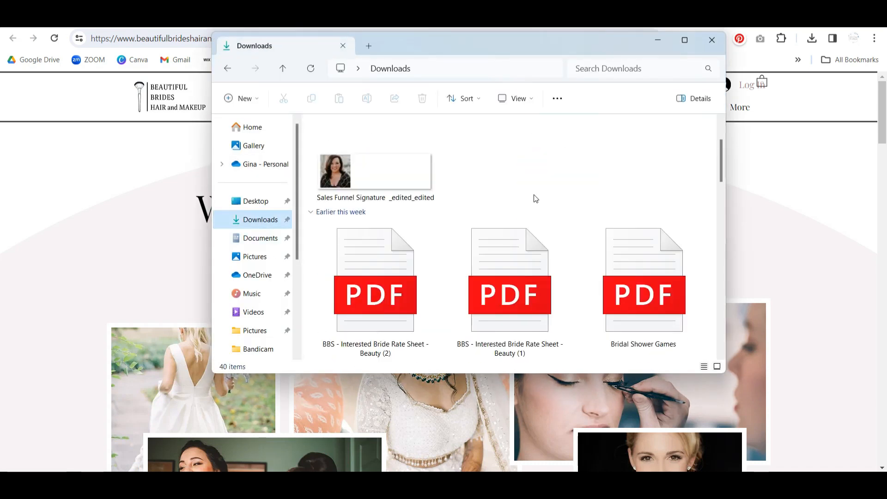
scroll(628, 286, "down", 3)
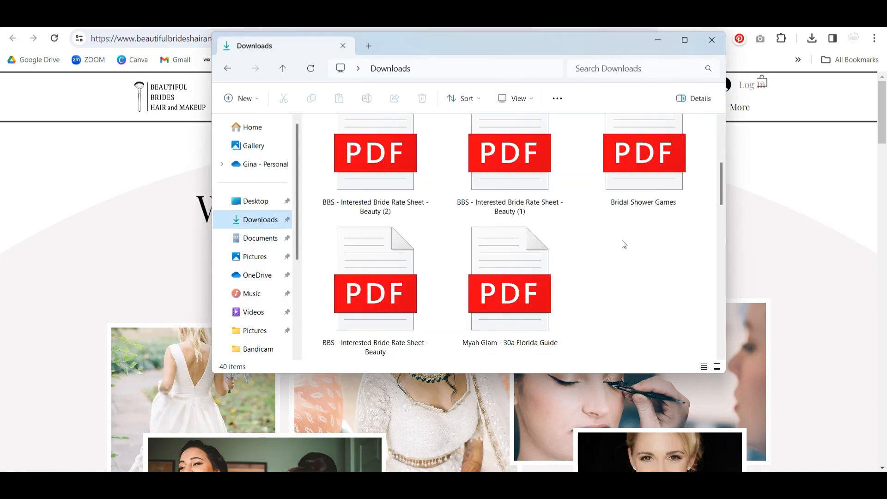
double_click(478, 298)
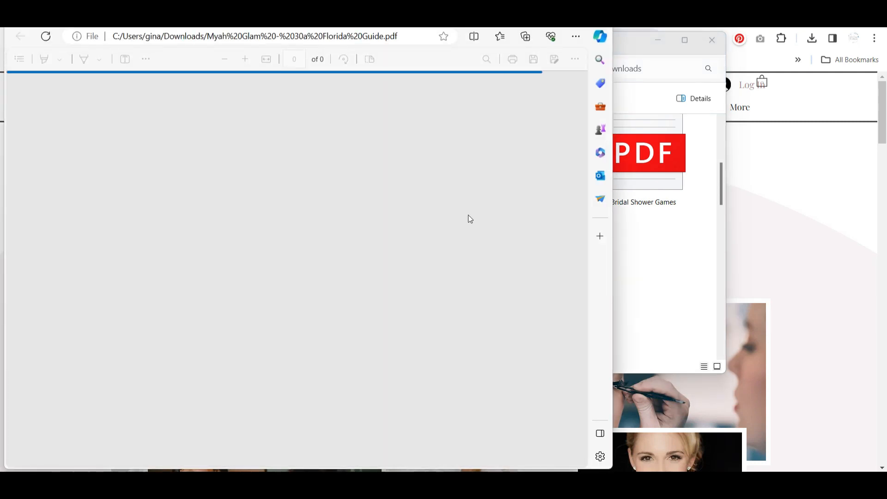
Look through the 30A Florida visitors guide PDF, return to its cover page and close it
scroll(468, 216, "up", 15)
scroll(468, 217, "up", 10)
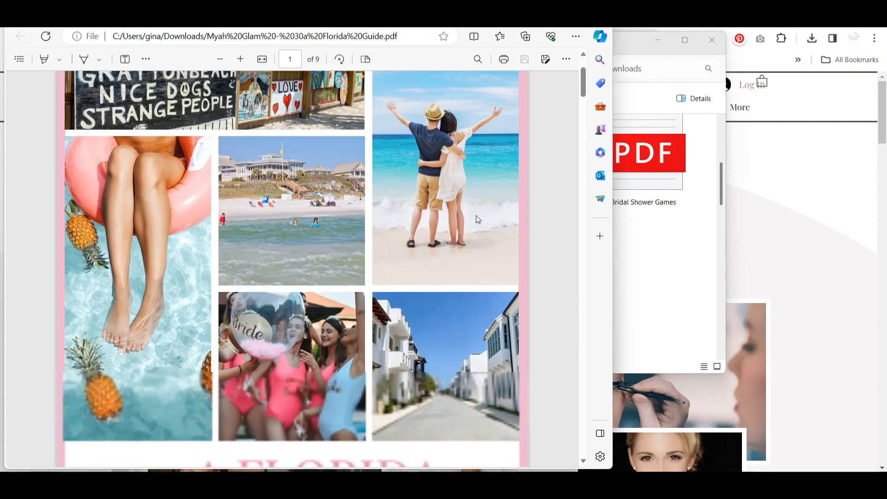
scroll(476, 215, "down", 8)
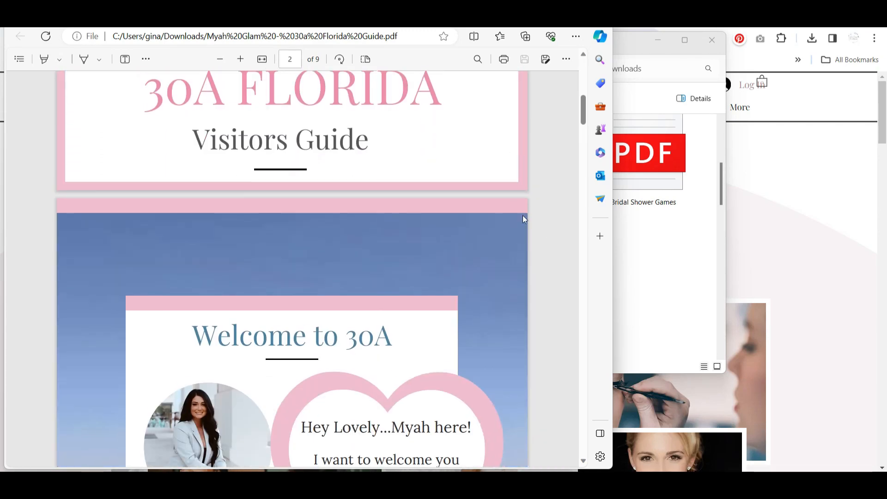
scroll(554, 227, "down", 7)
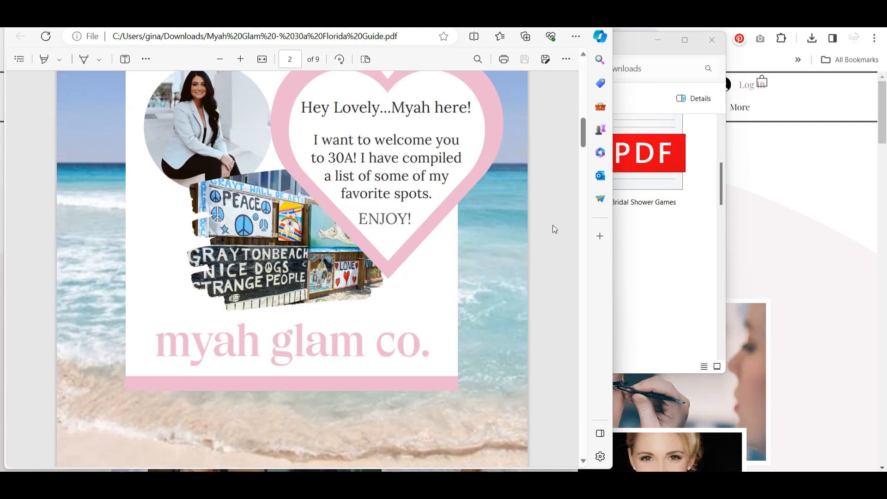
scroll(554, 226, "down", 8)
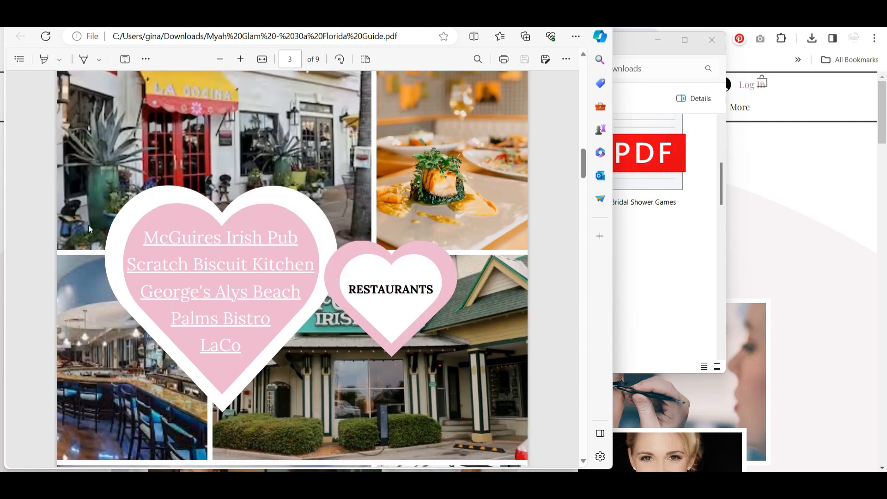
scroll(485, 250, "down", 12)
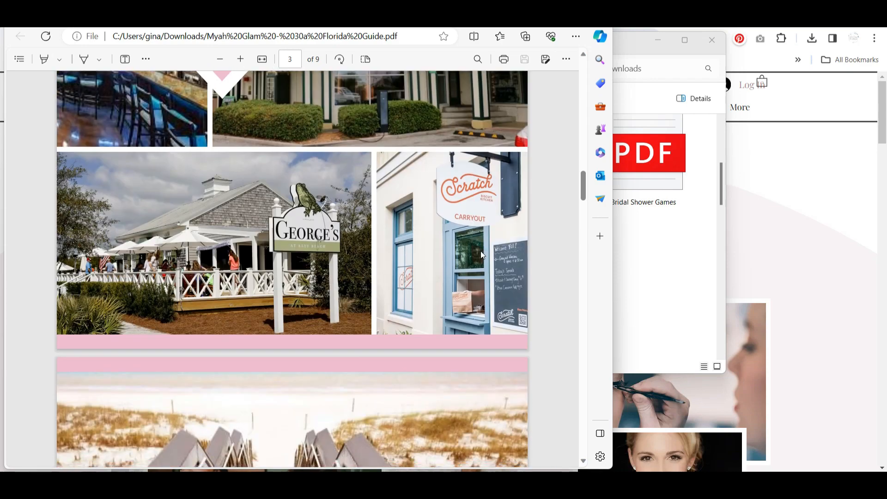
scroll(480, 251, "down", 15)
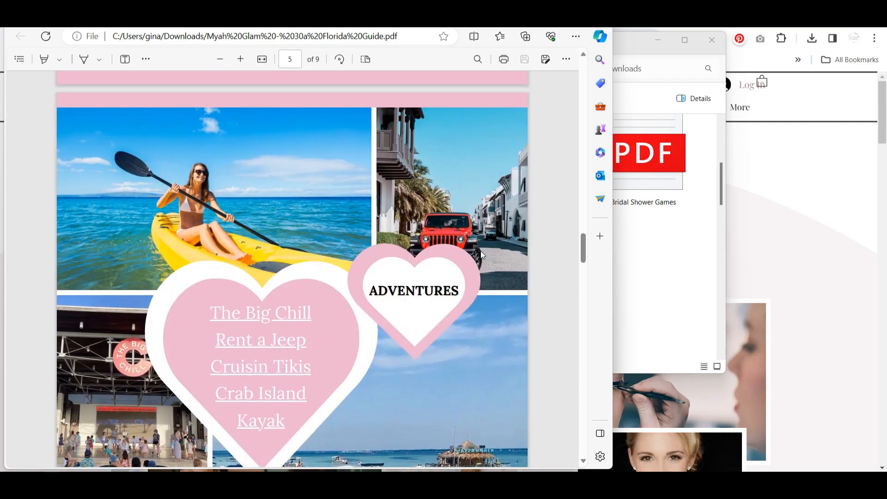
scroll(481, 251, "down", 15)
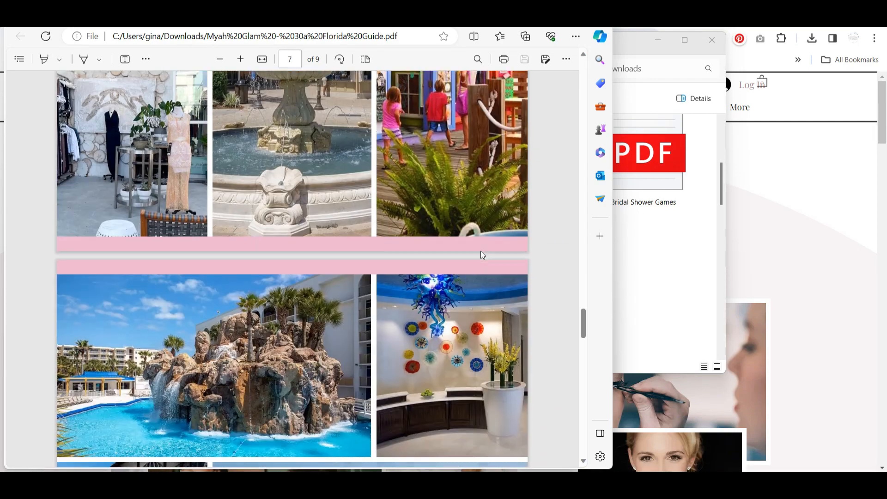
scroll(480, 251, "up", 15)
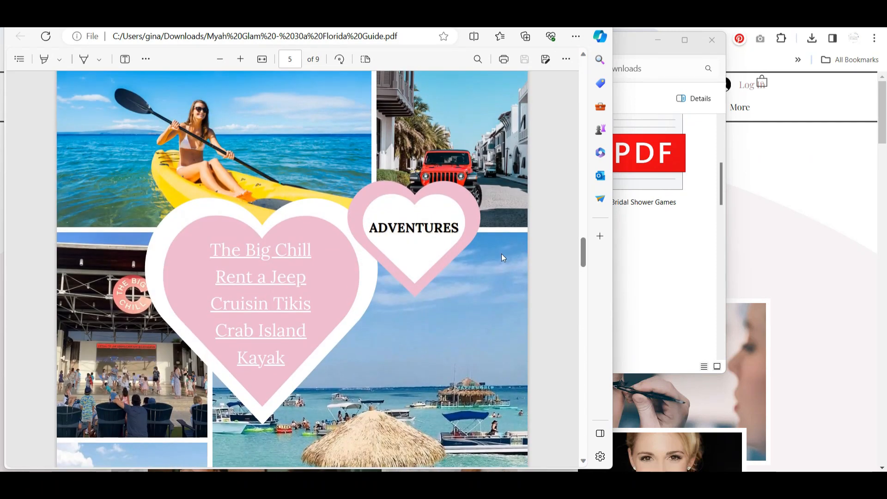
scroll(500, 257, "up", 15)
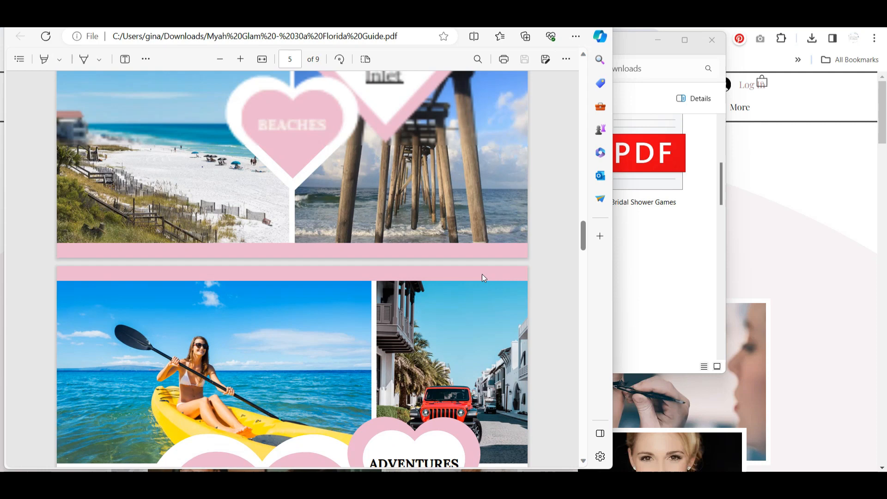
scroll(475, 251, "up", 15)
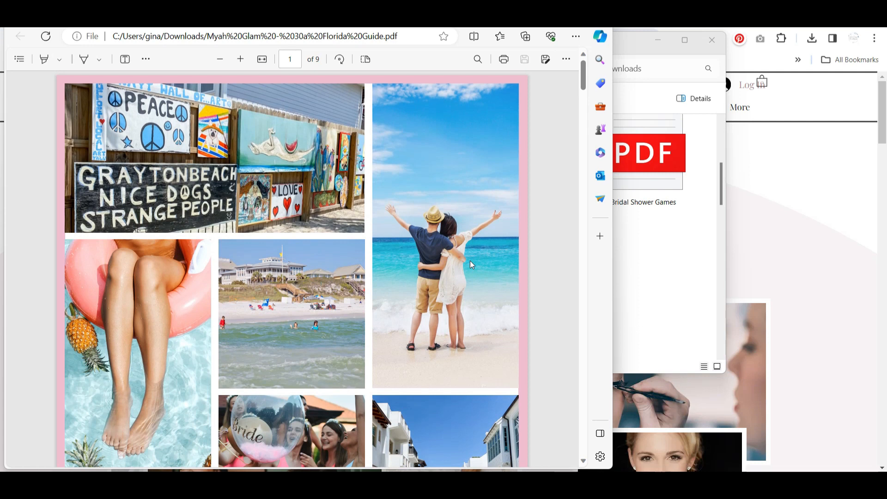
scroll(462, 247, "down", 4)
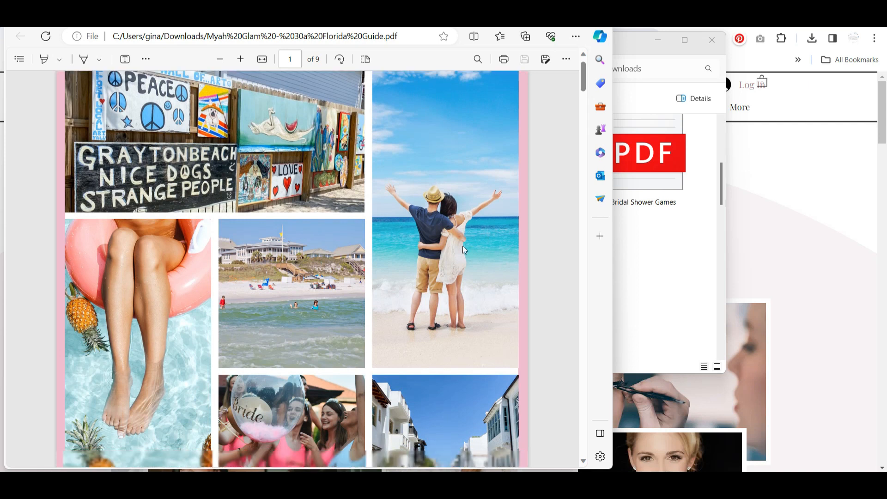
scroll(462, 246, "up", 4)
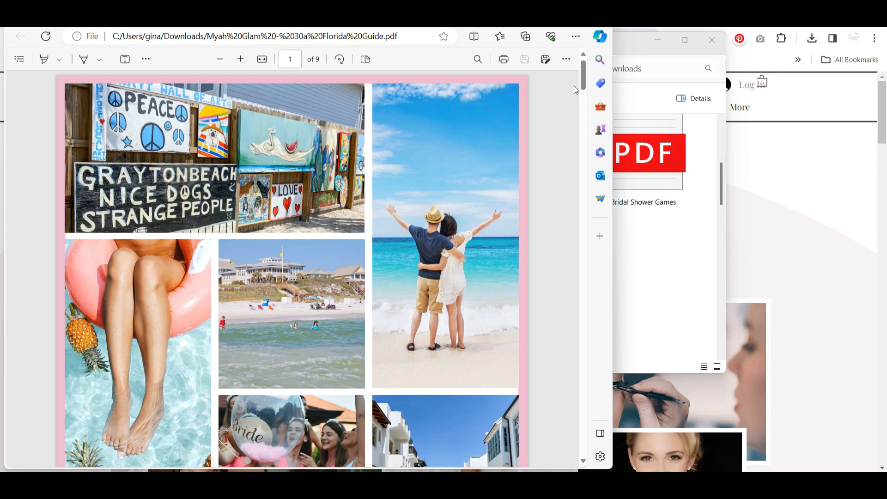
left_click(600, 18)
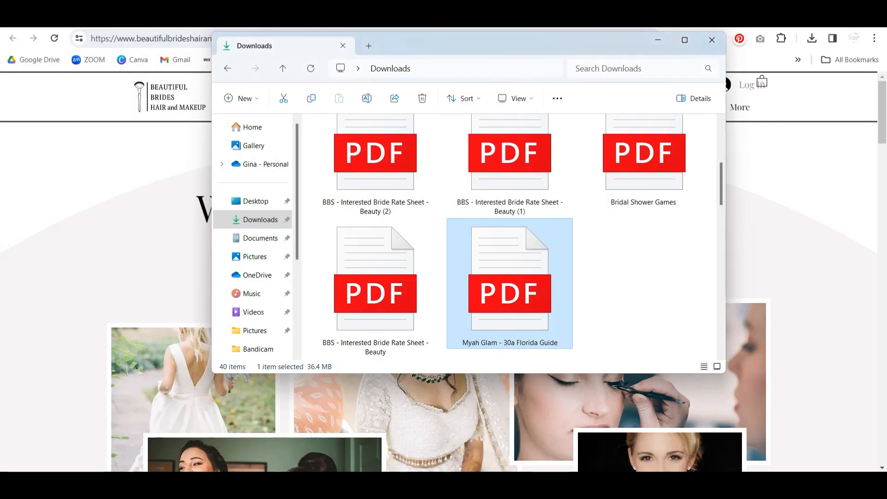
Open the "Bridal Shower Games" PDF from the Downloads folder and go to its cover page
scroll(640, 331, "up", 4)
scroll(638, 326, "down", 1)
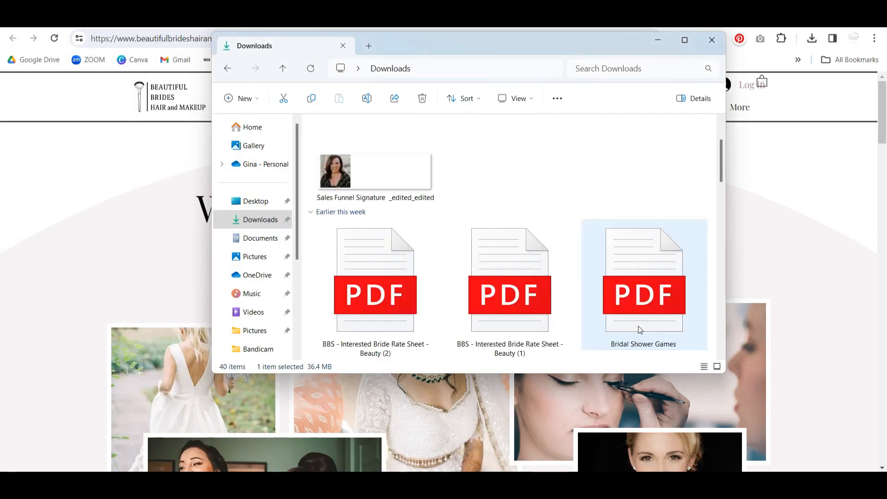
double_click(654, 257)
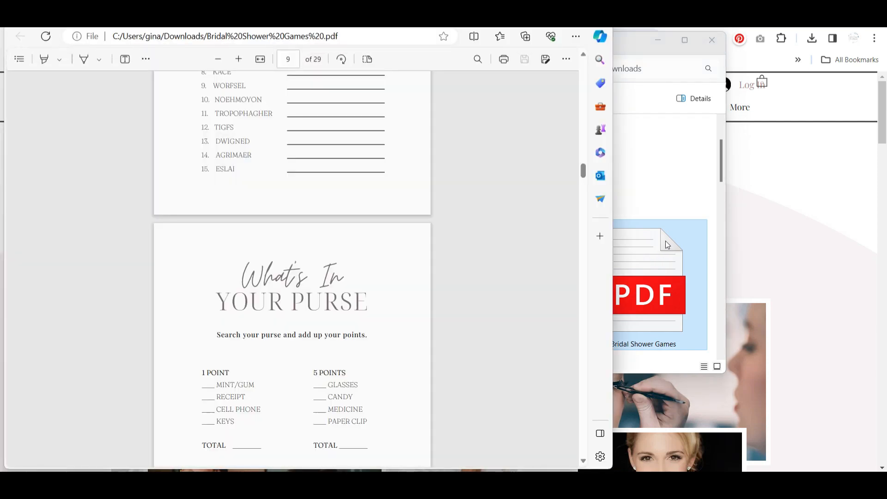
scroll(311, 331, "up", 15)
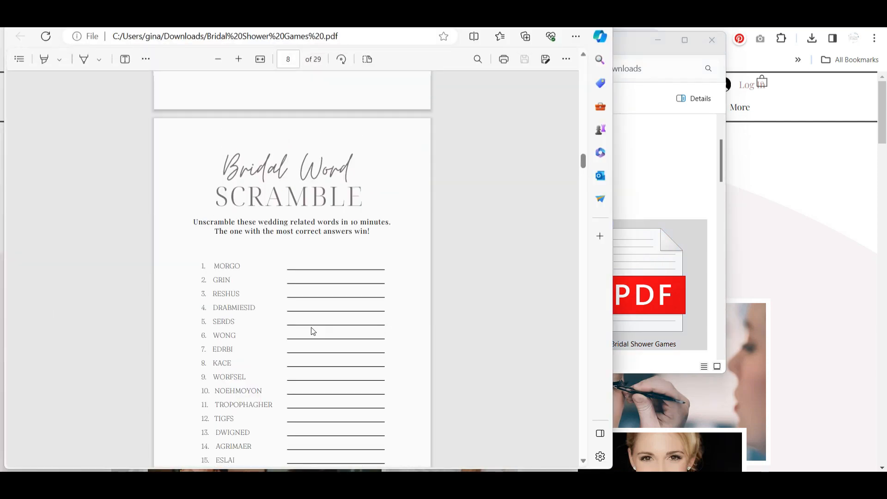
left_click_drag(585, 137, 588, 58)
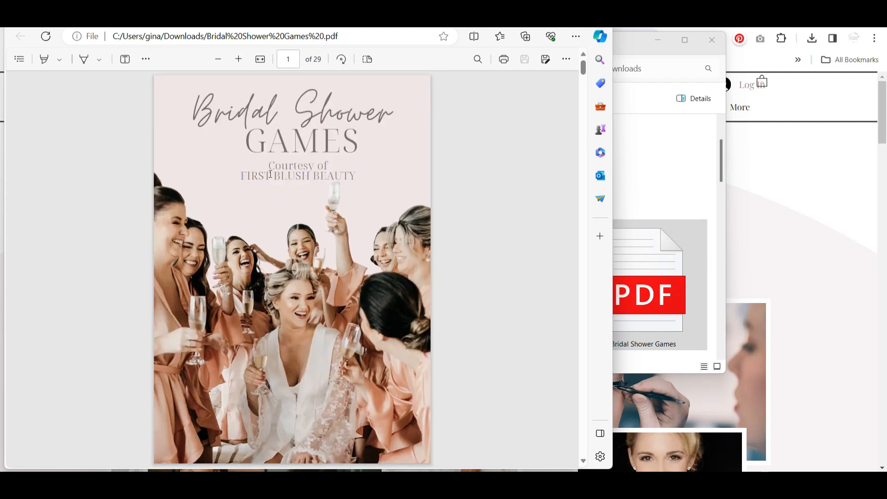
Look through the game pages of the bridal shower PDF and close it
scroll(270, 175, "down", 10)
scroll(432, 215, "down", 10)
scroll(432, 216, "down", 10)
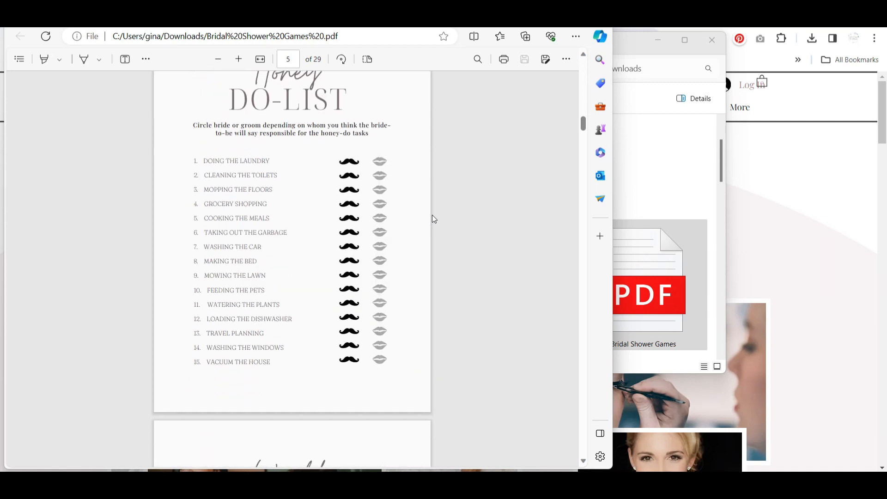
scroll(433, 218, "down", 5)
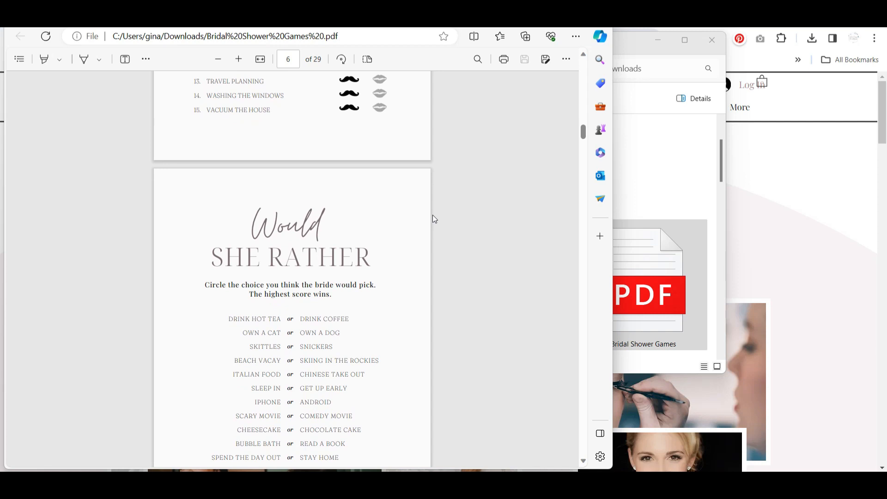
scroll(437, 217, "down", 10)
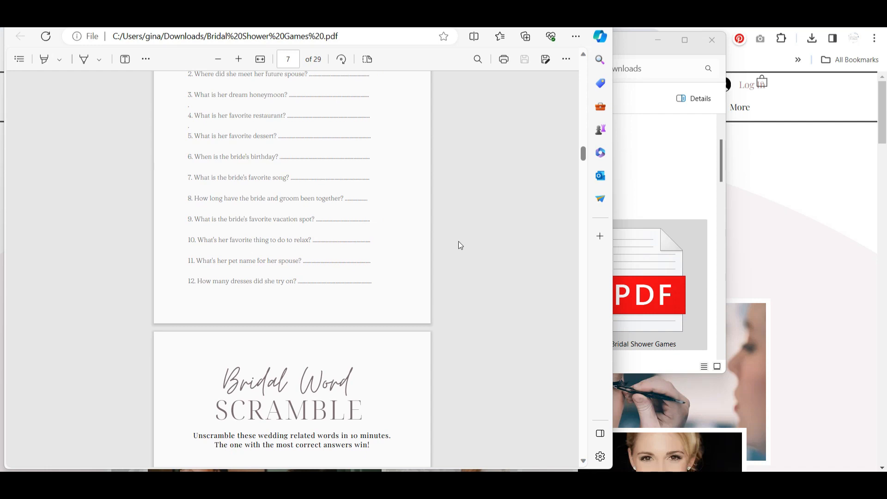
scroll(459, 242, "down", 12)
scroll(459, 241, "up", 12)
scroll(458, 241, "up", 18)
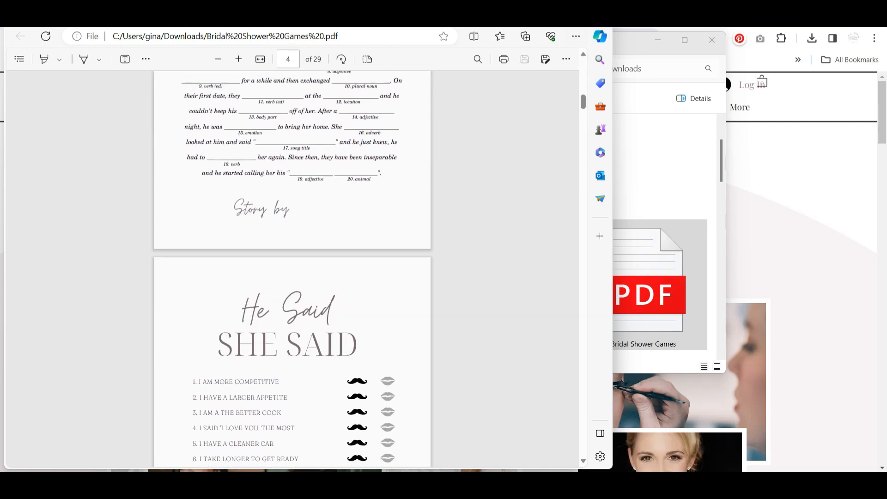
left_click(599, 18)
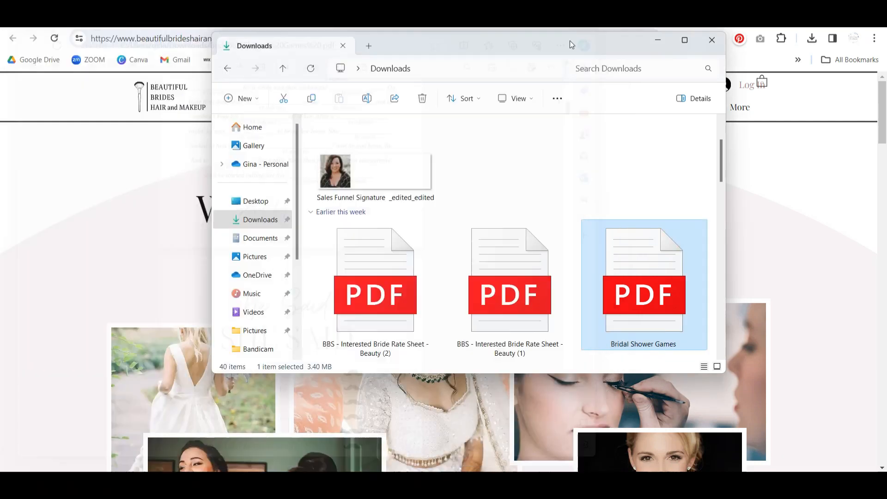
Close the Downloads folder and the close-up shots page, and leave the Beautiful Brides email preview and automation for Demo 2's Automations page
left_click(712, 45)
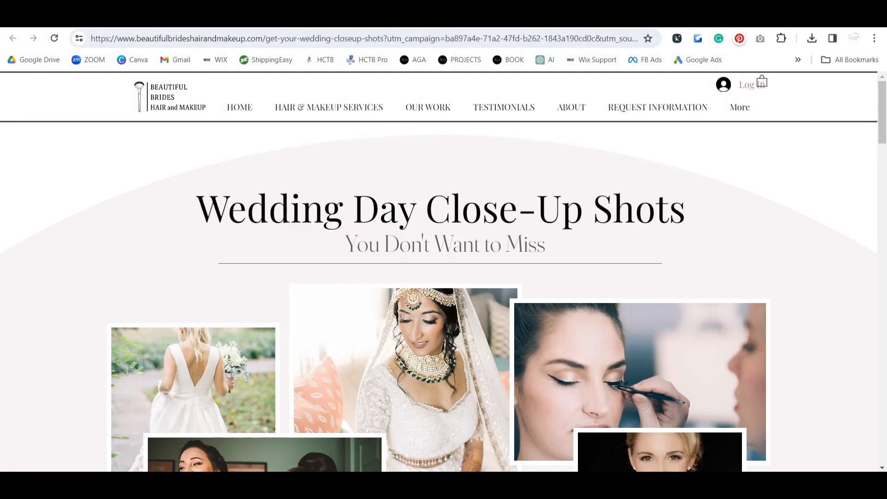
left_click(88, 20)
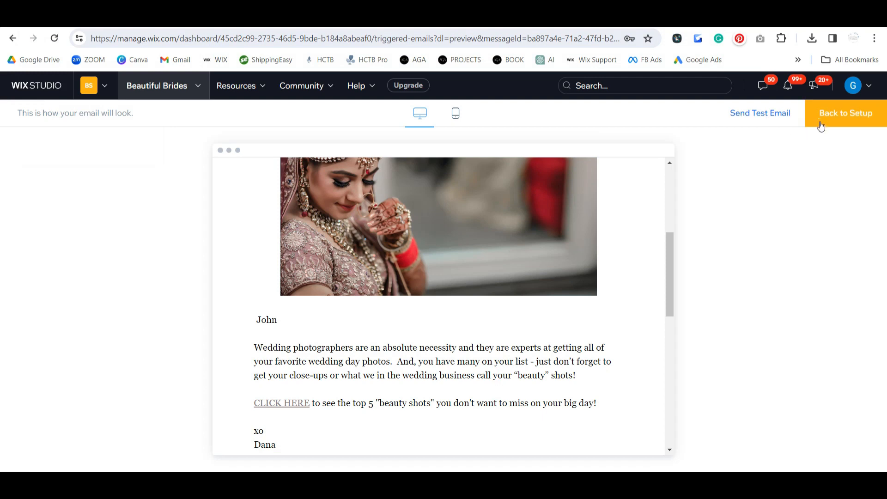
left_click(839, 113)
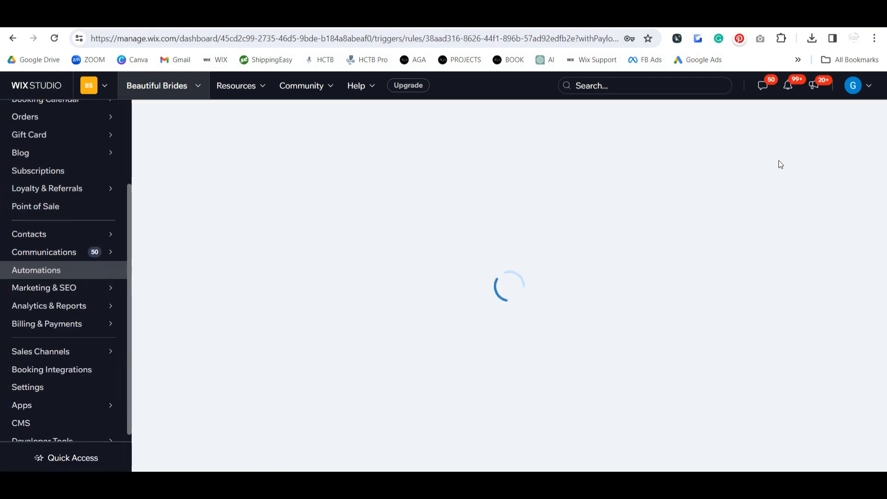
left_click(663, 118)
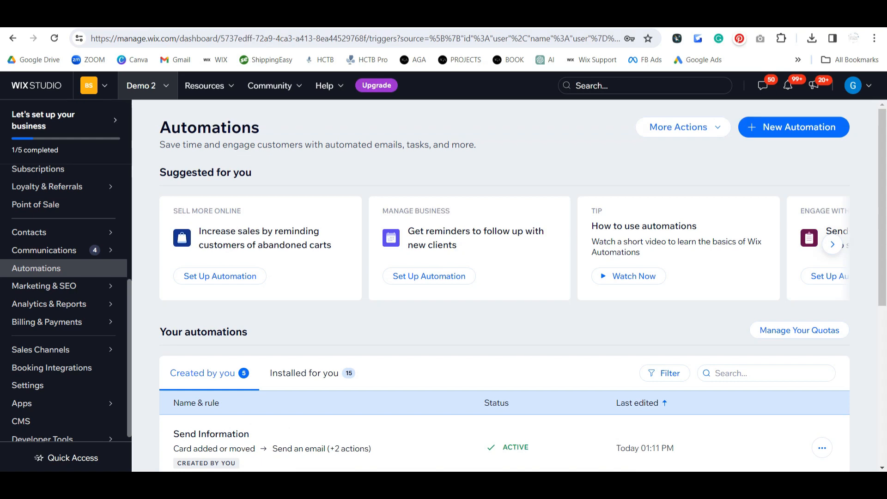
Open the Interested Client workflow of the Demo 2 site and review its follow-up steps
mouse_move(77, 244)
scroll(78, 243, "up", 4)
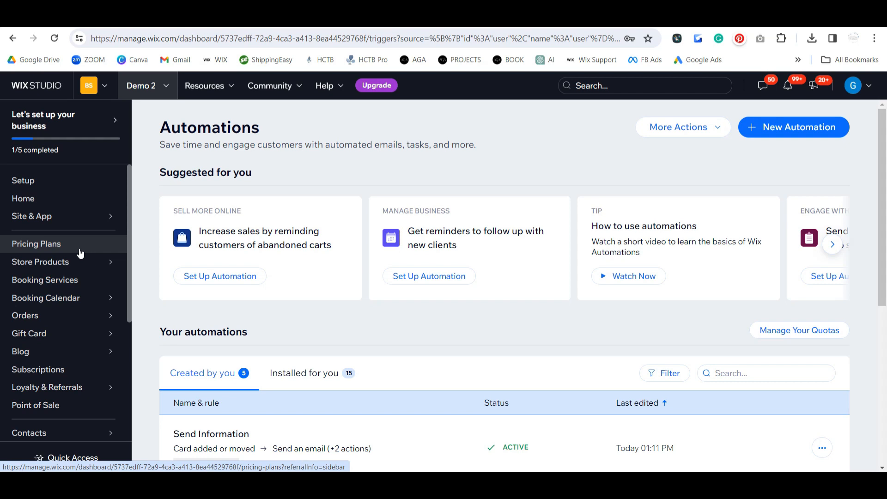
scroll(78, 252, "down", 2)
mouse_move(91, 383)
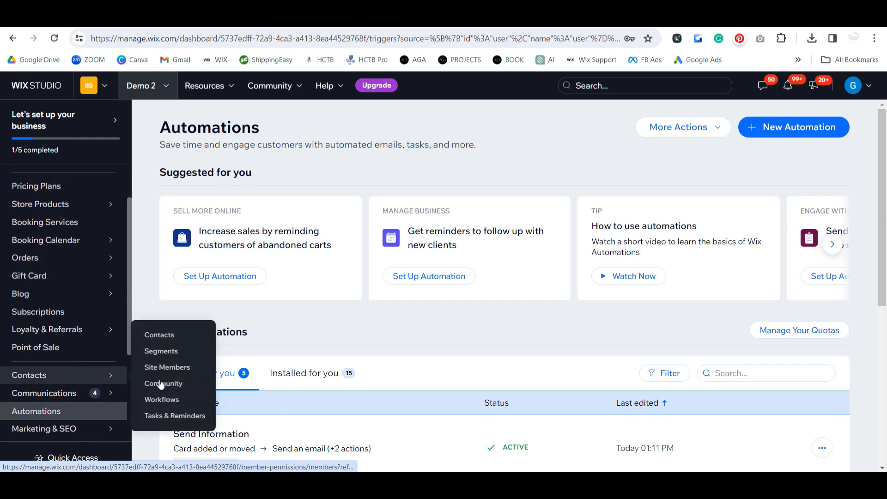
left_click(164, 399)
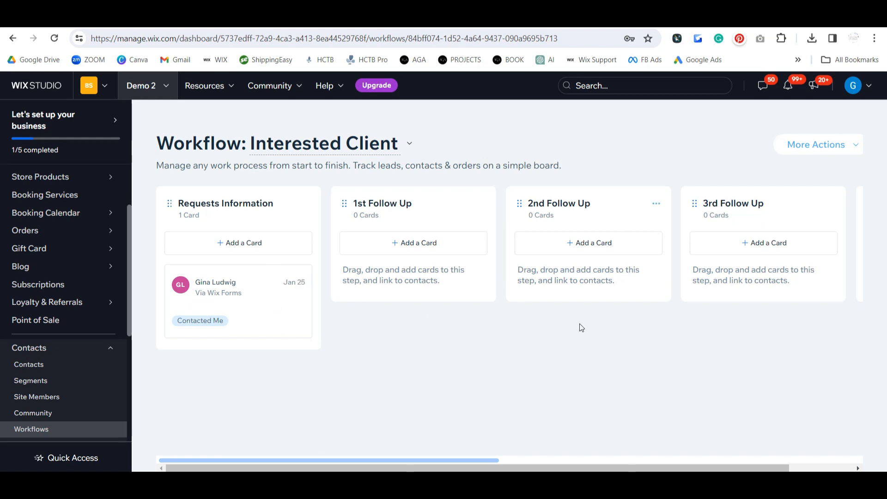
left_click_drag(484, 459, 332, 459)
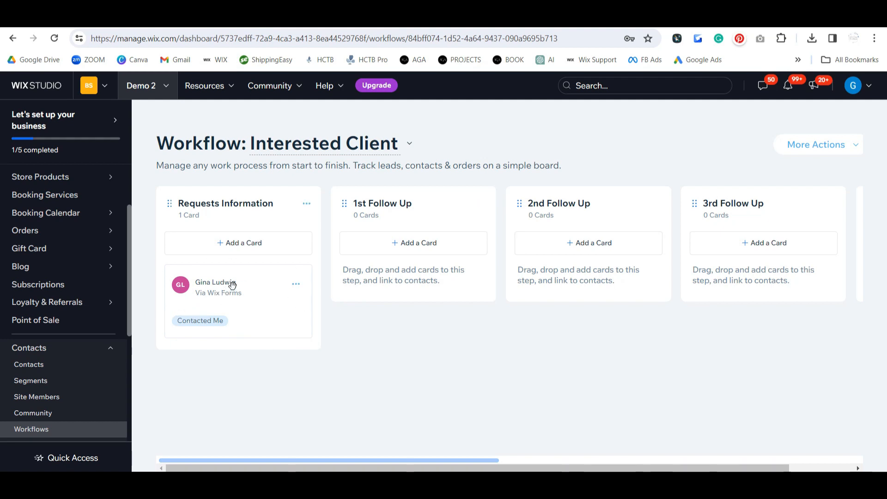
Move the contact's card from Requests Information to Didn't Book, and on to Booked
left_click_drag(213, 286, 632, 272)
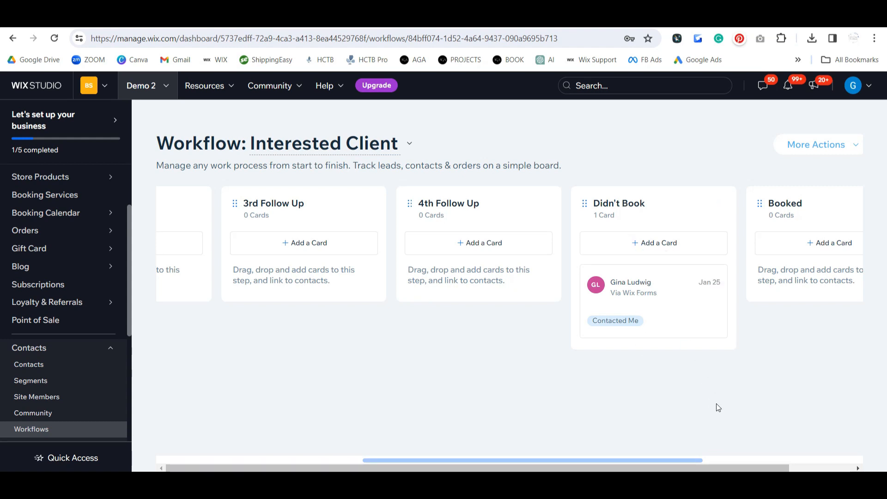
left_click_drag(644, 292, 724, 304)
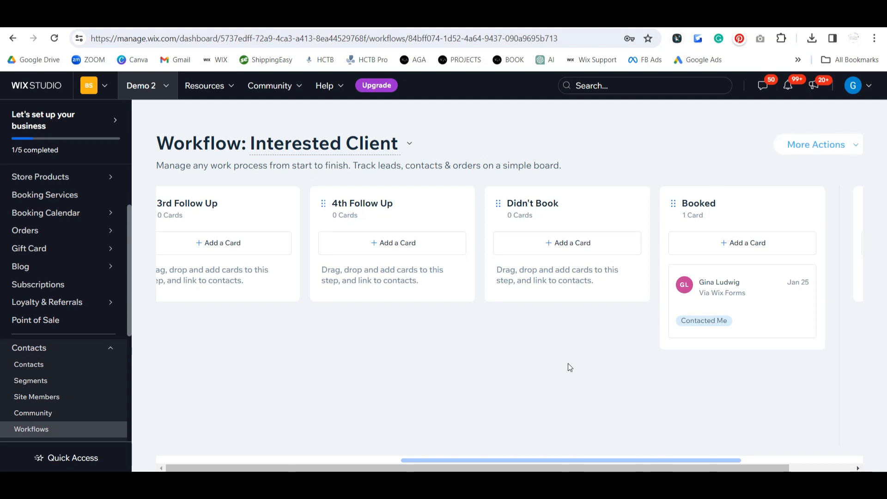
Create a new automation from scratch on the Demo 2 site and name it "Client Booked"
scroll(60, 412, "down", 3)
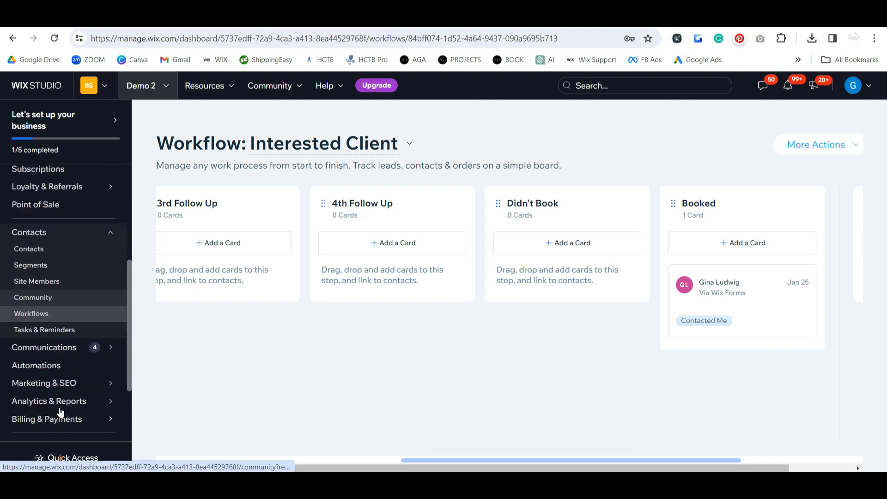
left_click(52, 365)
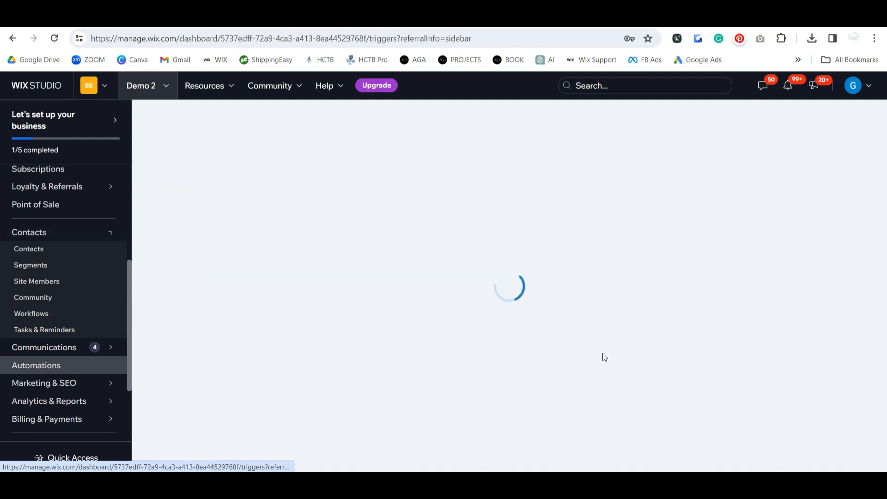
left_click(805, 132)
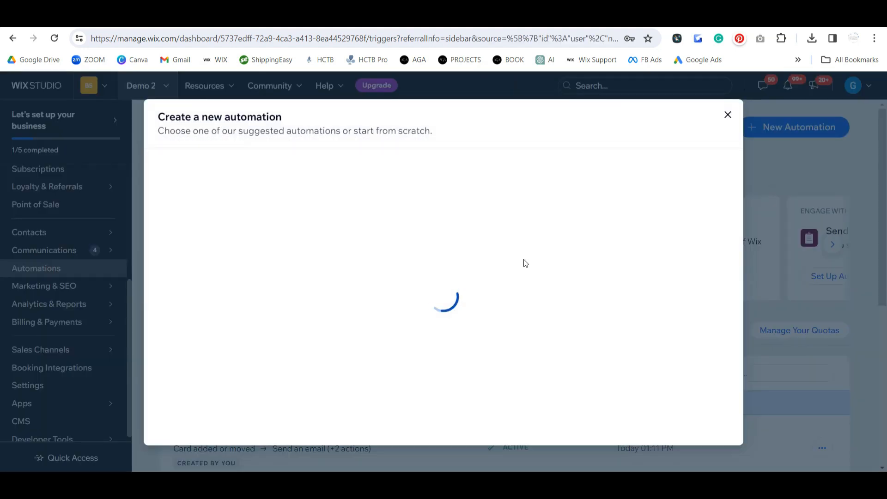
left_click(221, 372)
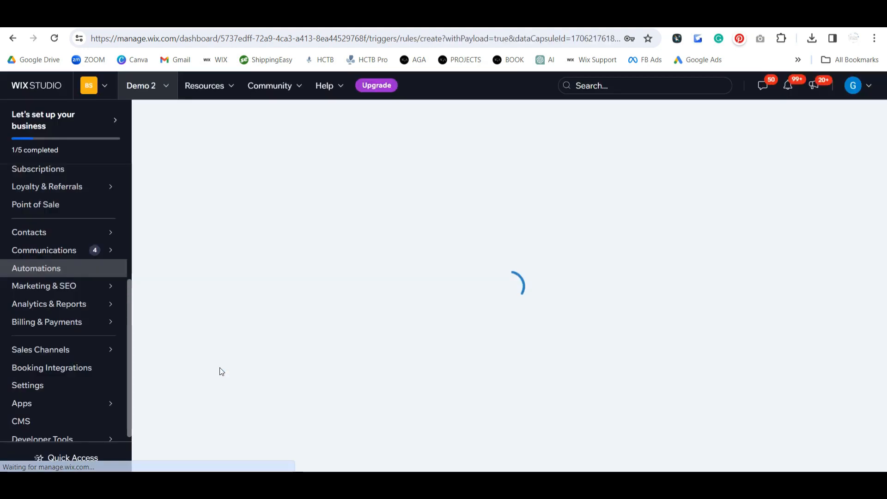
left_click(439, 147)
type("Client")
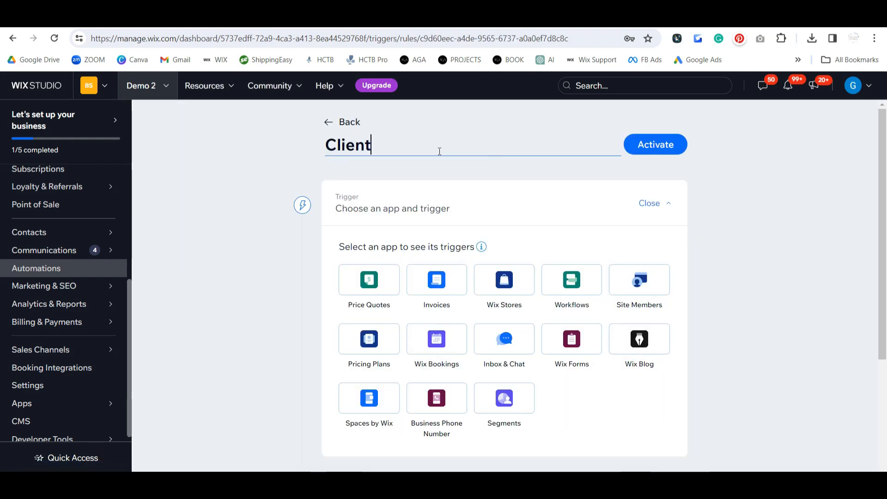
type(" Booked")
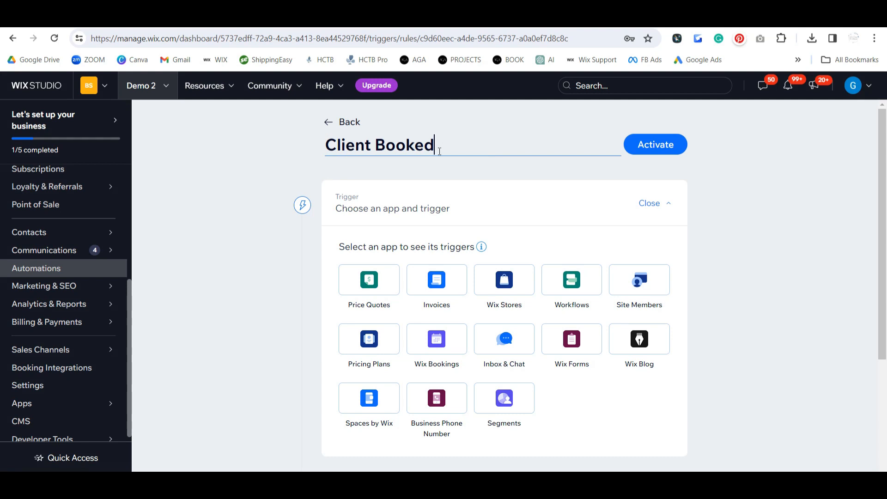
Set the automation's trigger to Invoice paid from the Invoices app
scroll(481, 224, "down", 1)
left_click(506, 224)
scroll(514, 226, "down", 4)
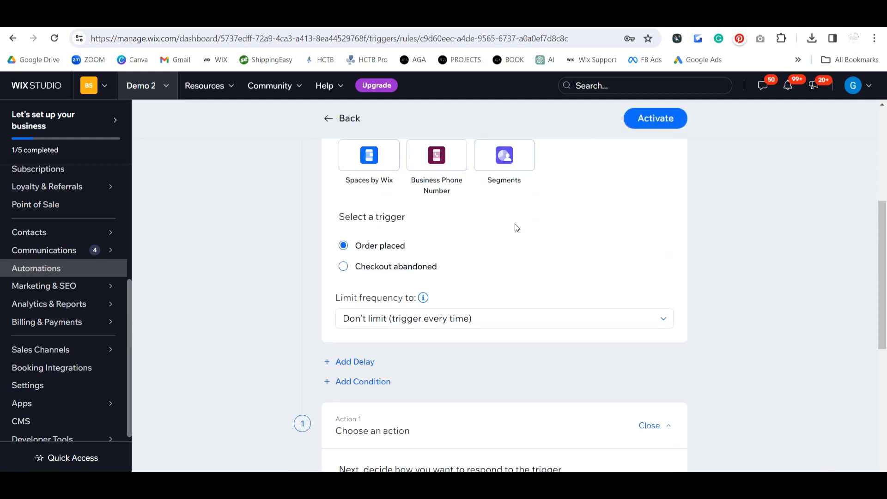
scroll(499, 284, "up", 4)
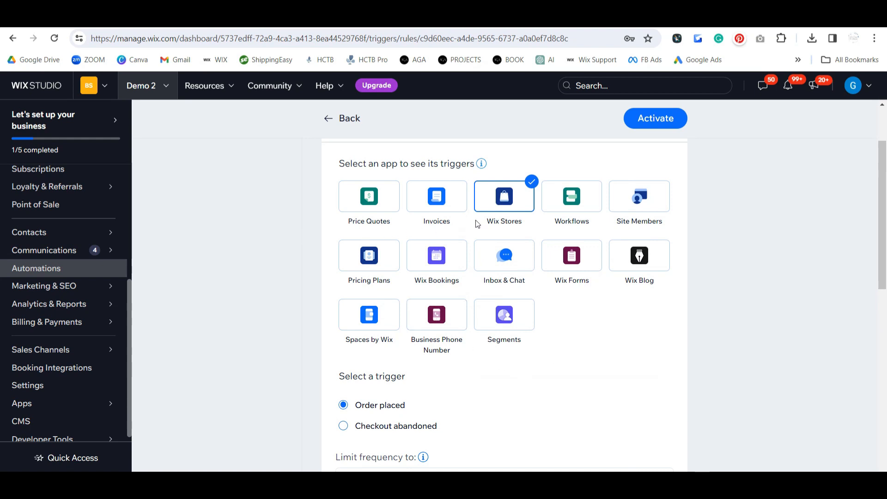
left_click(437, 198)
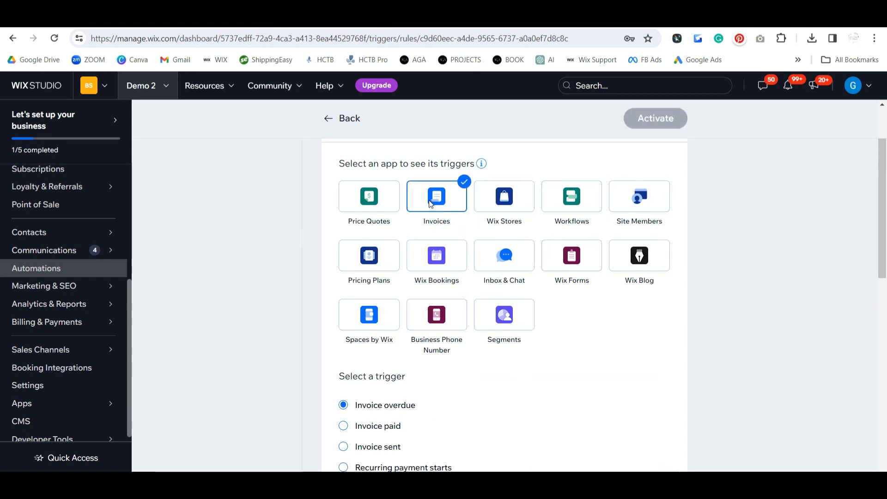
scroll(493, 237, "down", 3)
left_click(391, 253)
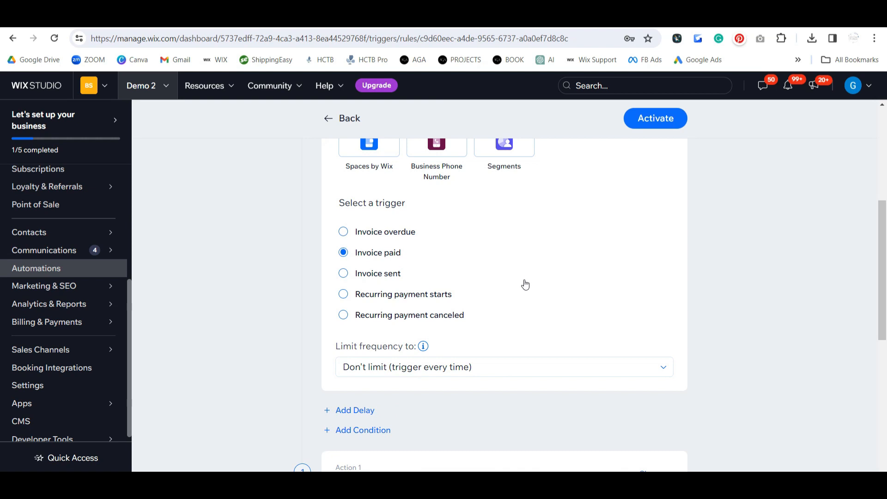
Set the automation's first action to place the contact in the Booked step of the Interested Client workflow
scroll(525, 283, "down", 2)
scroll(525, 283, "down", 3)
left_click(555, 332)
scroll(555, 331, "down", 5)
left_click(445, 293)
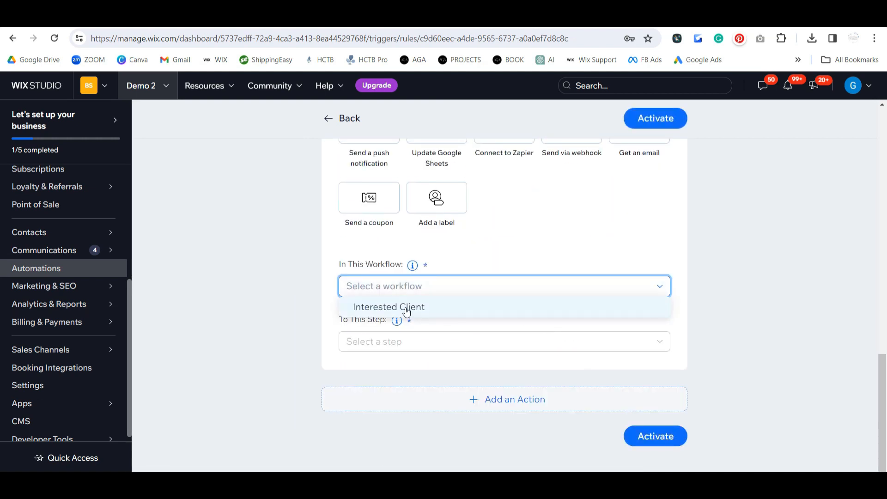
left_click(404, 307)
left_click(403, 342)
scroll(434, 399, "down", 1)
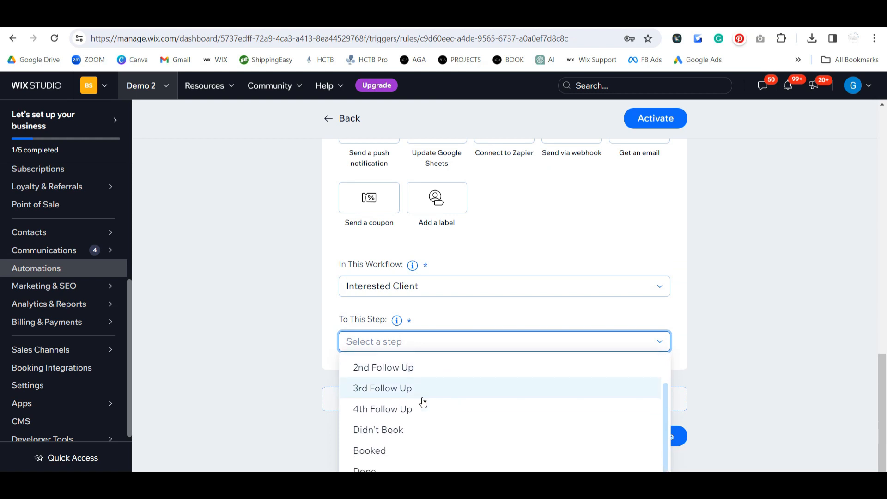
left_click(391, 451)
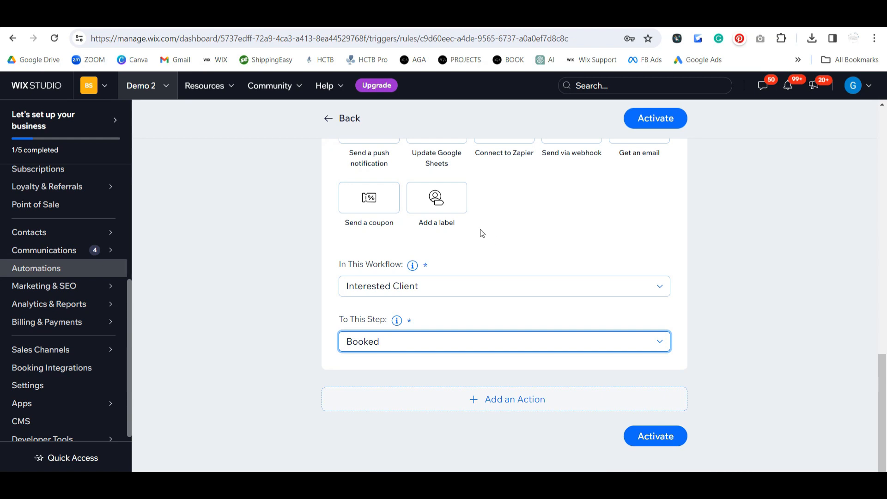
Return to the Interested Client workflow and begin a Requests Information card with the demo contact chosen
scroll(12, 265, "up", 1)
mouse_move(107, 290)
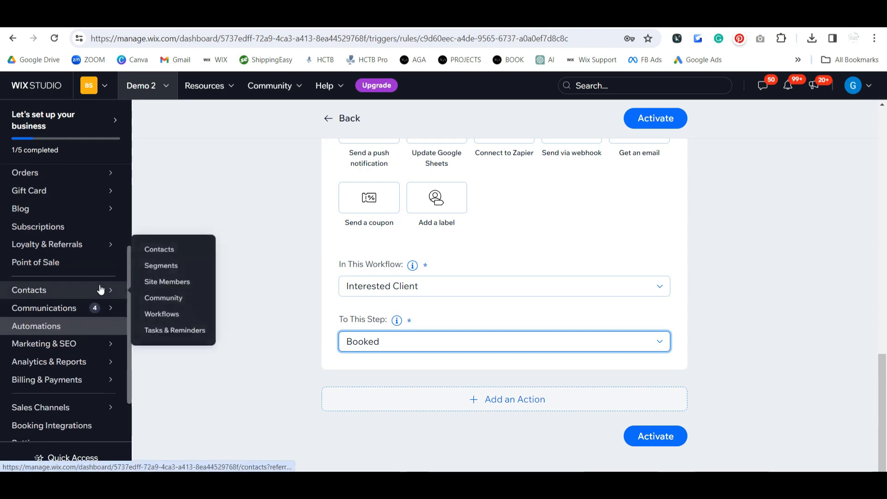
left_click(174, 324)
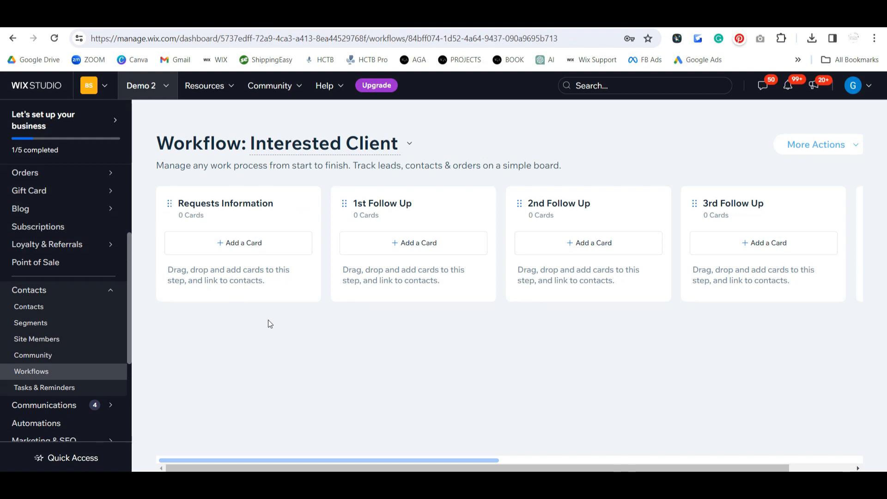
left_click_drag(285, 461, 158, 457)
left_click(254, 246)
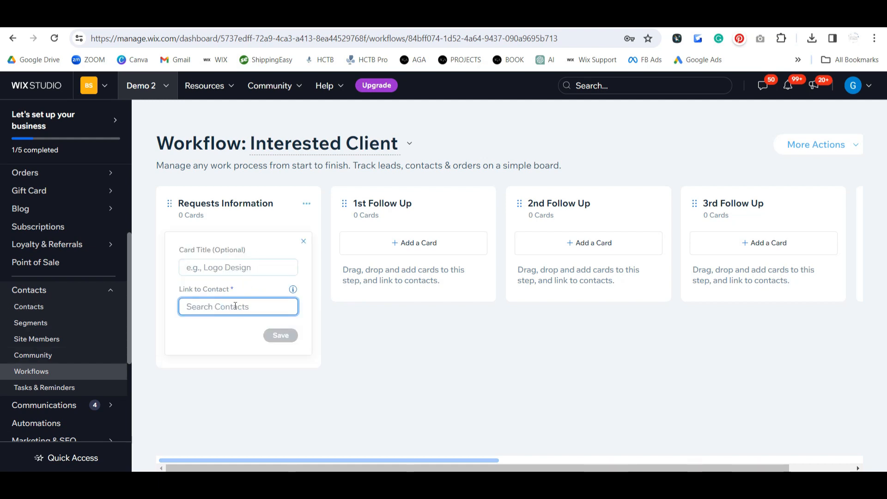
left_click(235, 306)
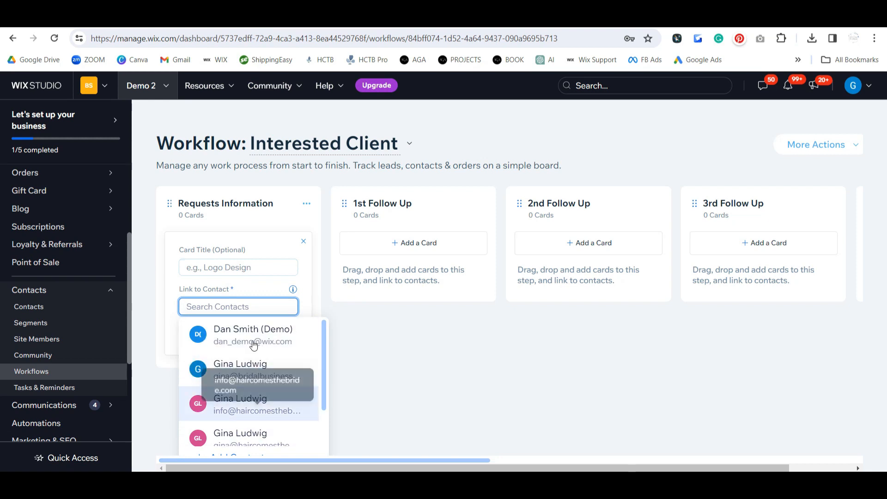
left_click(282, 340)
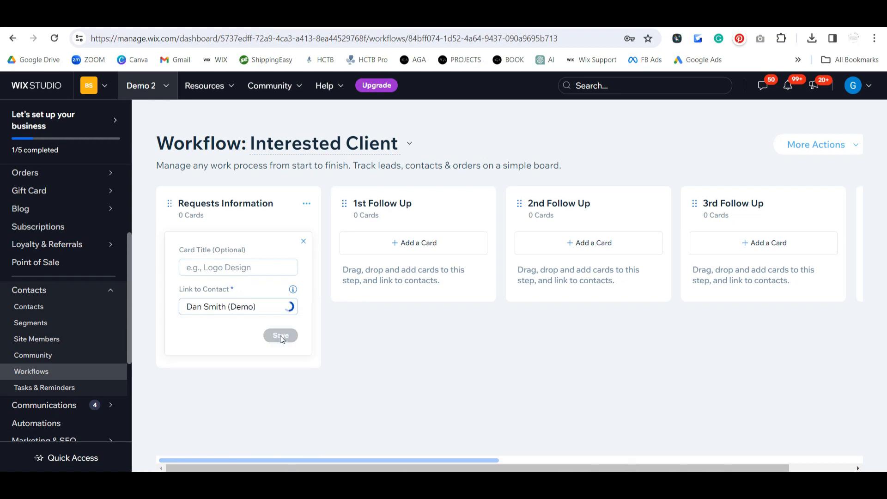
left_click(240, 440)
left_click(241, 440)
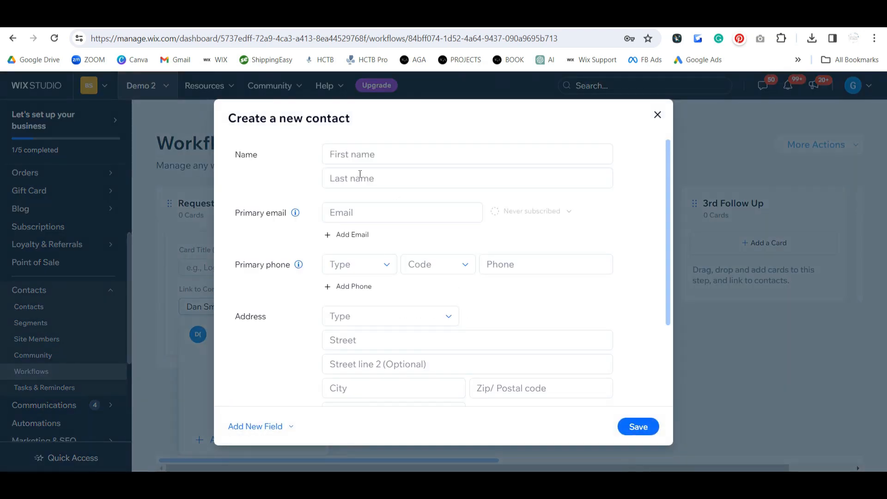
left_click(351, 154)
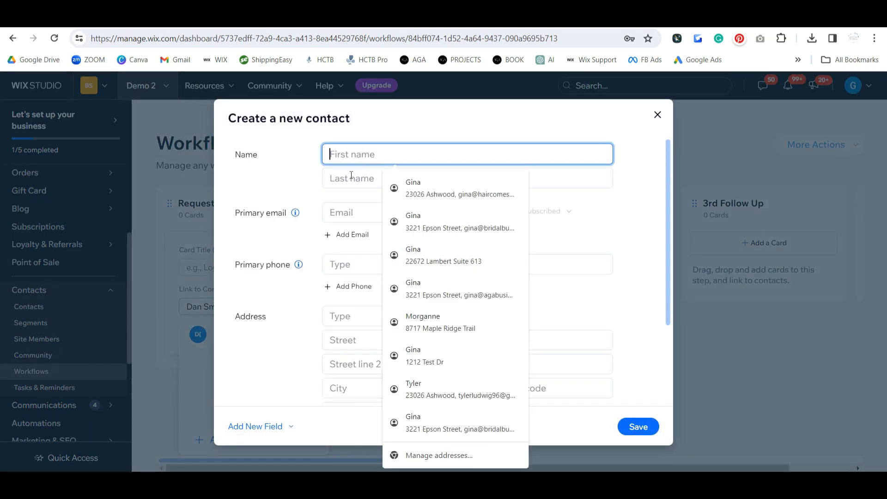
left_click(343, 212)
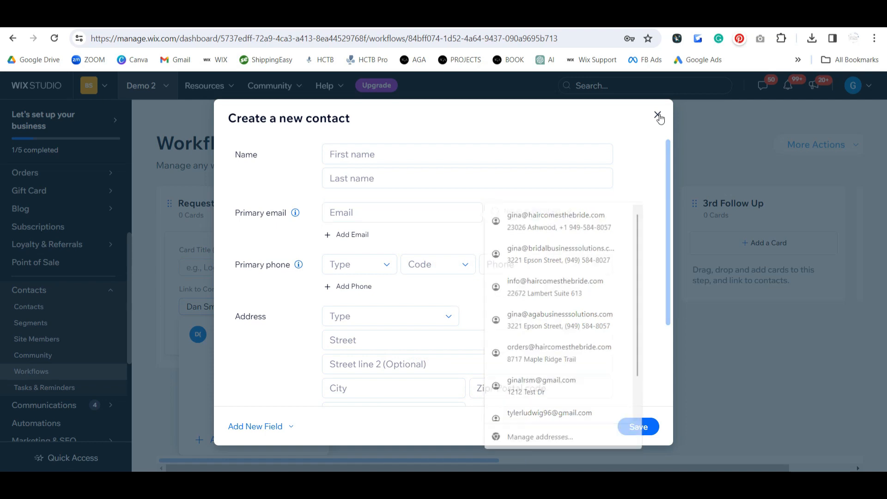
left_click(657, 114)
Finish linking the new Requests Information card to the demo contact and save it
left_click(234, 336)
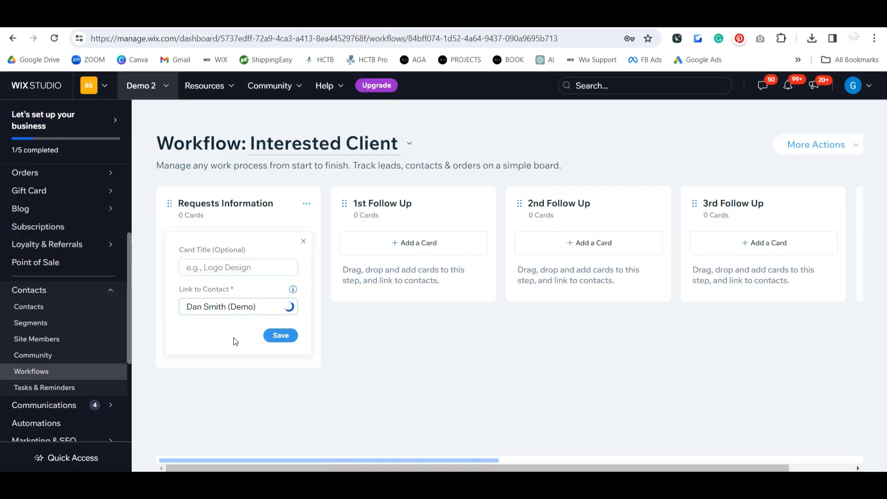
left_click(276, 335)
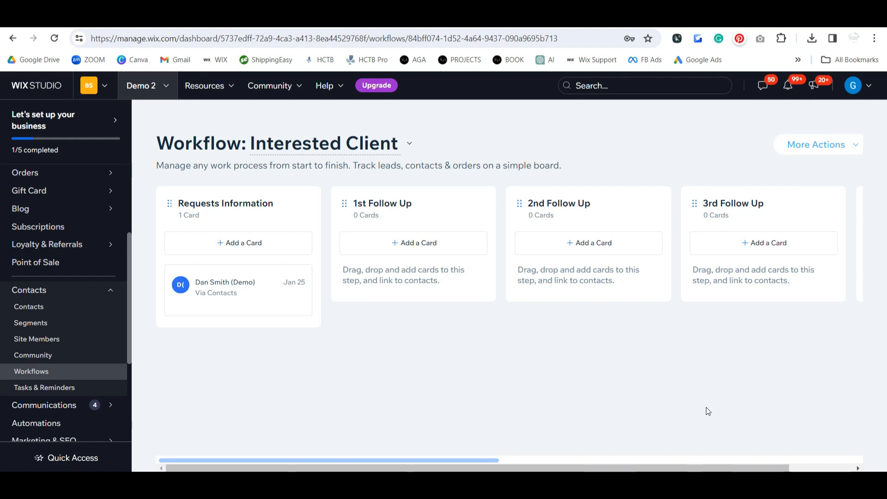
Switch to the AGA Business Solutions website and look through its home page, from the introduction to the Look Around section
left_click(713, 27)
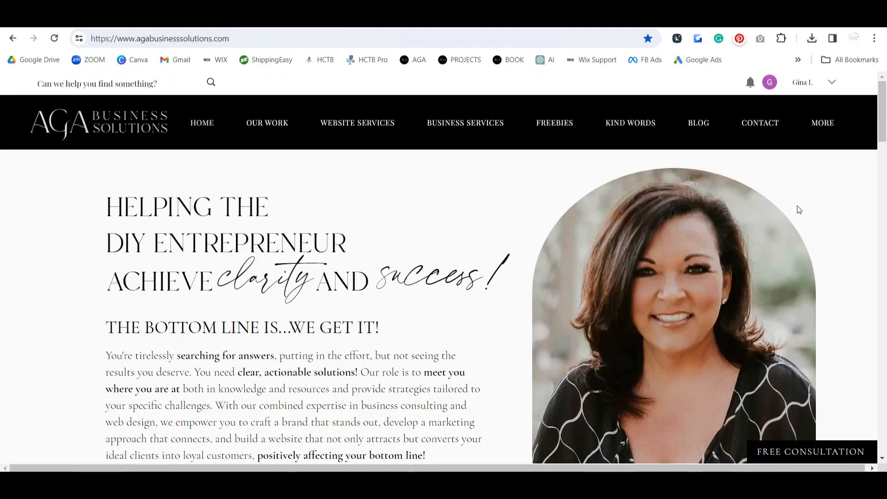
scroll(374, 247, "down", 6)
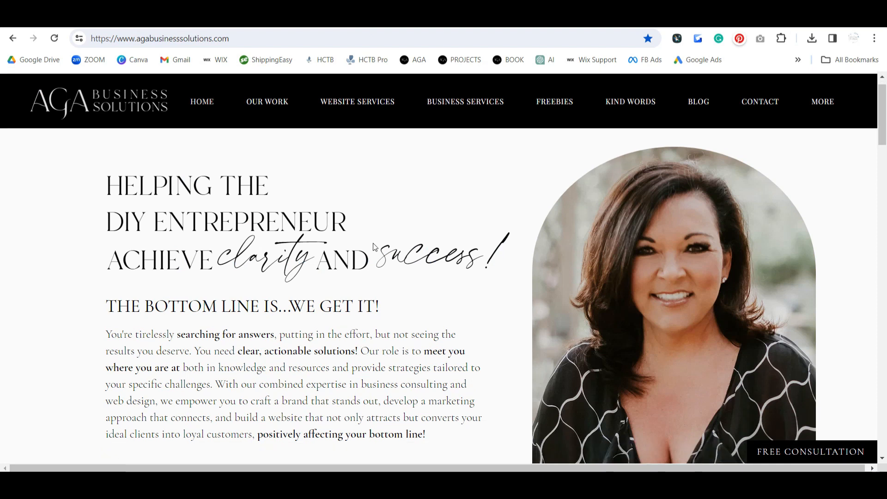
scroll(791, 320, "down", 8)
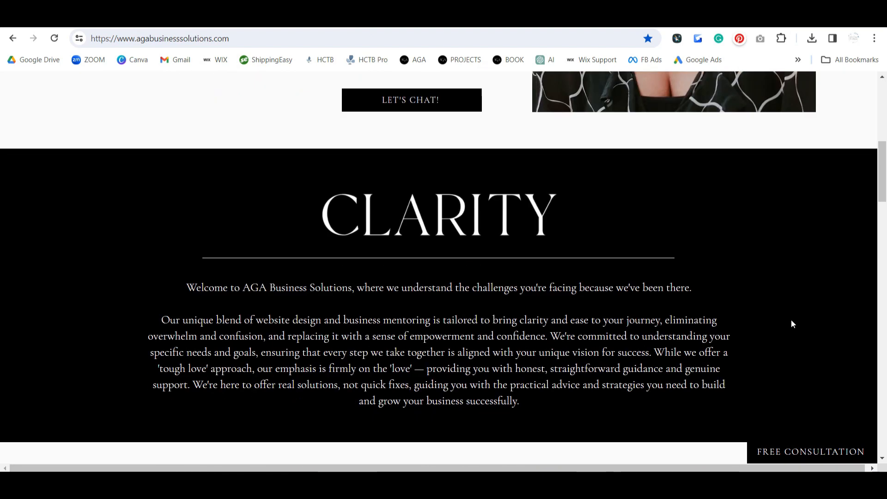
scroll(792, 320, "down", 3)
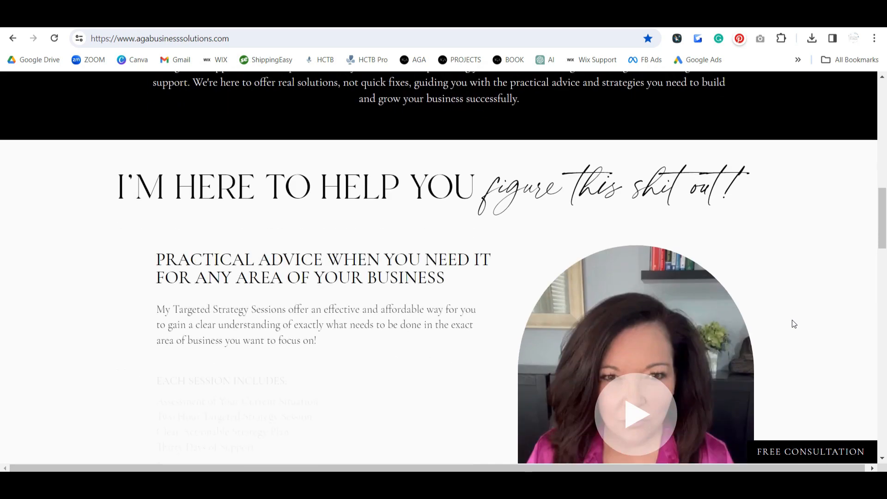
scroll(817, 320, "down", 3)
scroll(817, 319, "down", 6)
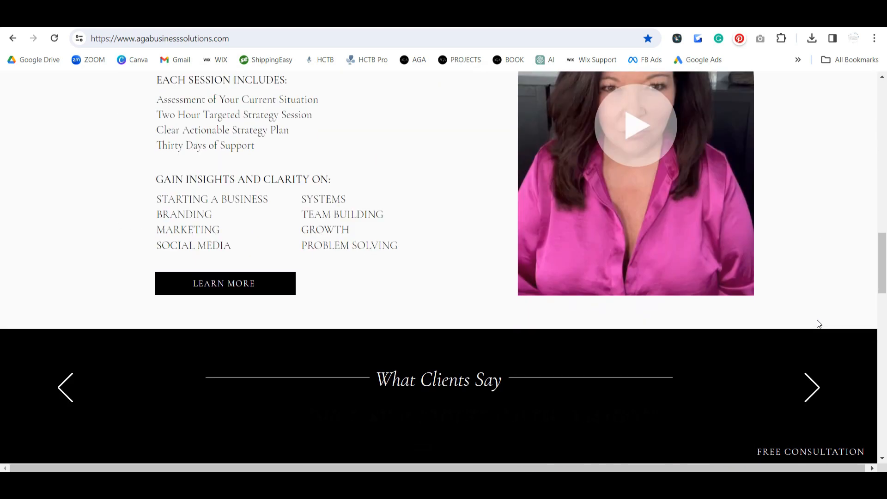
scroll(817, 322, "down", 3)
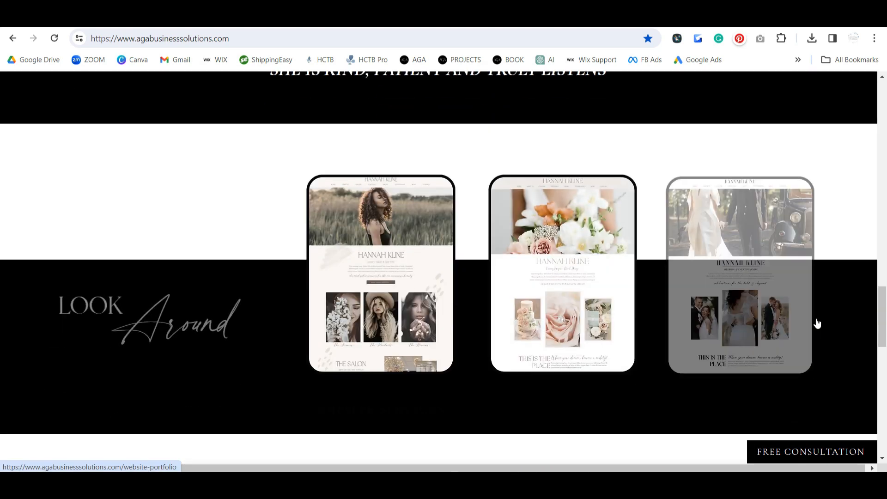
scroll(817, 321, "up", 16)
scroll(818, 323, "up", 10)
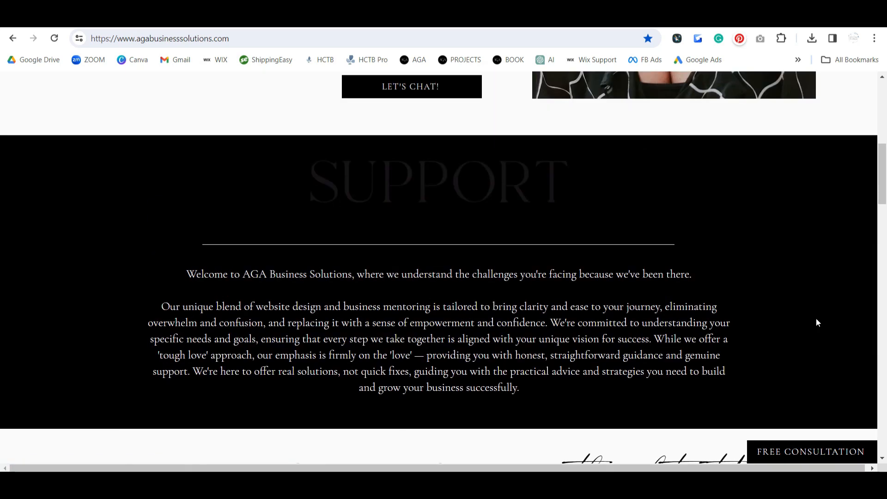
scroll(817, 323, "up", 3)
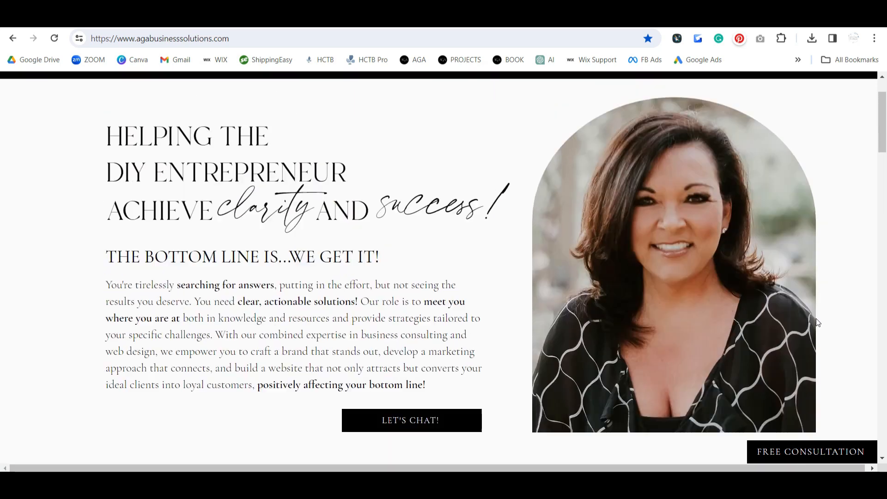